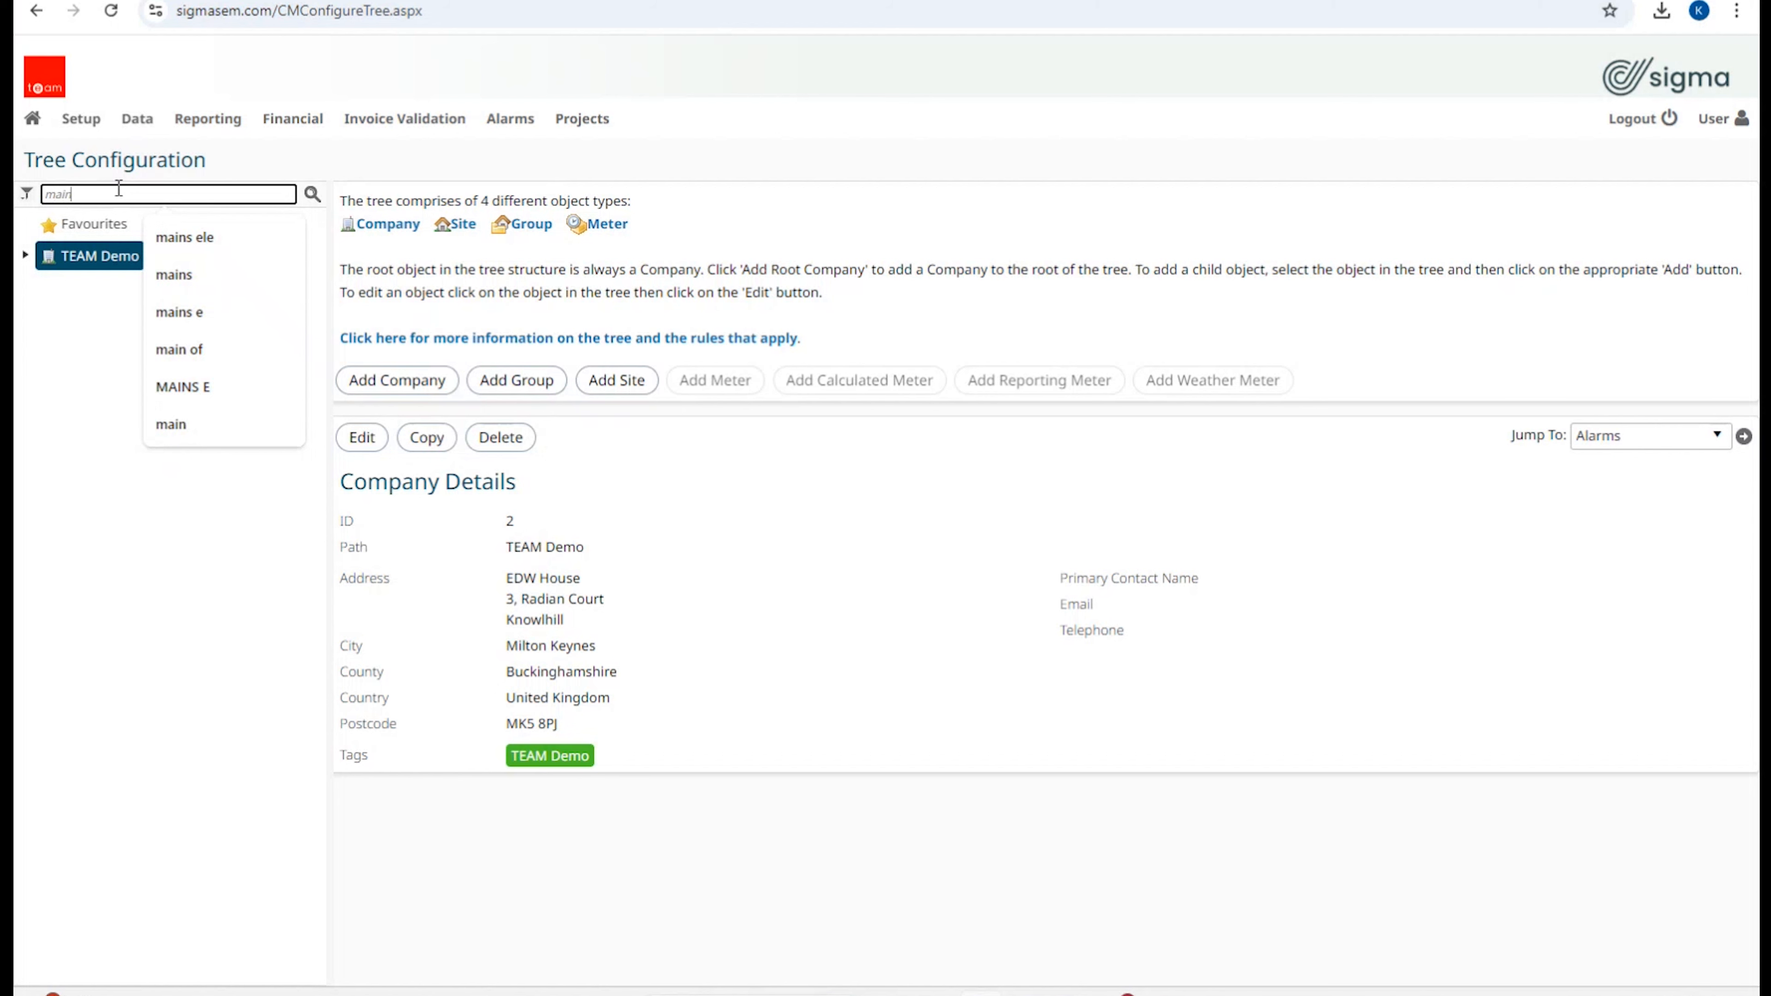
Step: Search the tree for 'mains ele', then highlight the meter's path and Half Hourly read frequency
type("s ele")
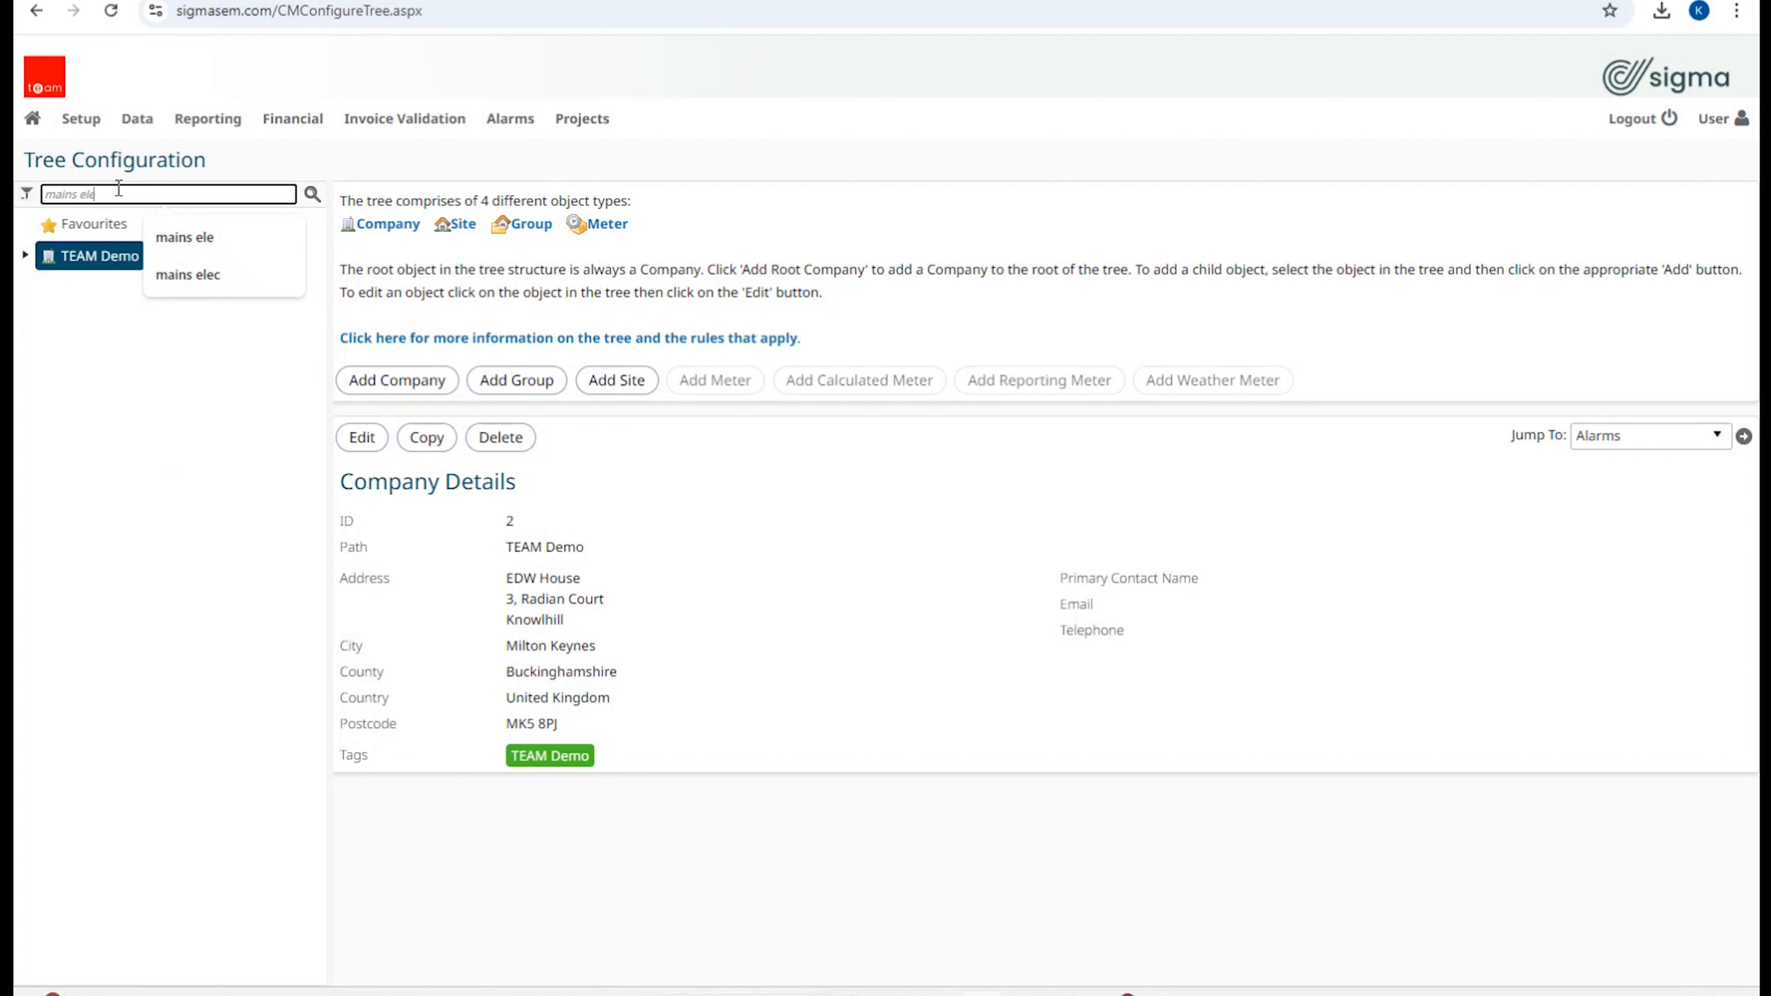
key("Return")
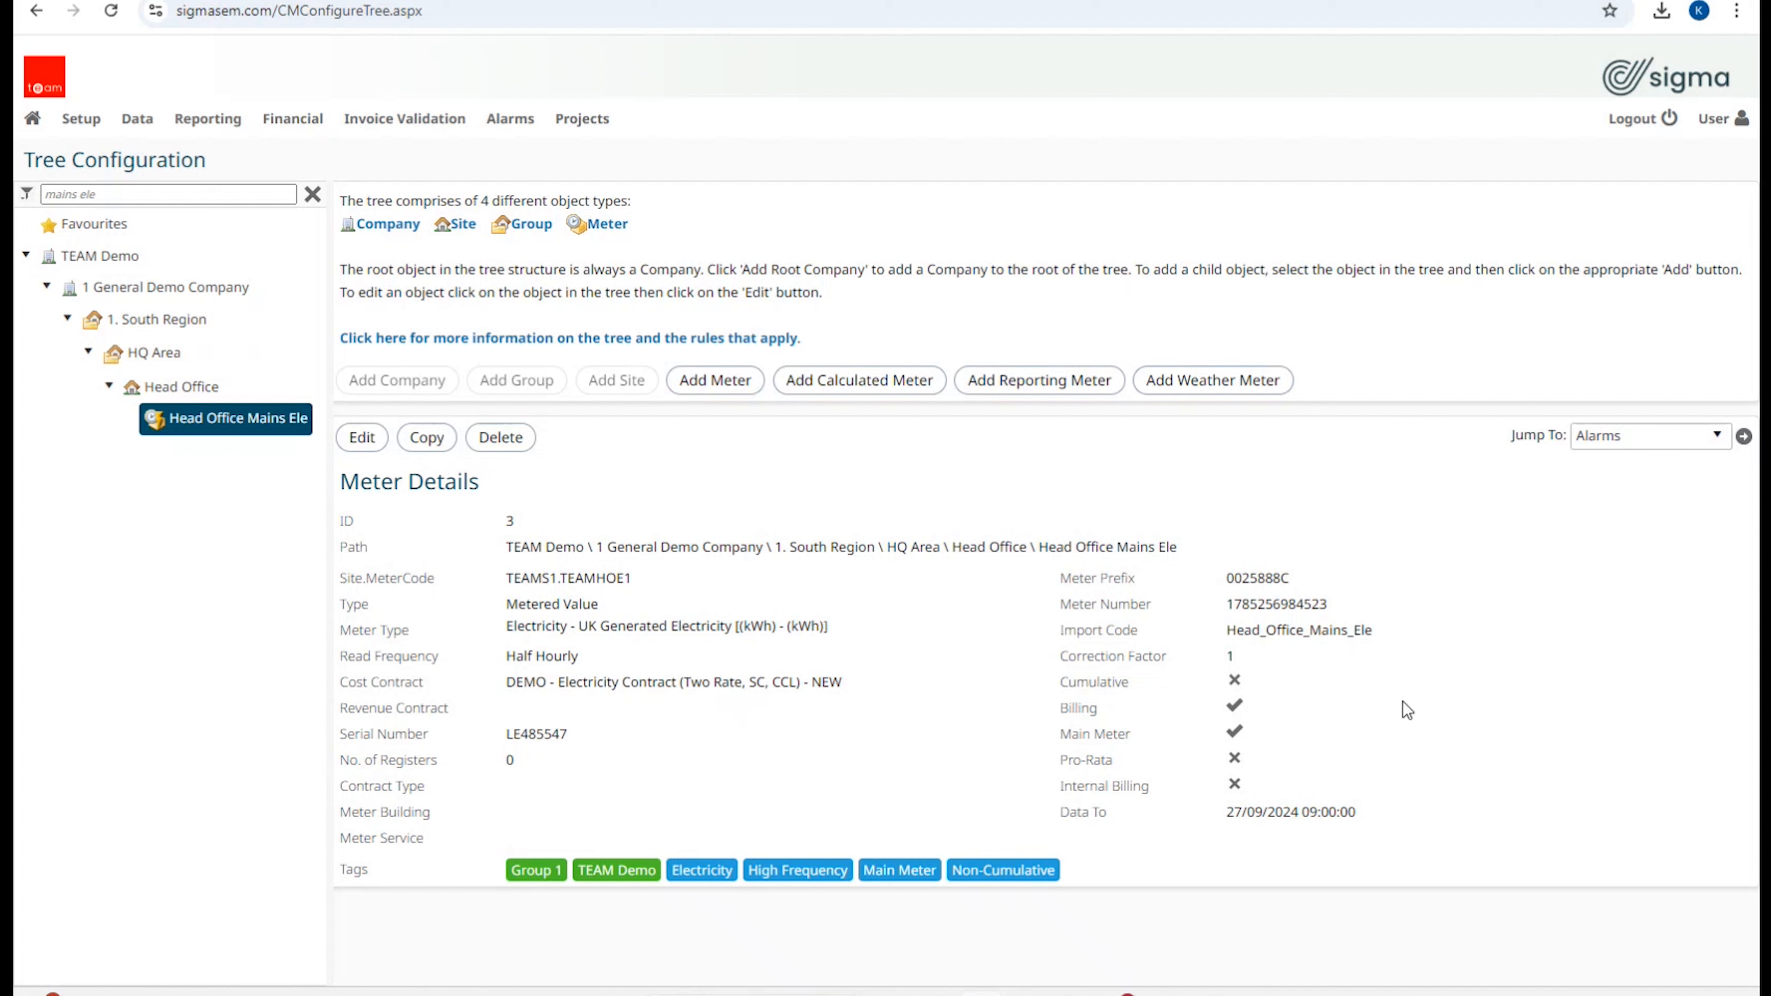
triple_click(669, 539)
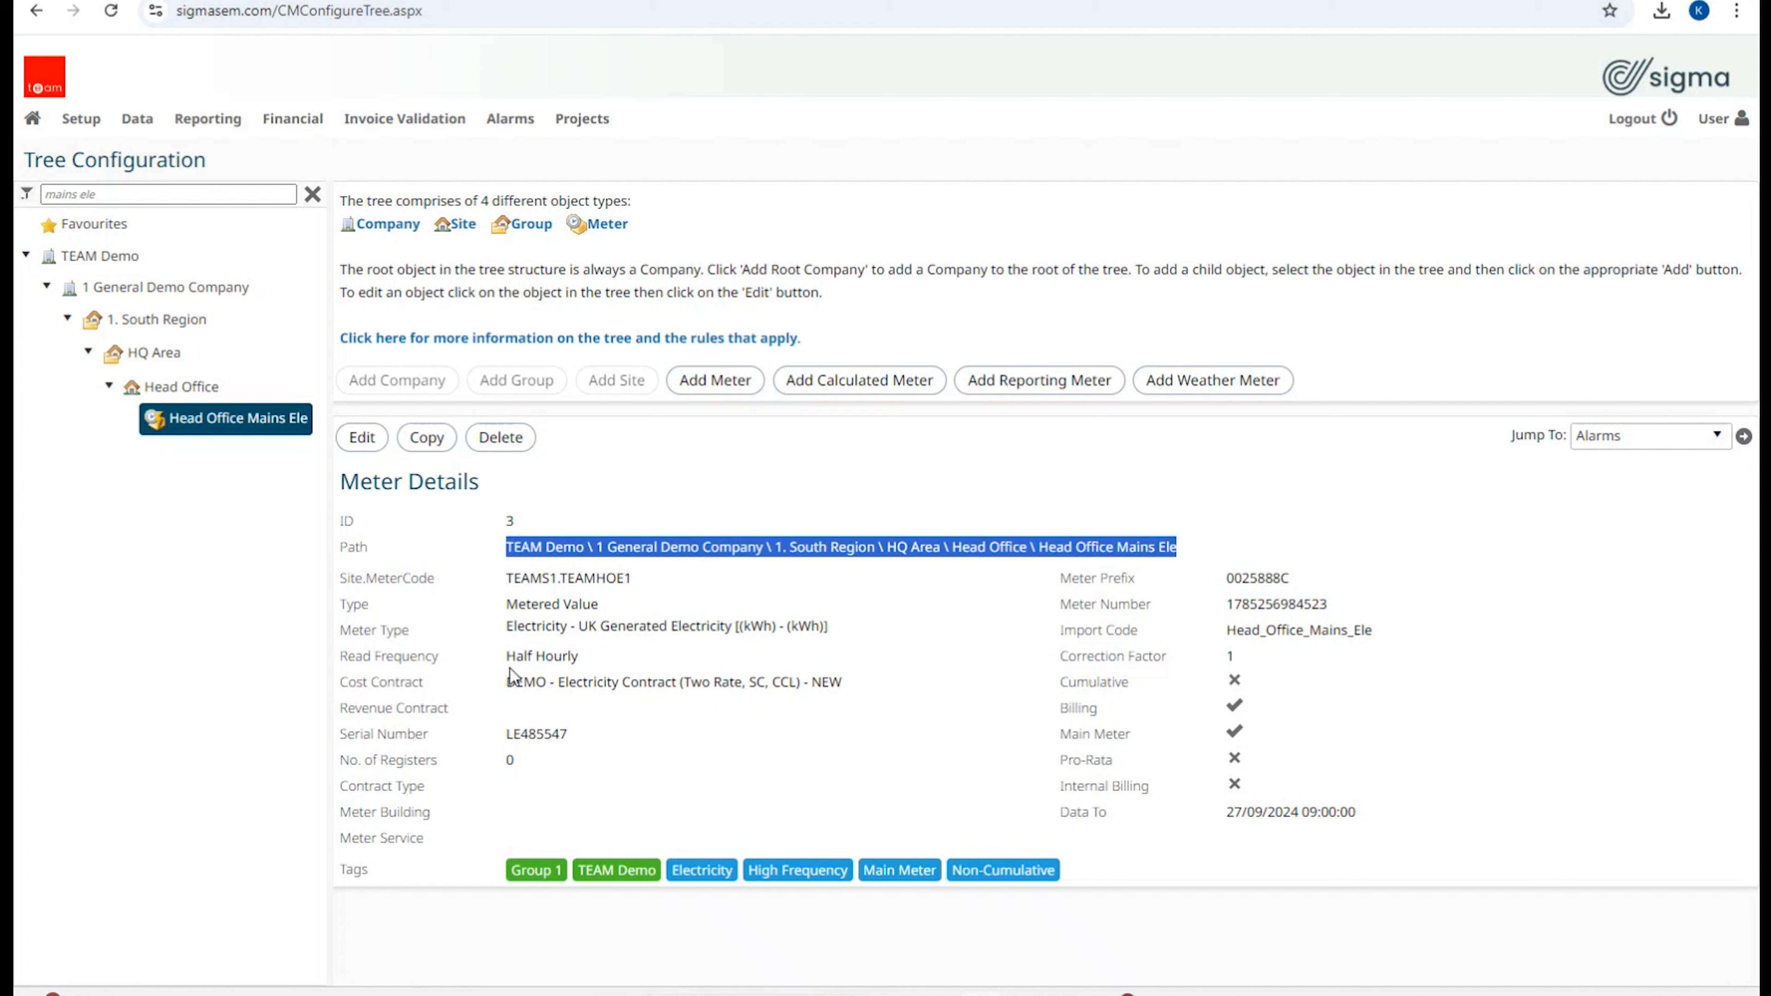
left_click(538, 662)
triple_click(538, 662)
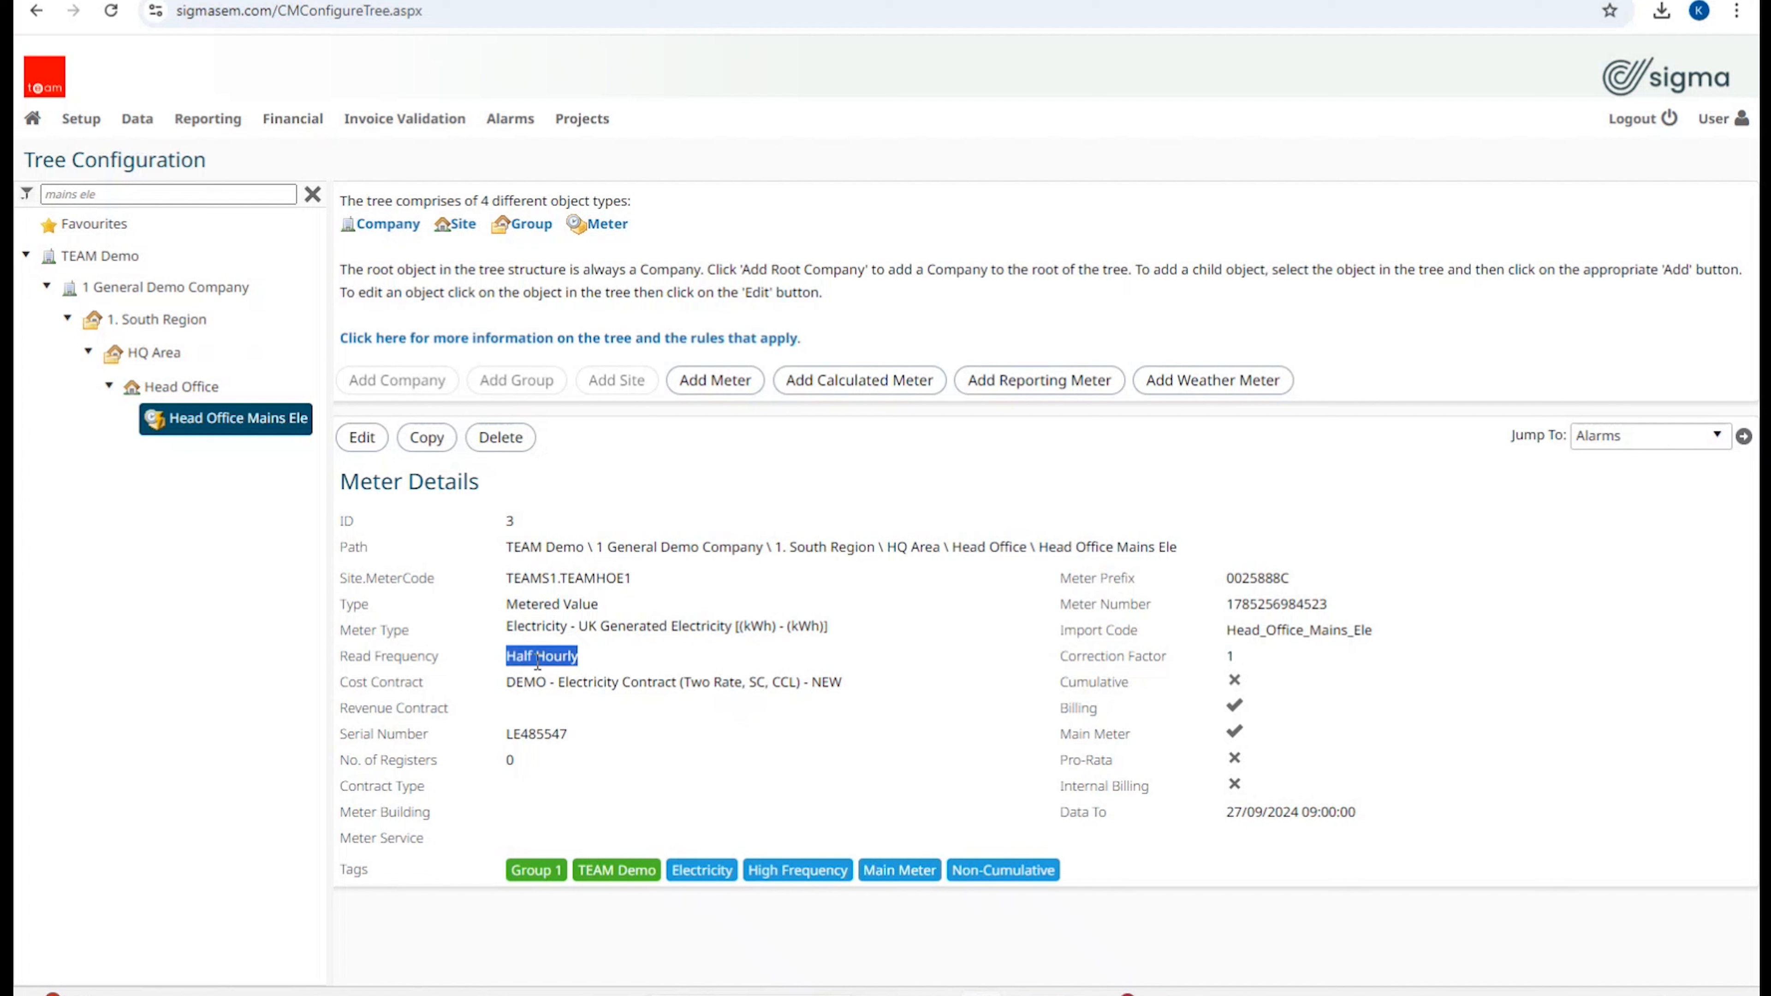
left_click(681, 678)
Step: Highlight the cost contract, serial number, meter prefix and number, import code Head_Office_Mains_Ele, and Data To date
triple_click(681, 678)
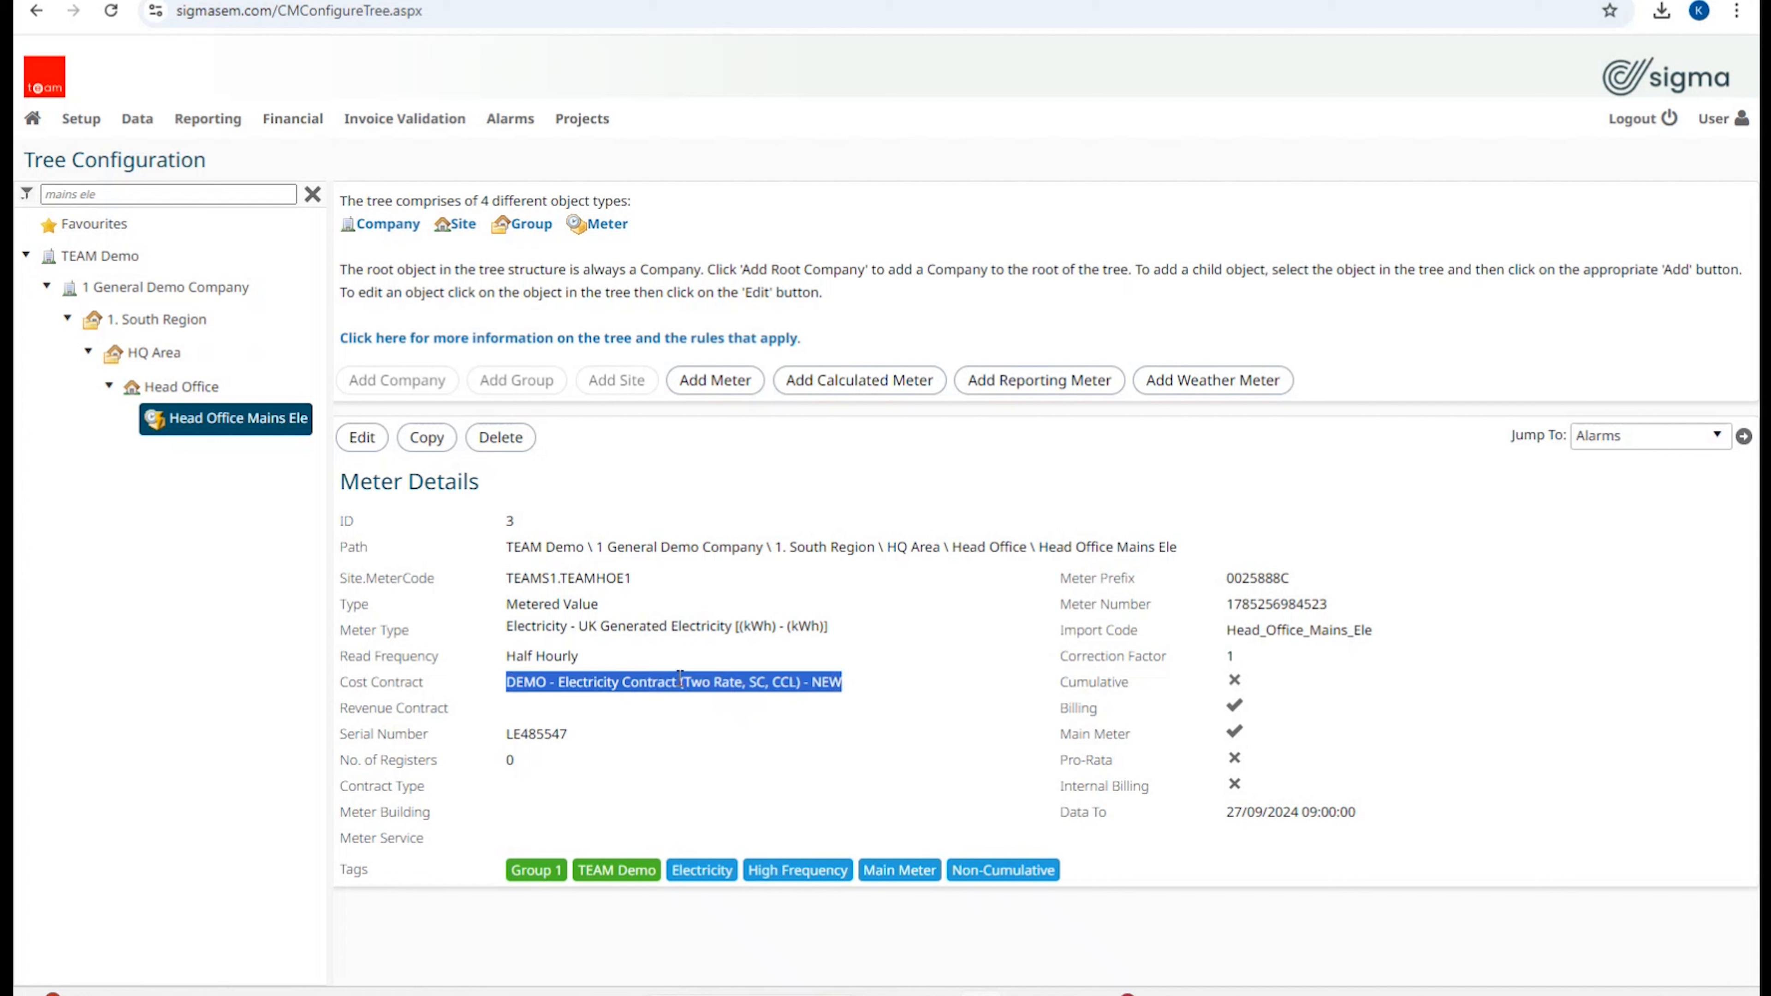
left_click(540, 734)
triple_click(539, 734)
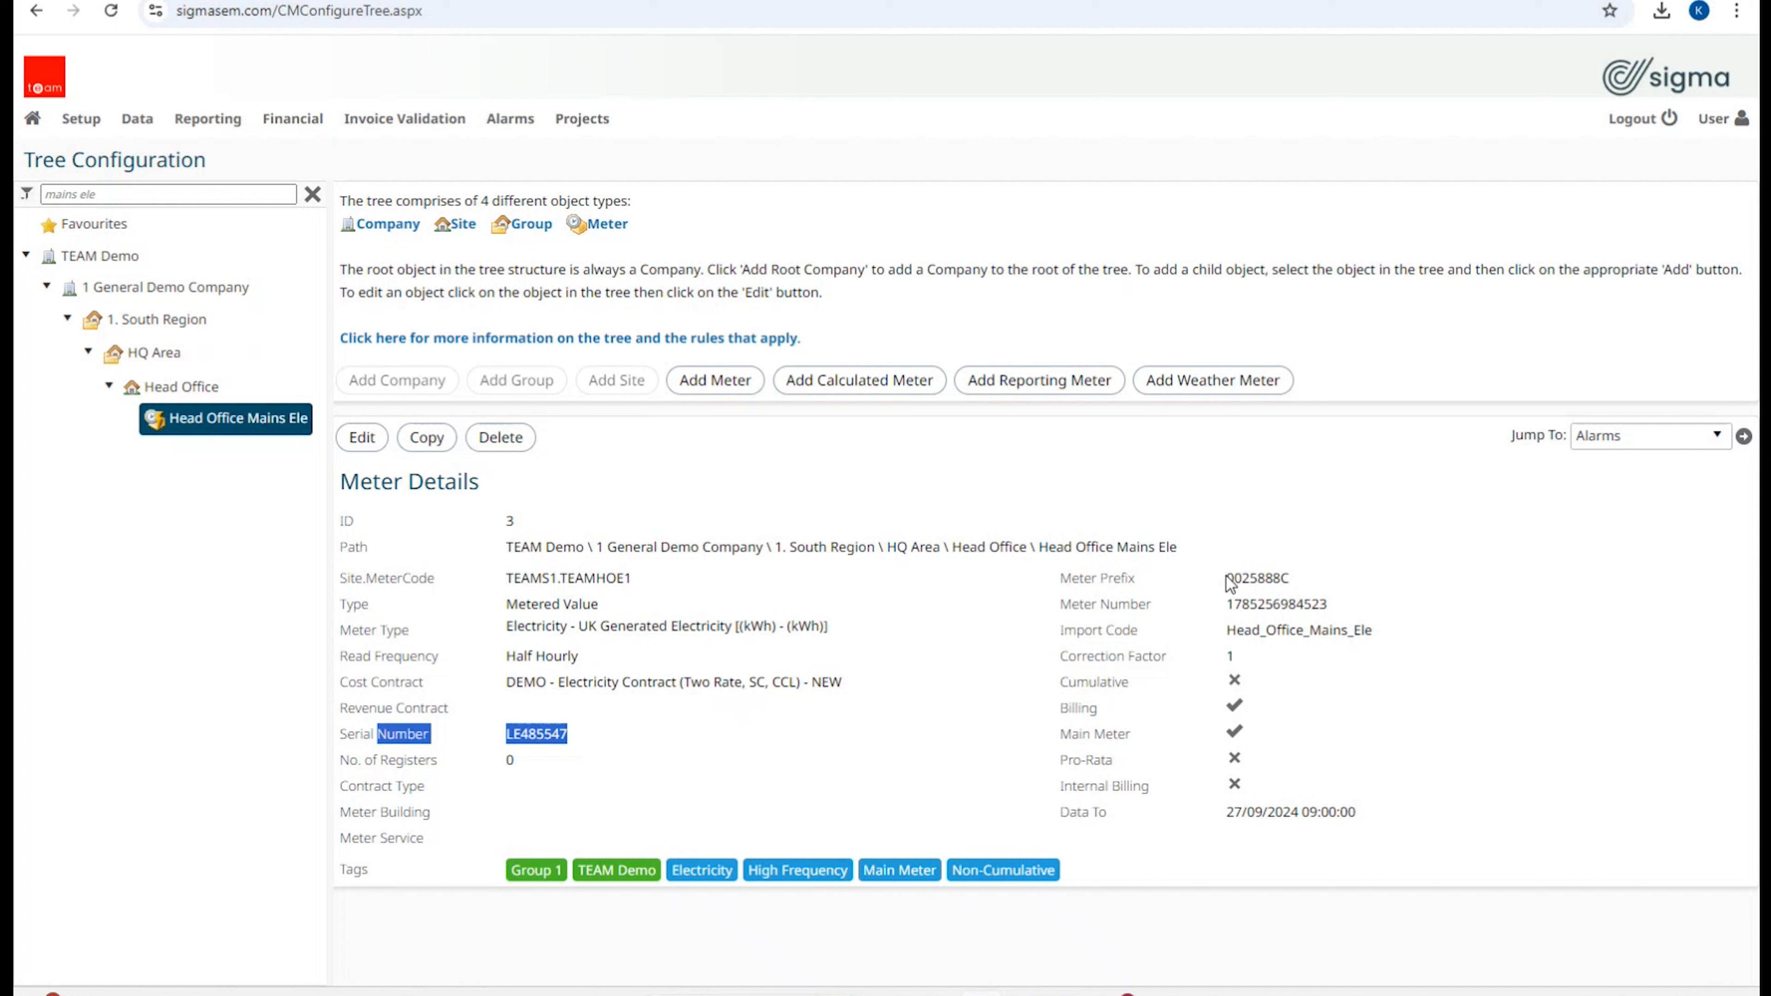
left_click_drag(1229, 579, 1323, 609)
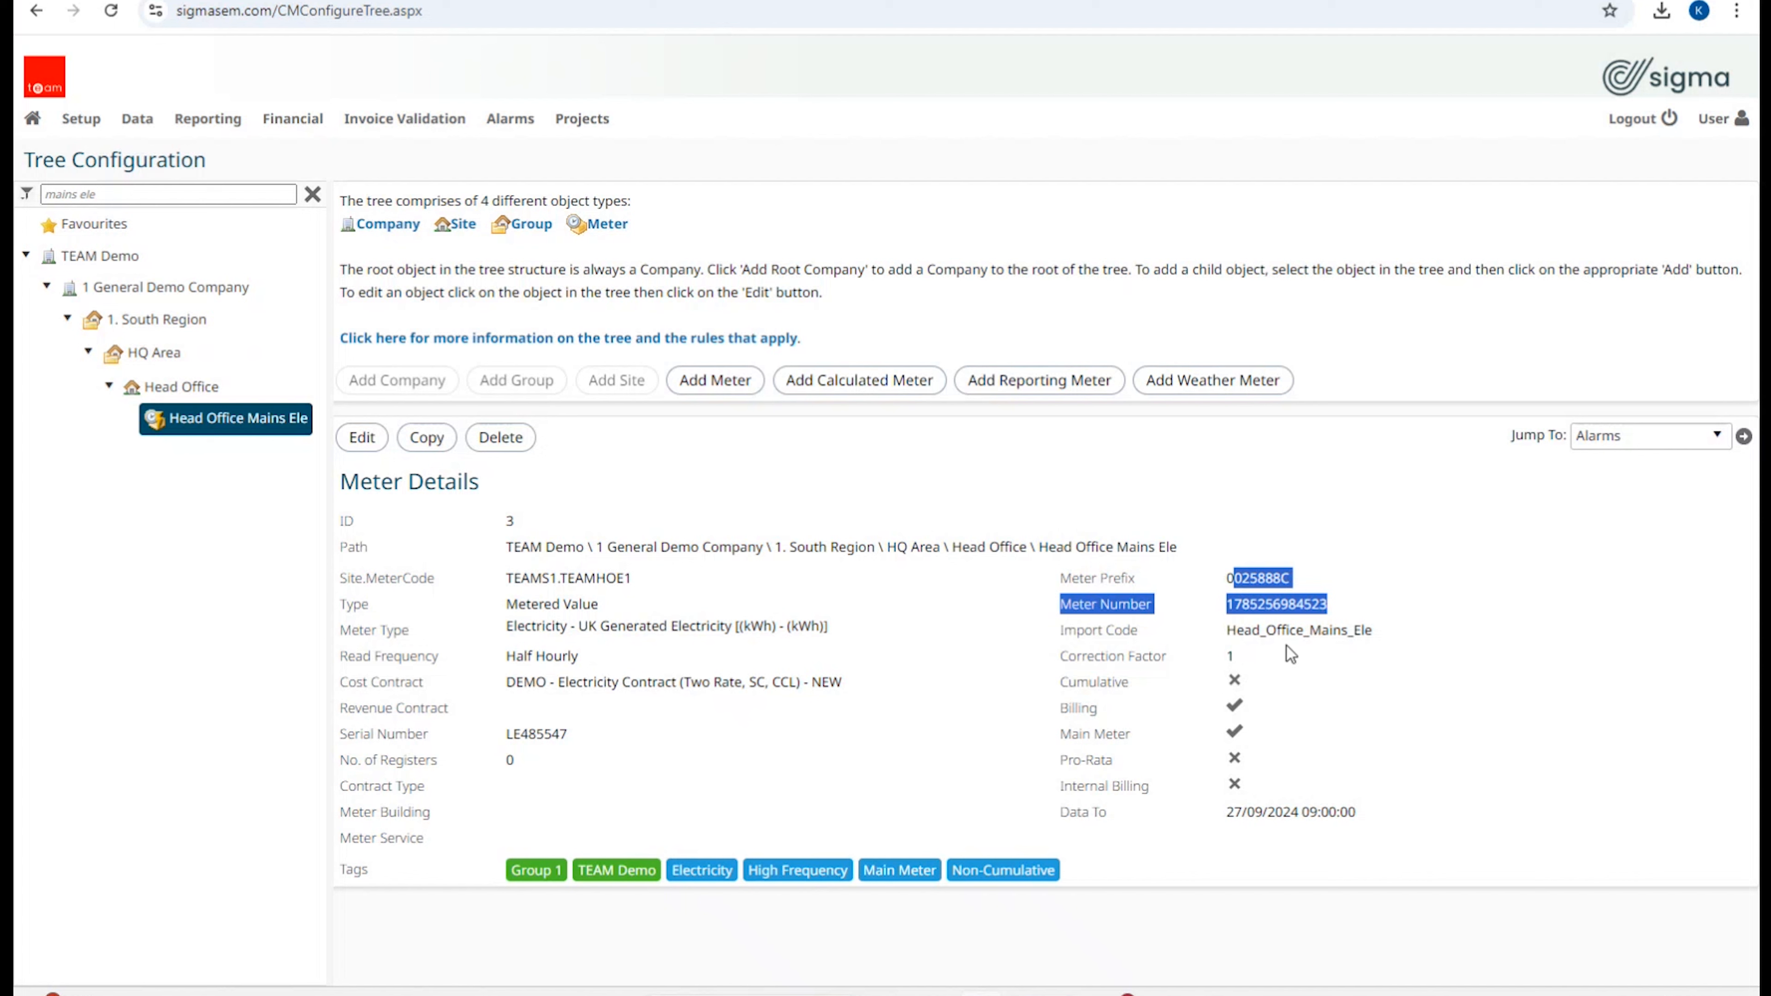
double_click(1278, 632)
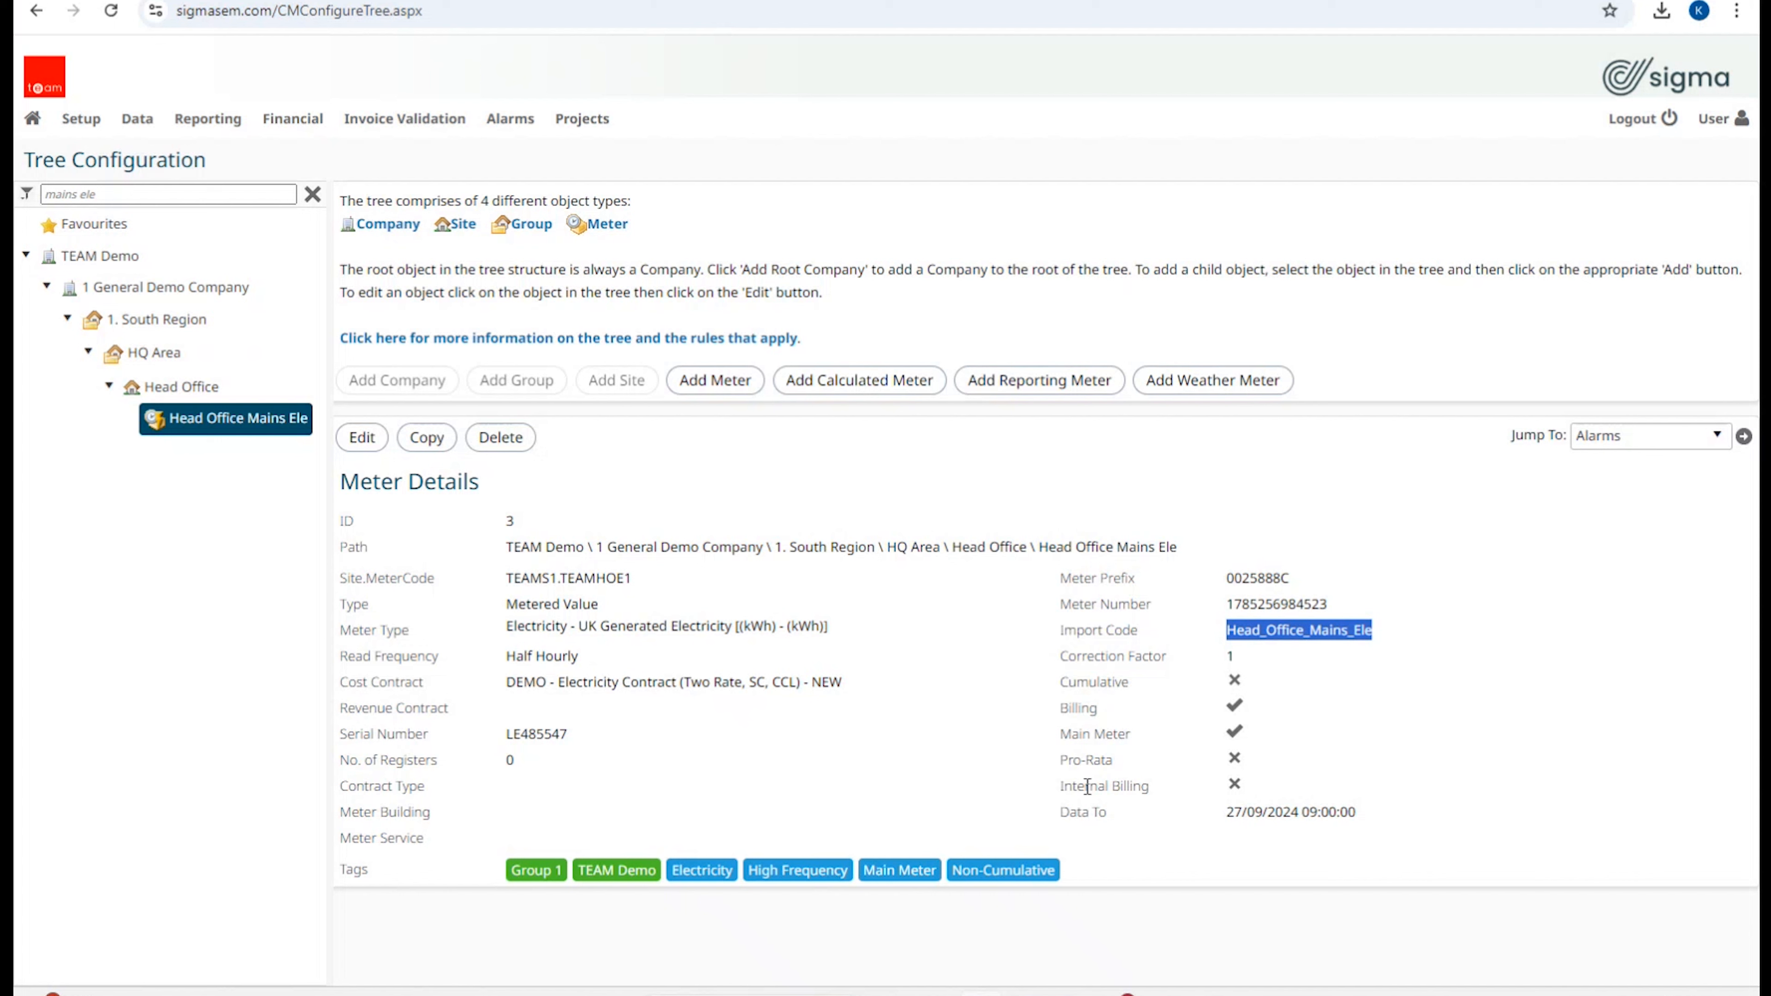
triple_click(1282, 811)
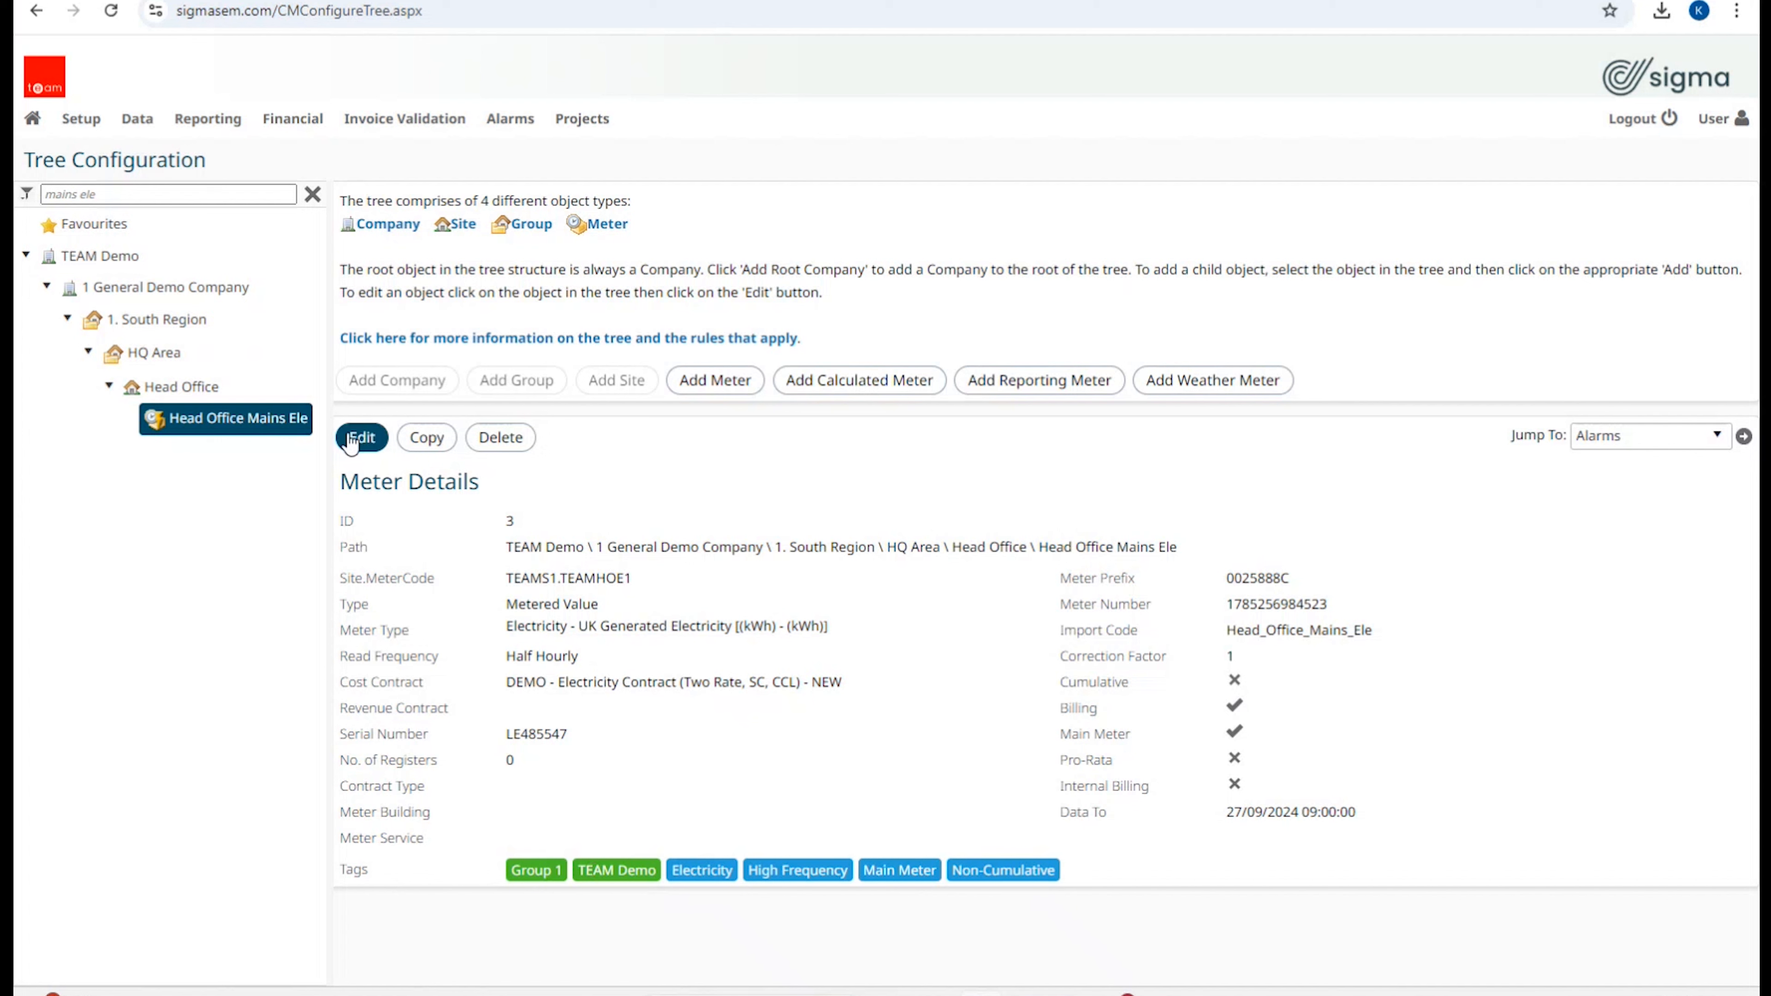
Step: Open the Configure Meter form for Head Office Mains Ele via Edit
right_click(246, 420)
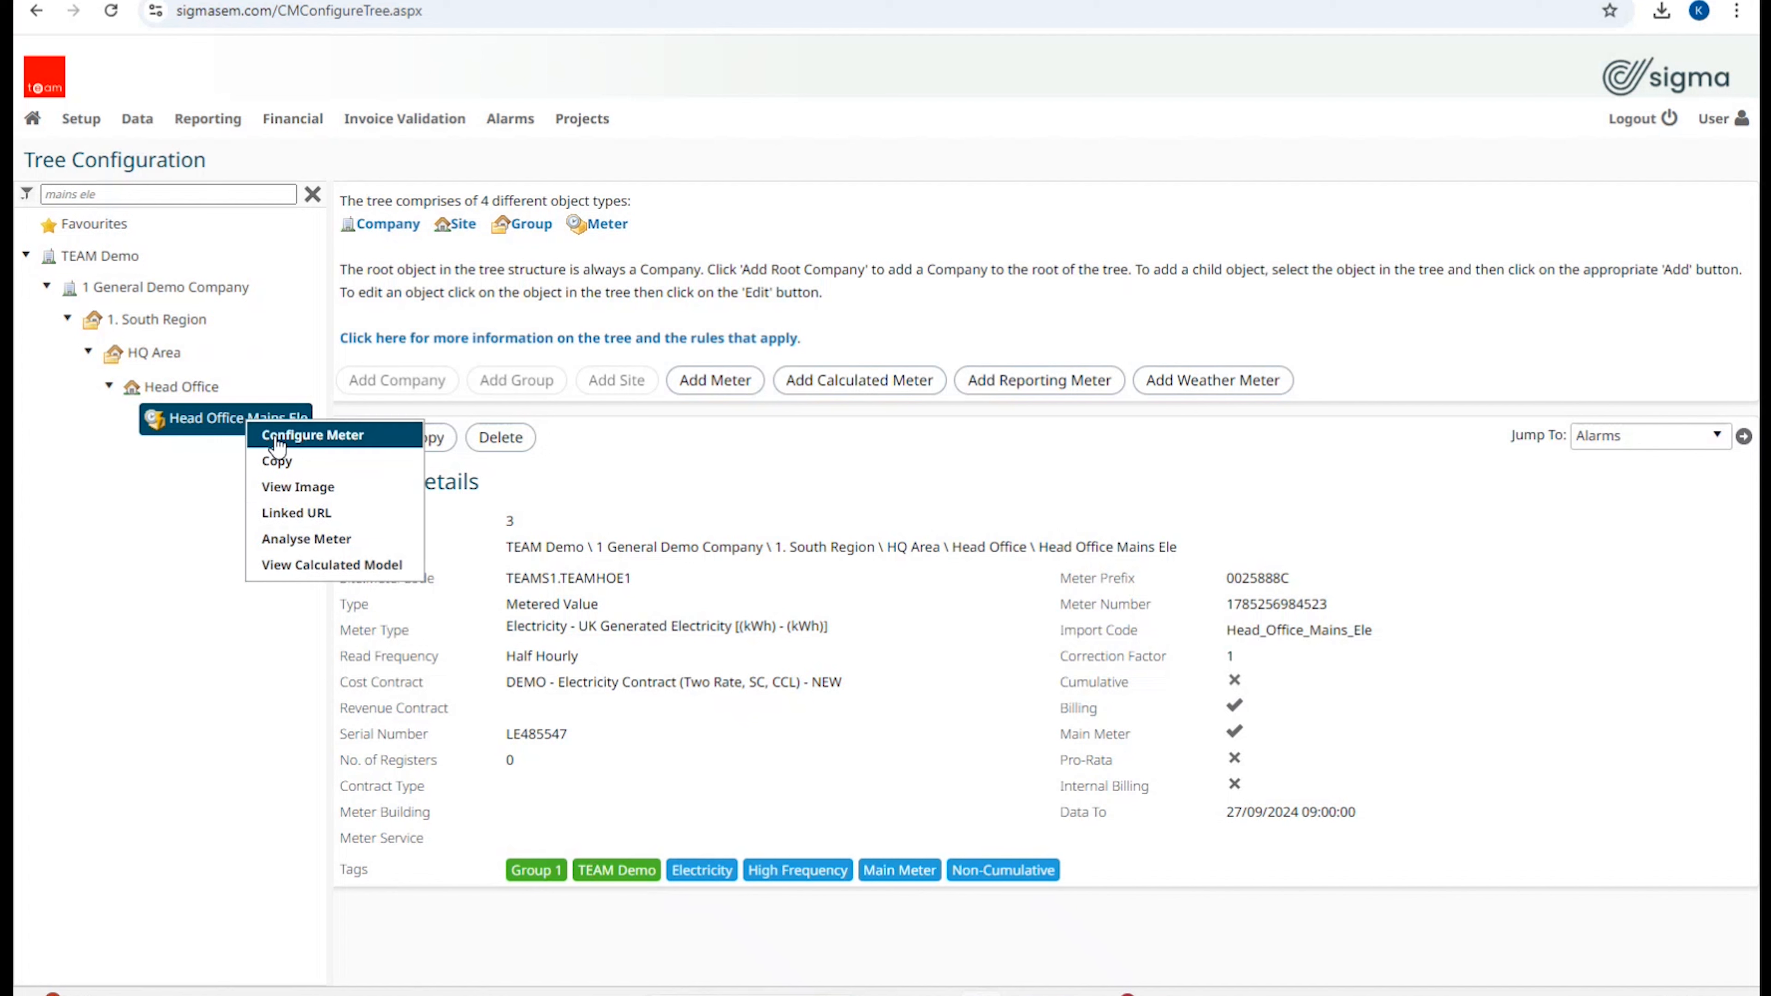
left_click(144, 626)
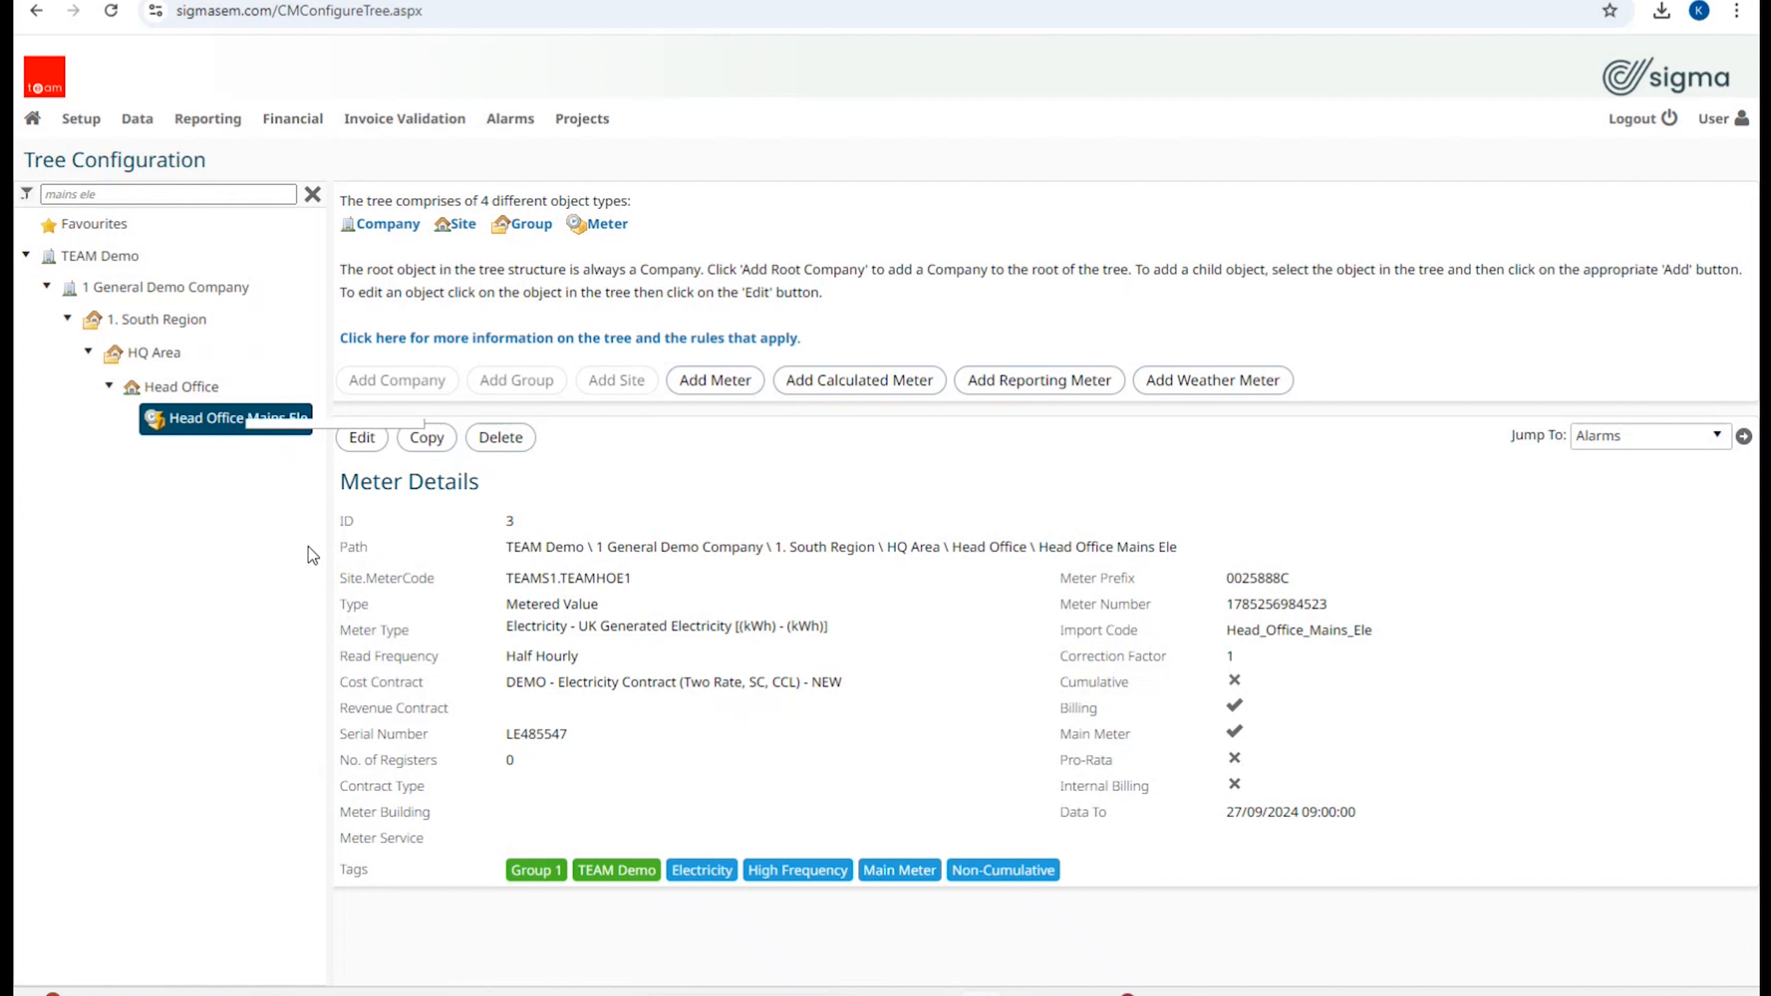
left_click(358, 440)
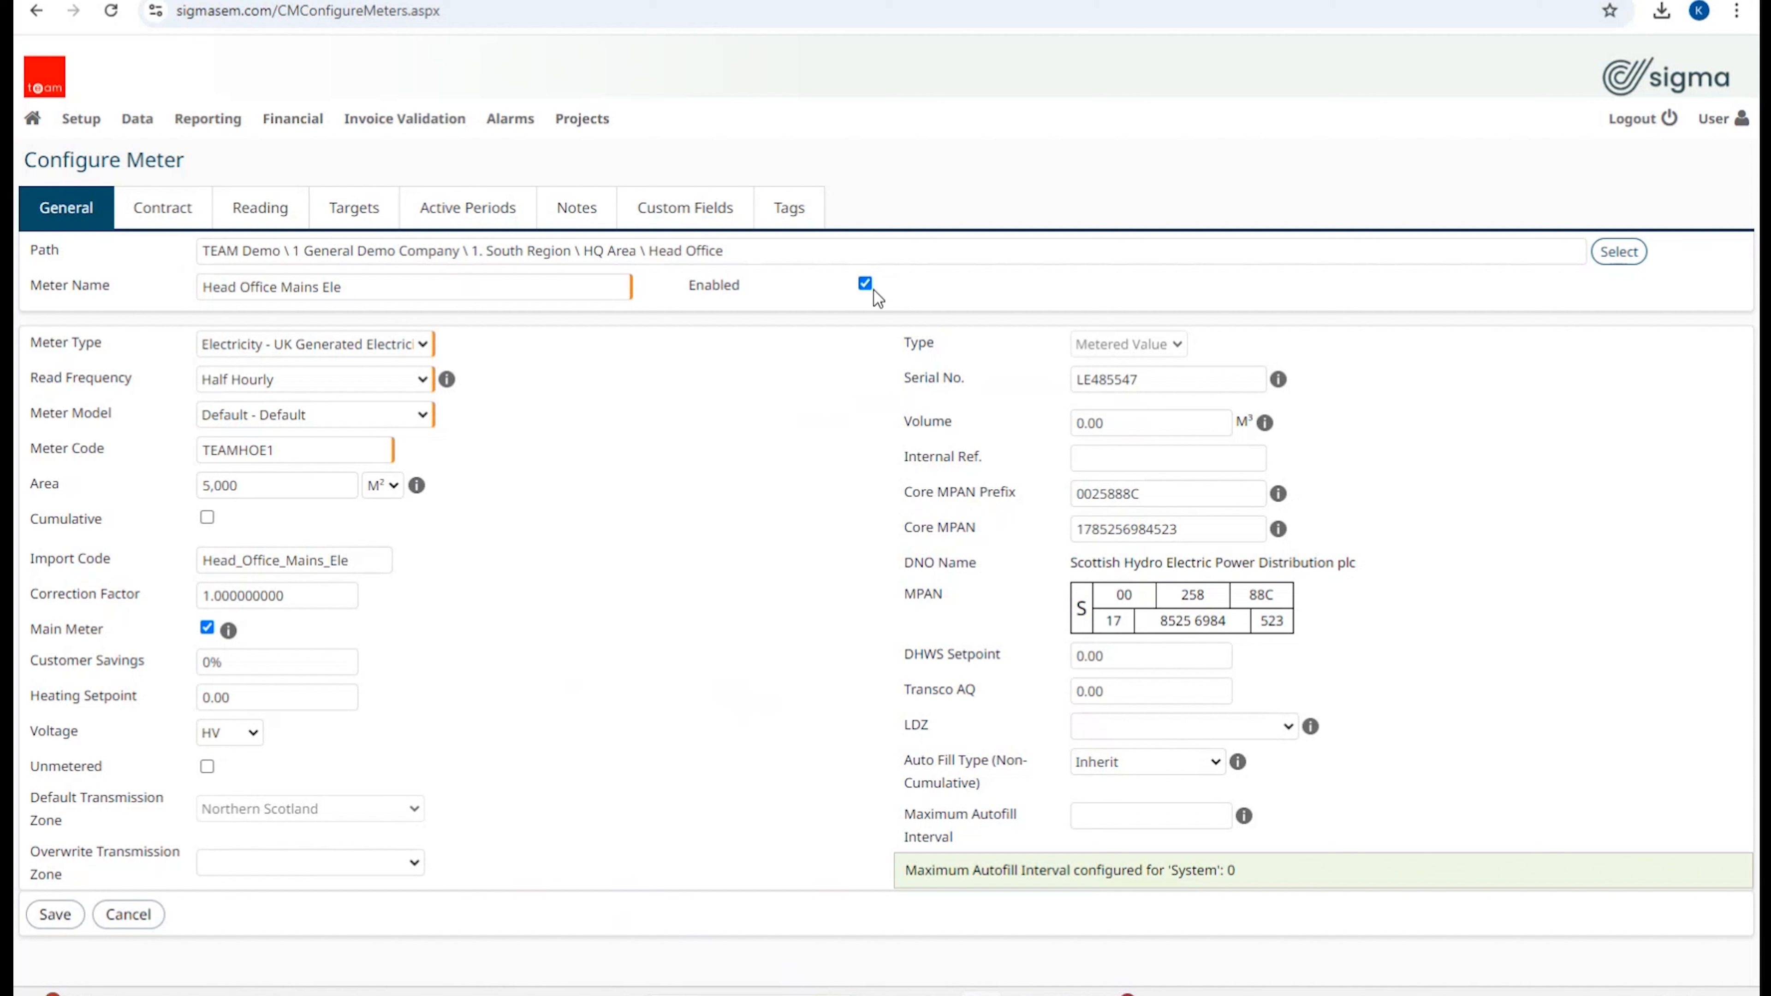
Step: On the General tab, highlight the meter path, the name Head Office Mains Ele and the serial number
triple_click(792, 255)
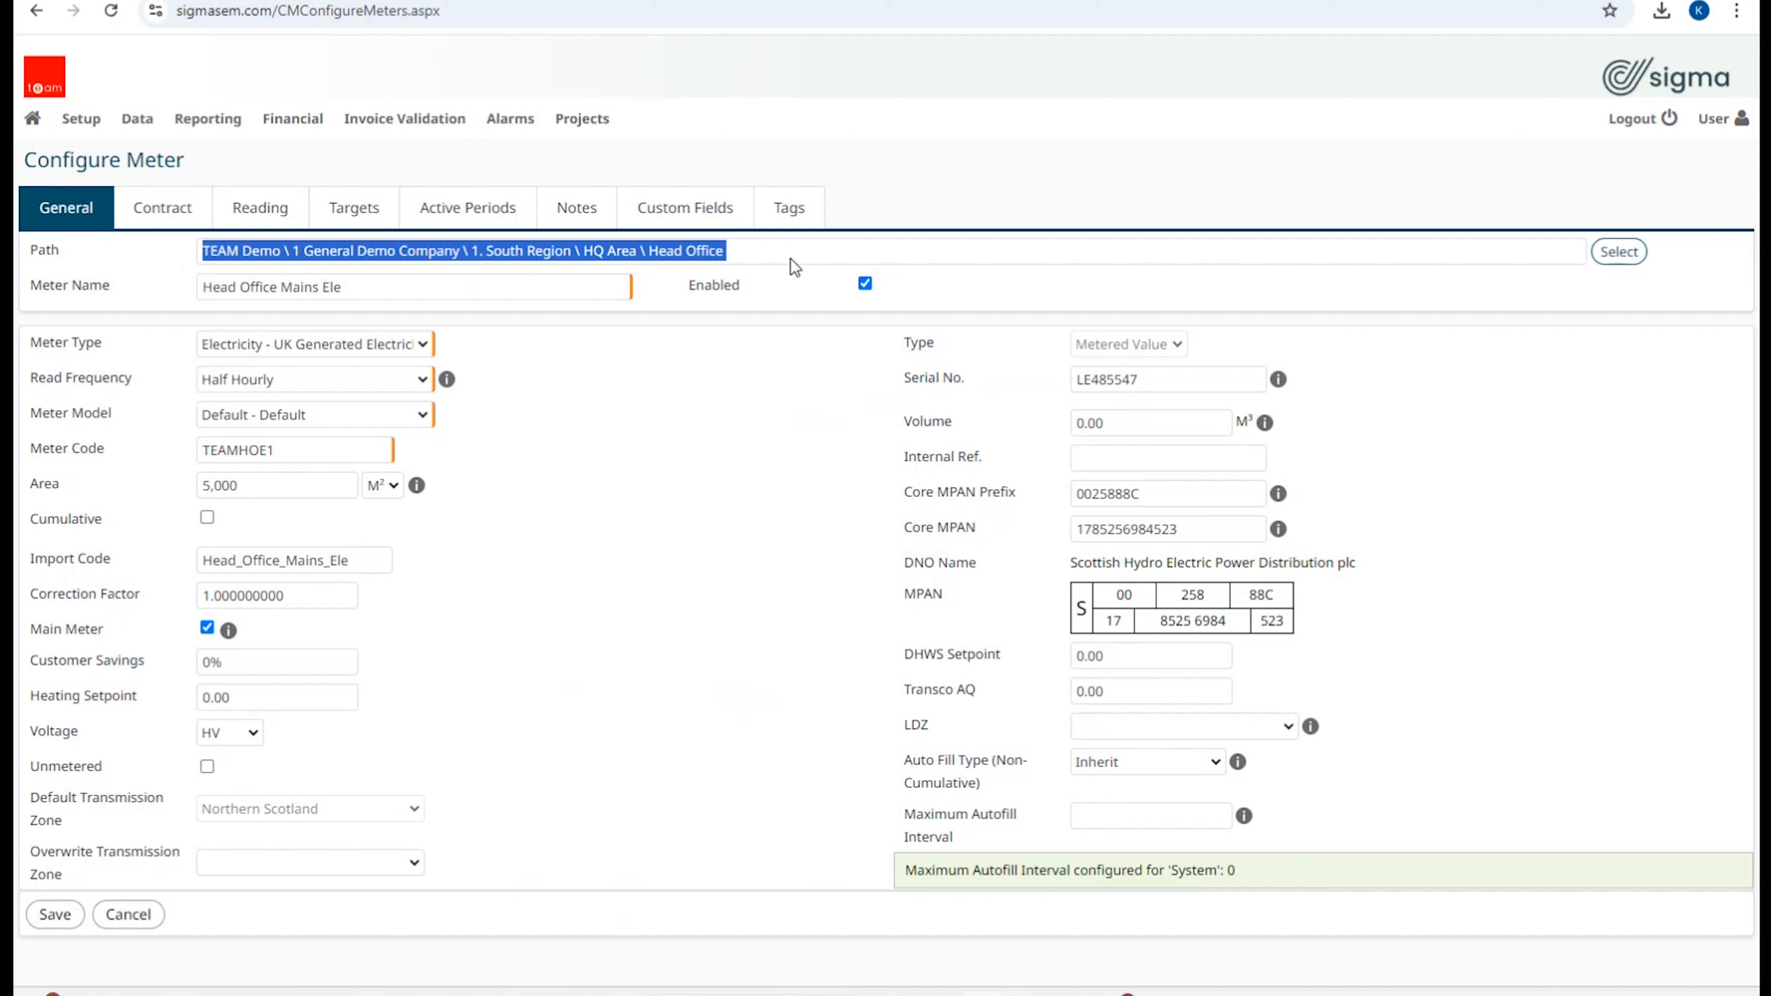
triple_click(391, 282)
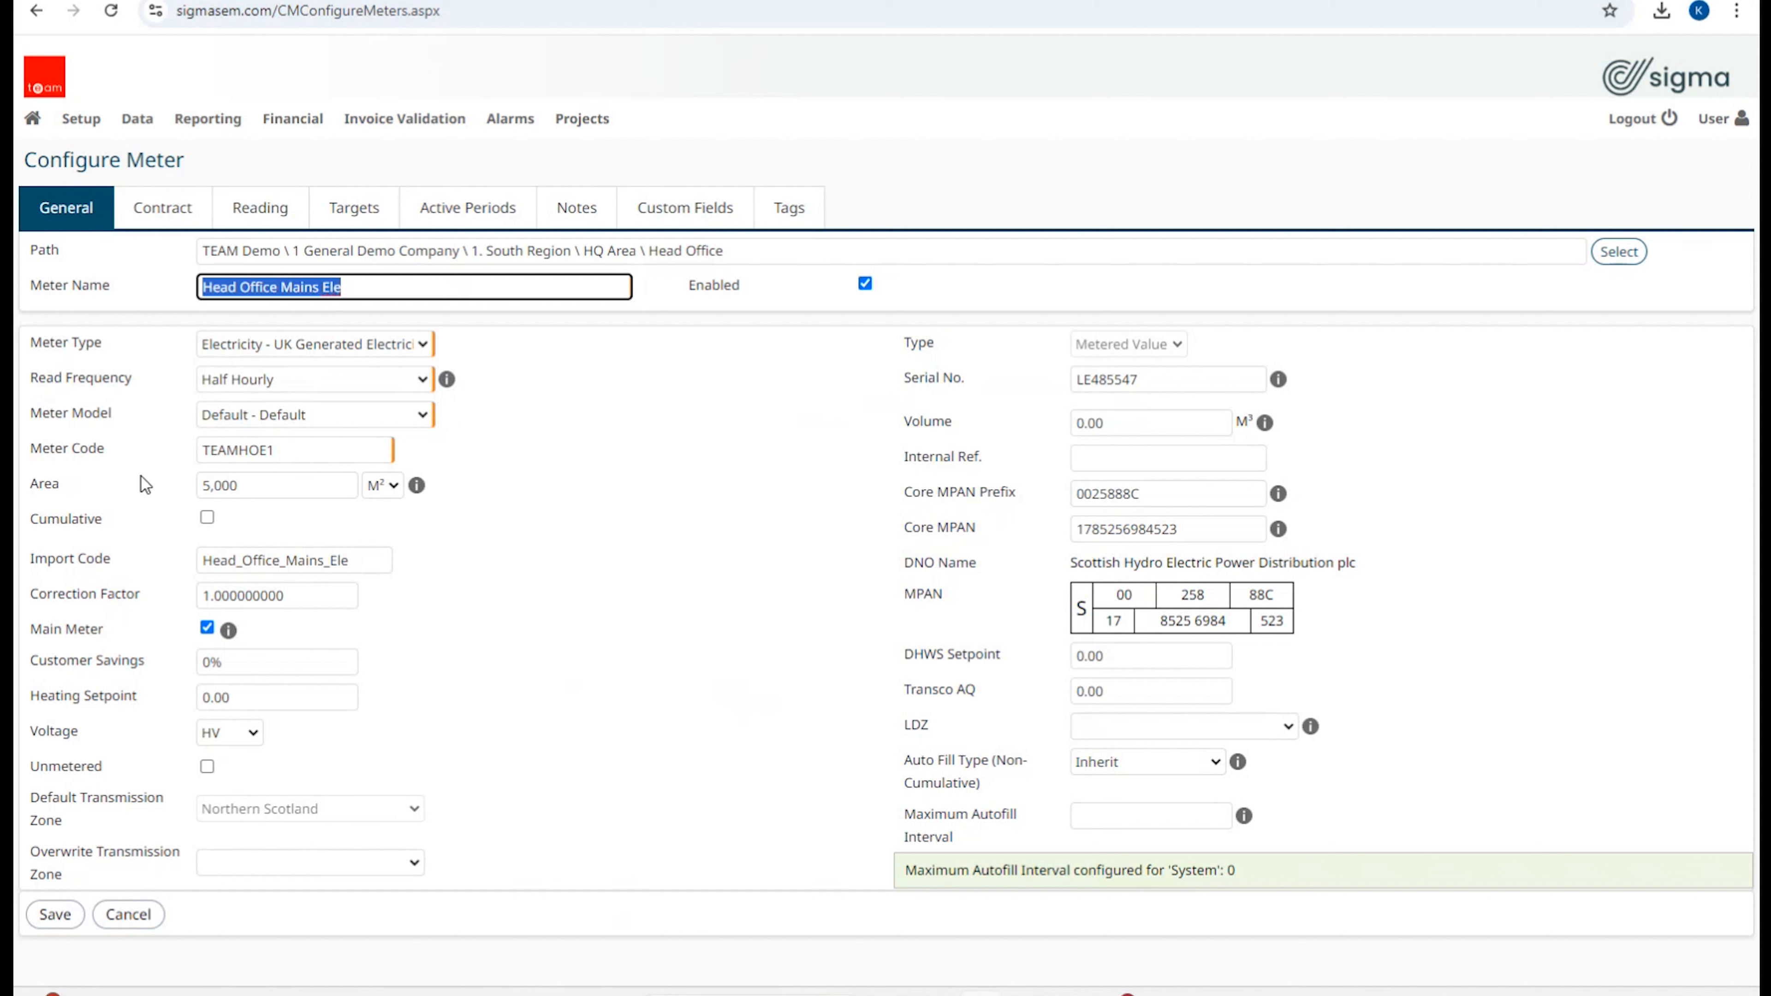
double_click(1158, 380)
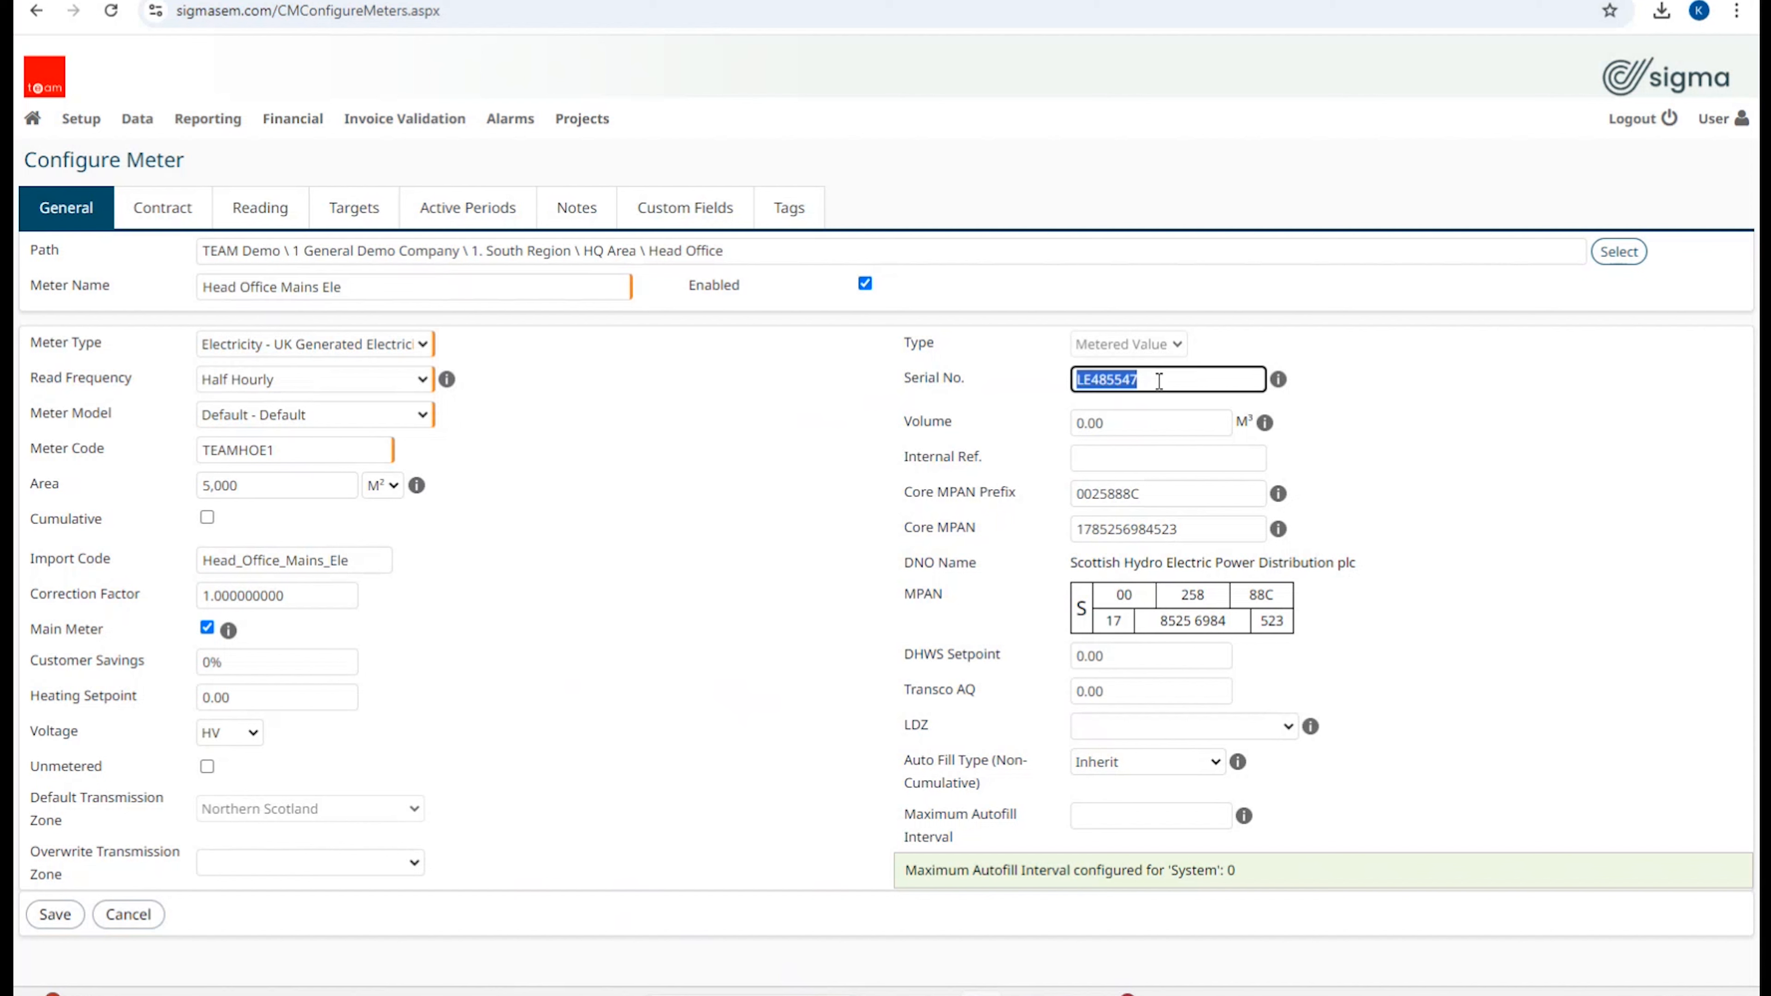
left_click(1007, 558)
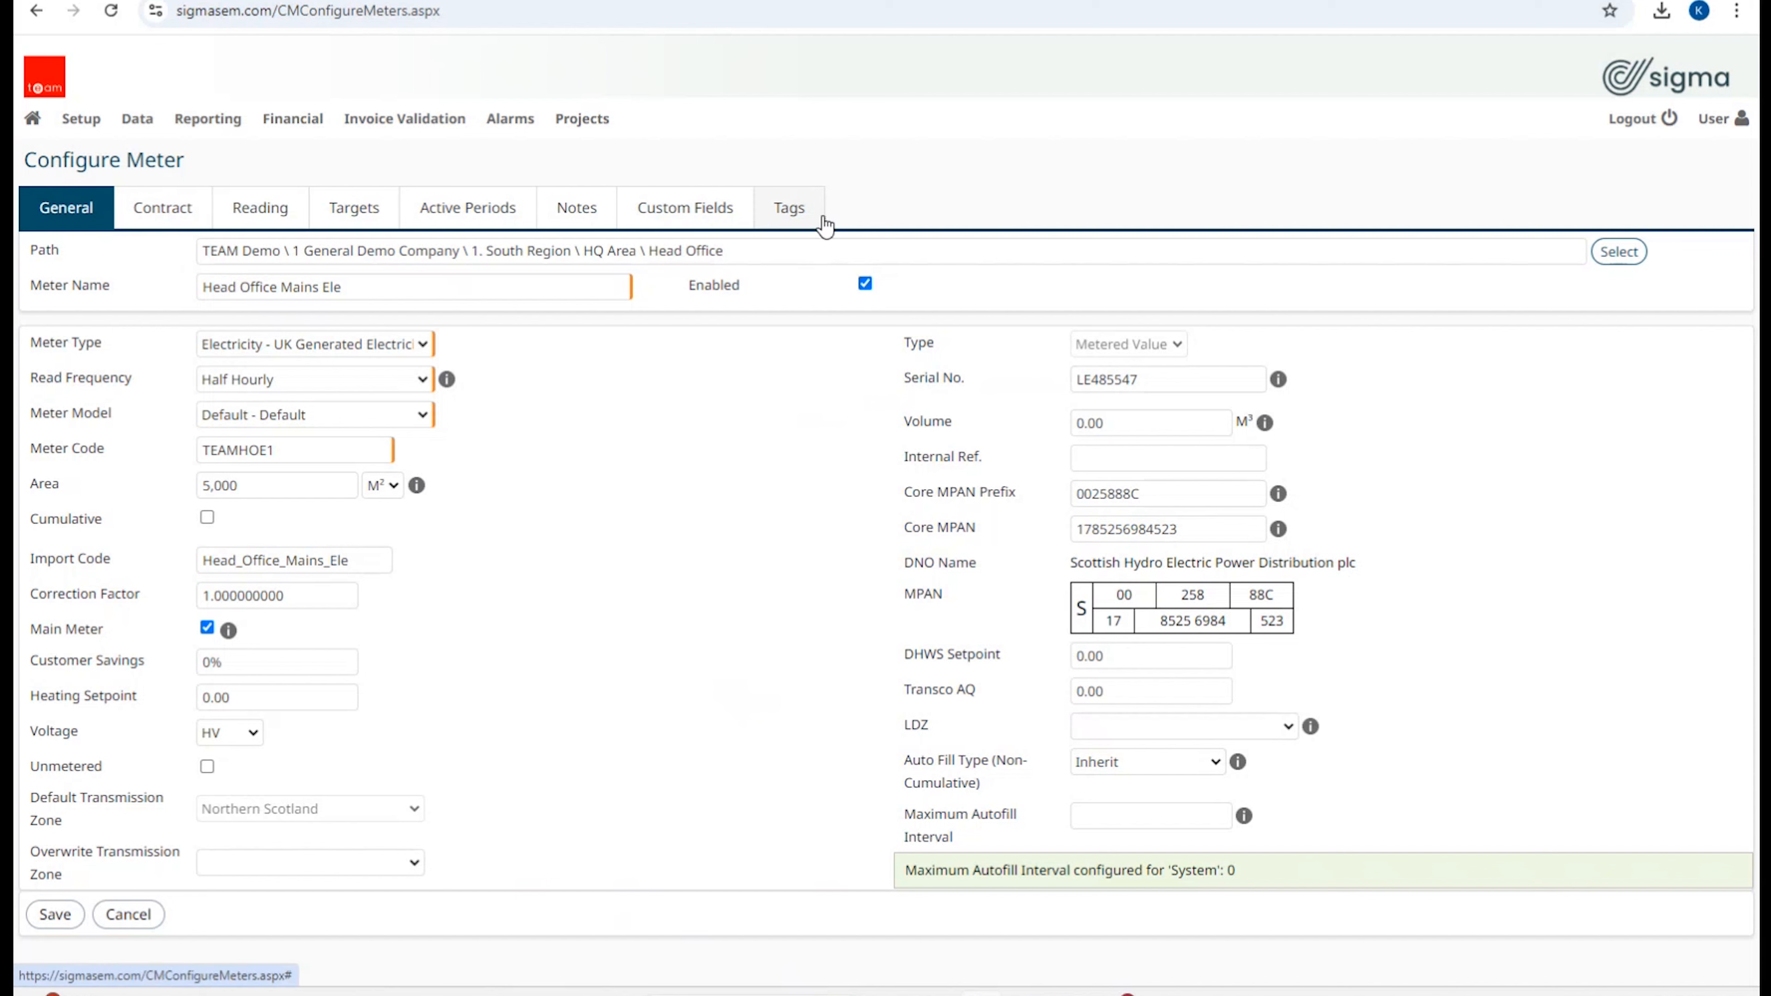
Step: Switch to the Contract tab and scroll through the Site Accounts grid
left_click(160, 224)
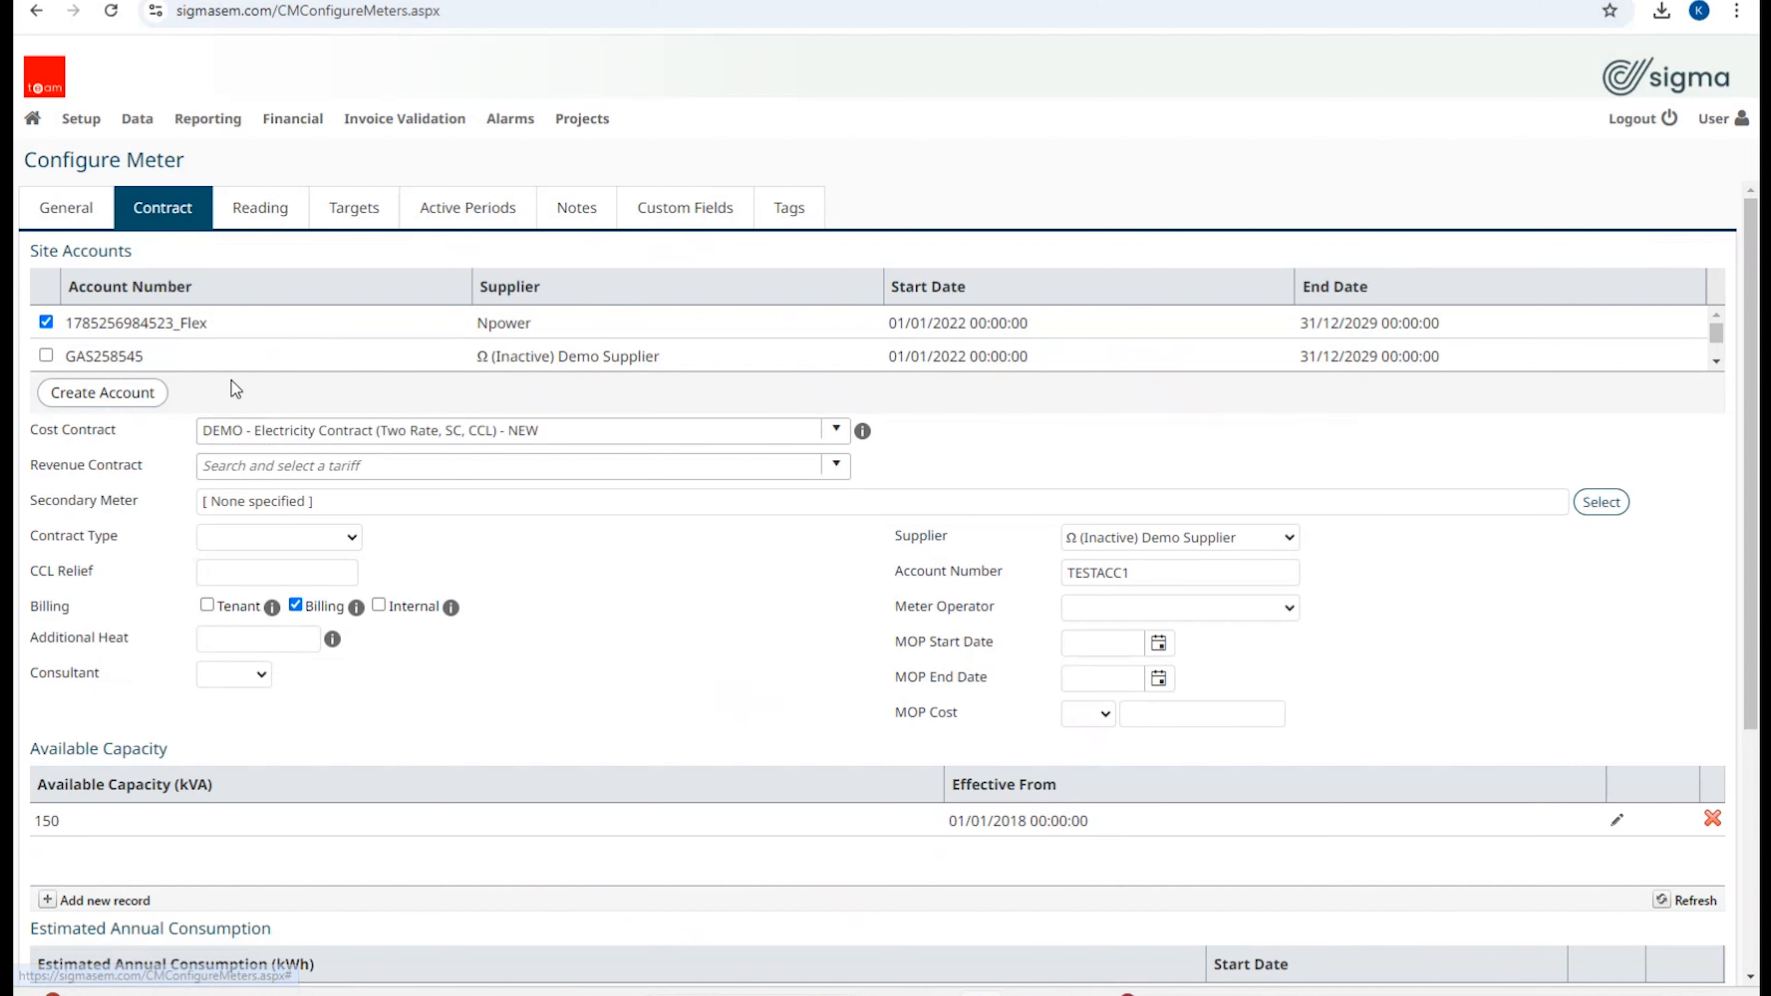
triple_click(95, 247)
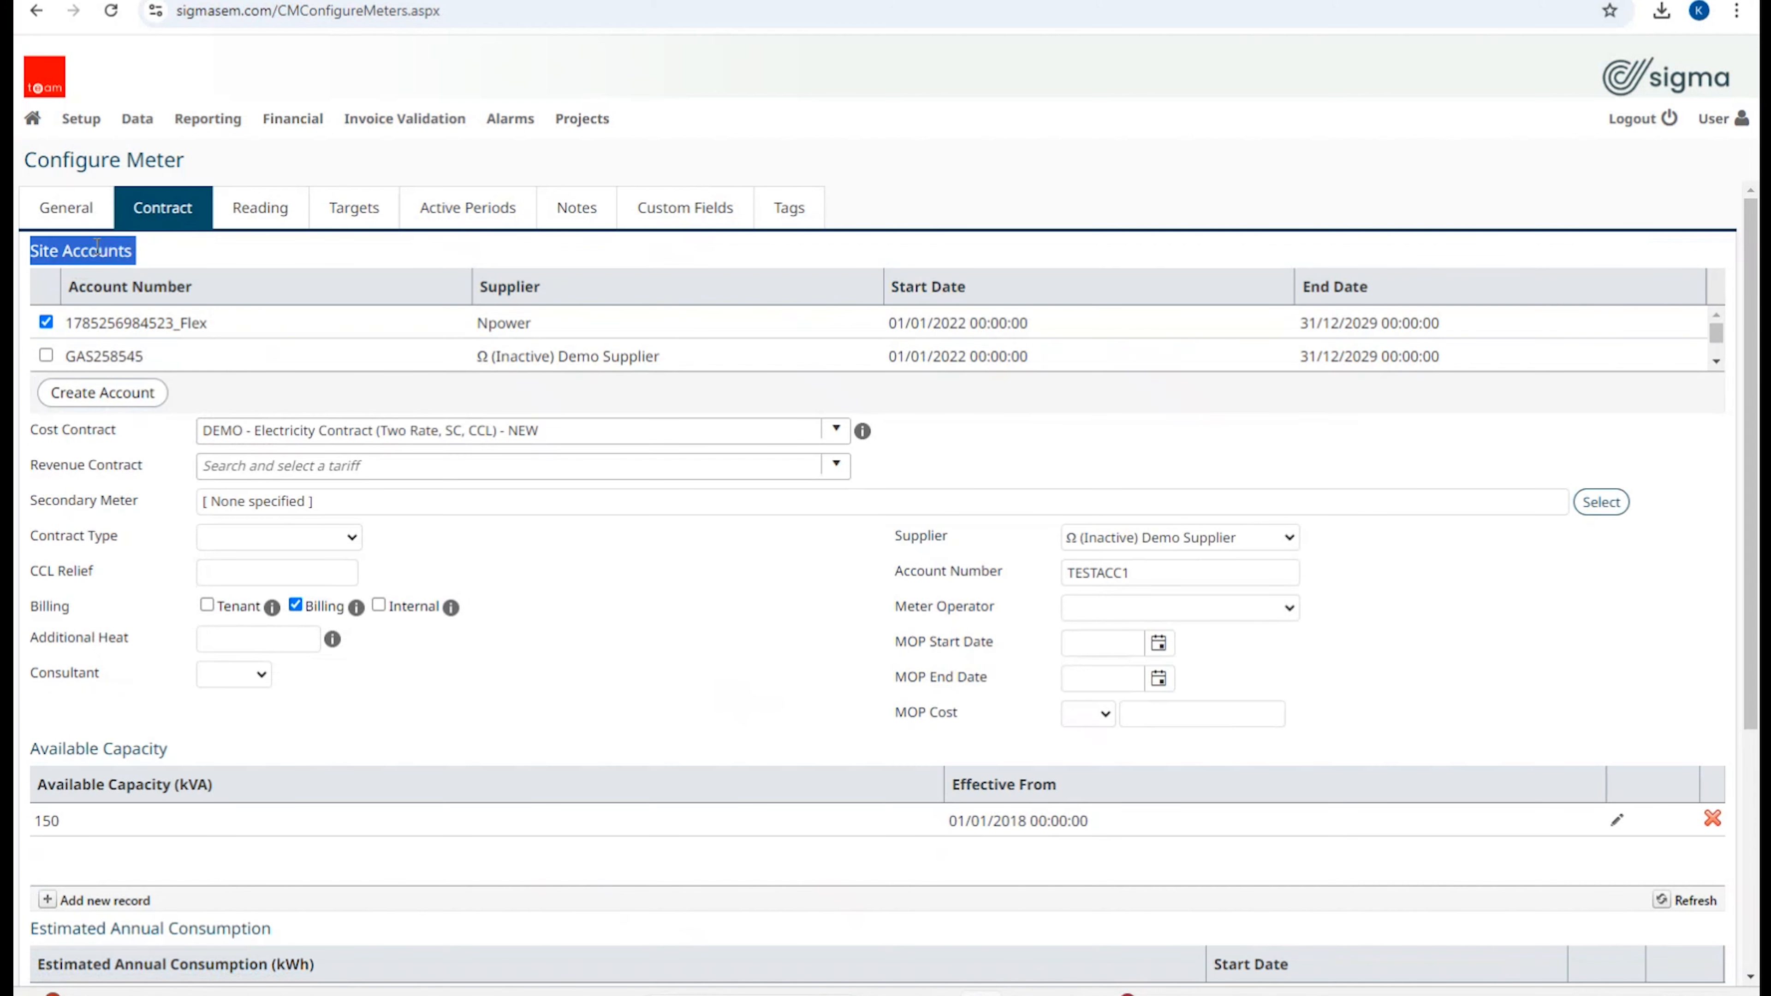
left_click(1715, 360)
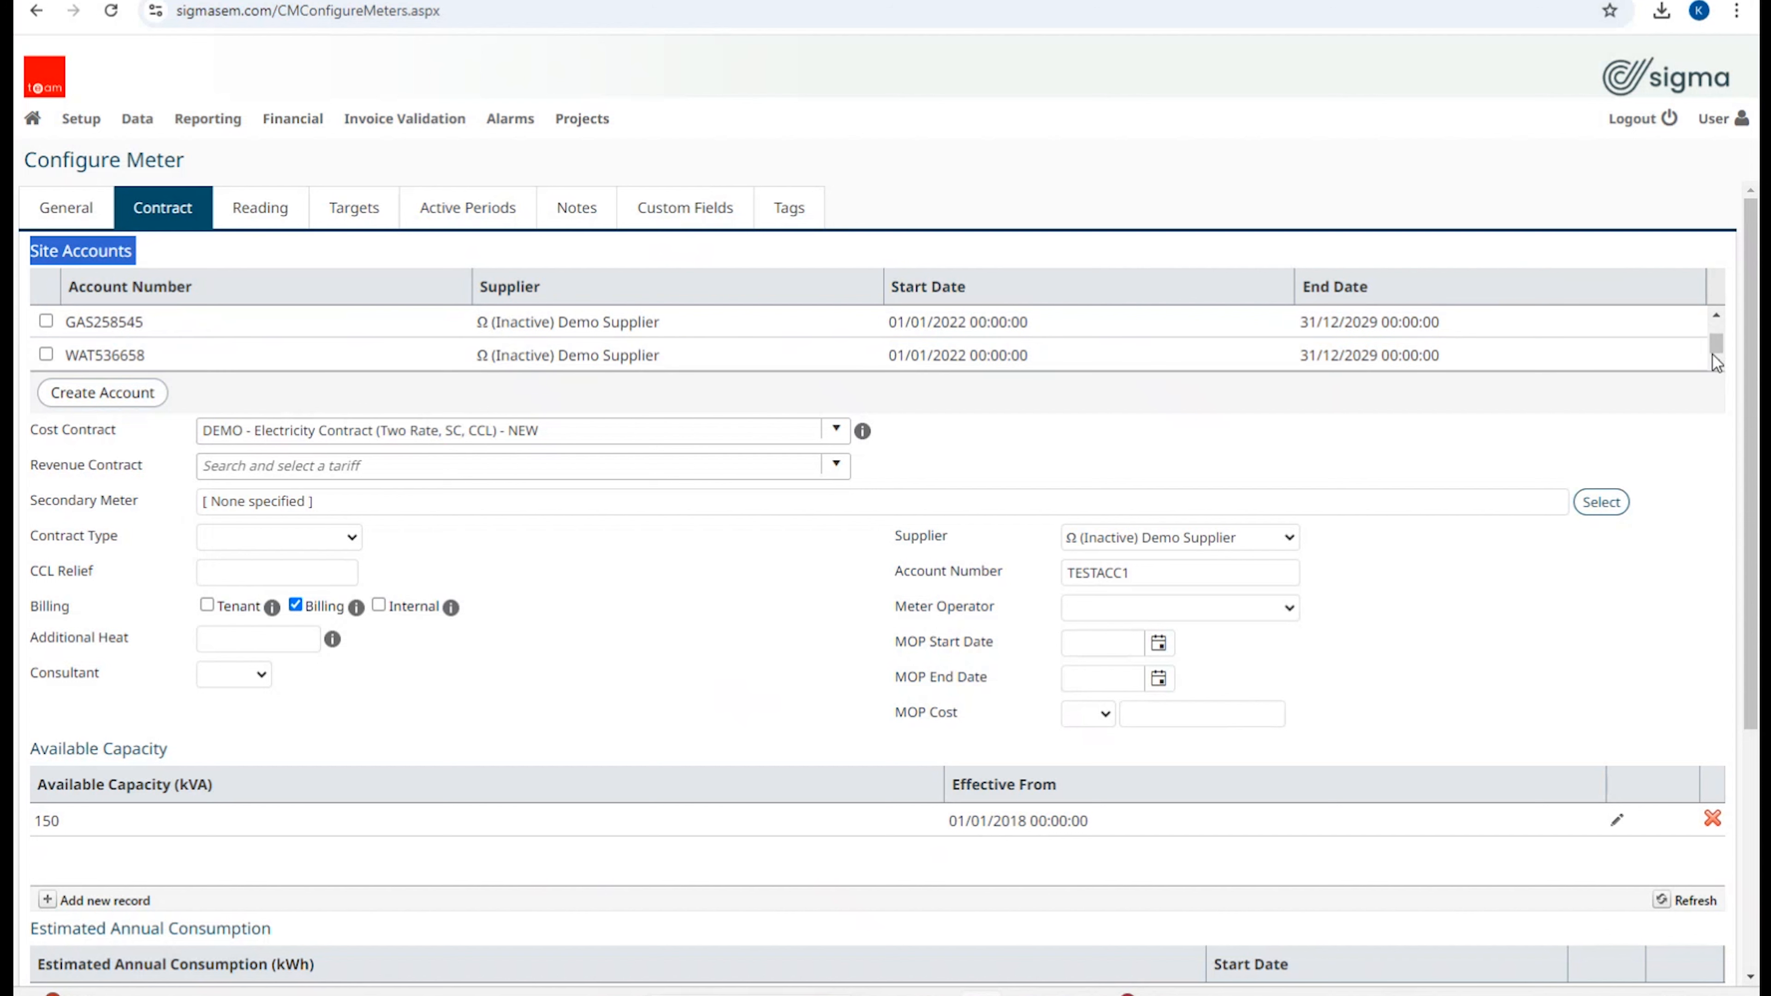
left_click(1716, 316)
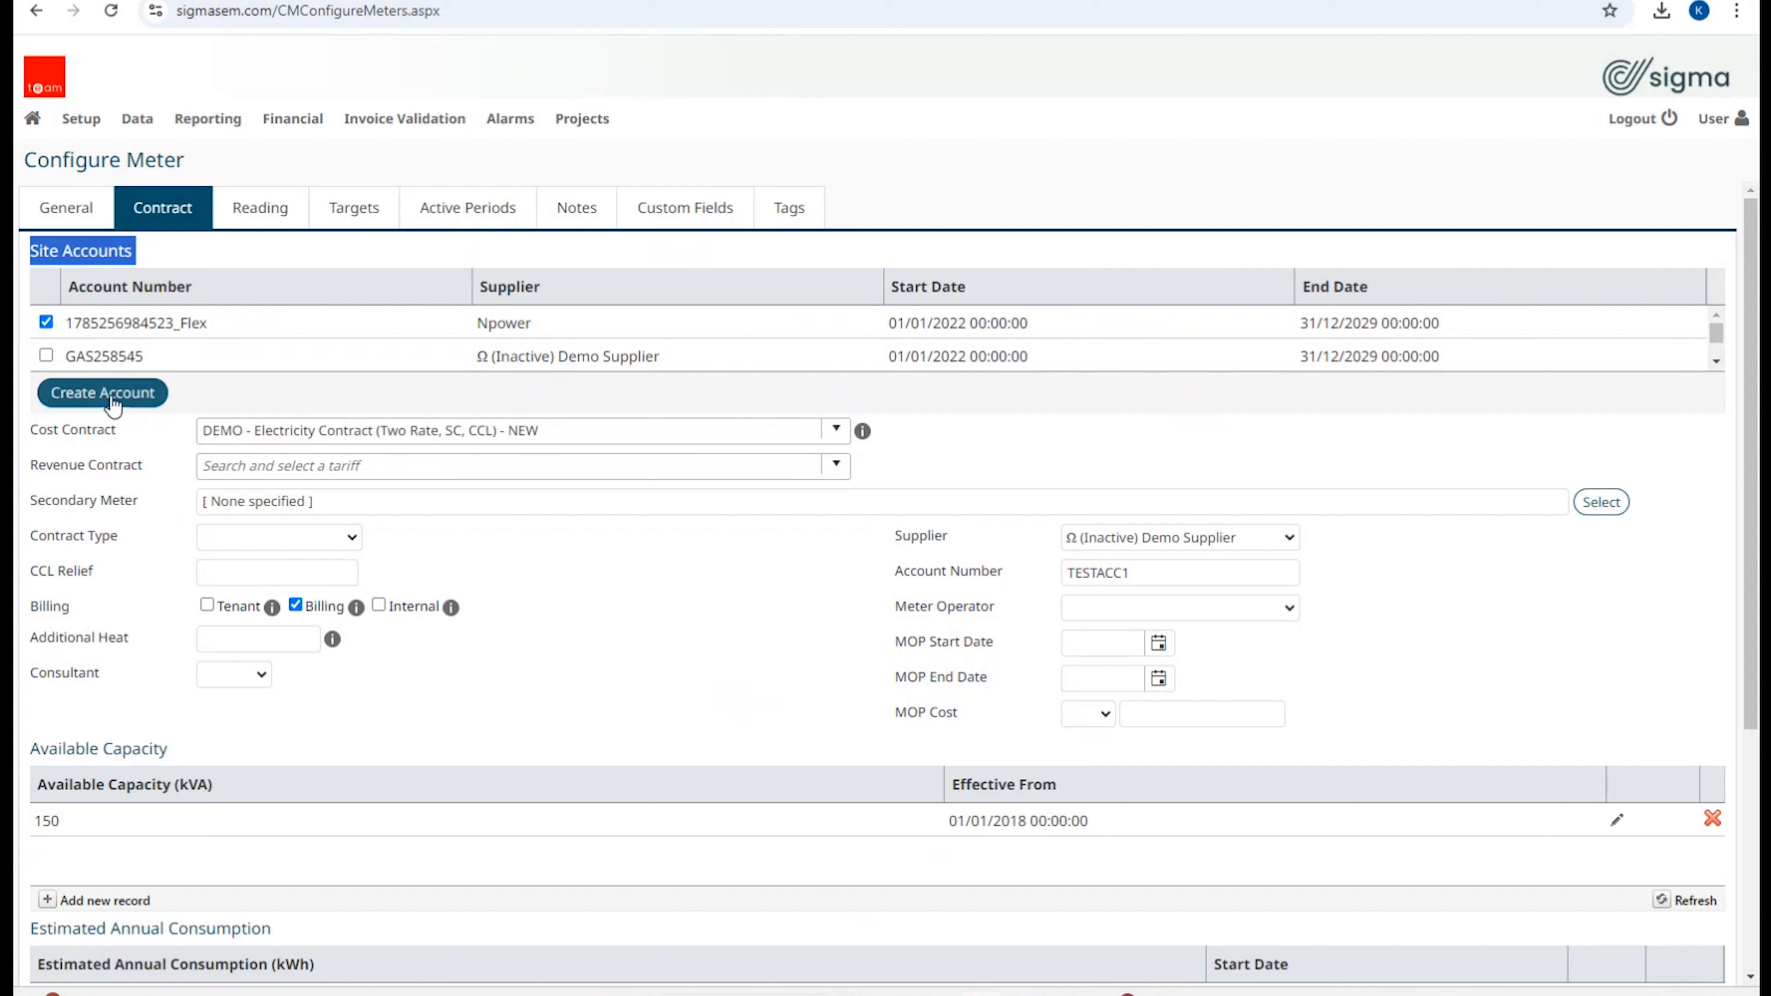
Step: Check the Cost Contract choices, leaving the DEMO contract unchanged, and review the 150 kVA capacity
left_click(346, 433)
left_click(646, 406)
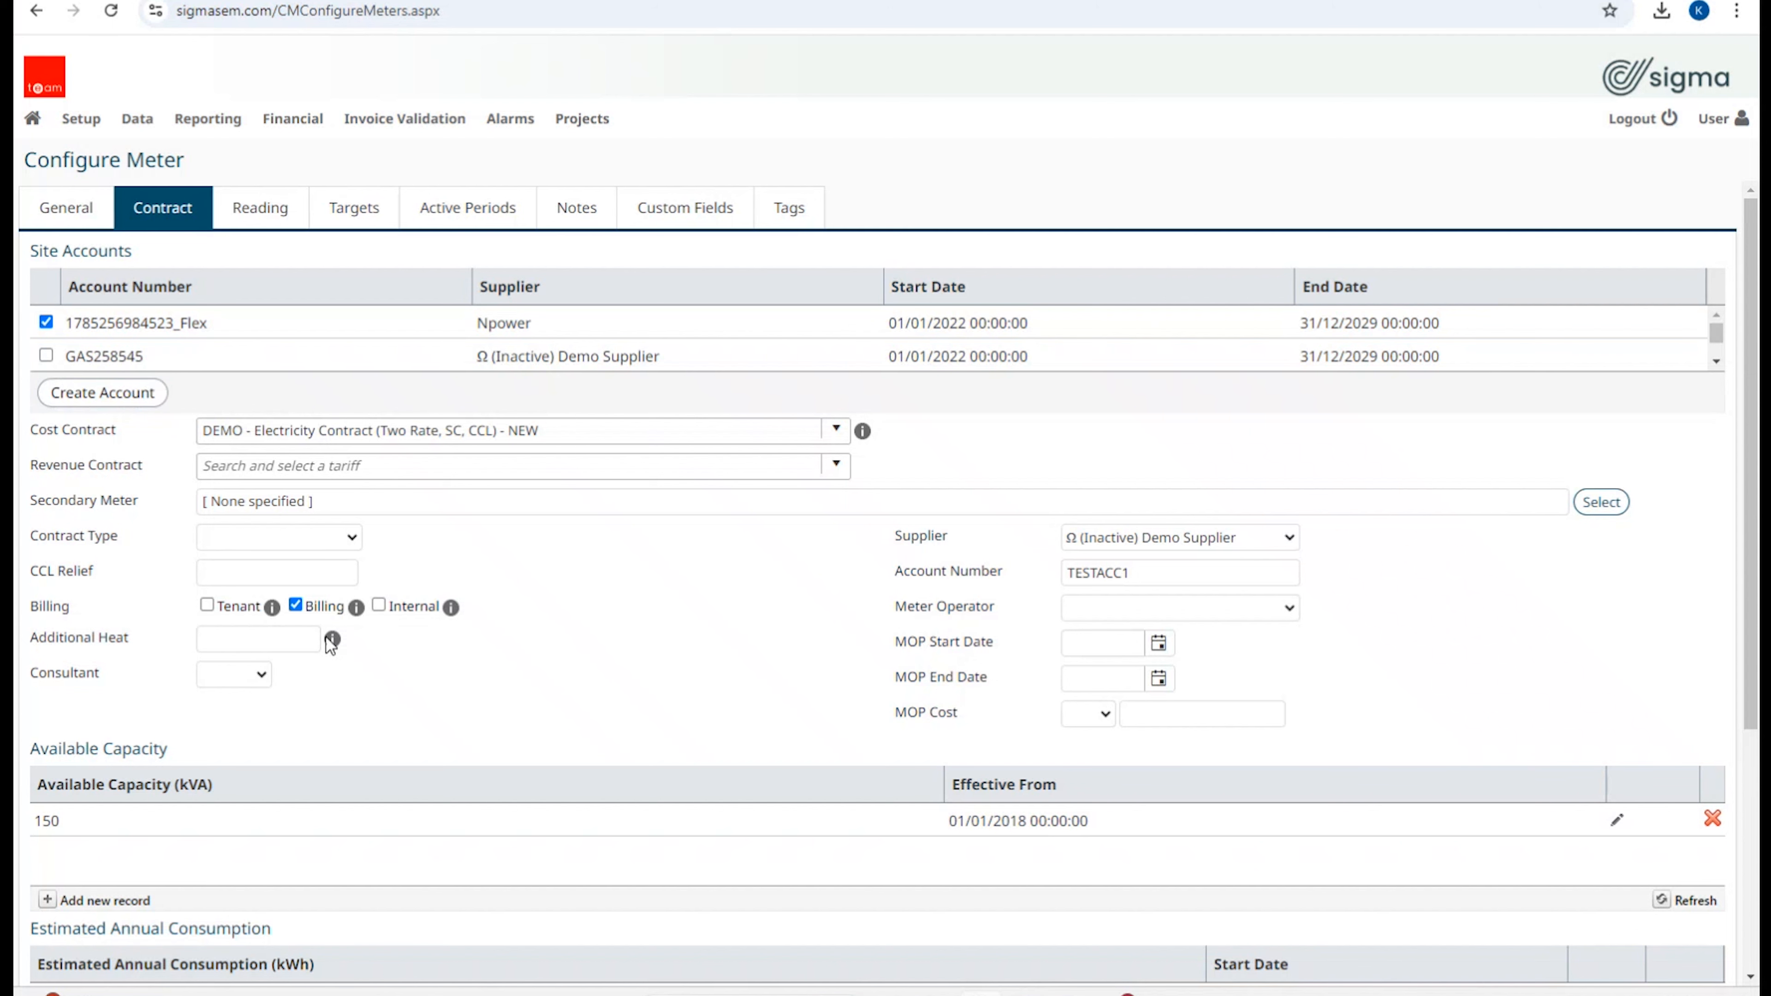
mouse_move(331, 642)
scroll(629, 684, "down", 5)
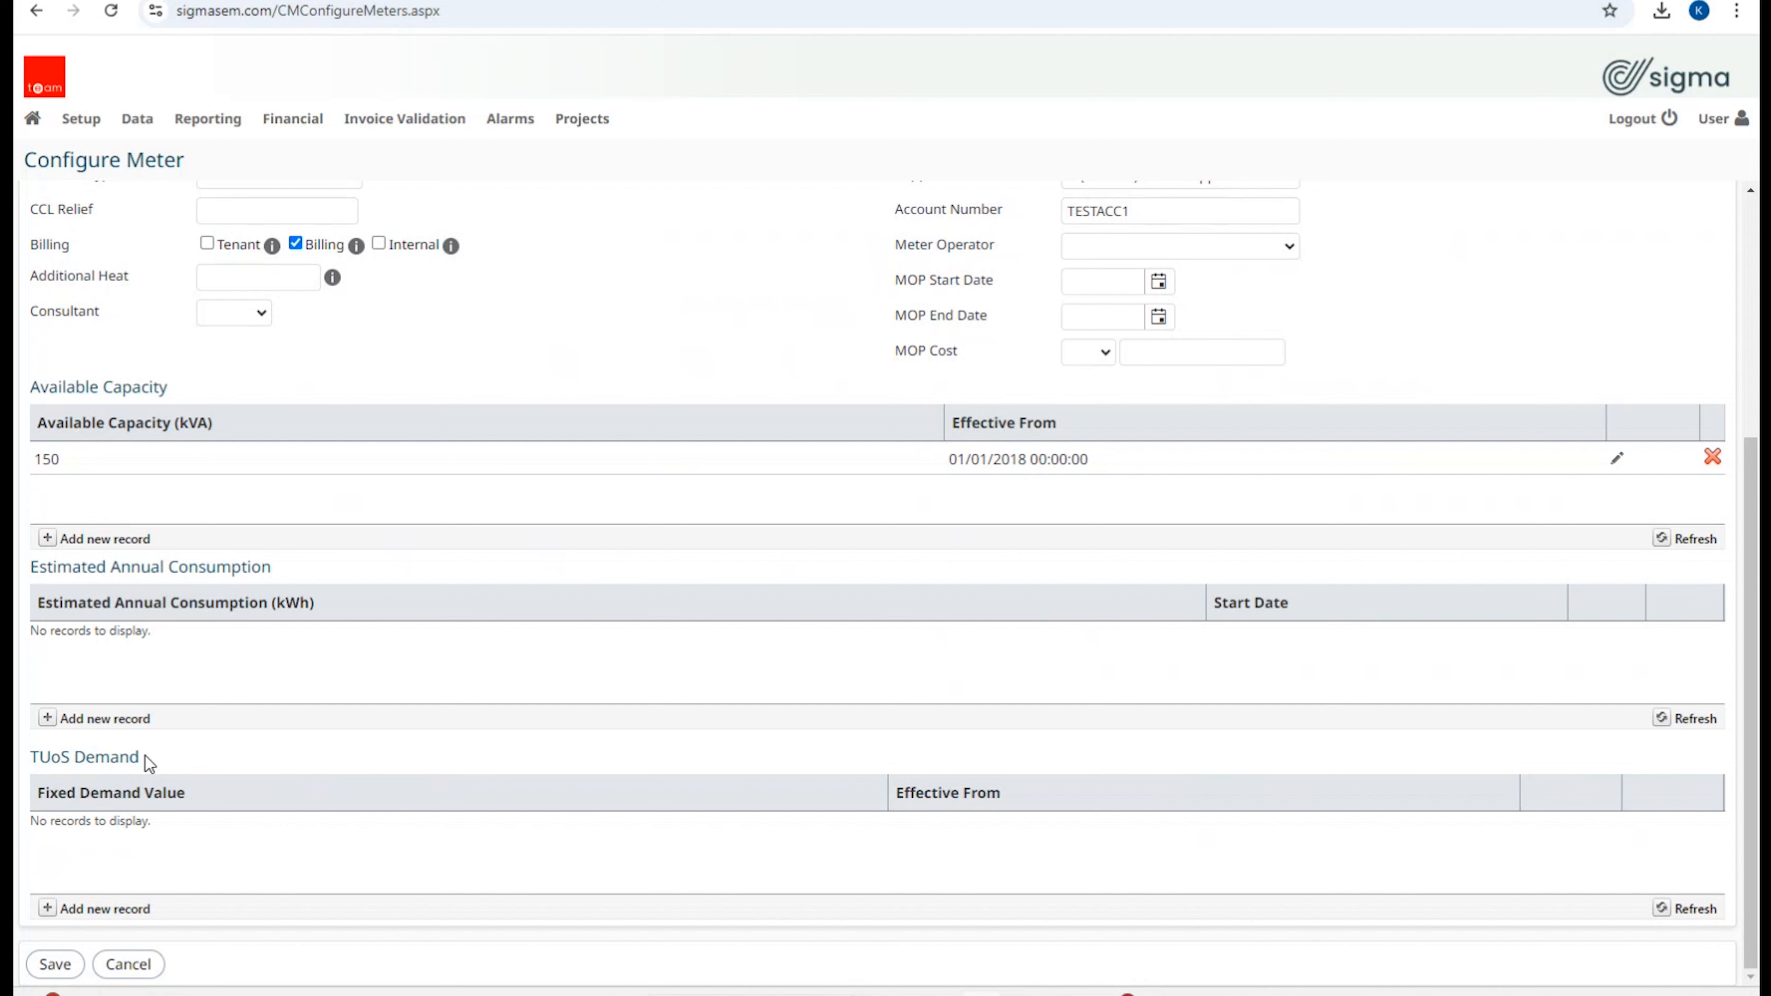
scroll(146, 762, "up", 5)
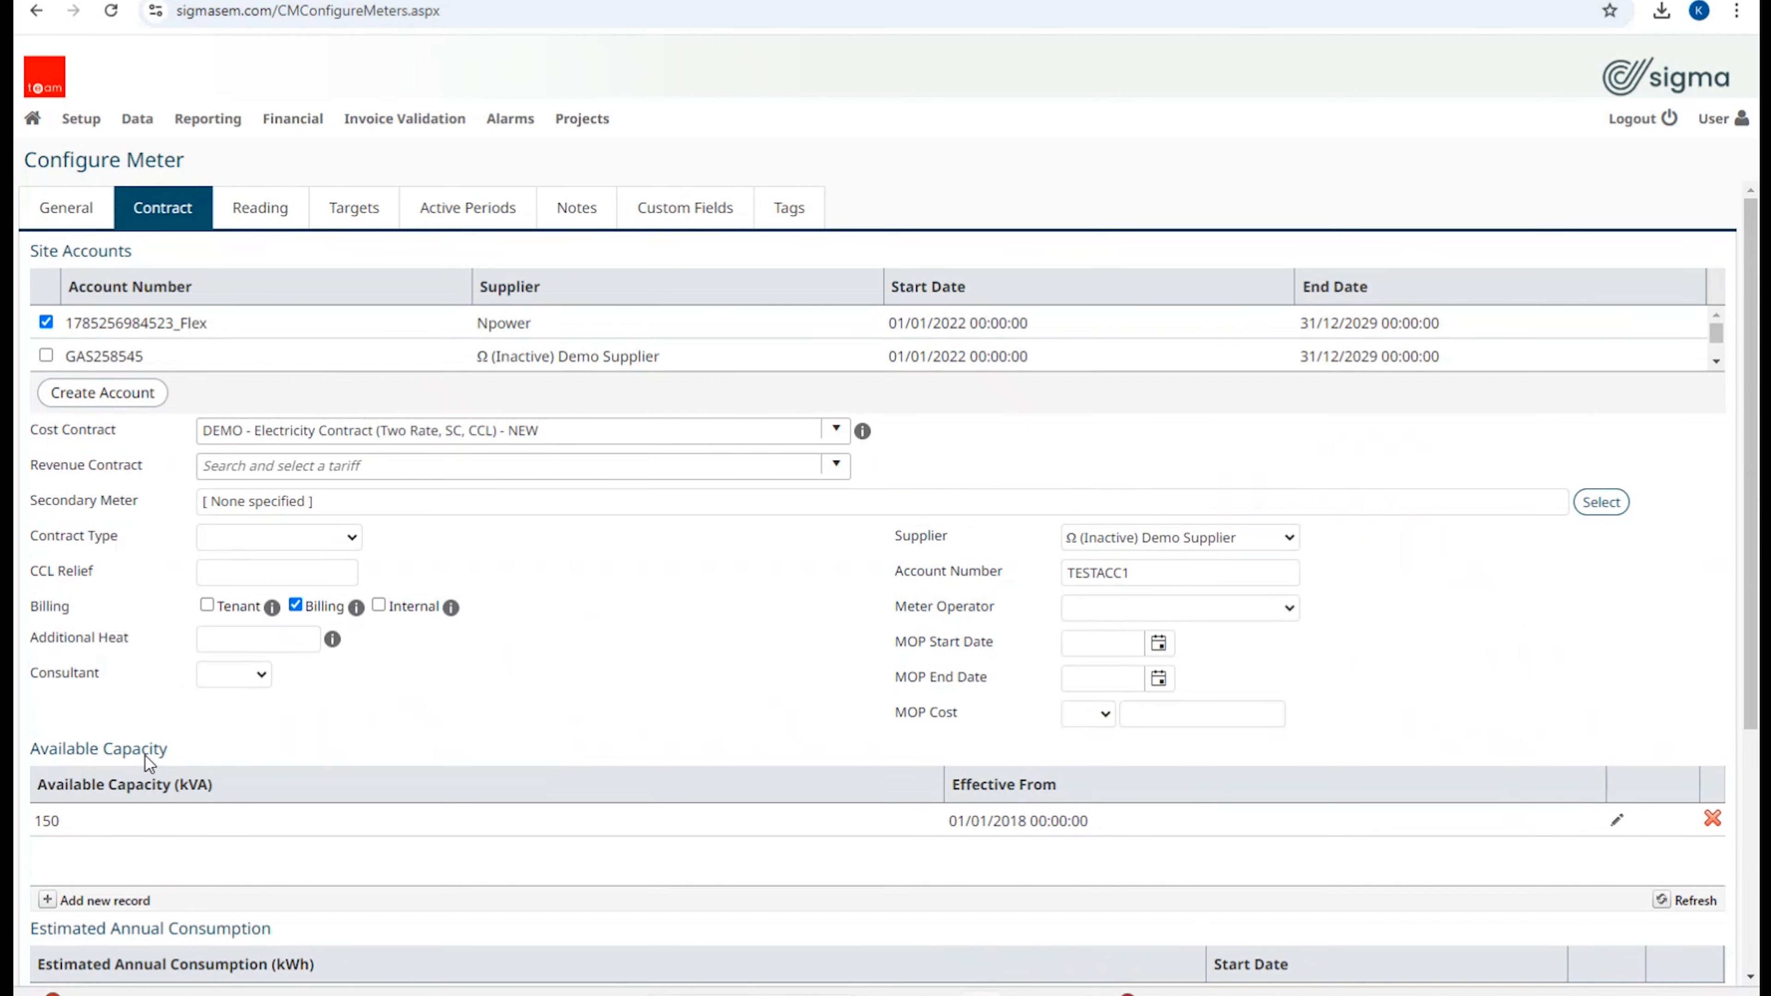
Step: On the Reading tab, keep Meter Readings as the data source and check its help tip
left_click(271, 224)
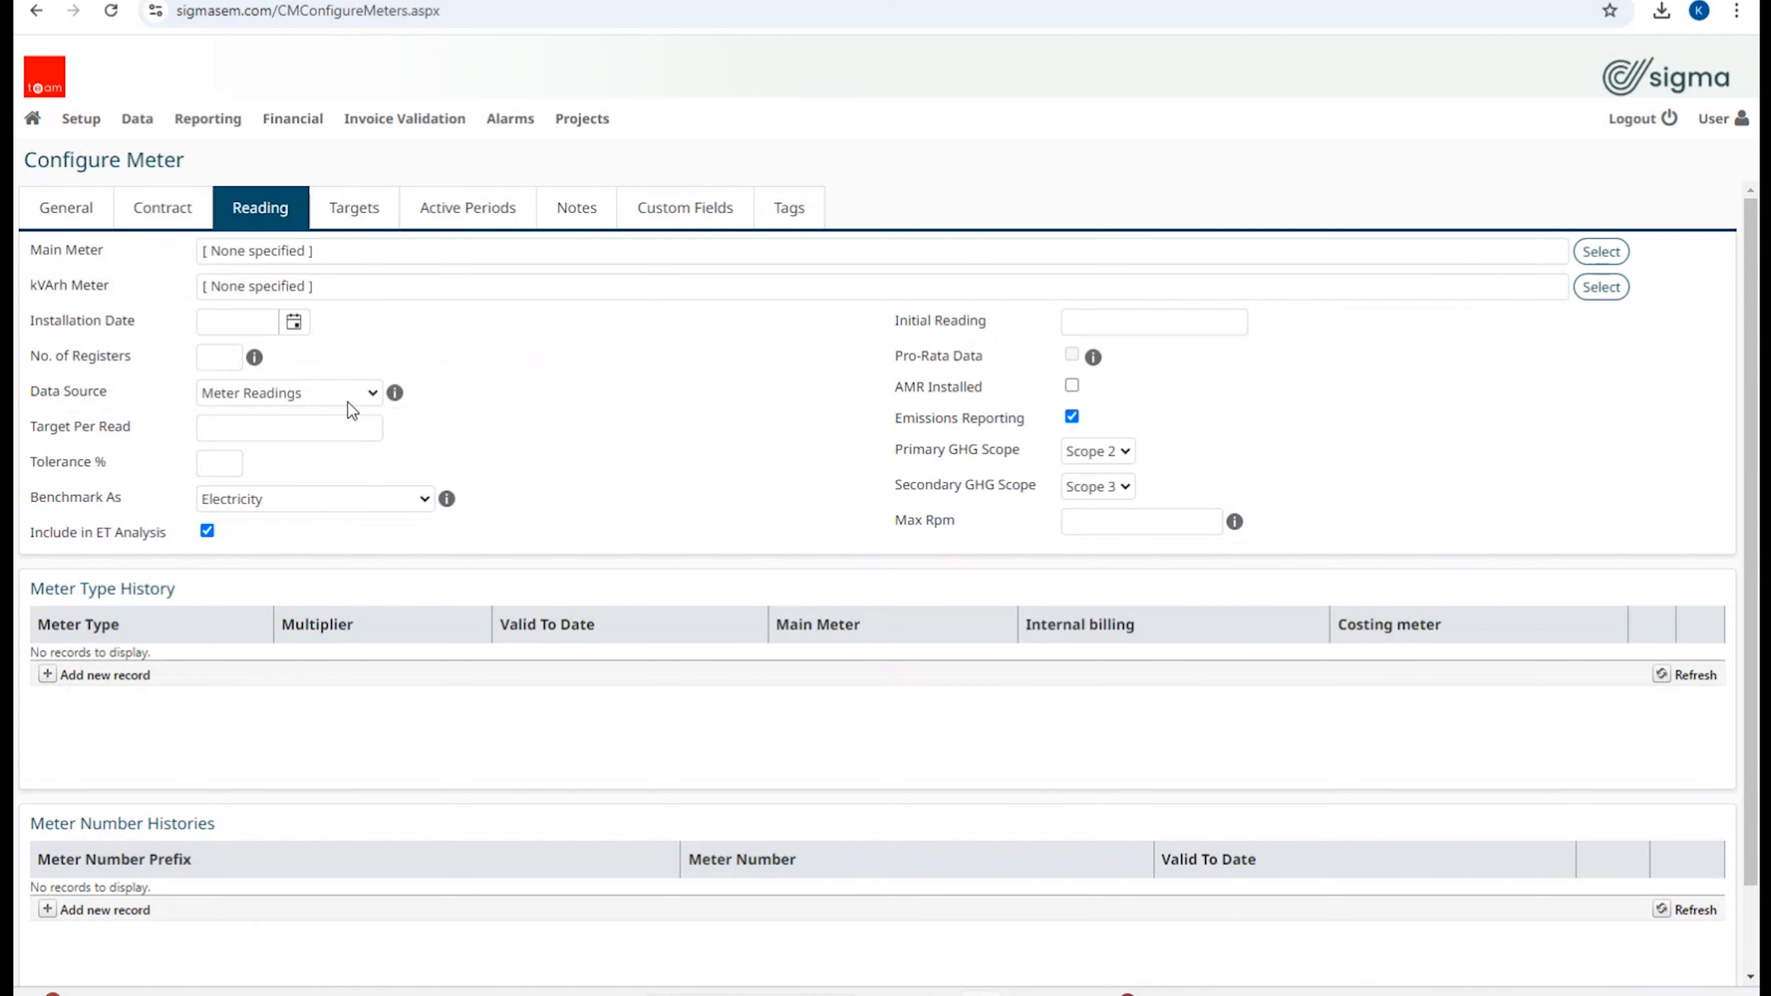
left_click(372, 398)
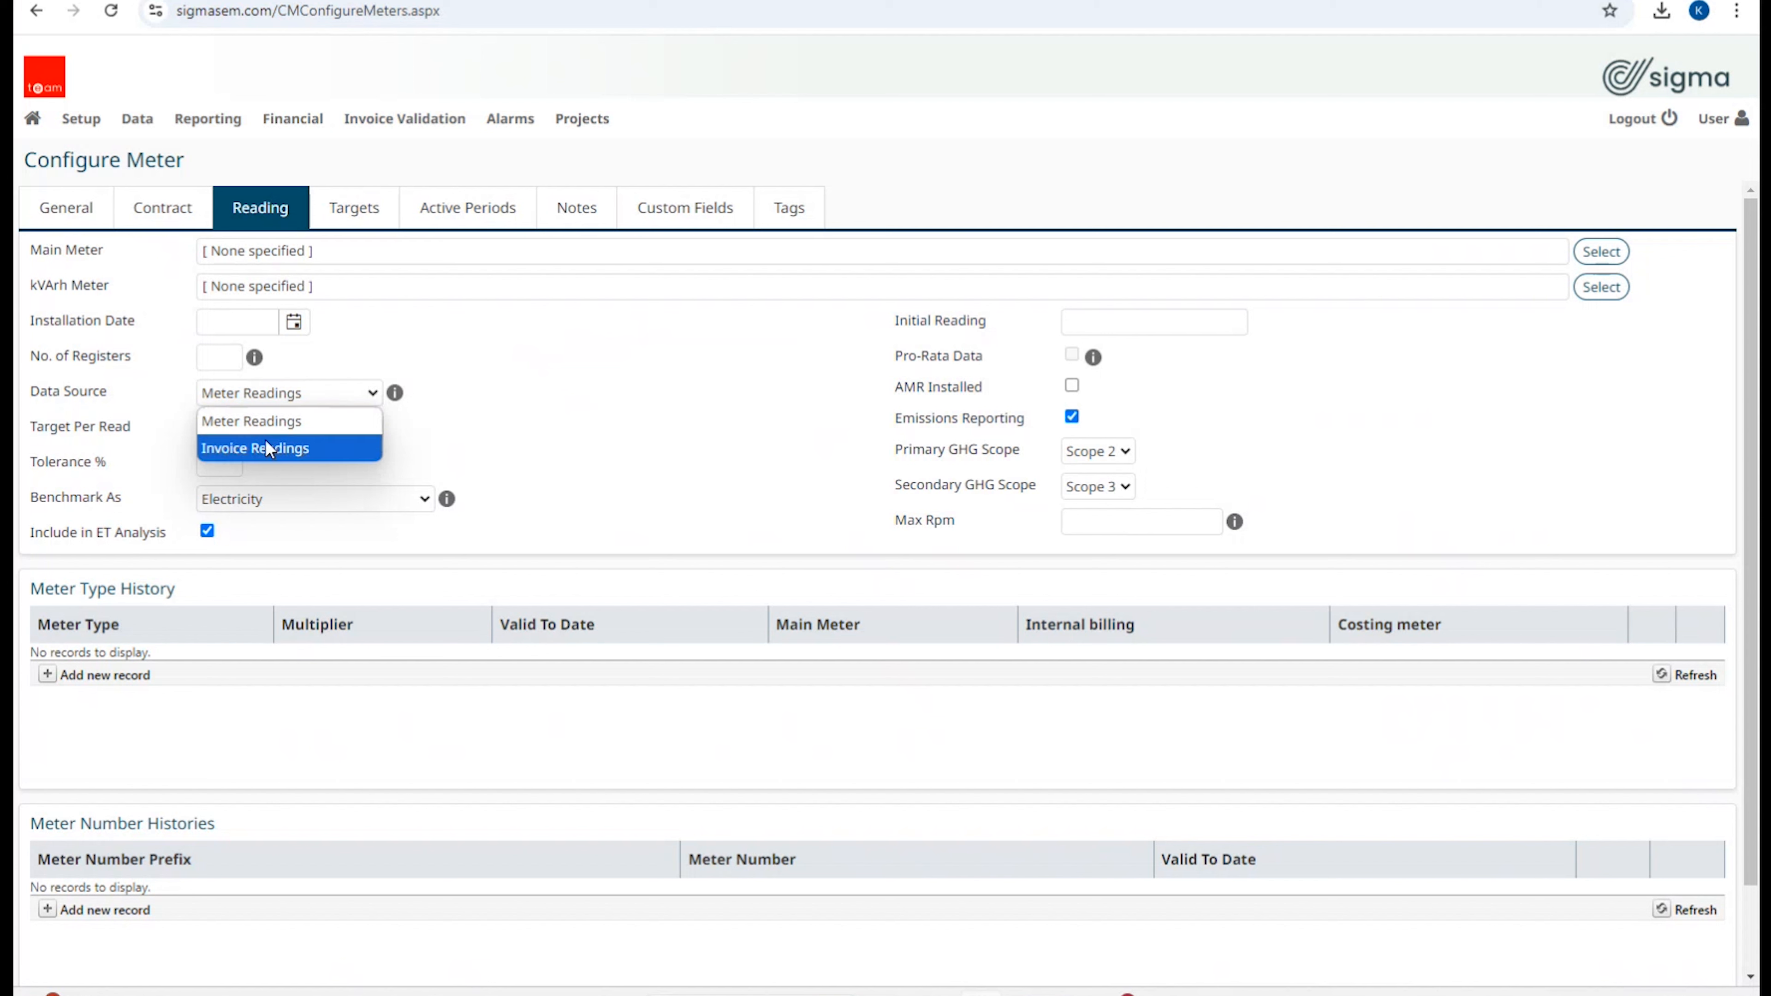
left_click(482, 399)
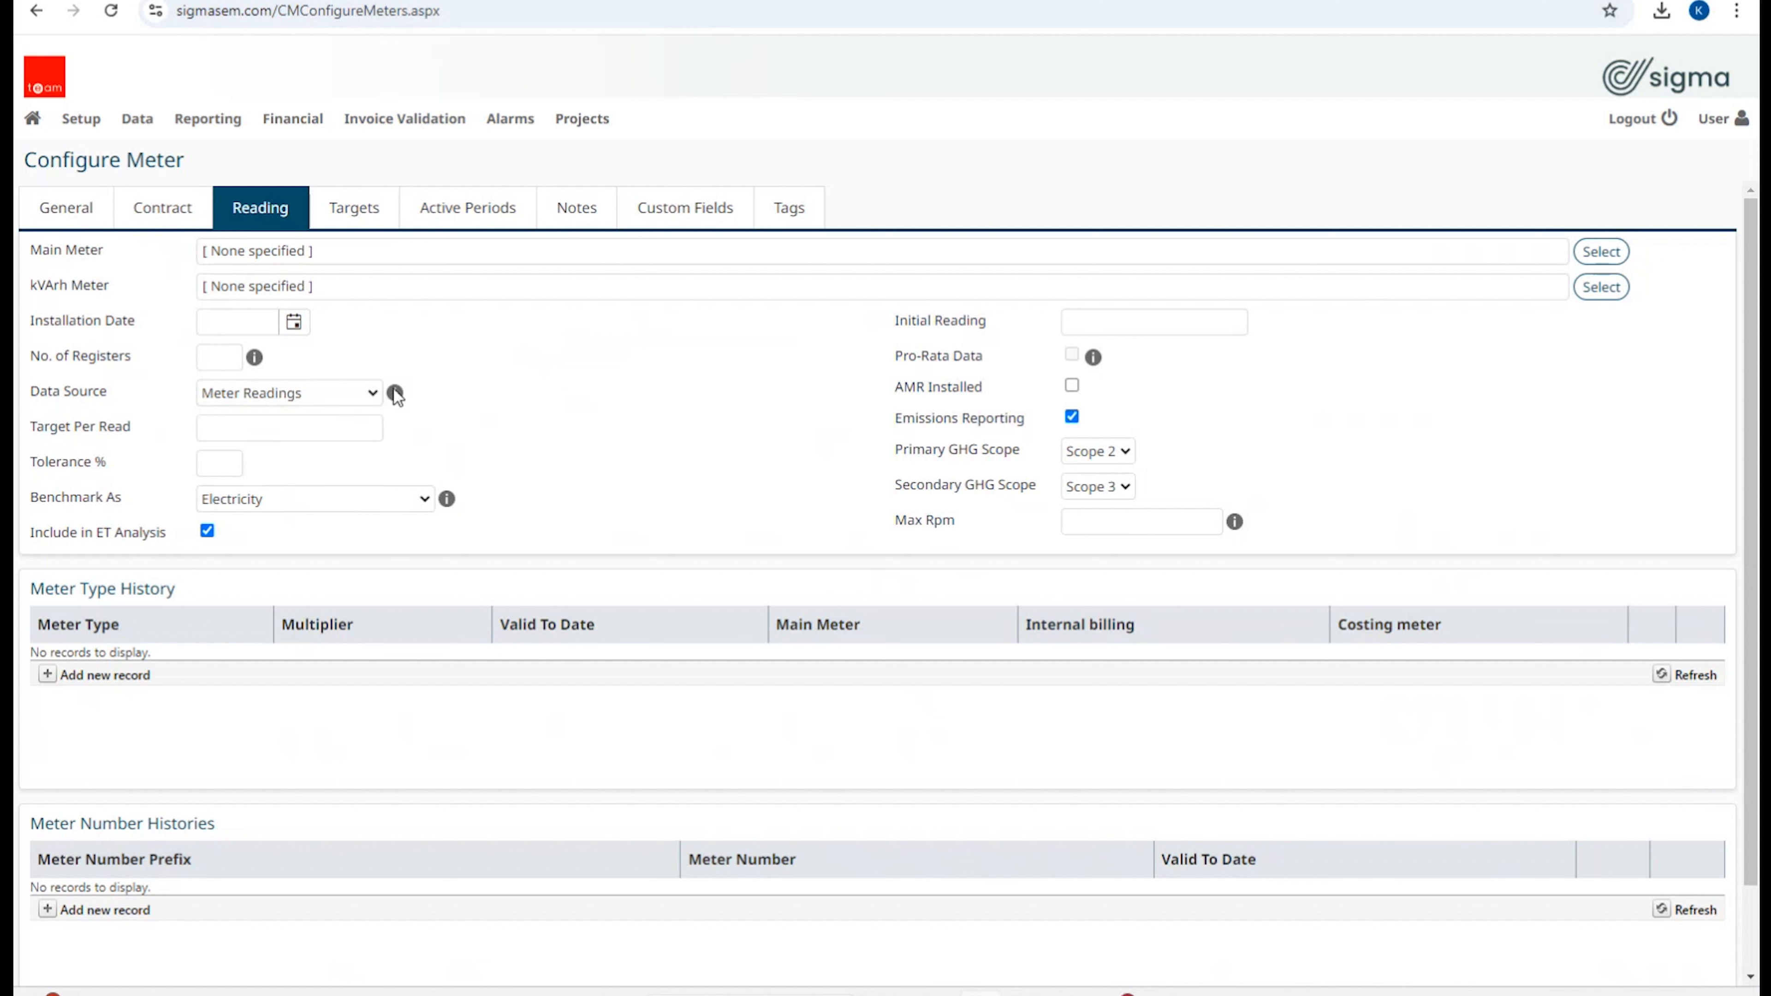
mouse_move(395, 397)
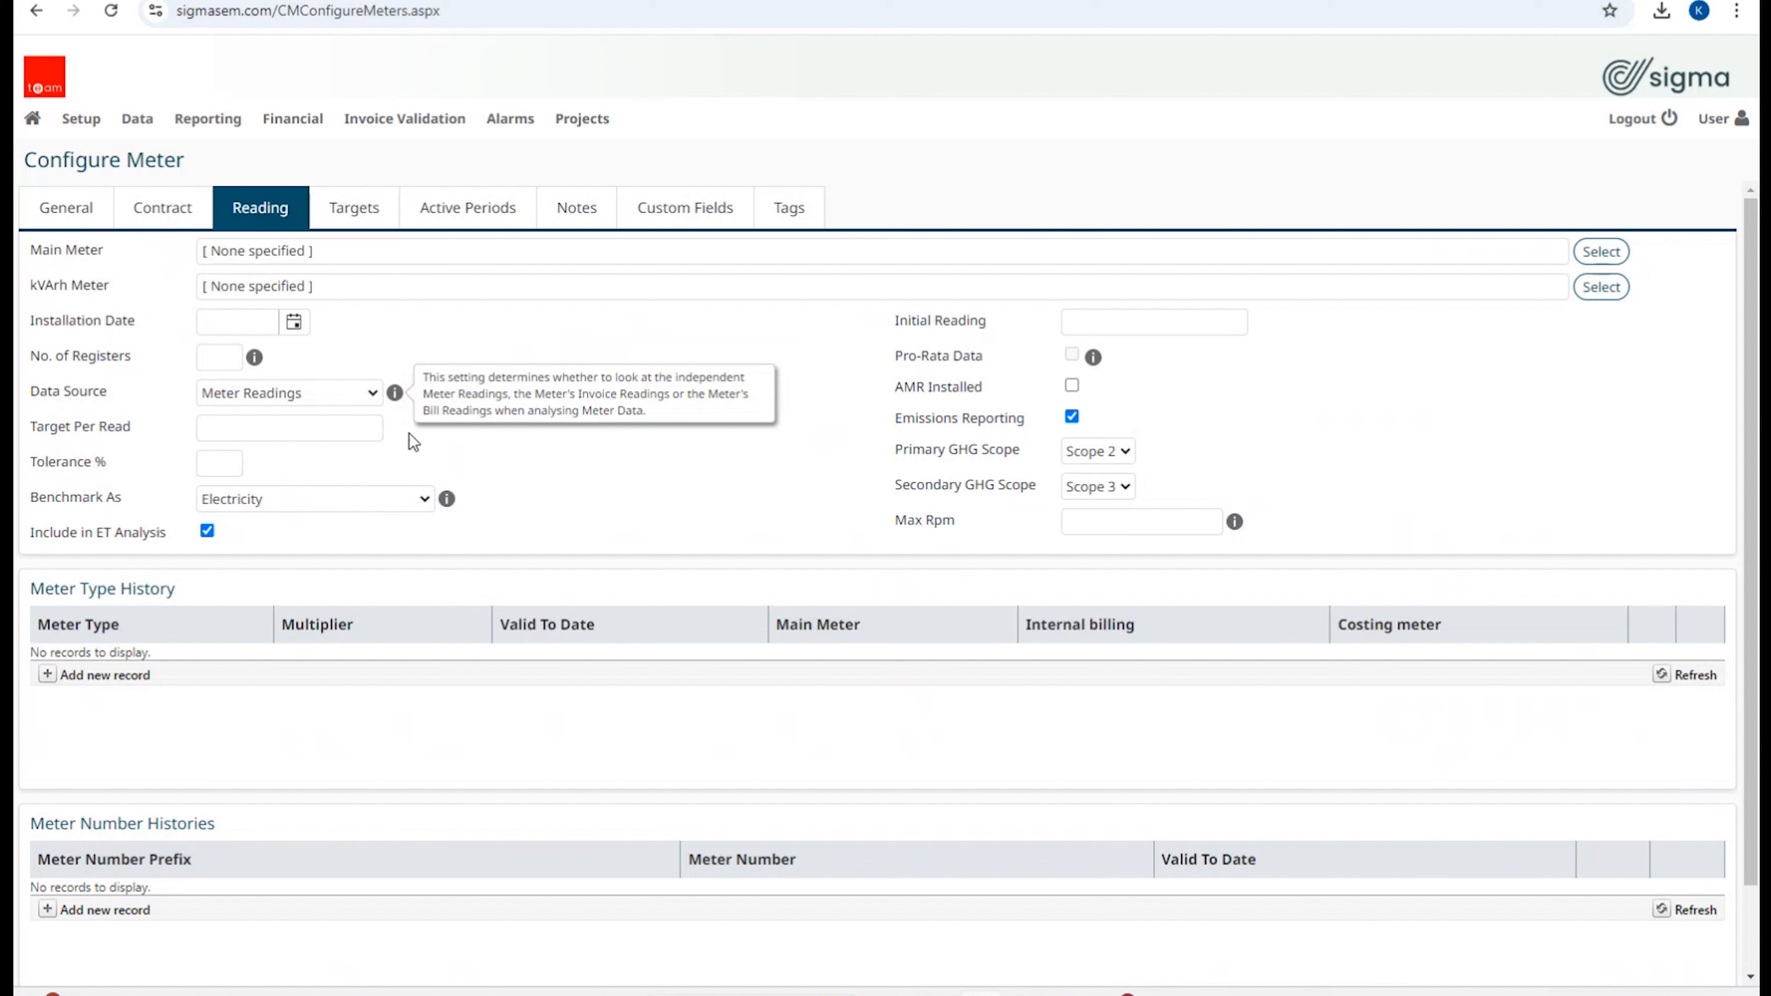
left_click(512, 458)
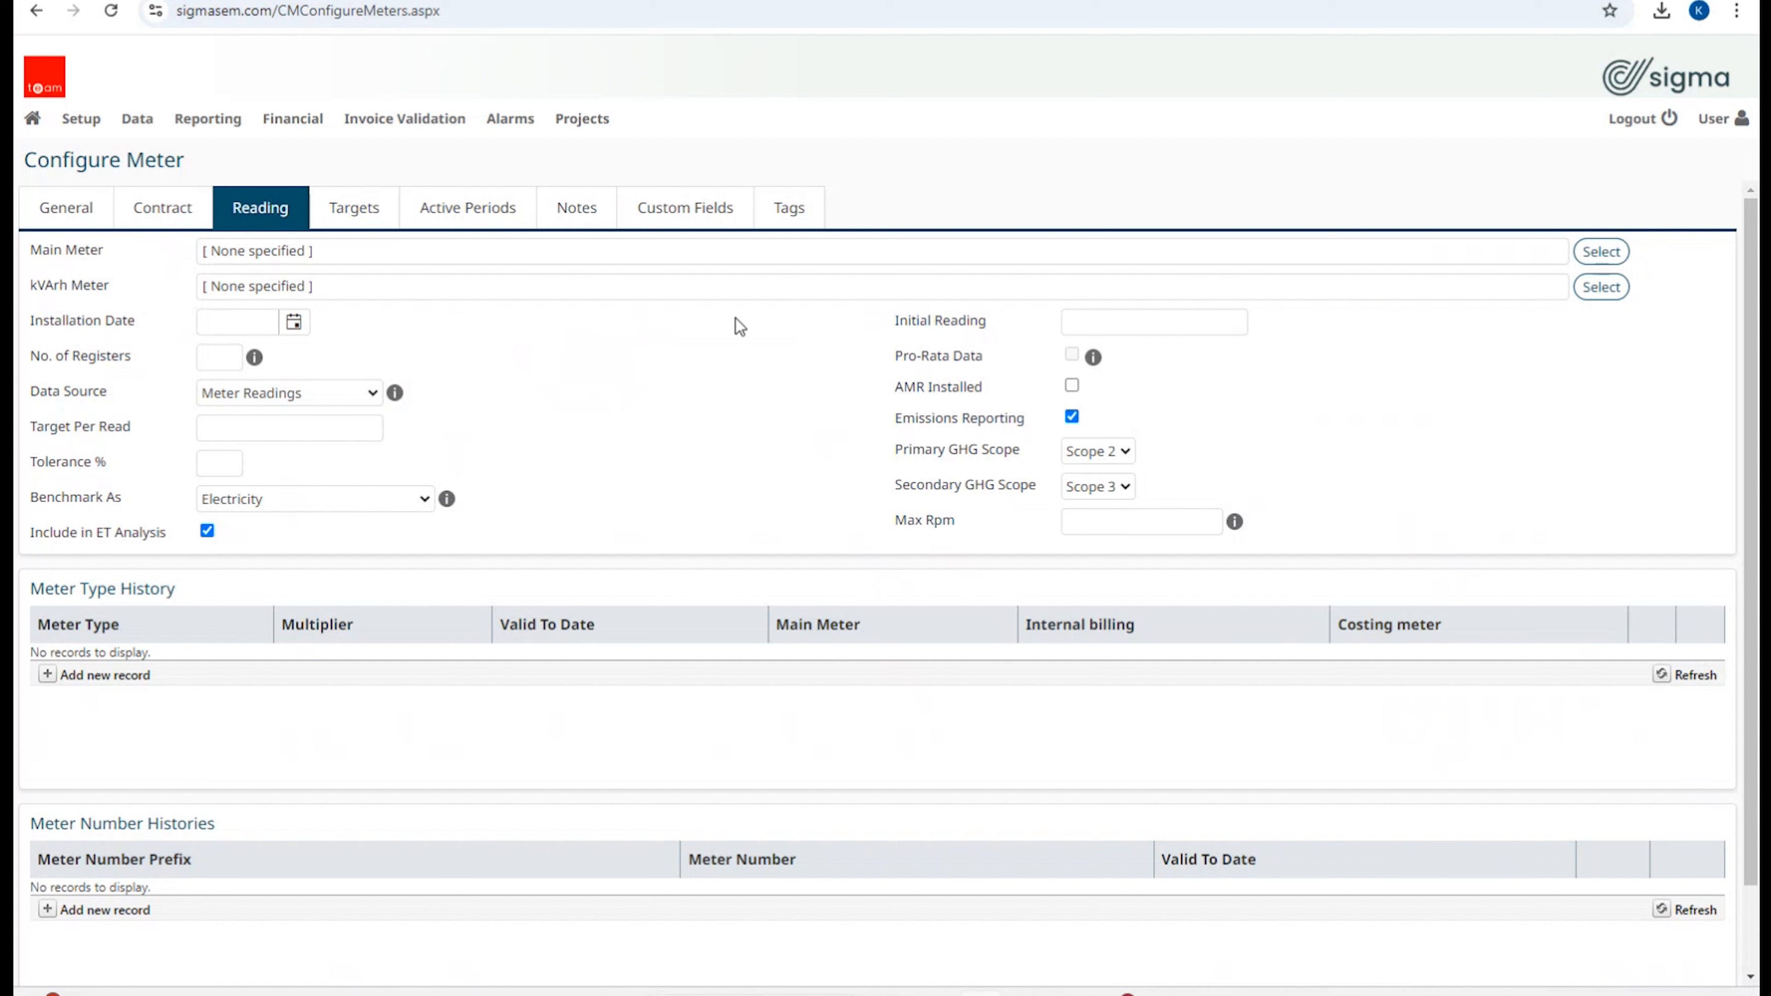
Step: Leave Initial Reading empty and view the Targets settings, which hold no target records
left_click(1113, 325)
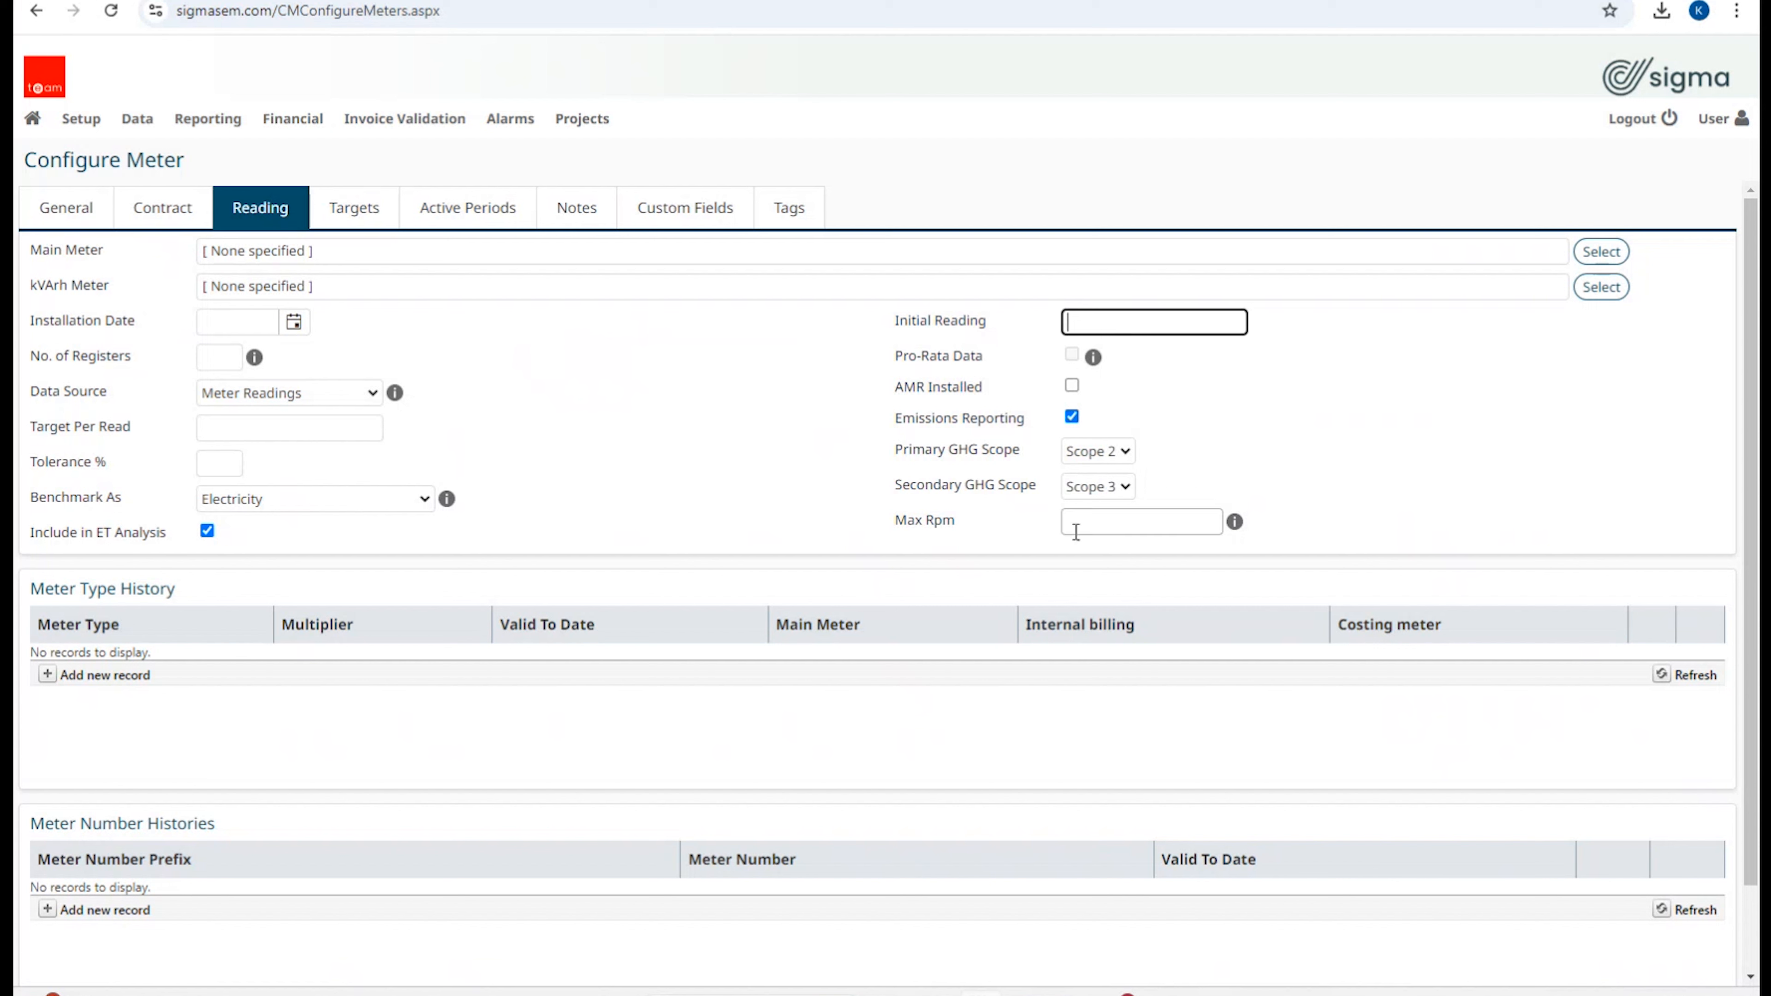
left_click(616, 439)
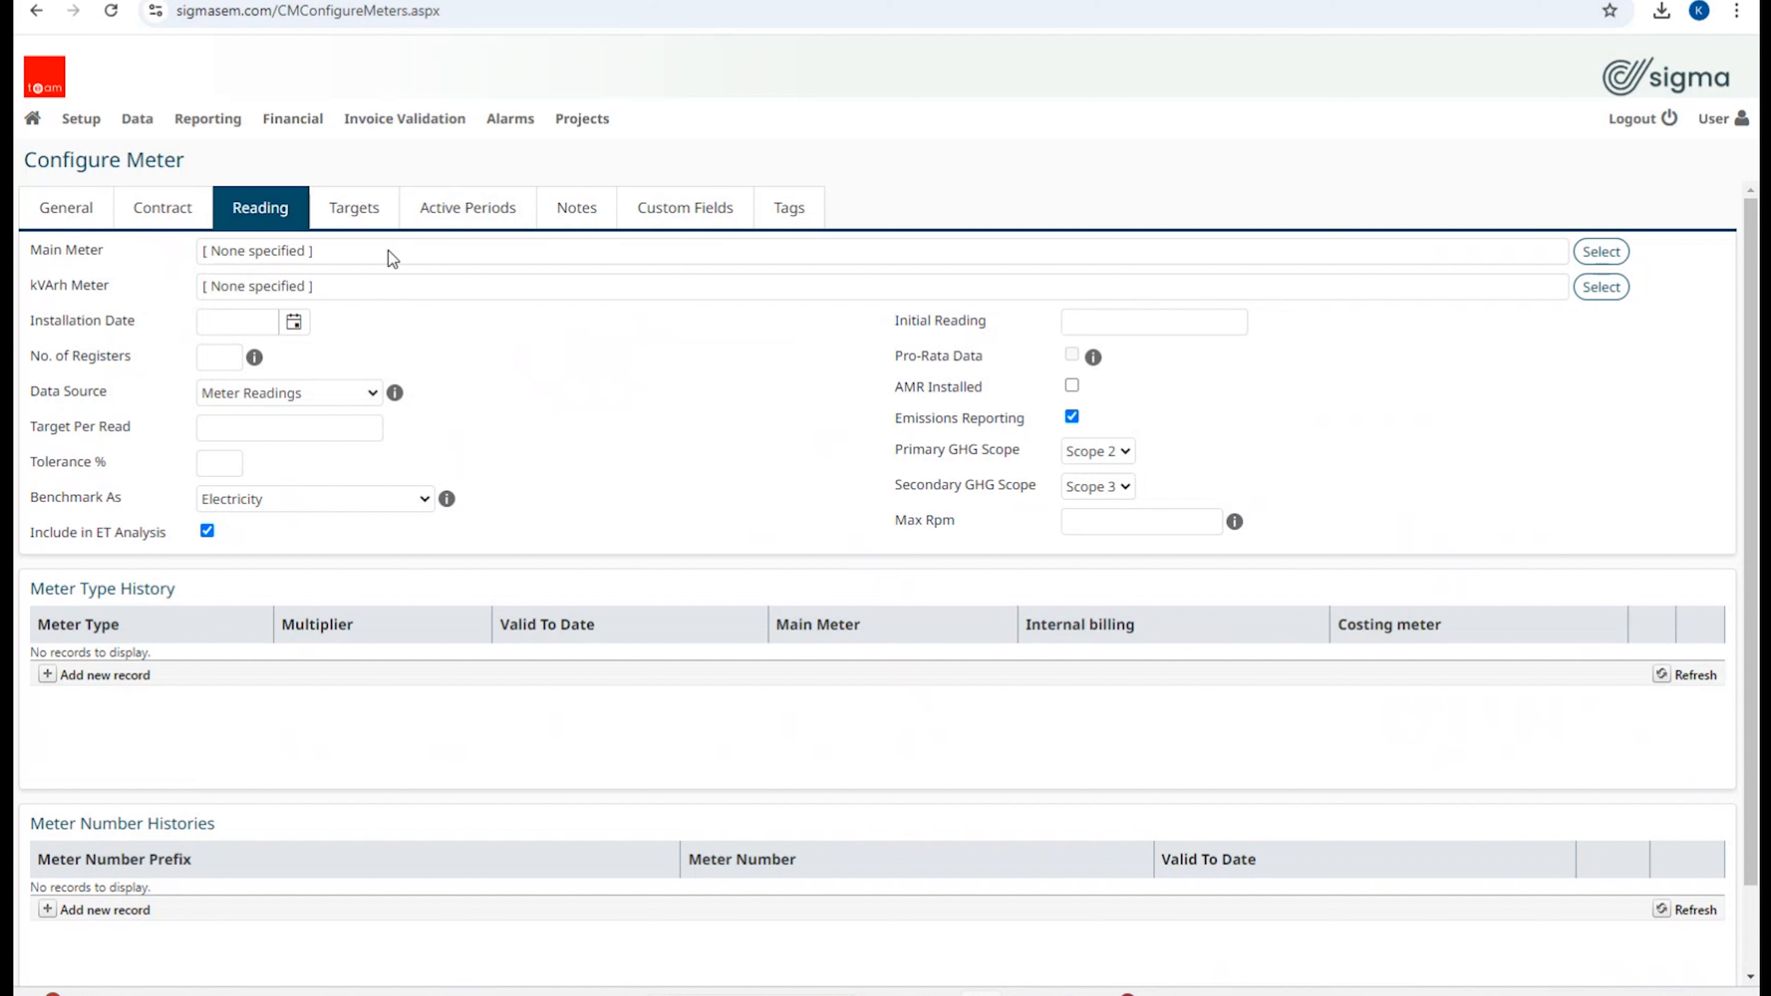
left_click(357, 222)
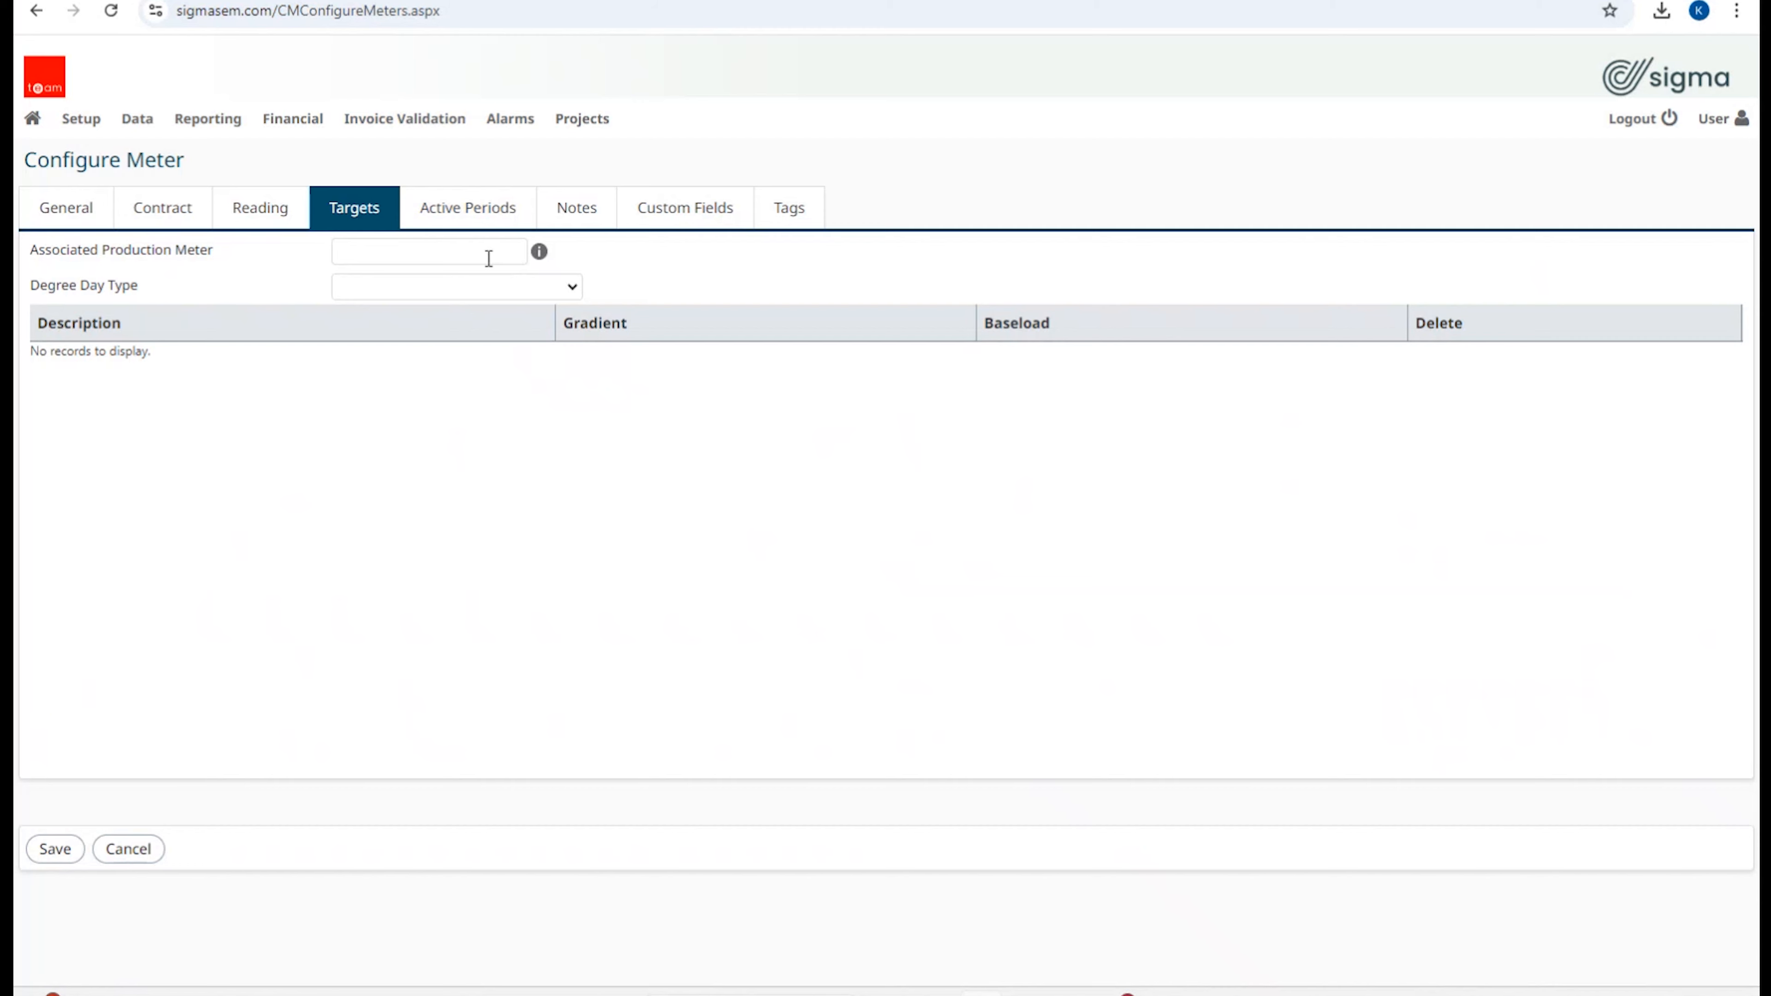
Step: Show the Active Periods tab, confirming no periods or public holiday percentage are defined
left_click(474, 207)
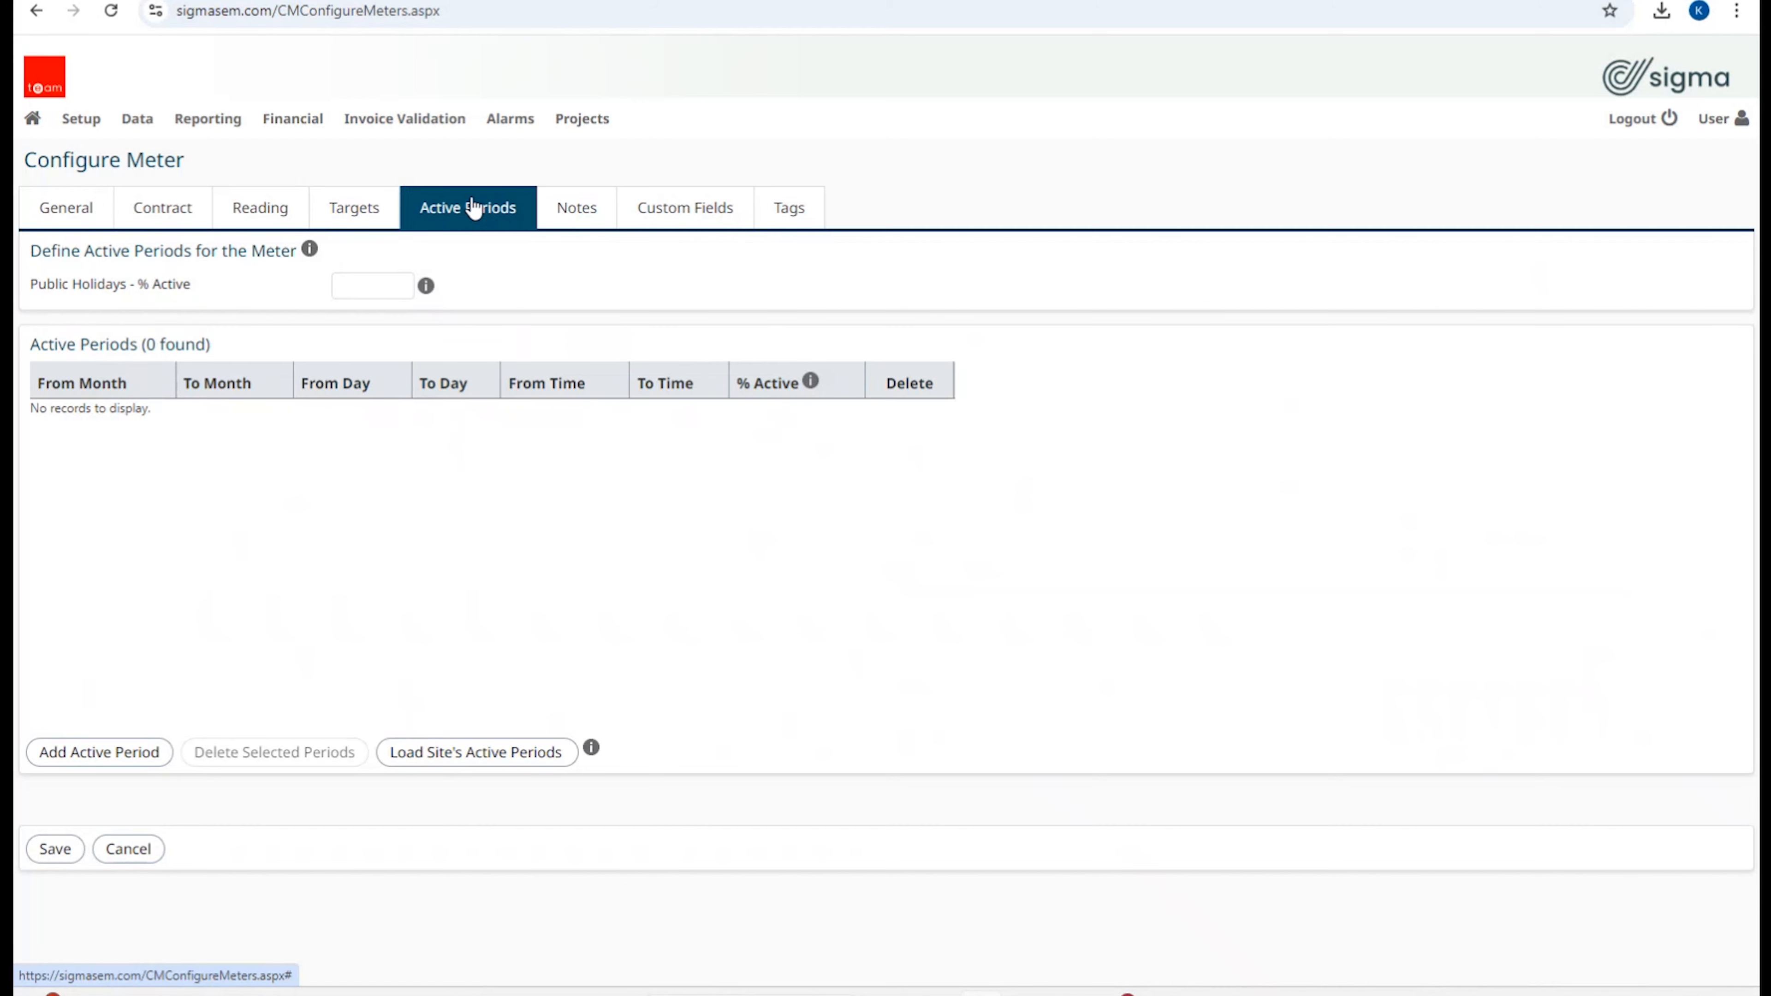
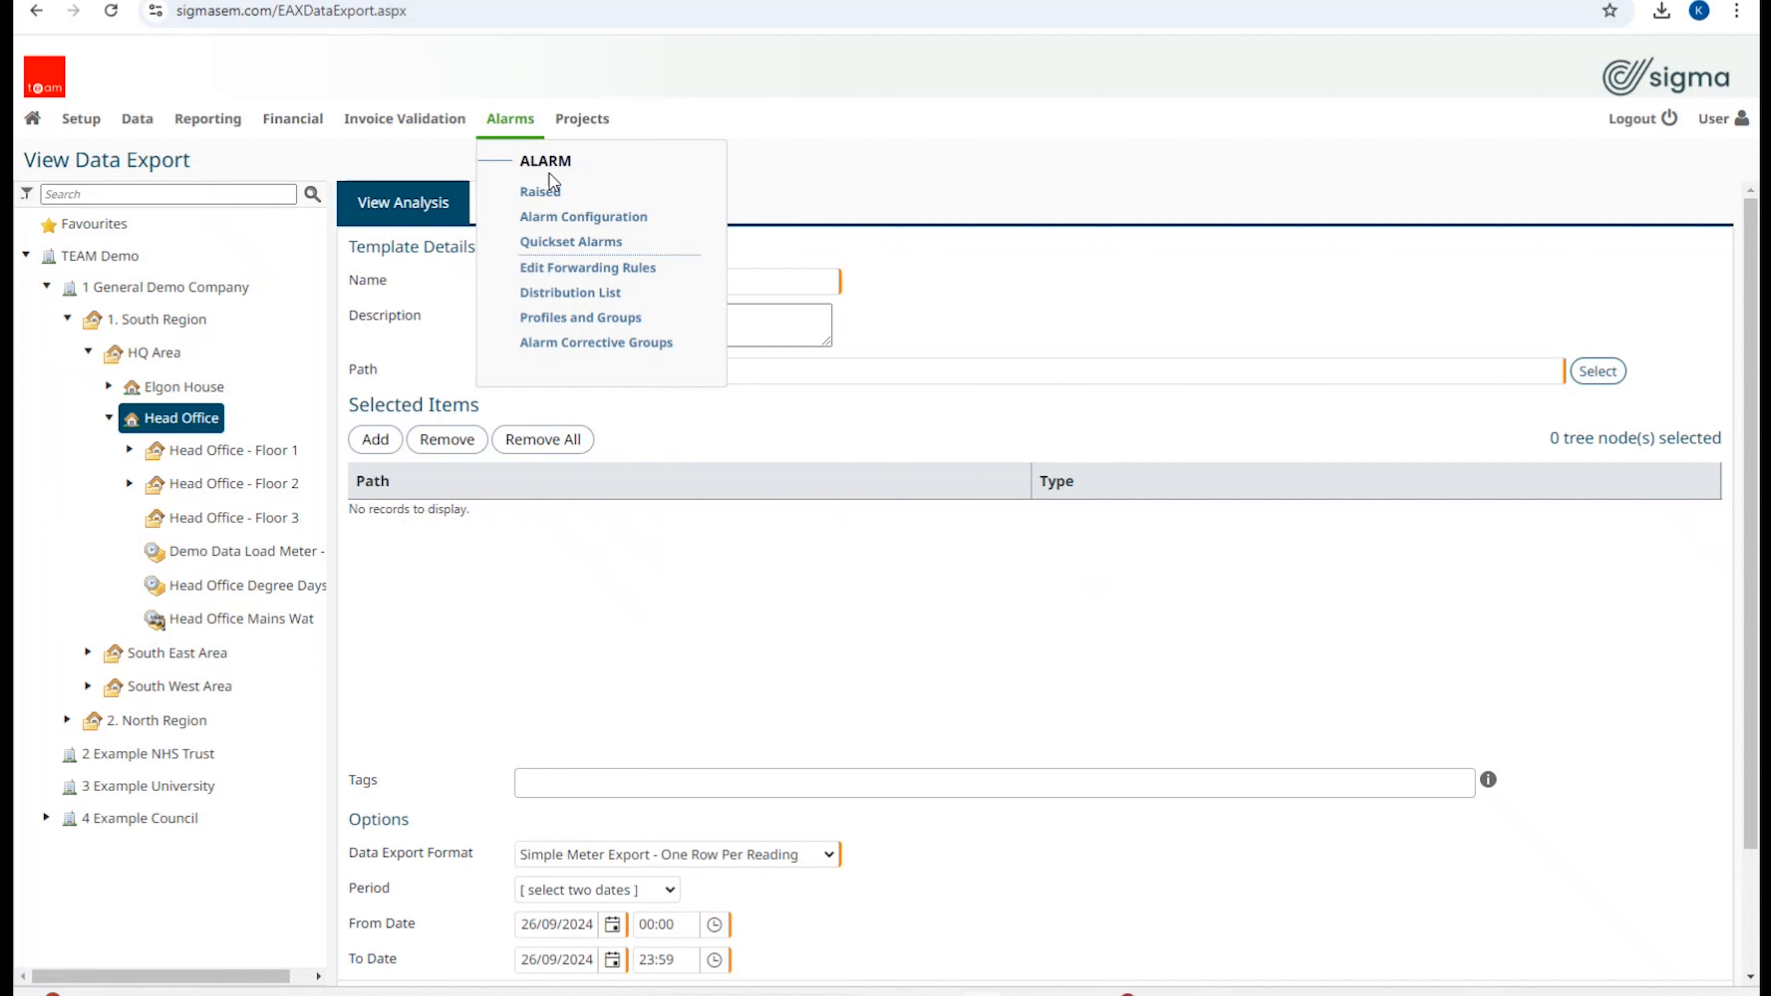
Step: List saved export templates at every level and select Main Retail Store - Meter Data
left_click(528, 219)
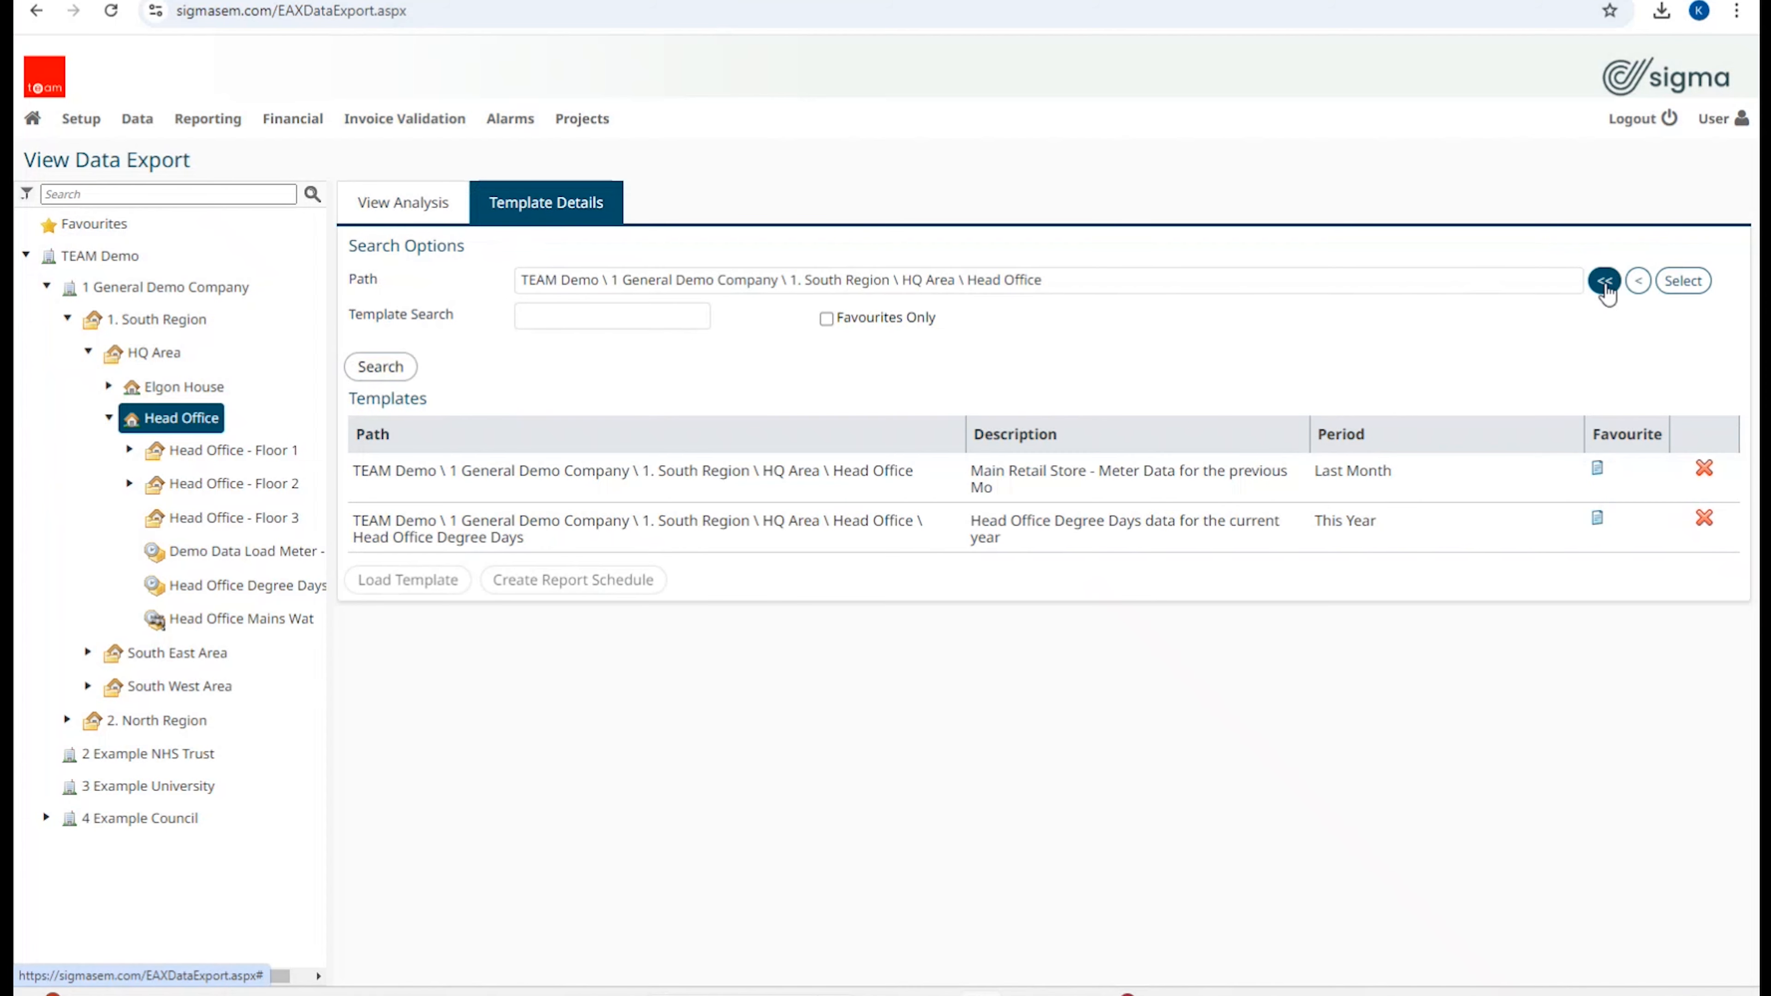
left_click(1604, 281)
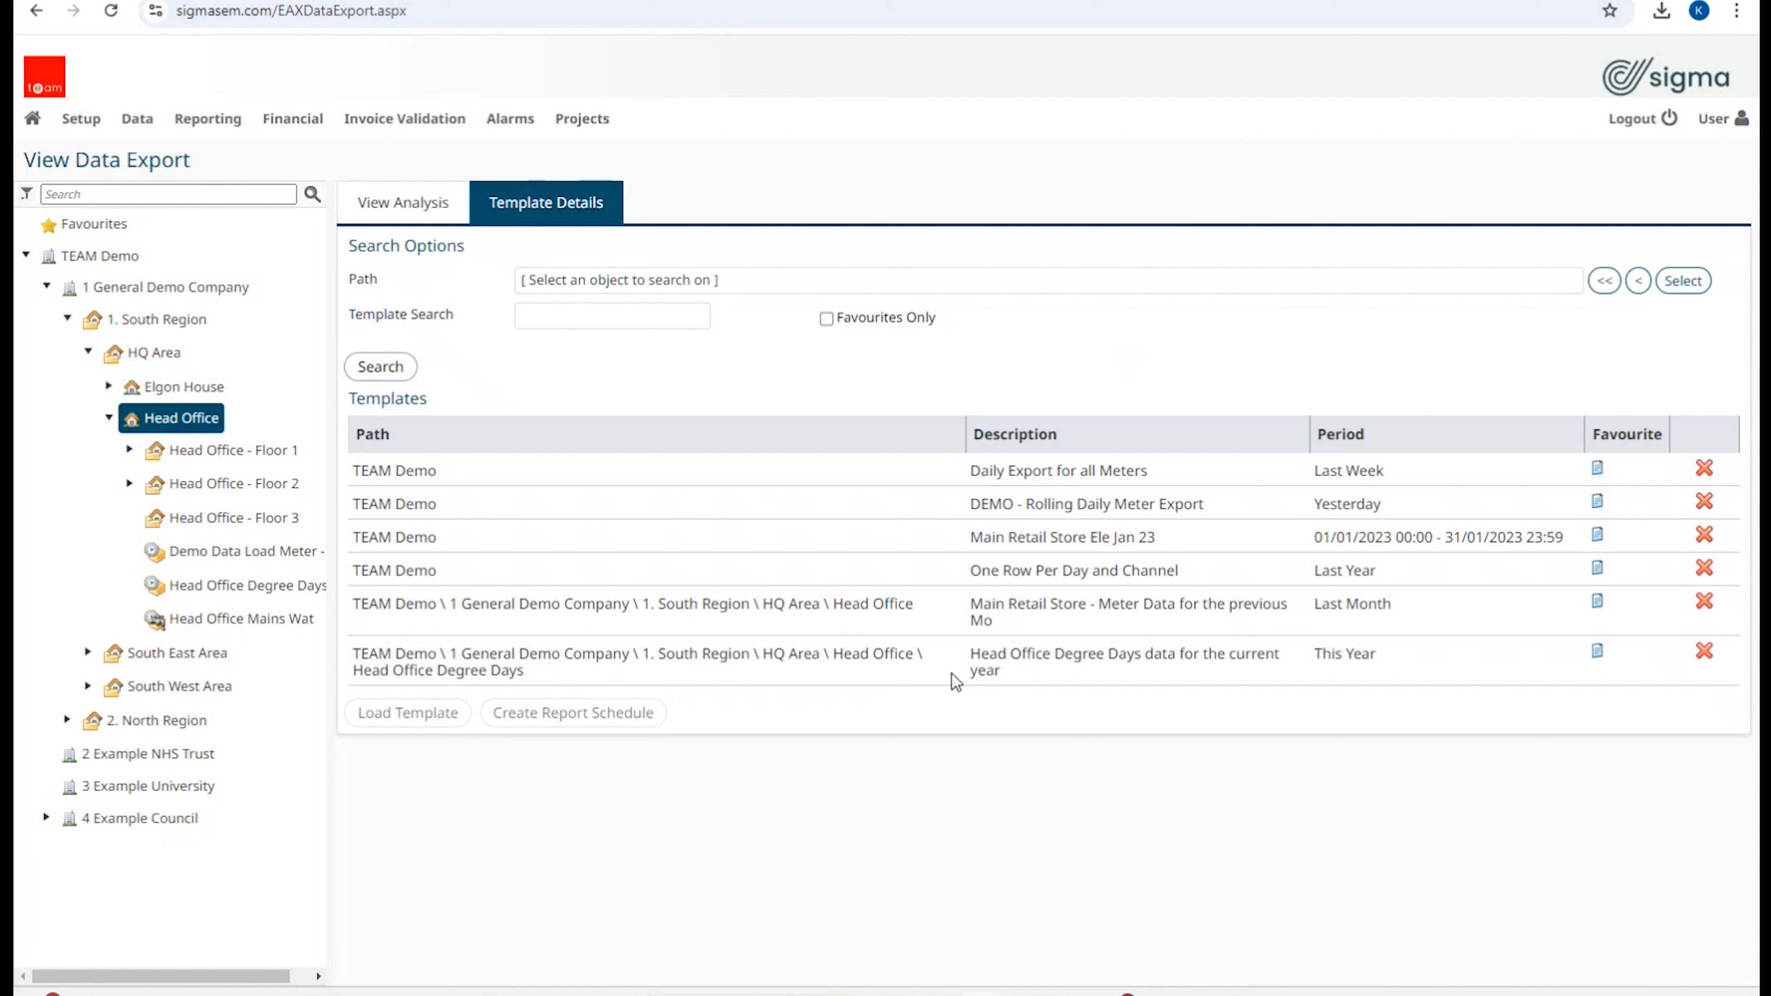
left_click(1034, 623)
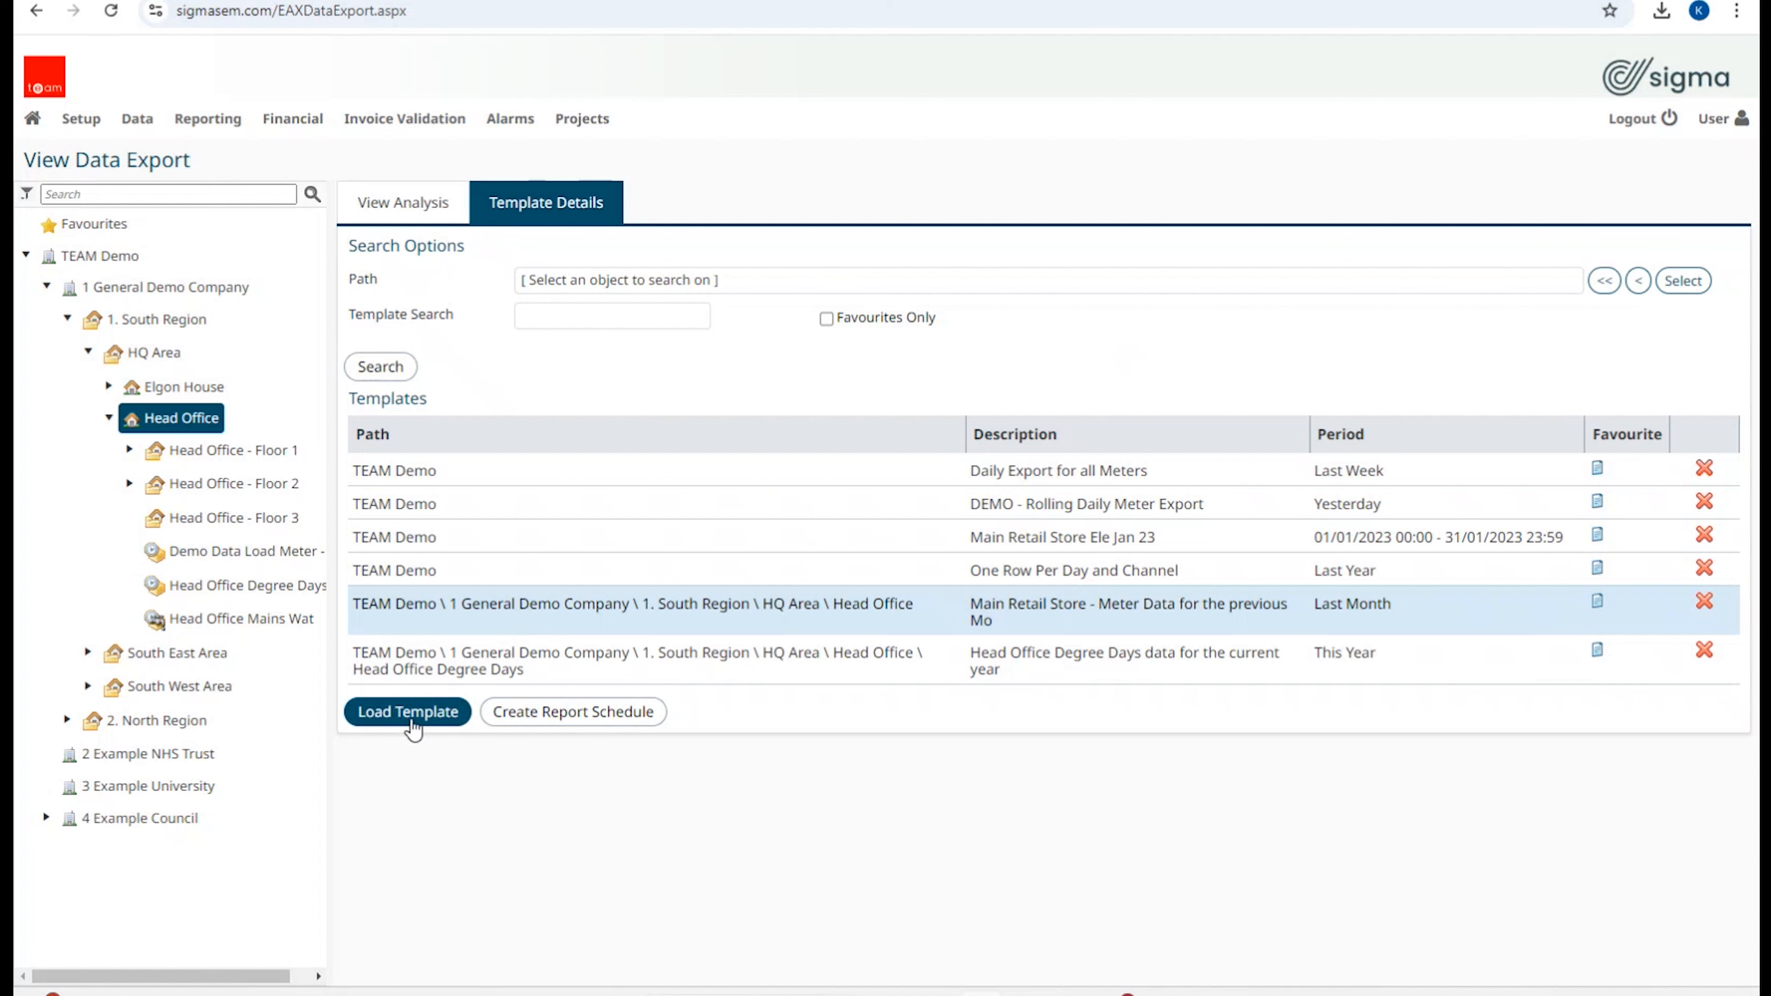
Step: Load the Main Retail Store template, generate DataExport (4).csv, and open it in Excel
left_click(413, 725)
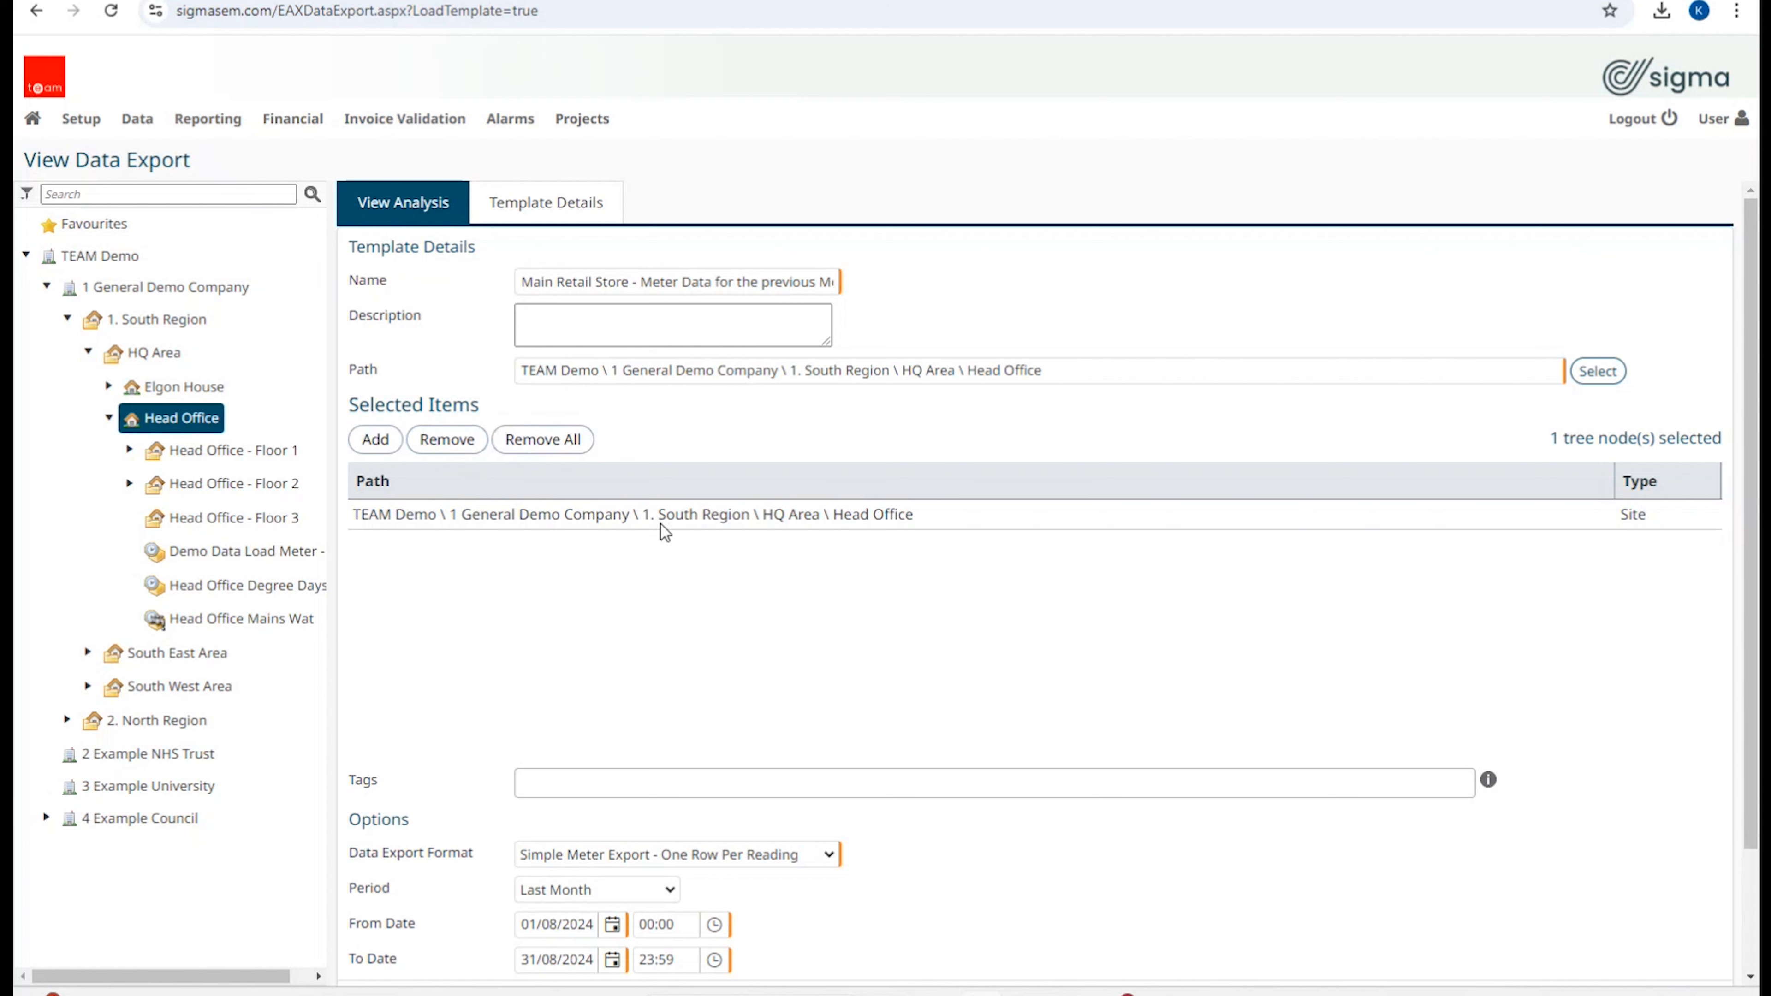
scroll(670, 537, "down", 3)
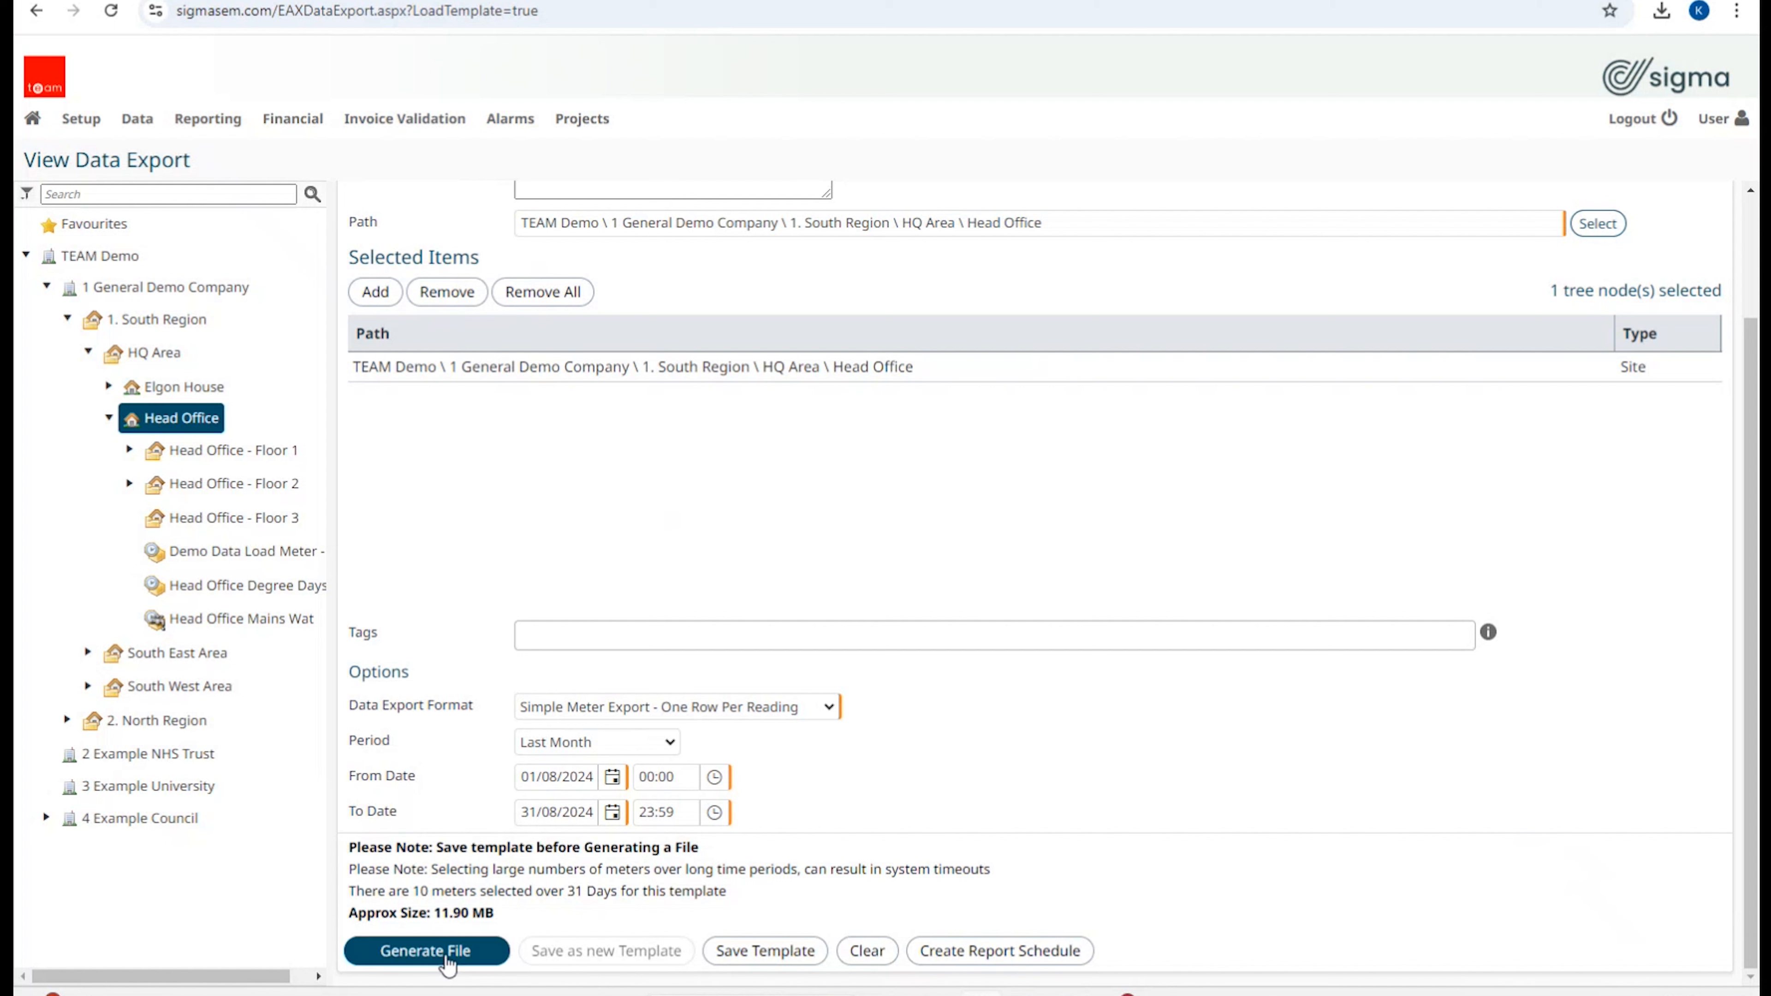
left_click(445, 957)
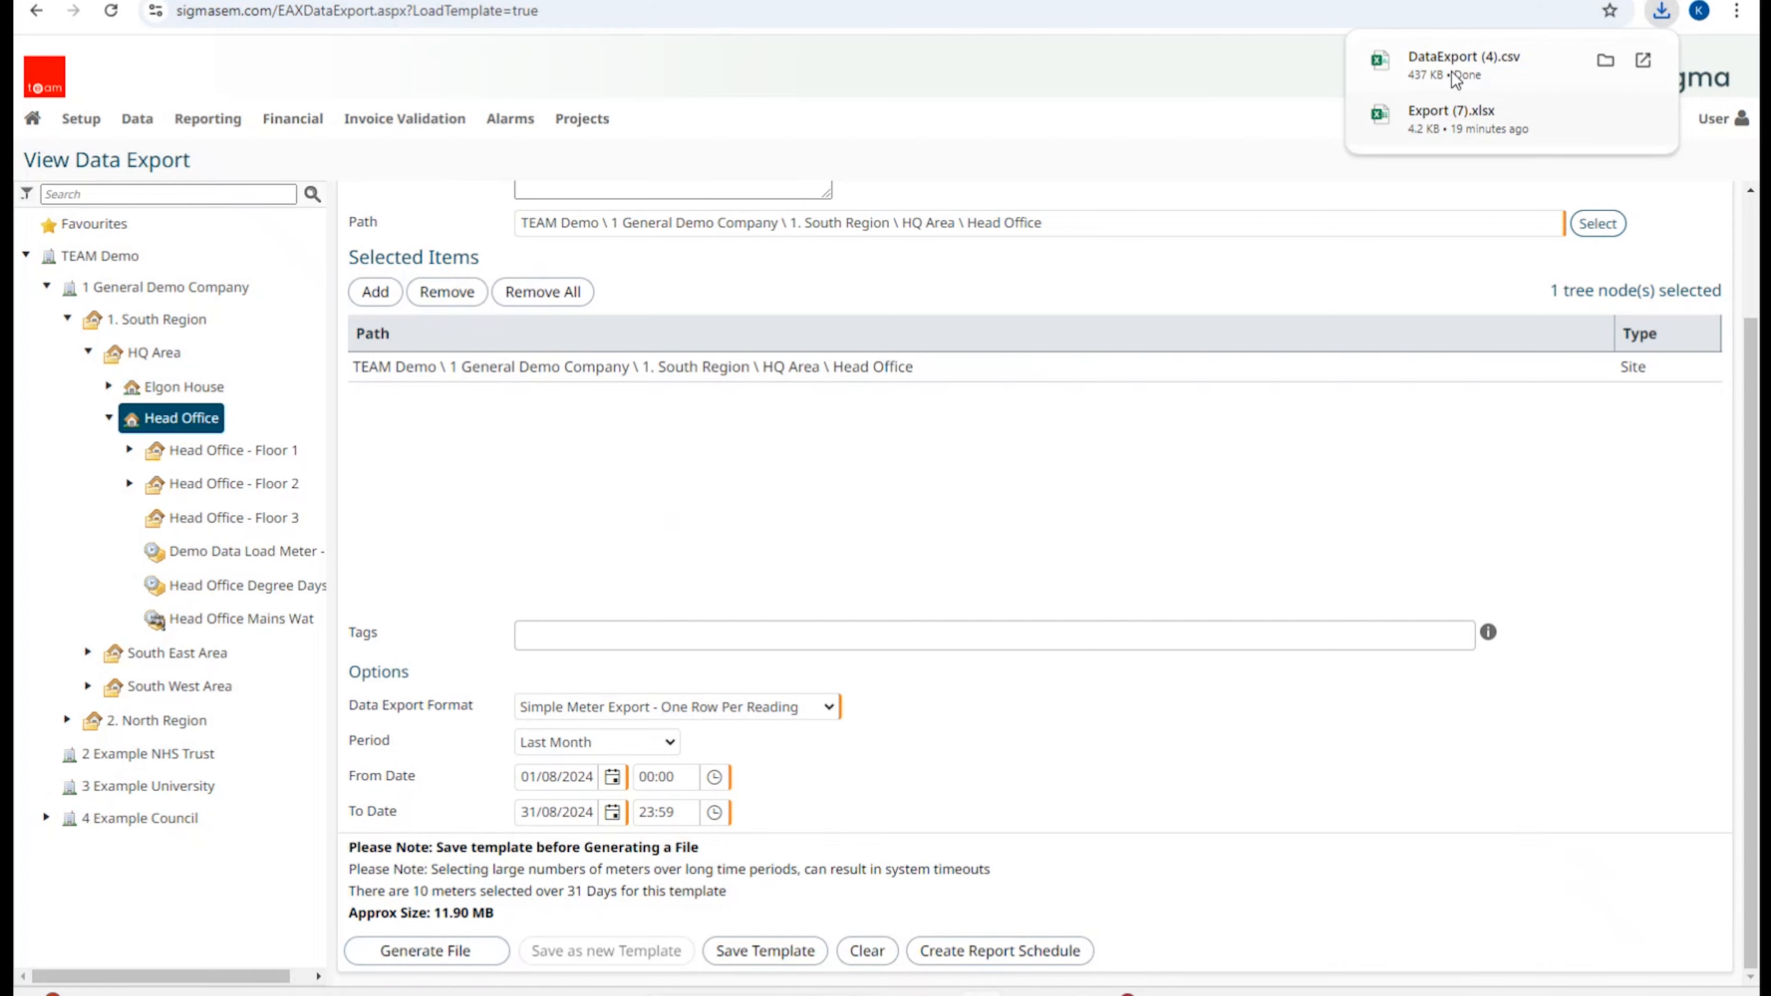
left_click(1450, 72)
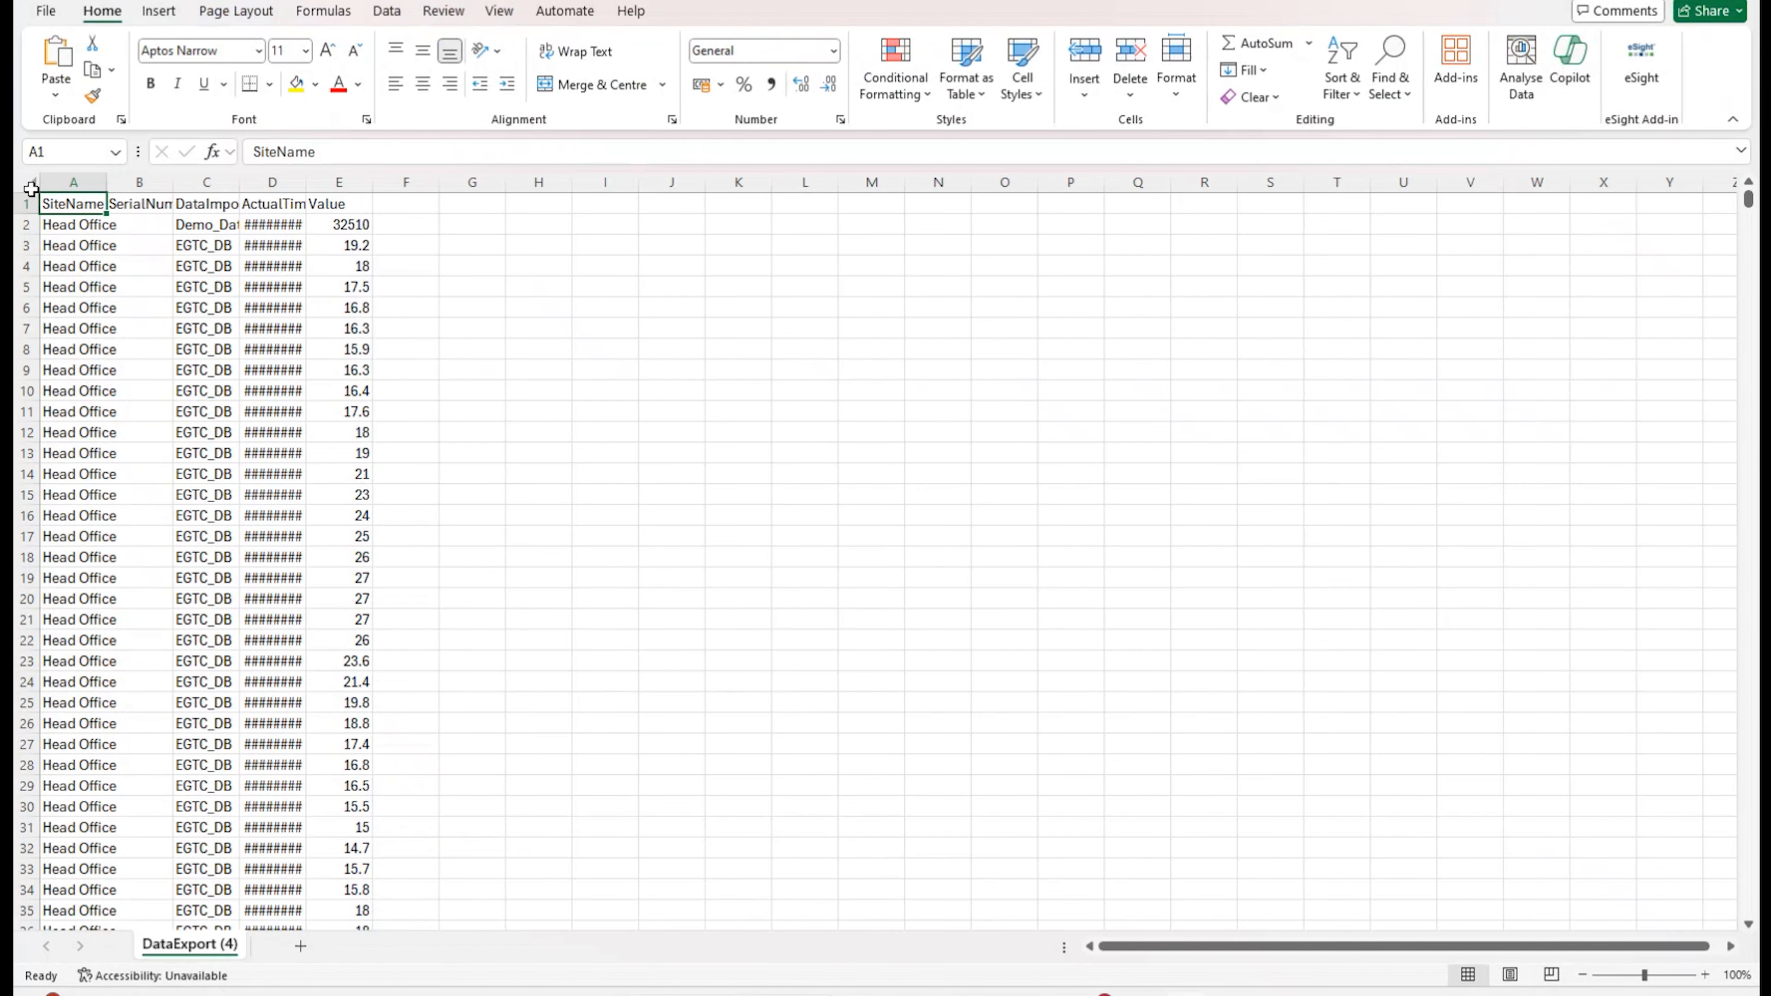
Step: Auto-fit all columns of DataExport (4).csv, scroll through the readings, then close without saving
left_click(31, 183)
double_click(105, 180)
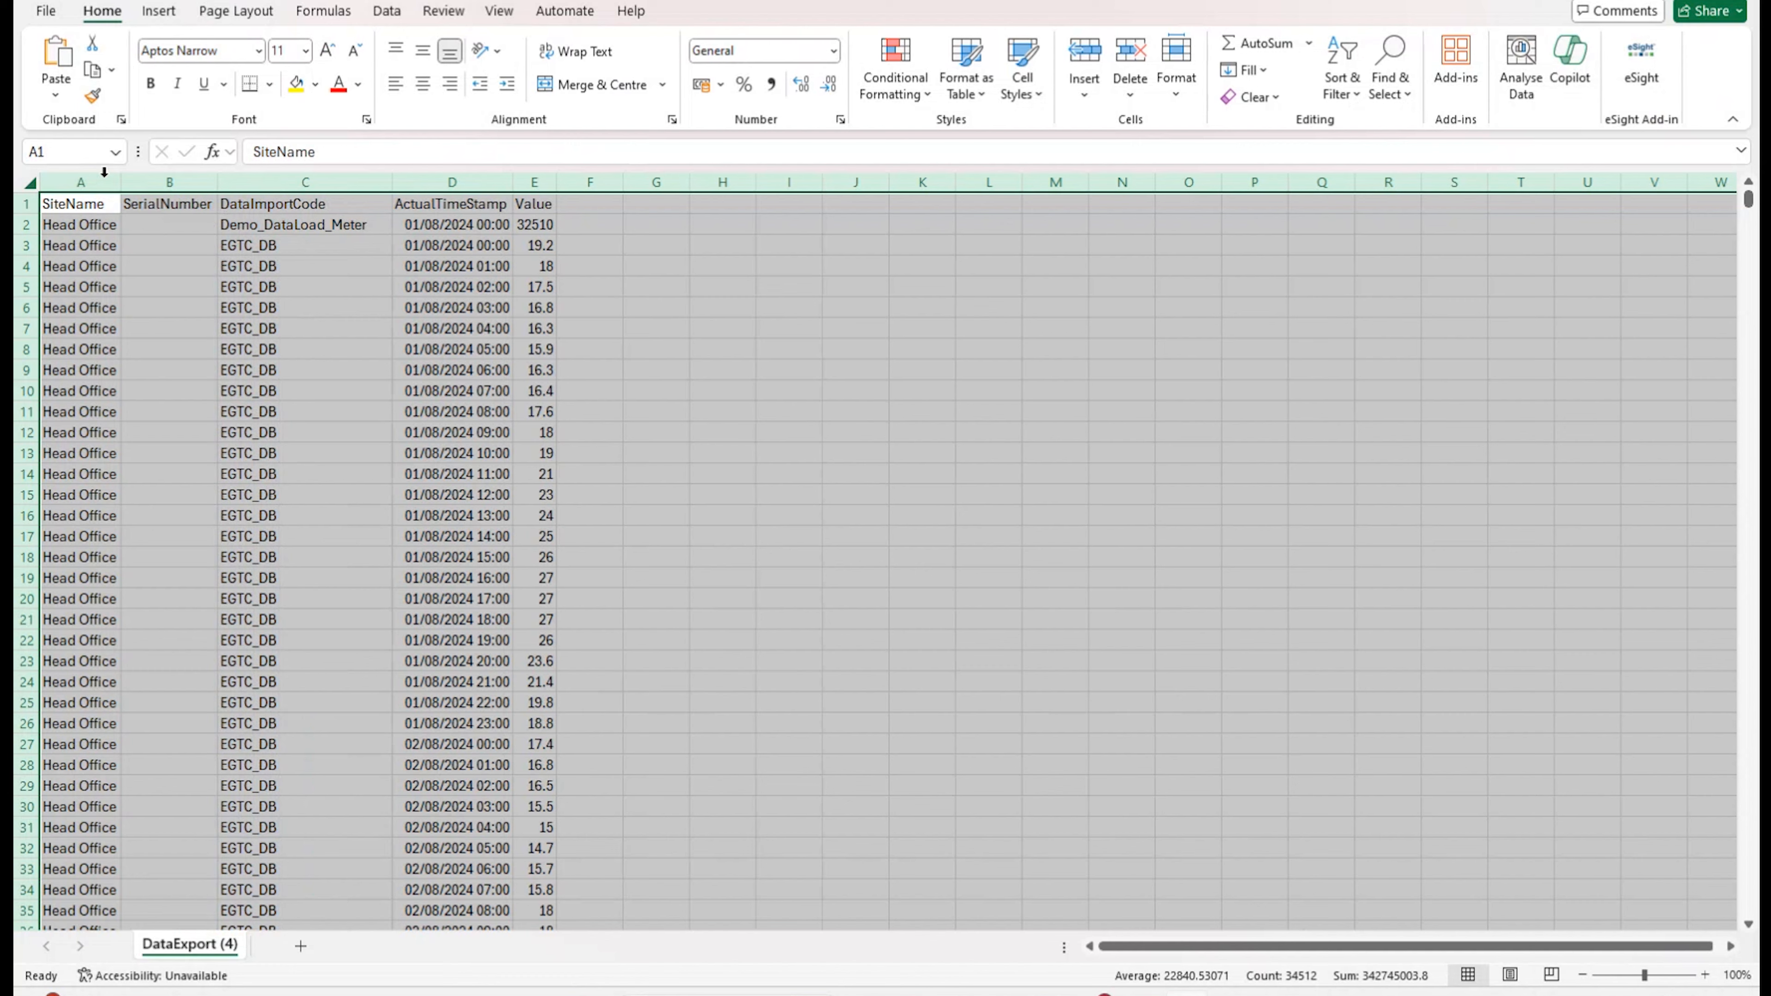
left_click(1048, 572)
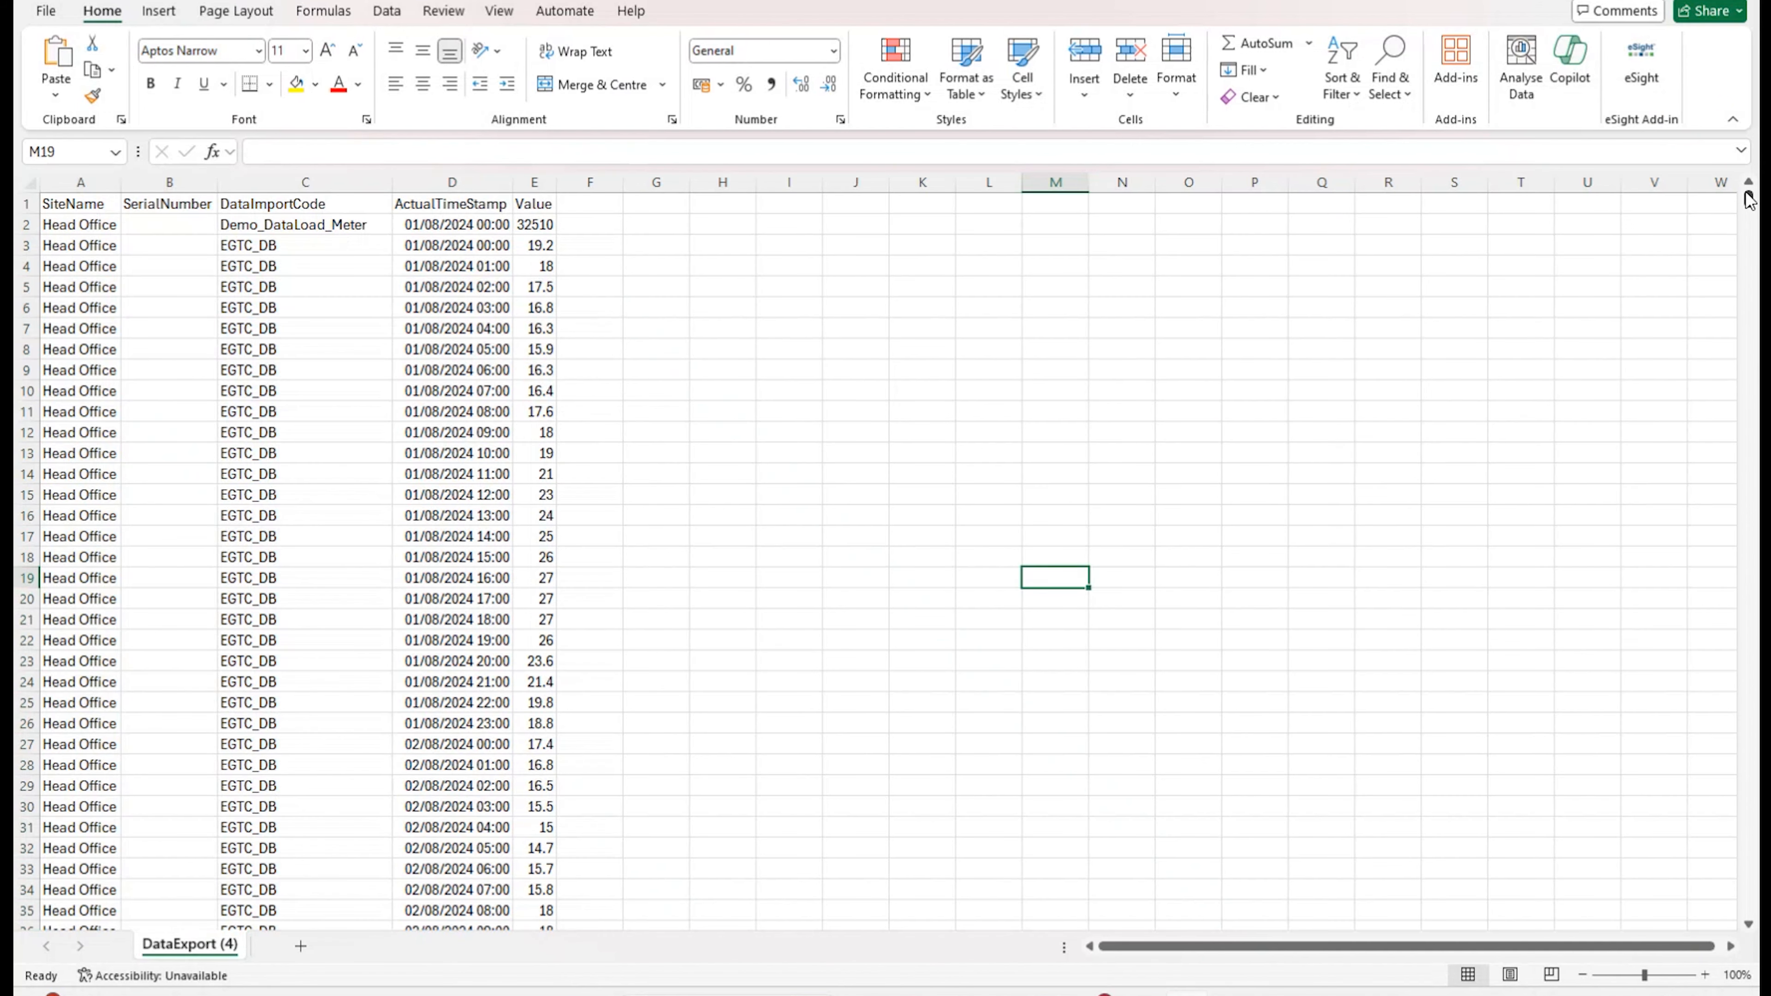
left_click_drag(1749, 203, 1749, 261)
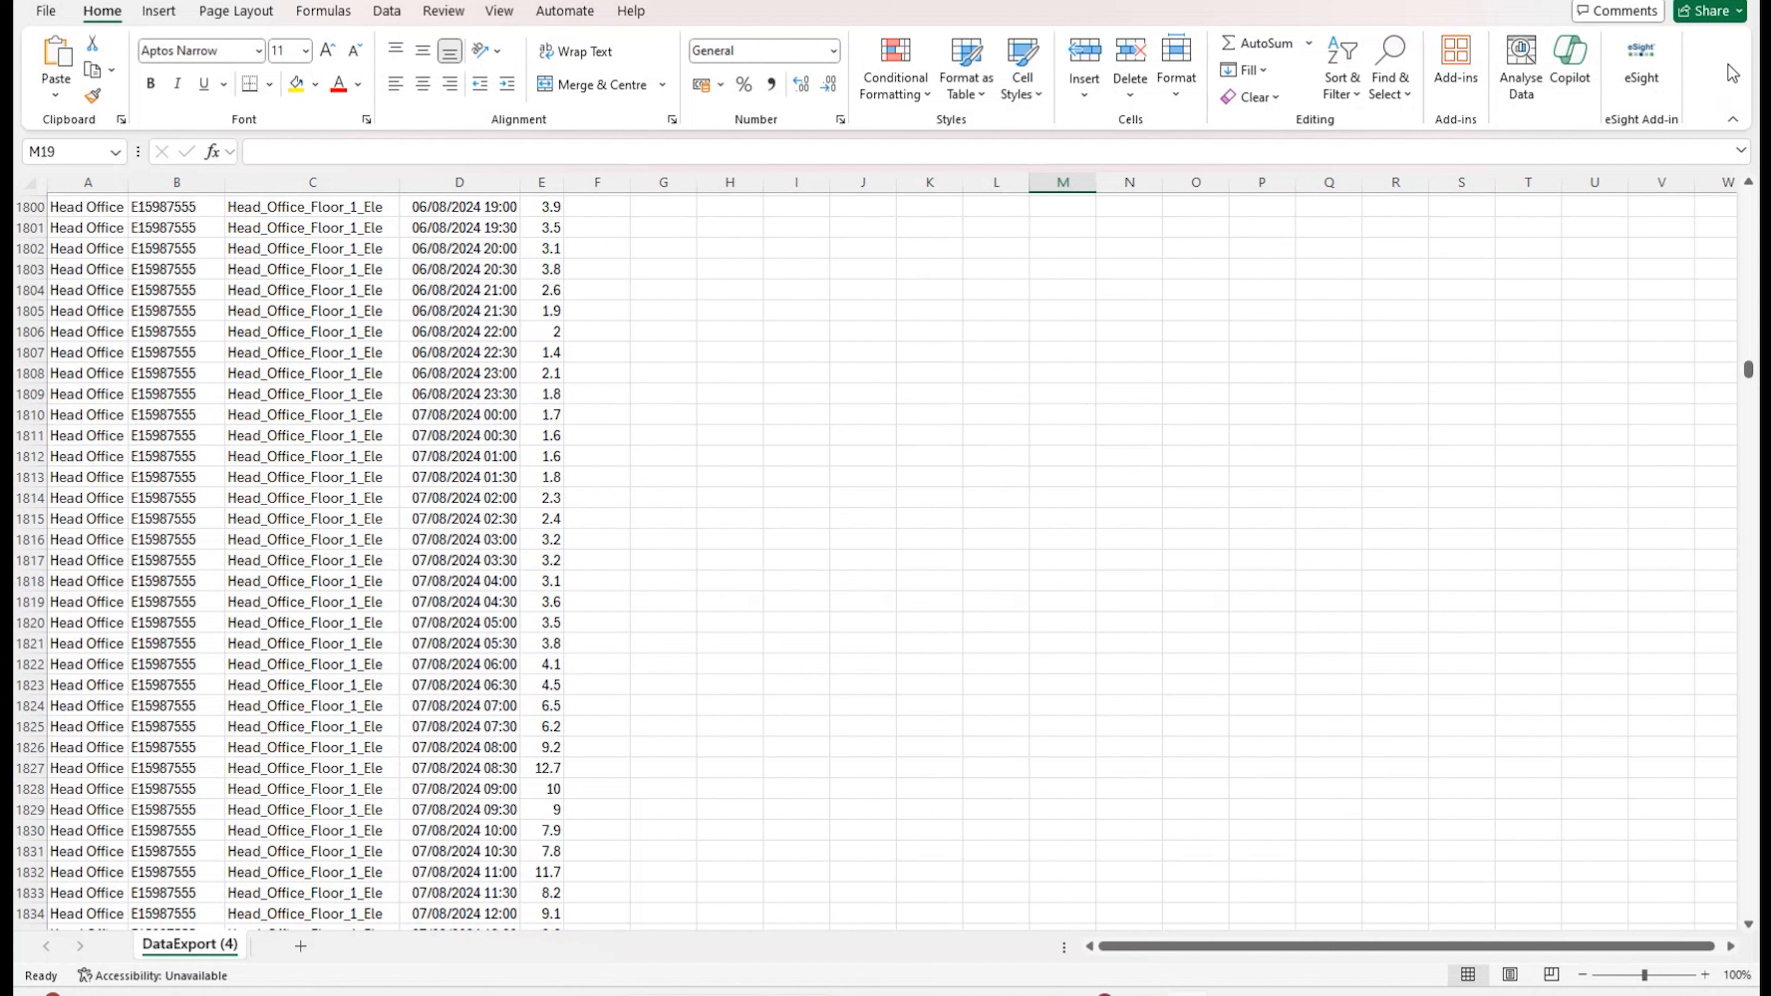
left_click(1761, 2)
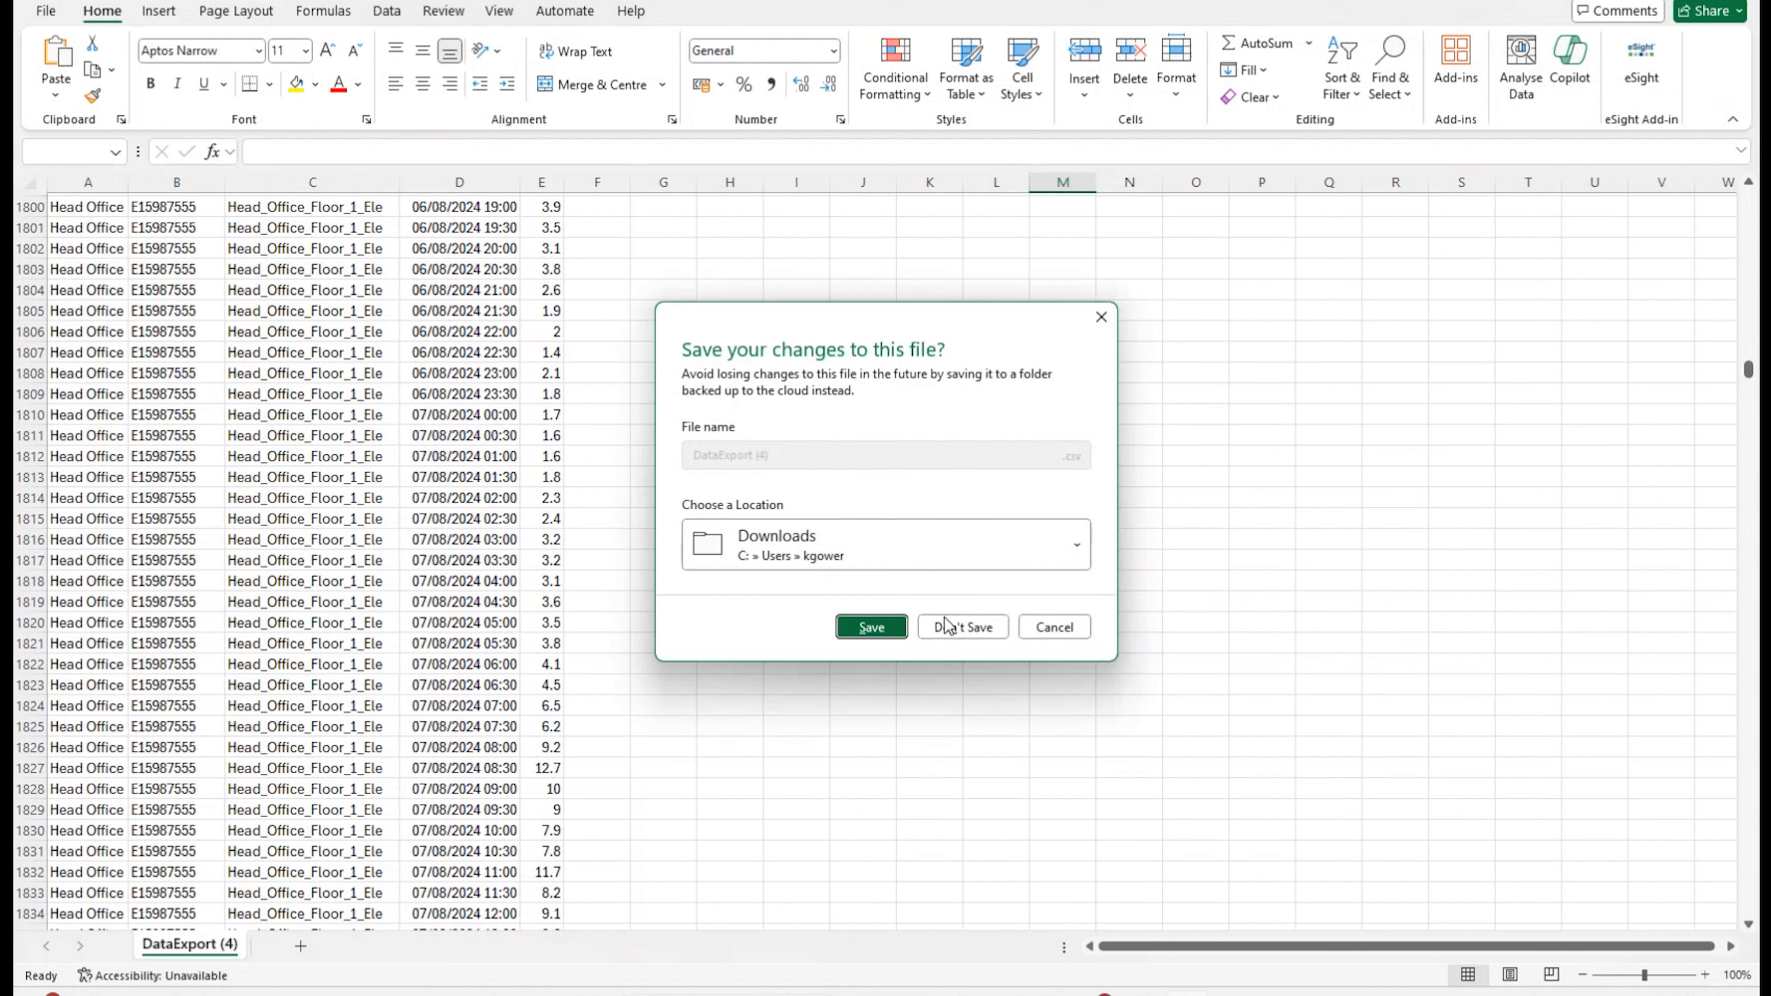
left_click(957, 625)
Step: Return to the Template Details list showing the two Head Office export templates
scroll(819, 468, "up", 3)
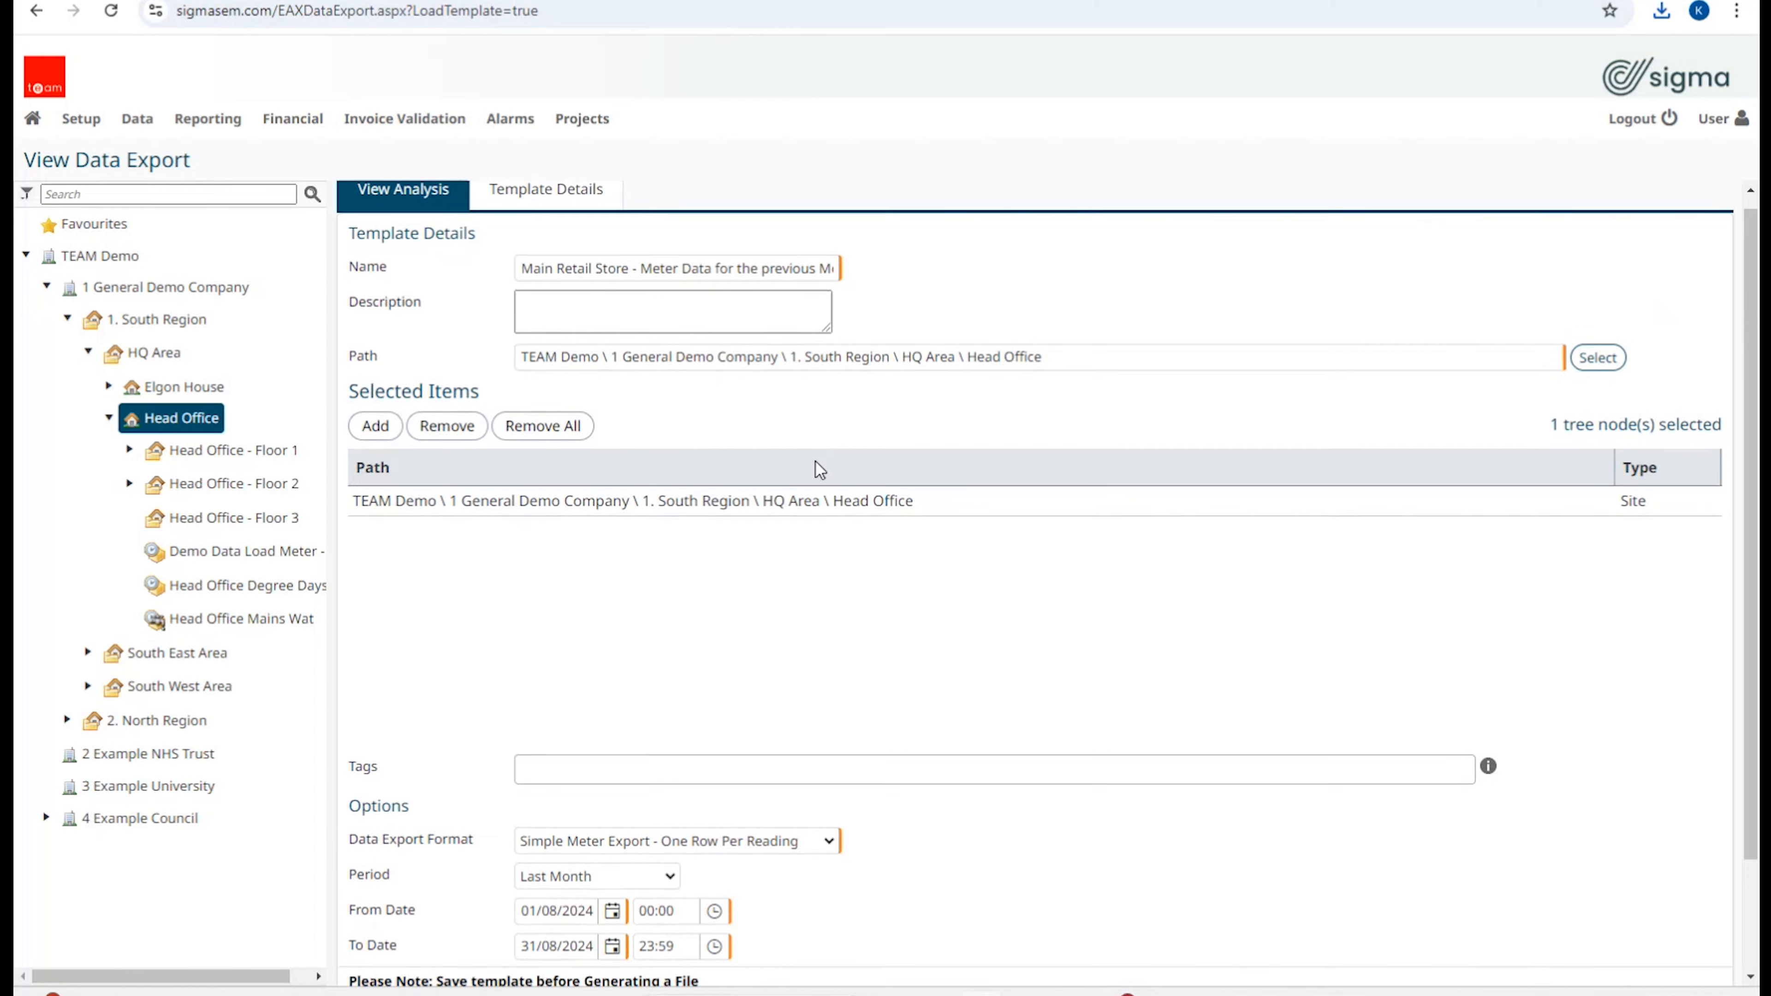
left_click(483, 208)
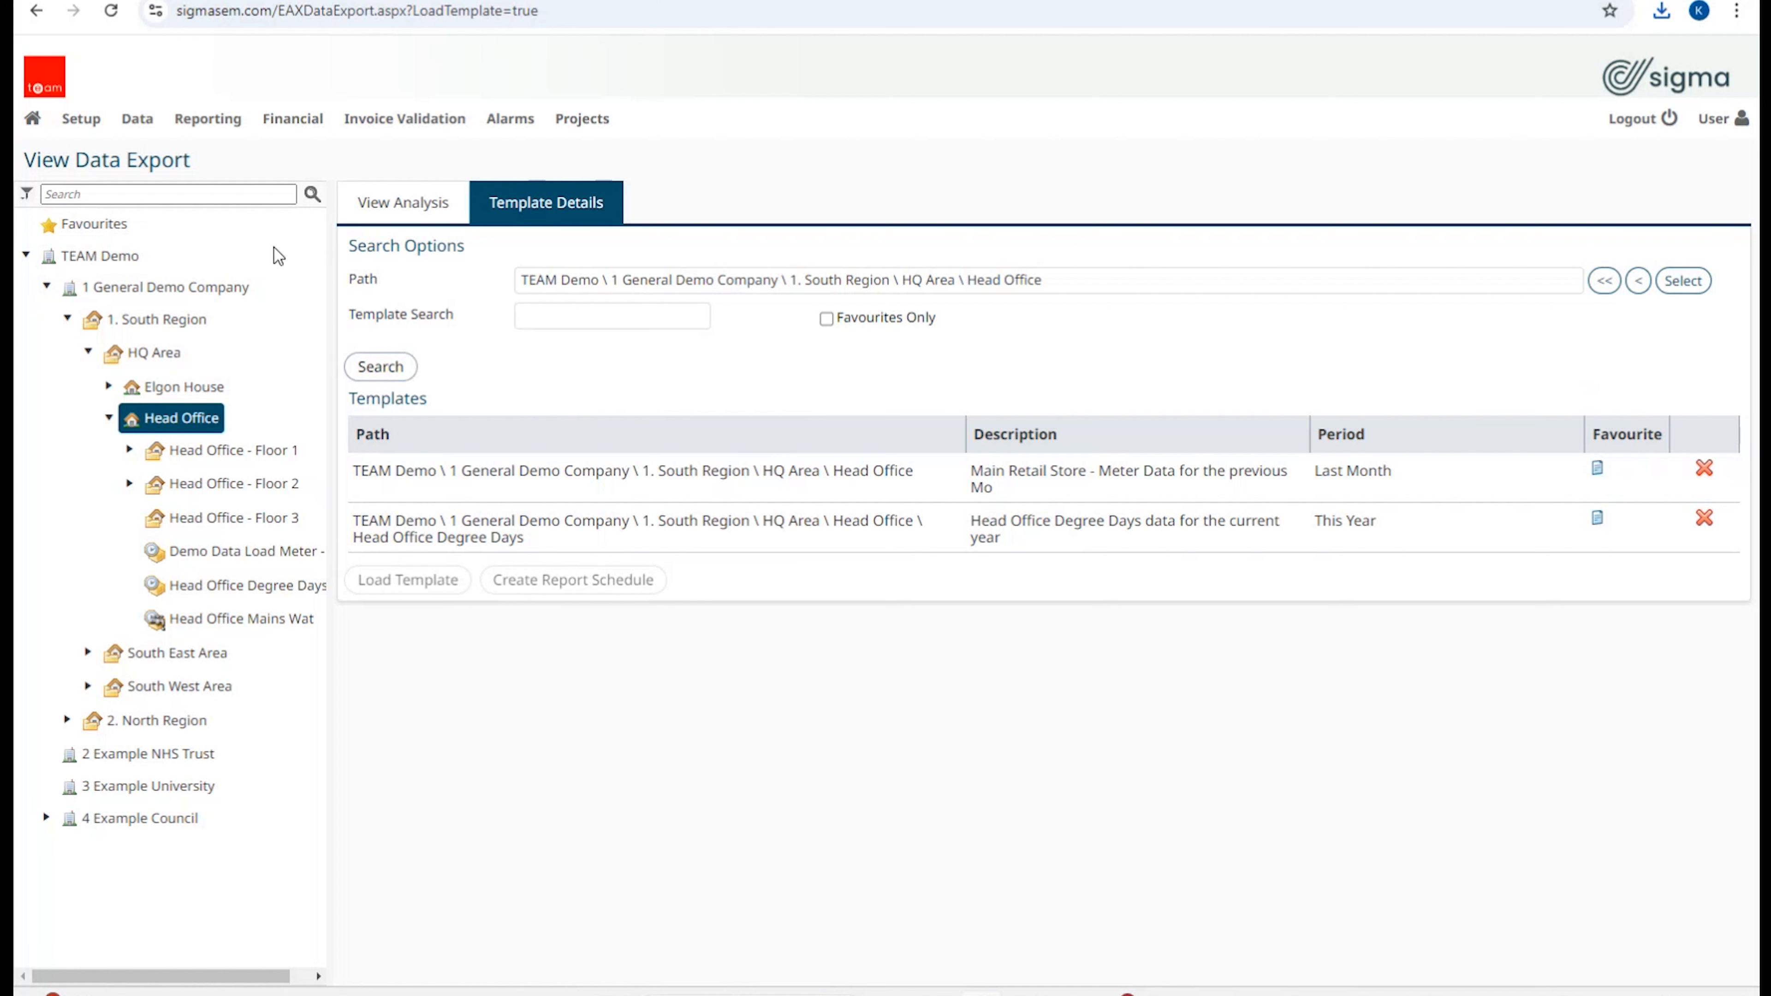
mouse_move(93, 144)
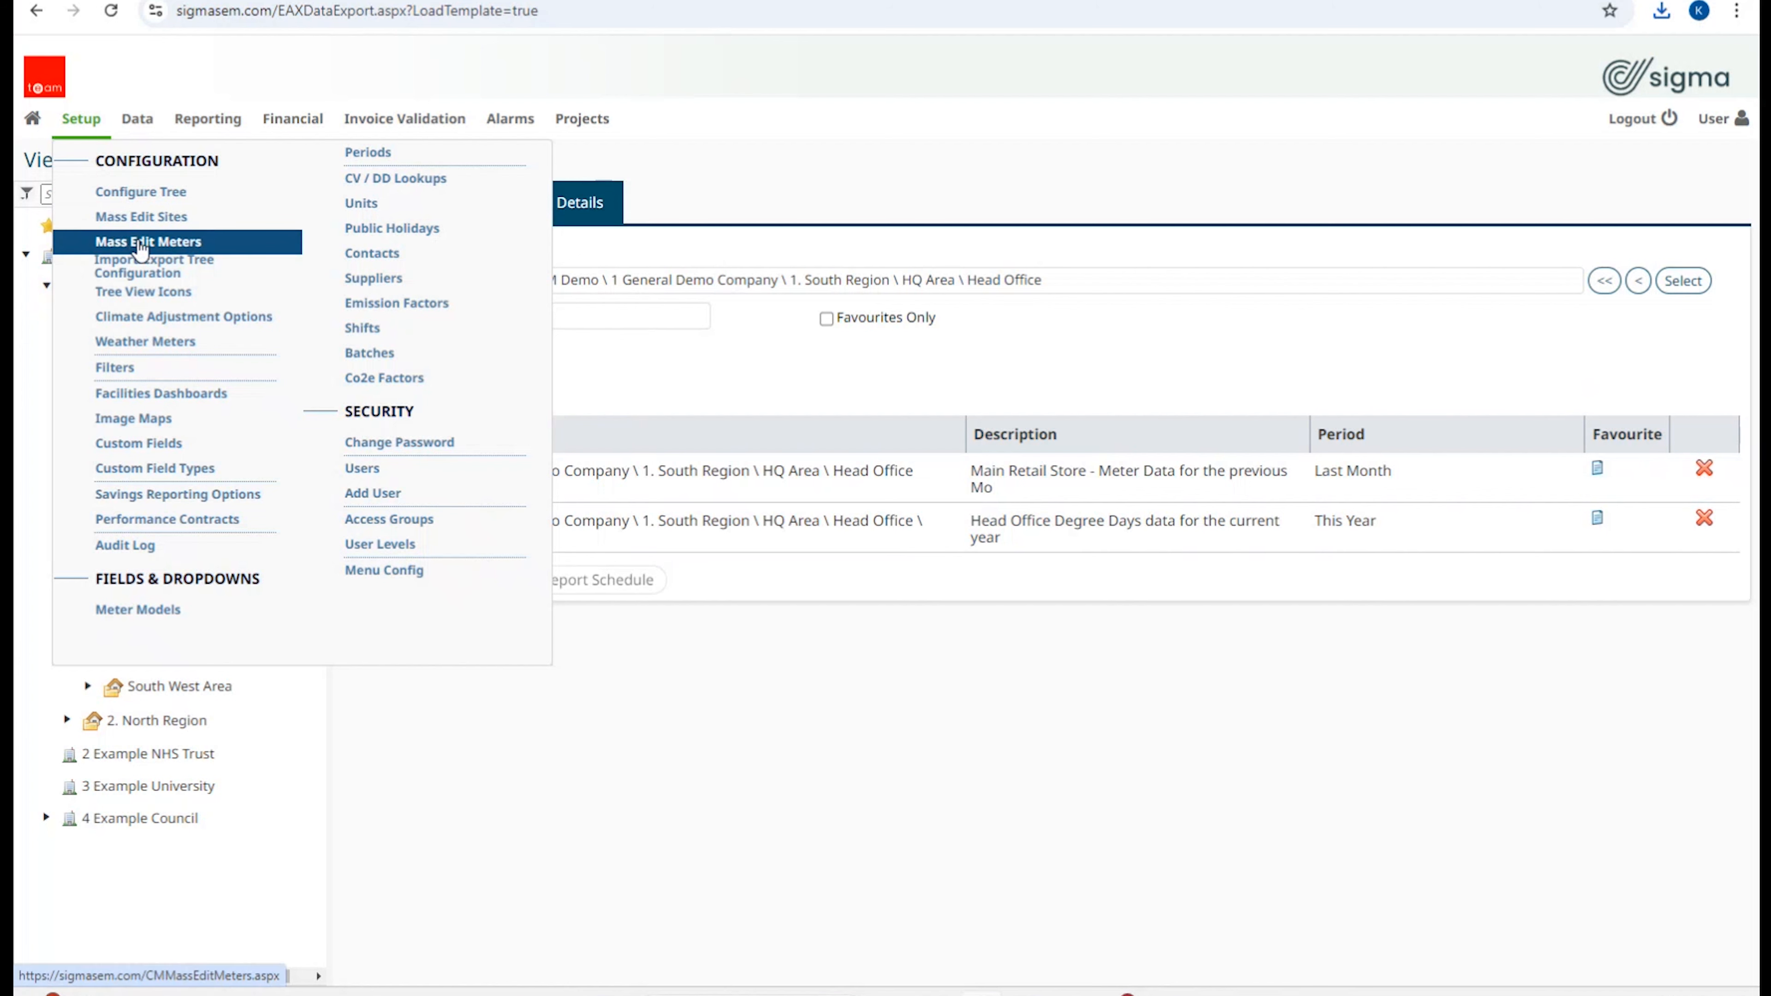
Step: Open Mass Edit Meters with the search path set to TEAM Demo > 1 General Demo Company > 1. South Region
left_click(142, 243)
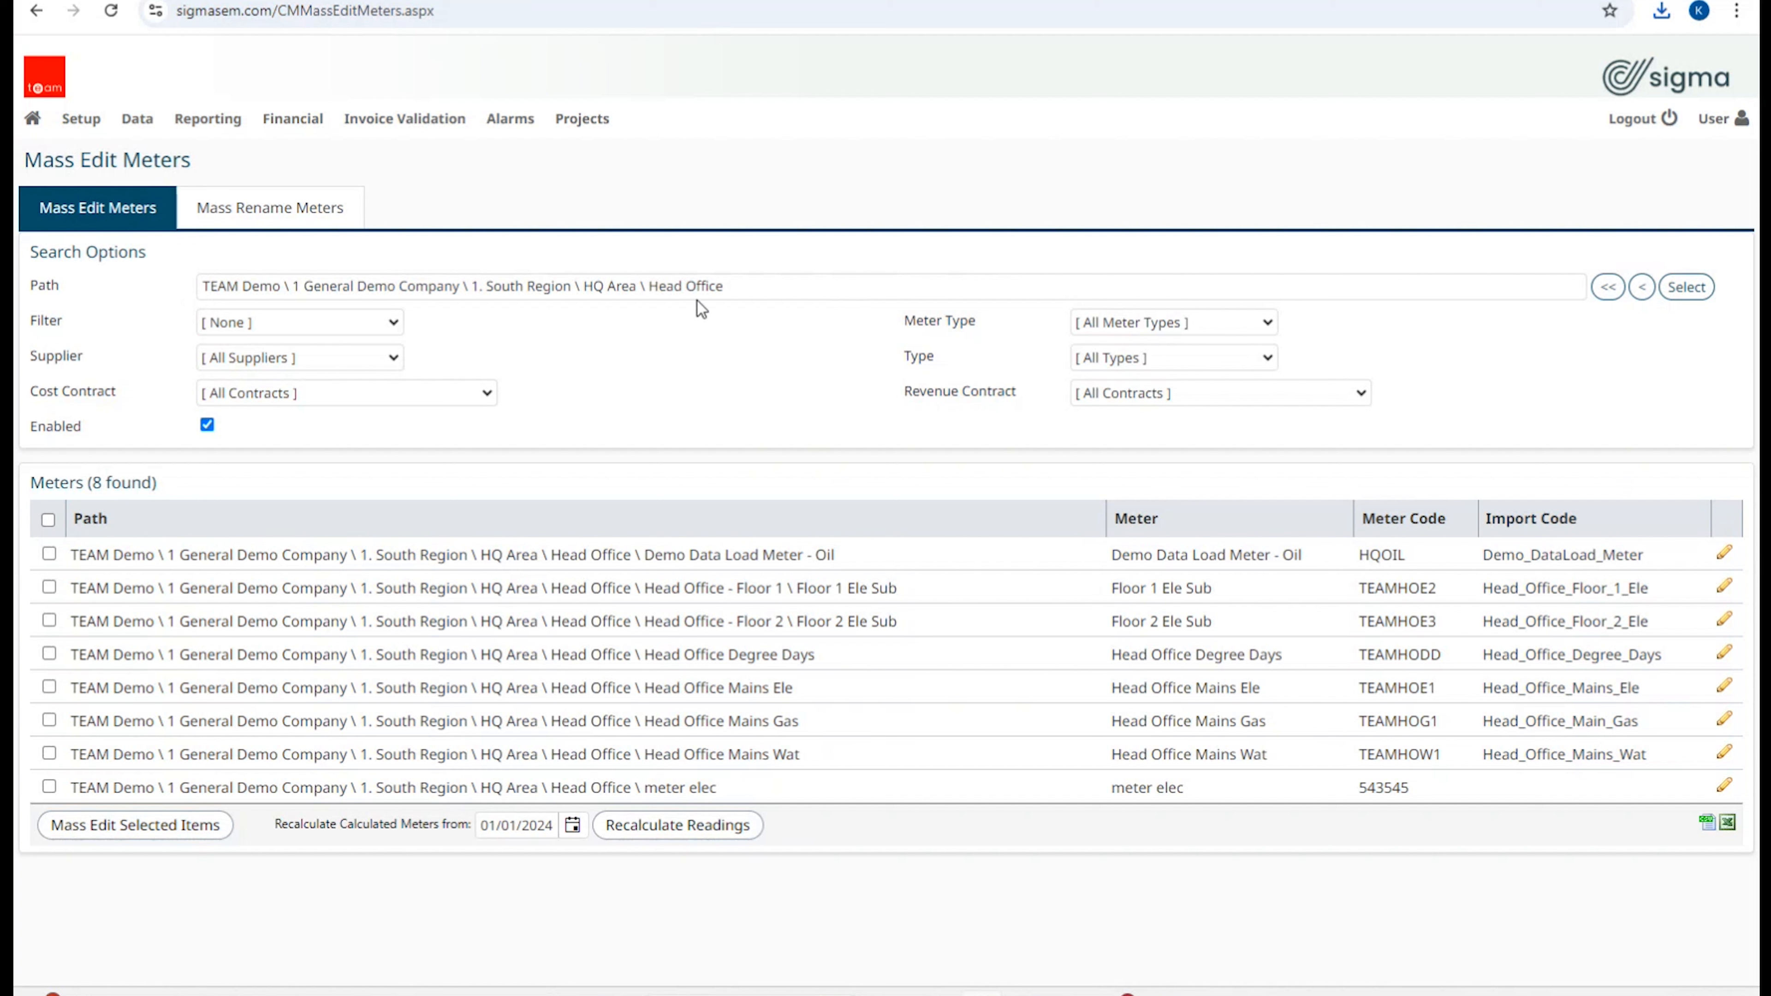
left_click(1608, 288)
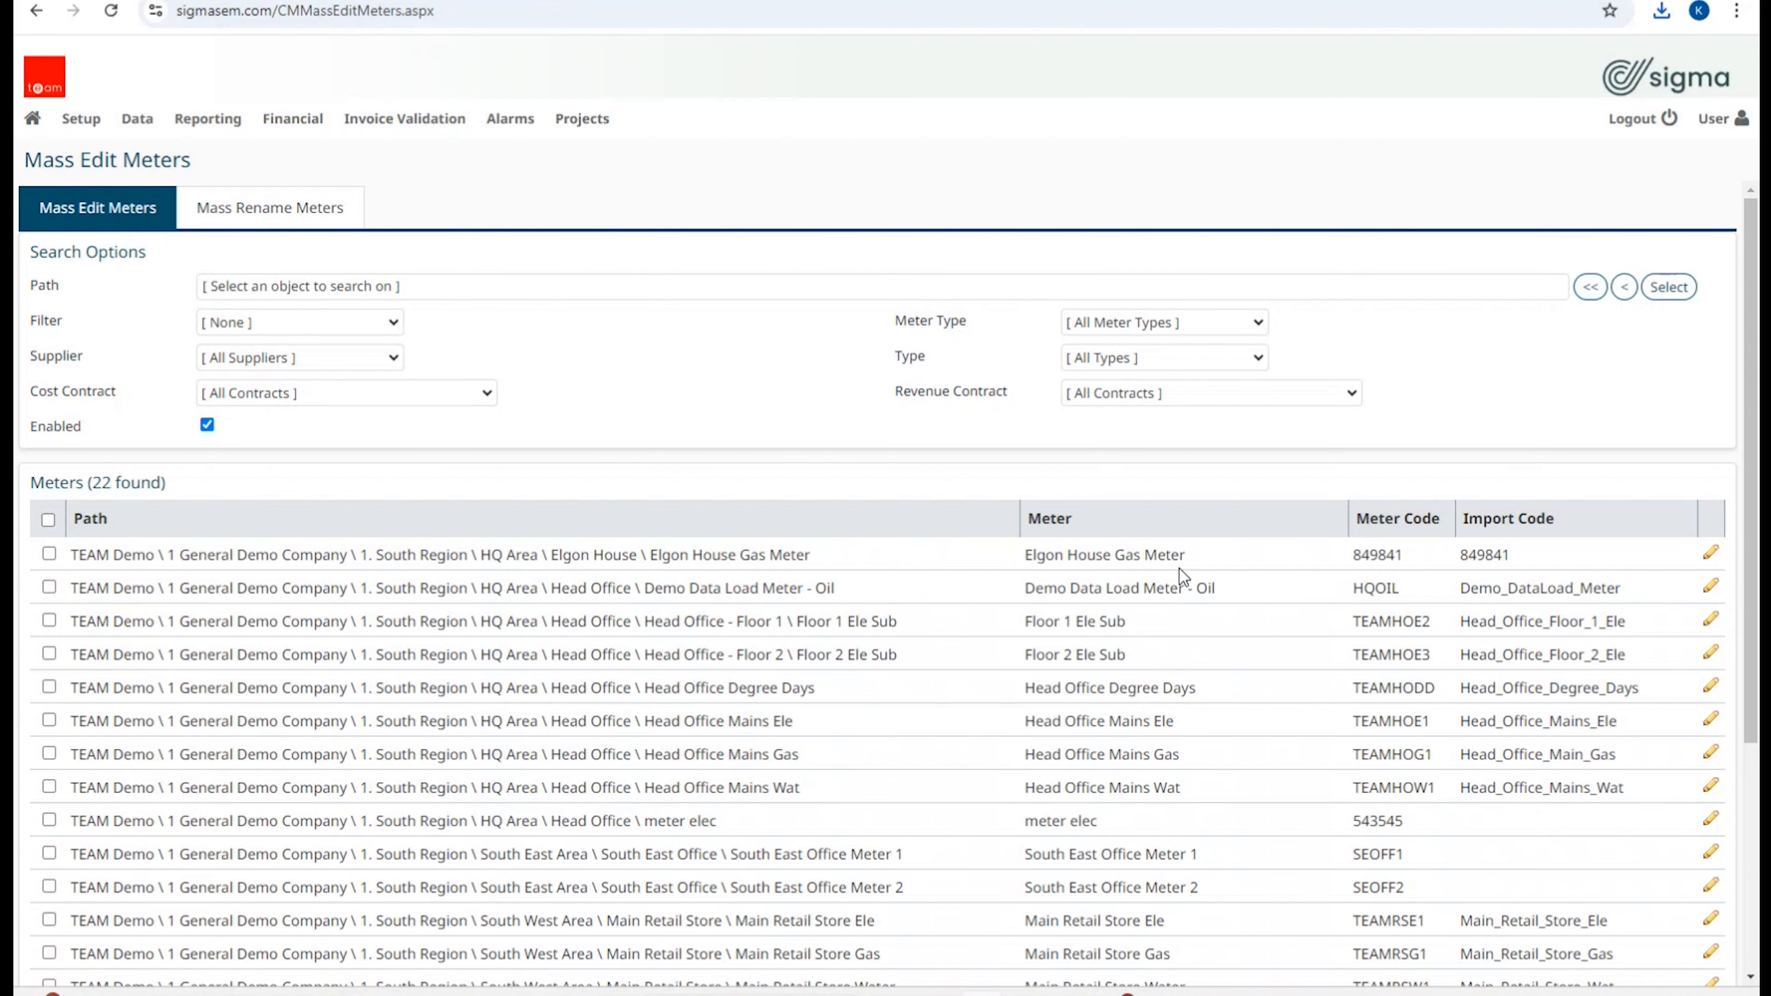
scroll(1178, 573, "down", 4)
scroll(1197, 621, "up", 4)
left_click(1668, 287)
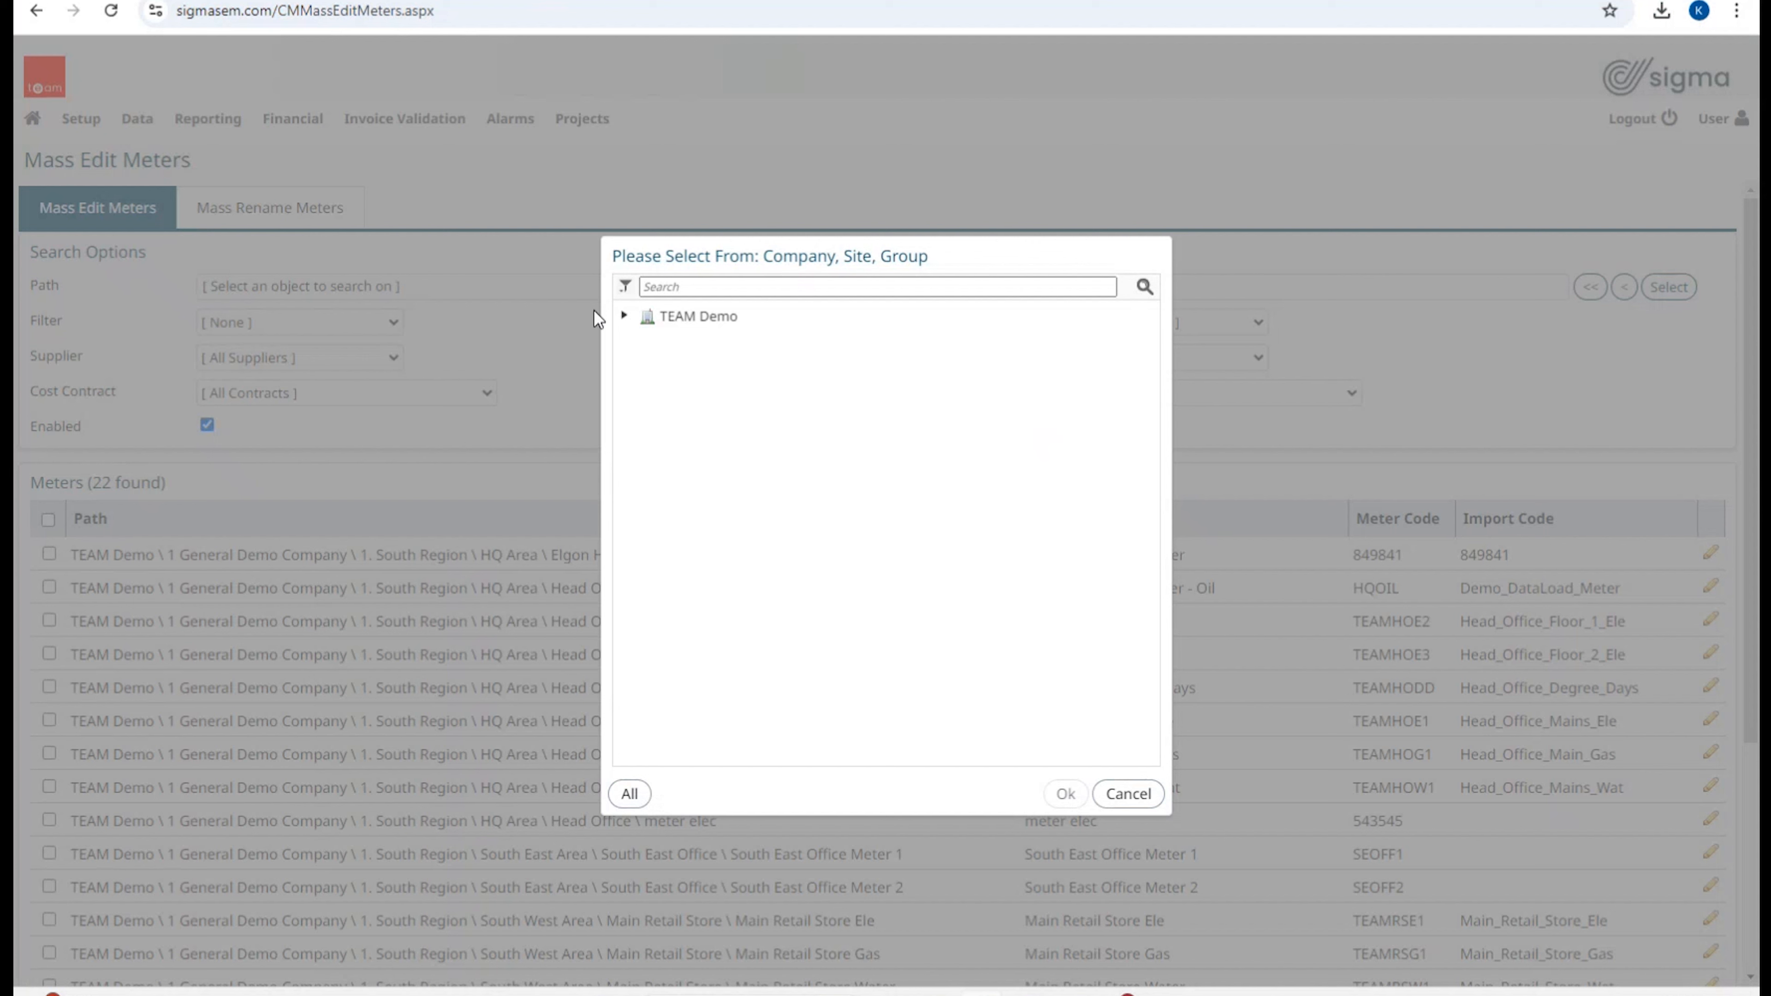
left_click(624, 316)
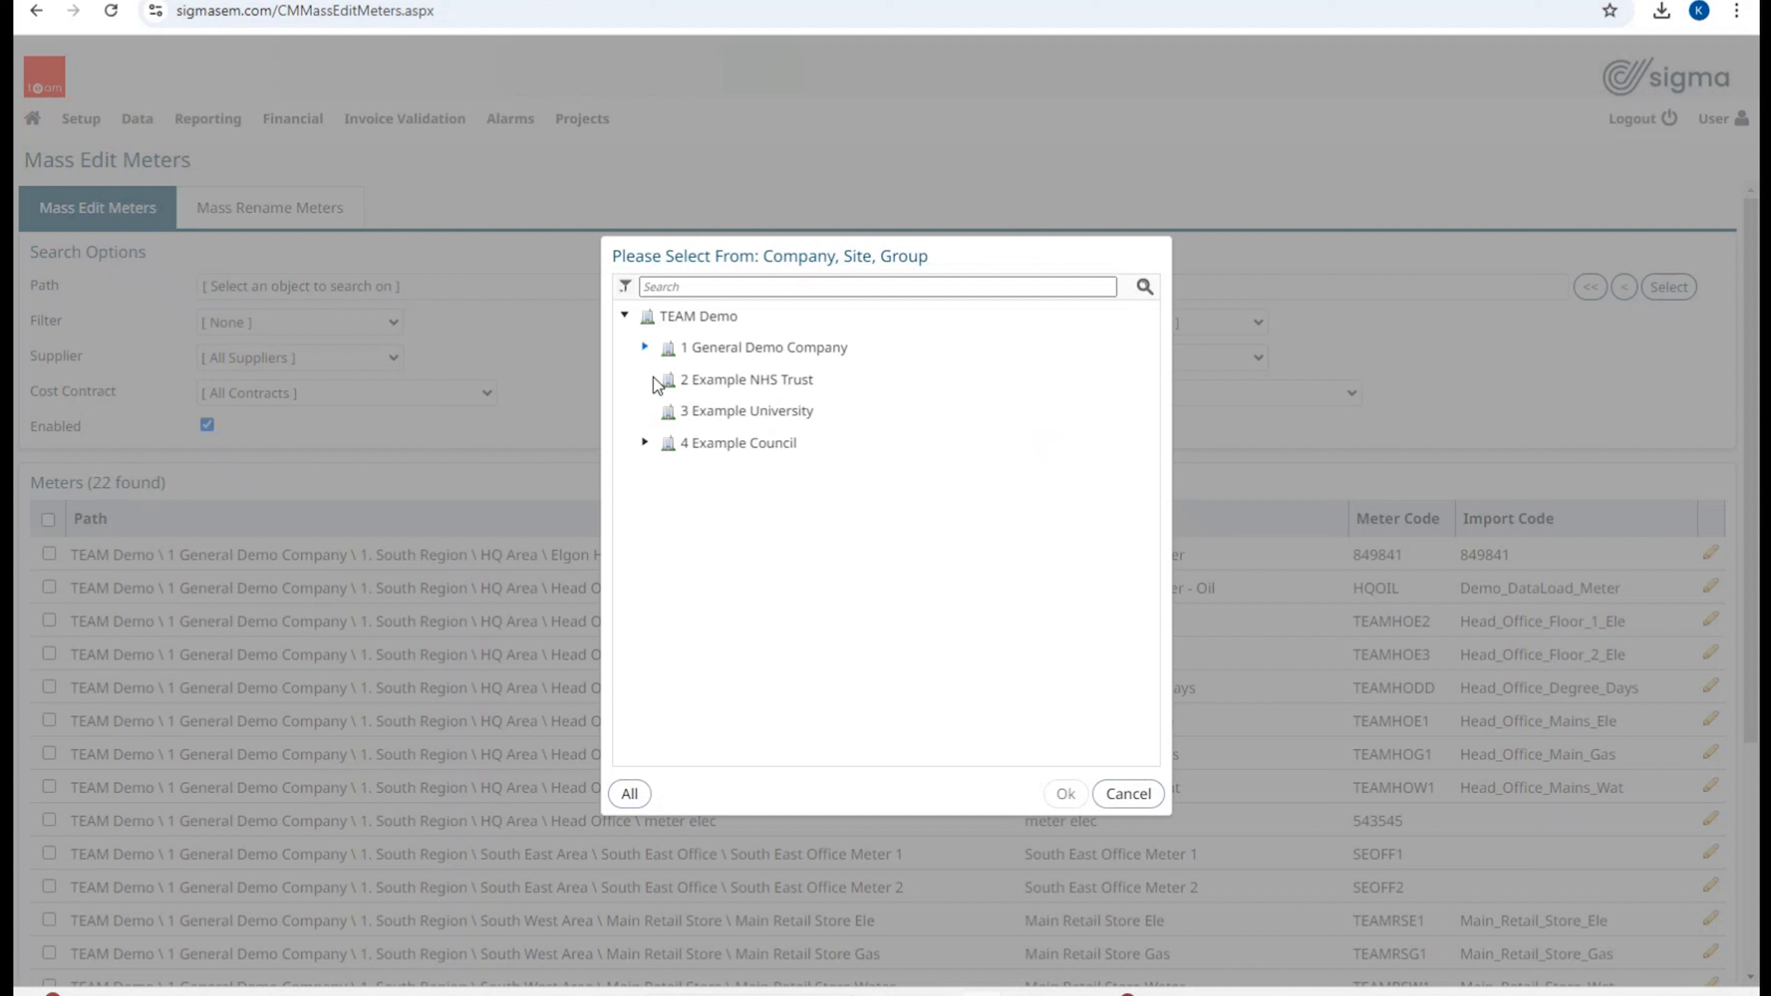
left_click(720, 363)
left_click(645, 347)
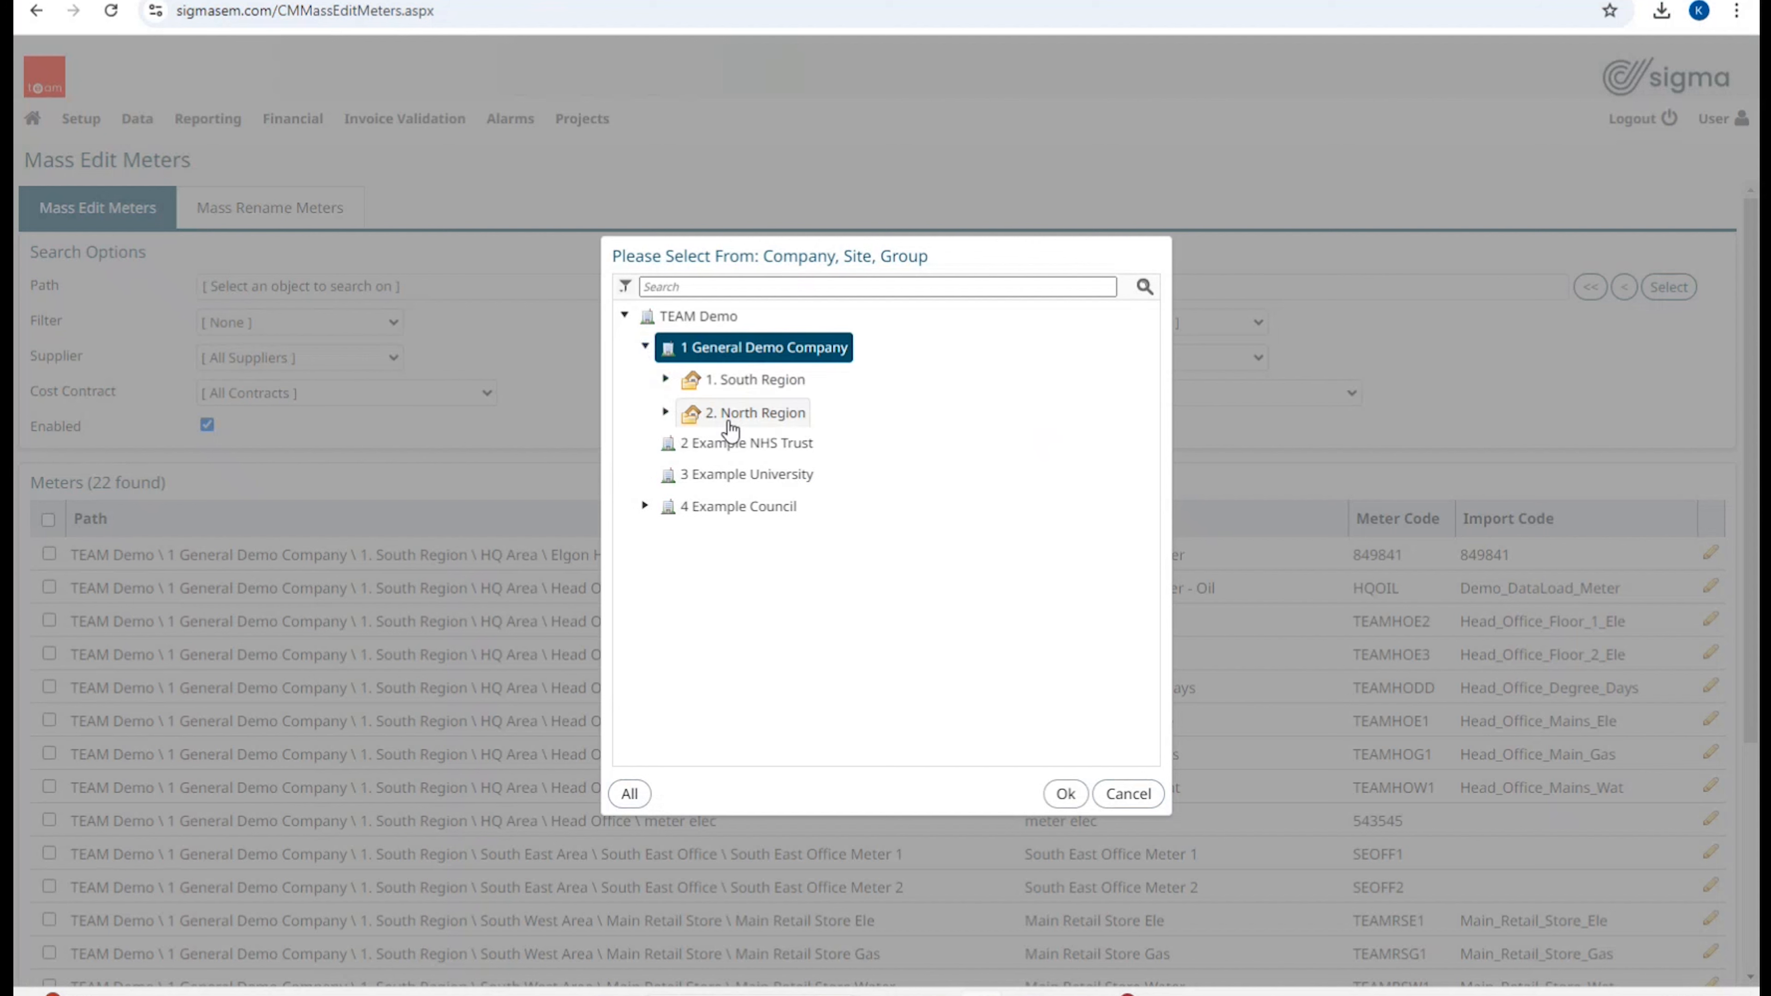
left_click(735, 389)
left_click(1065, 795)
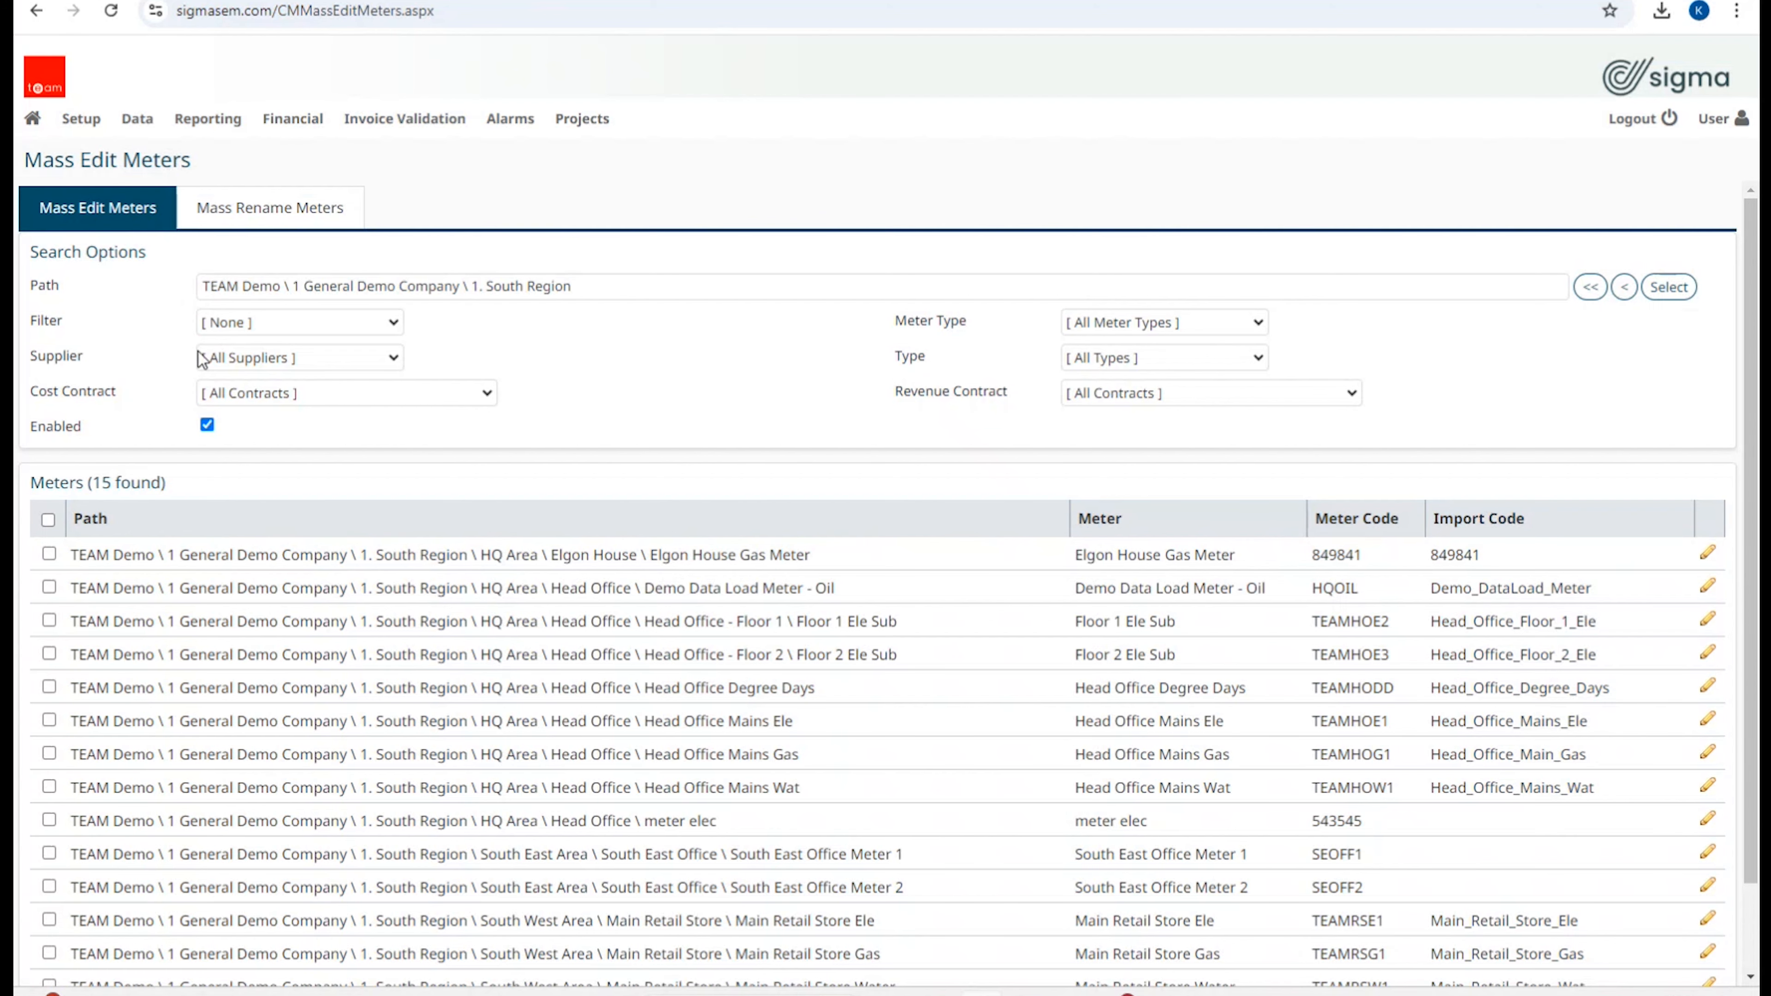
Step: Review the meter filter, supplier, meter type and meter kind lists, leaving each unchanged
left_click(286, 322)
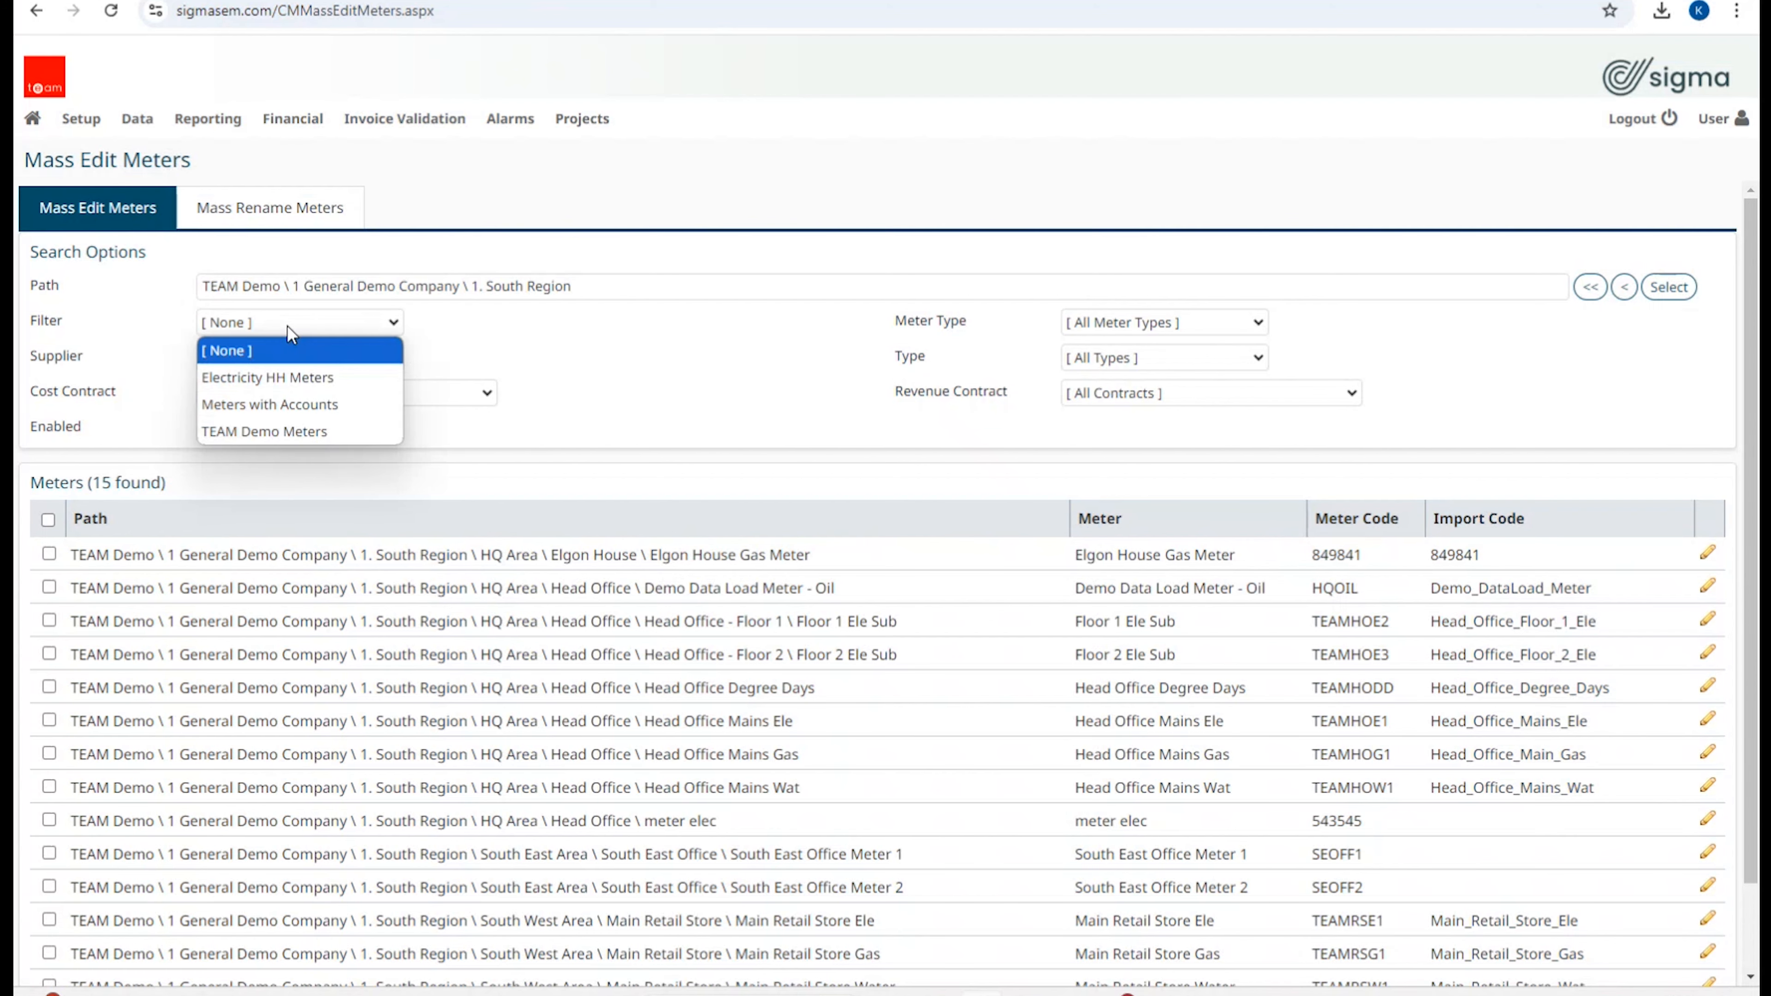
left_click(634, 342)
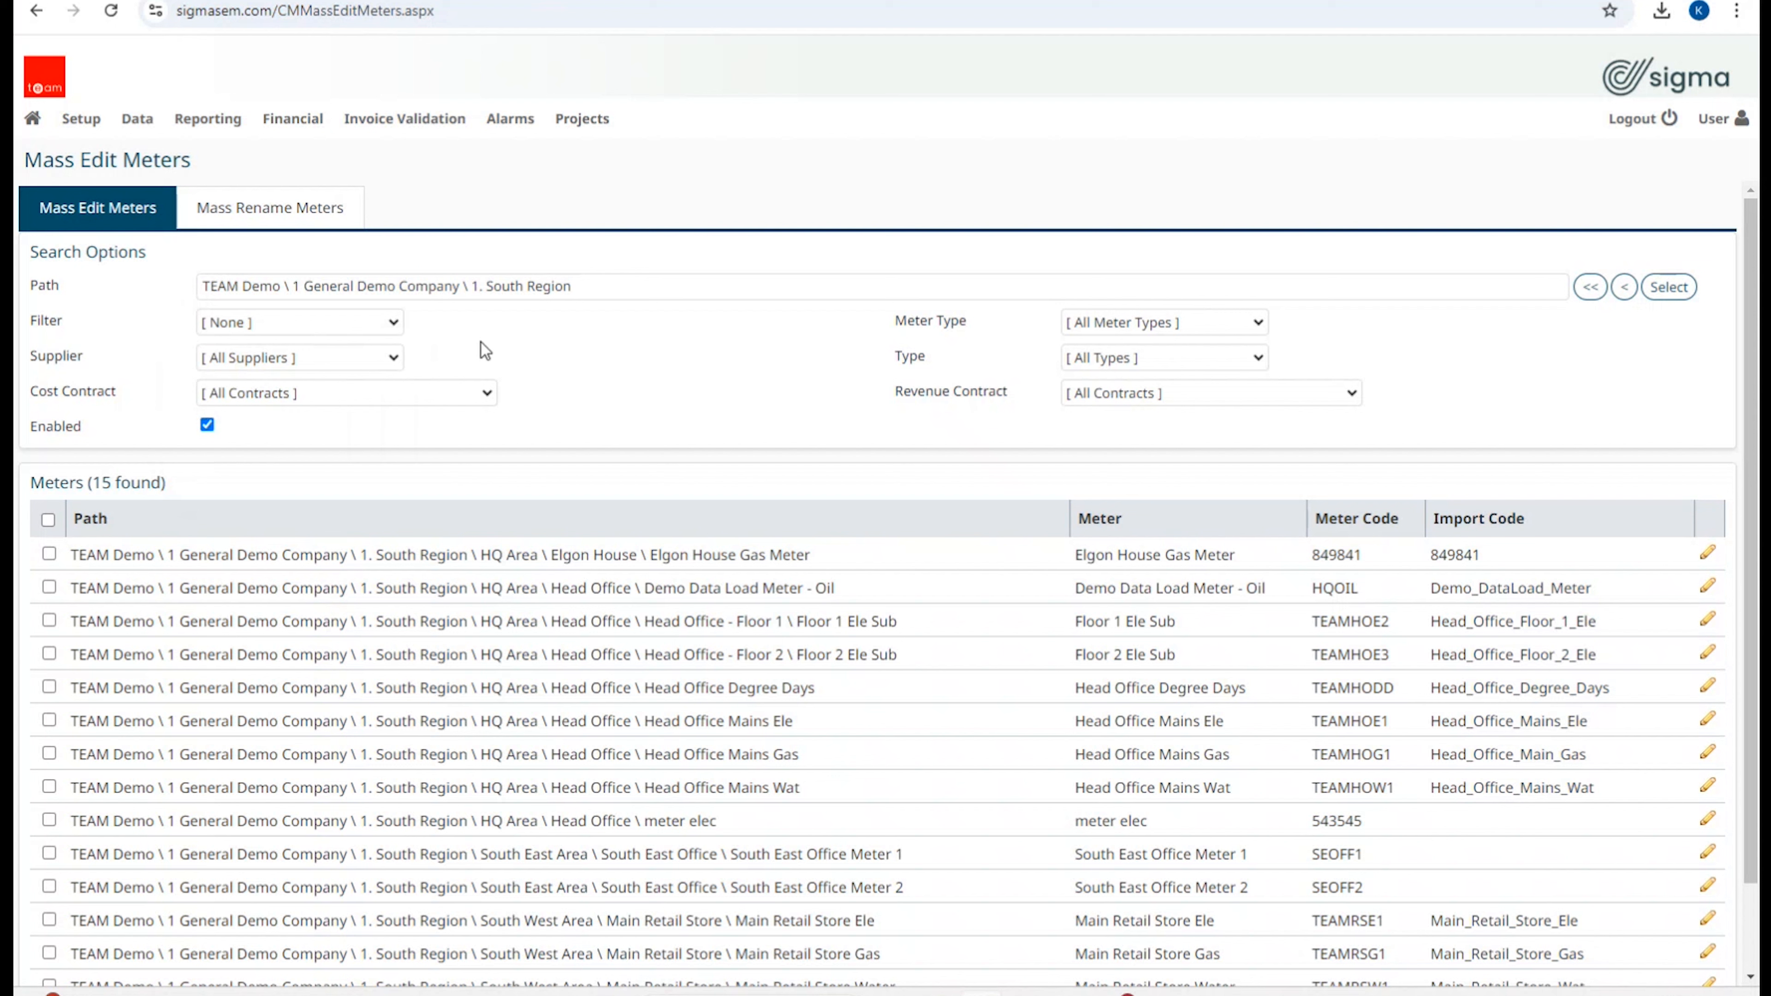
left_click(364, 367)
left_click(642, 363)
left_click(1174, 330)
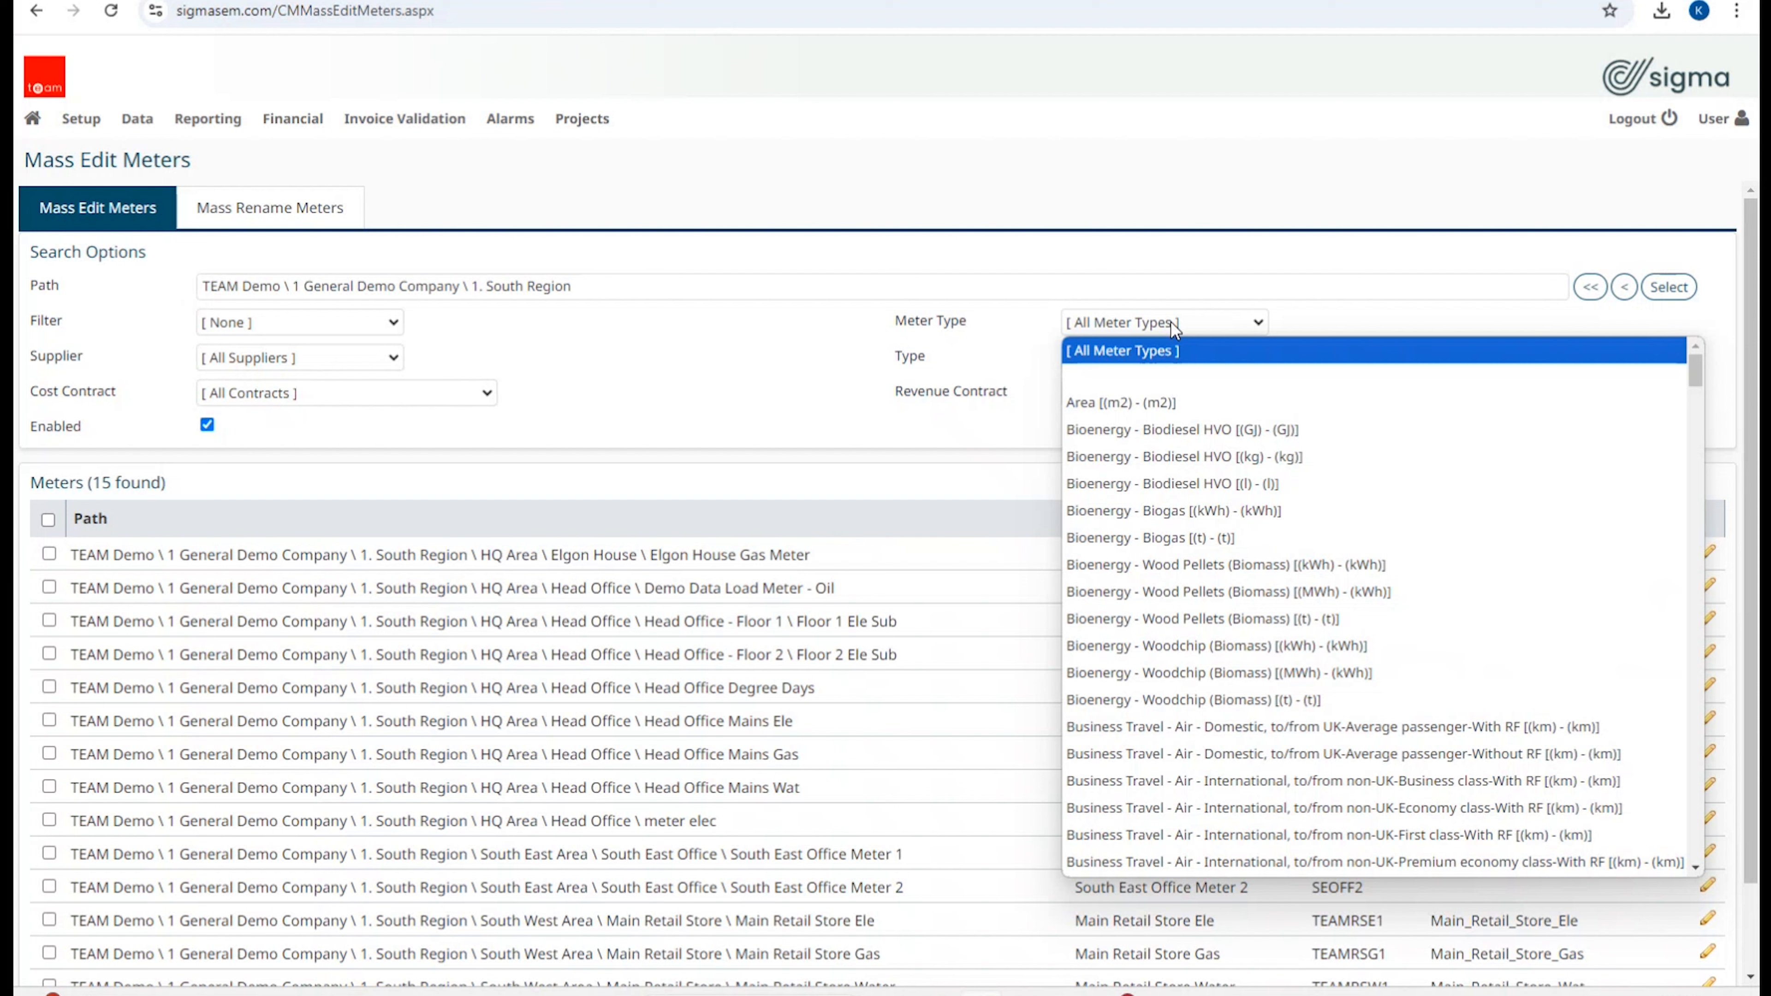
left_click(755, 356)
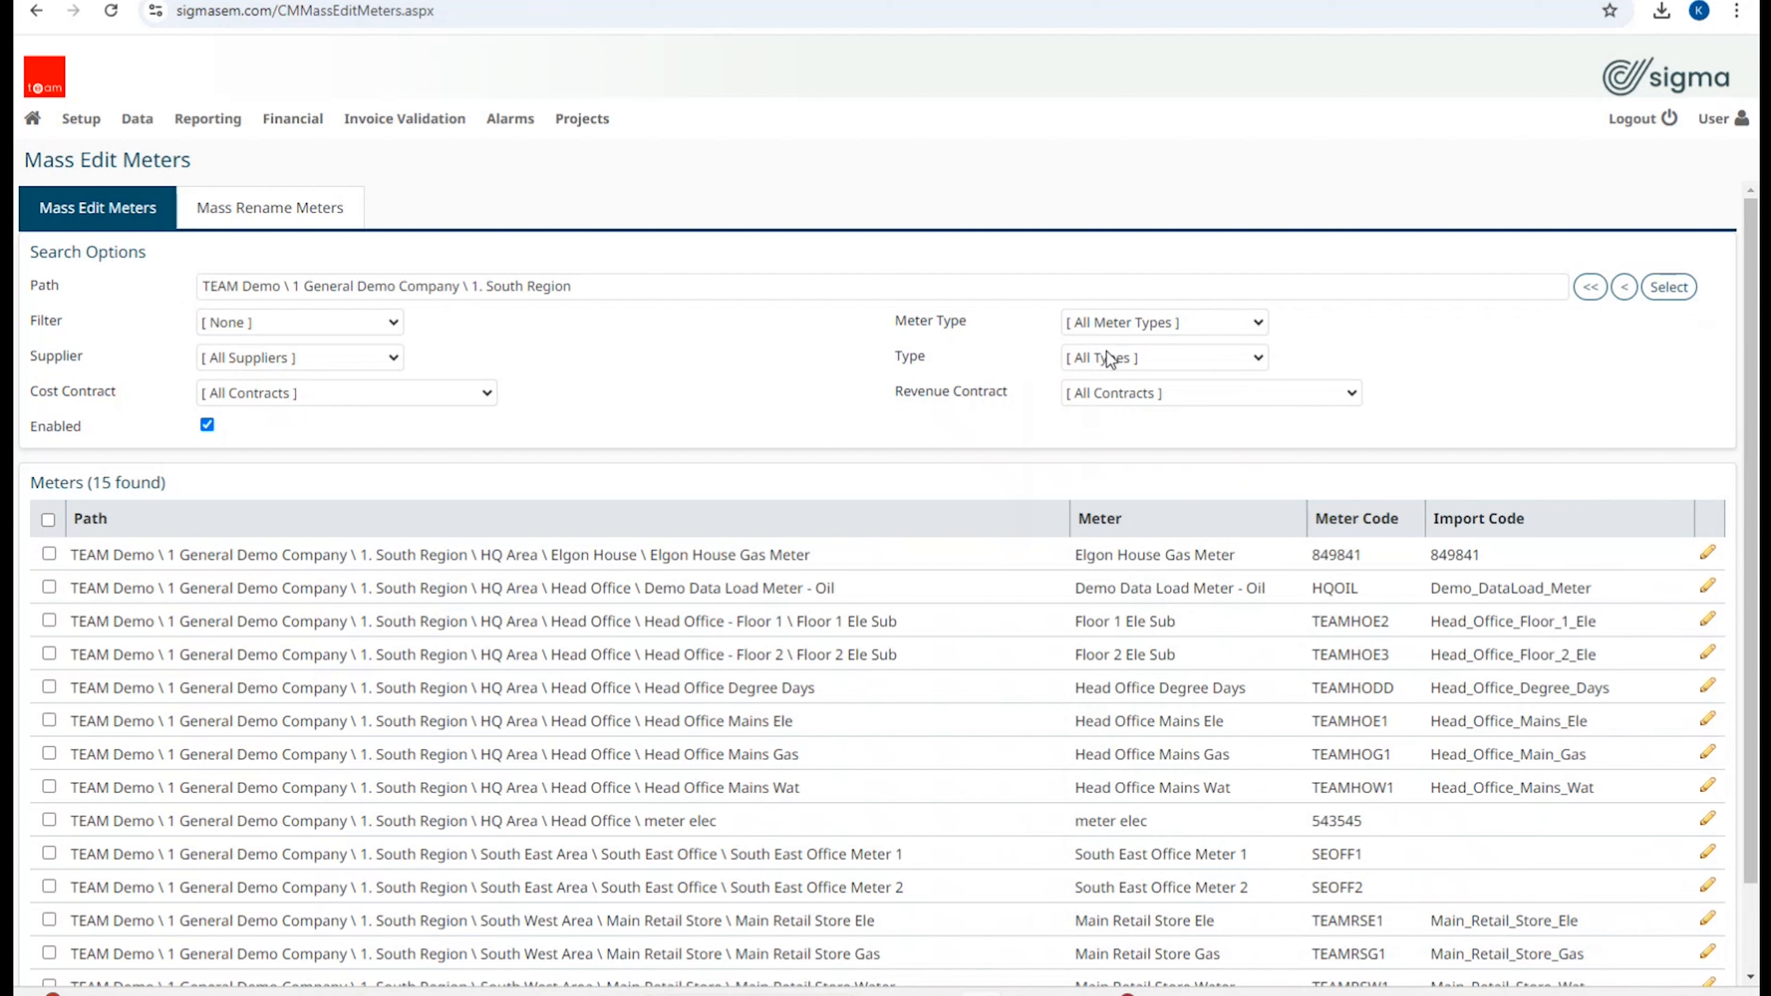
left_click(1143, 357)
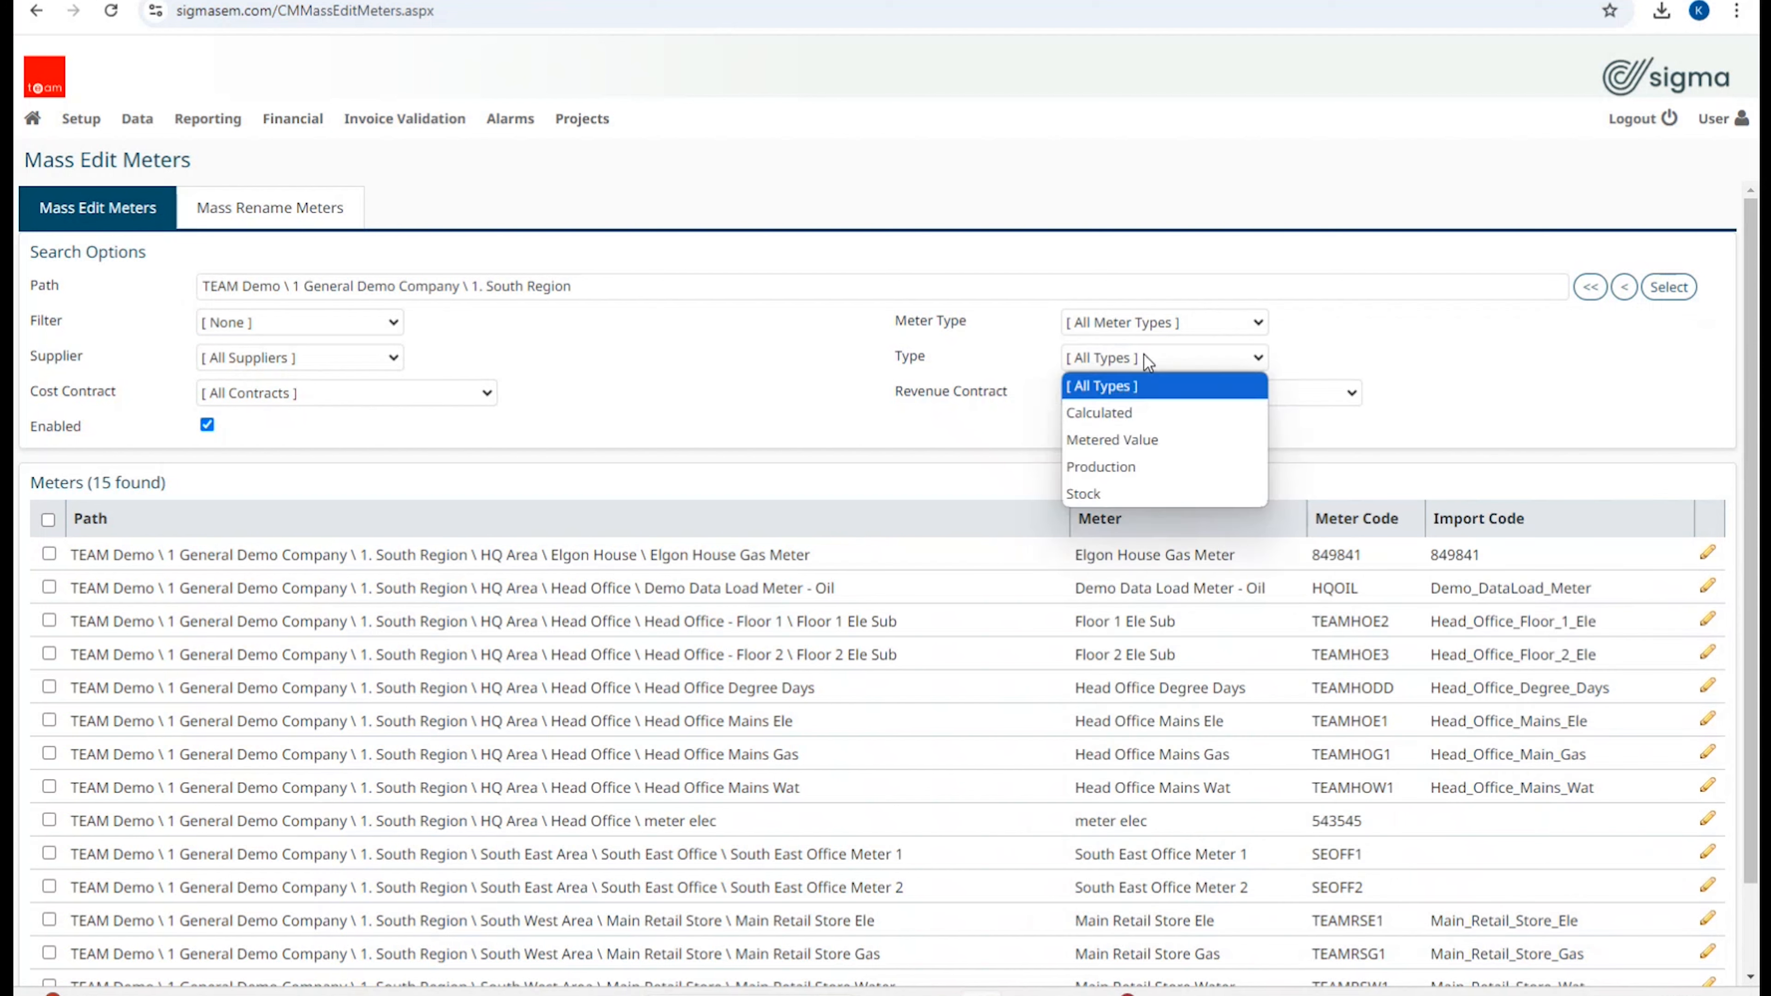
left_click(984, 420)
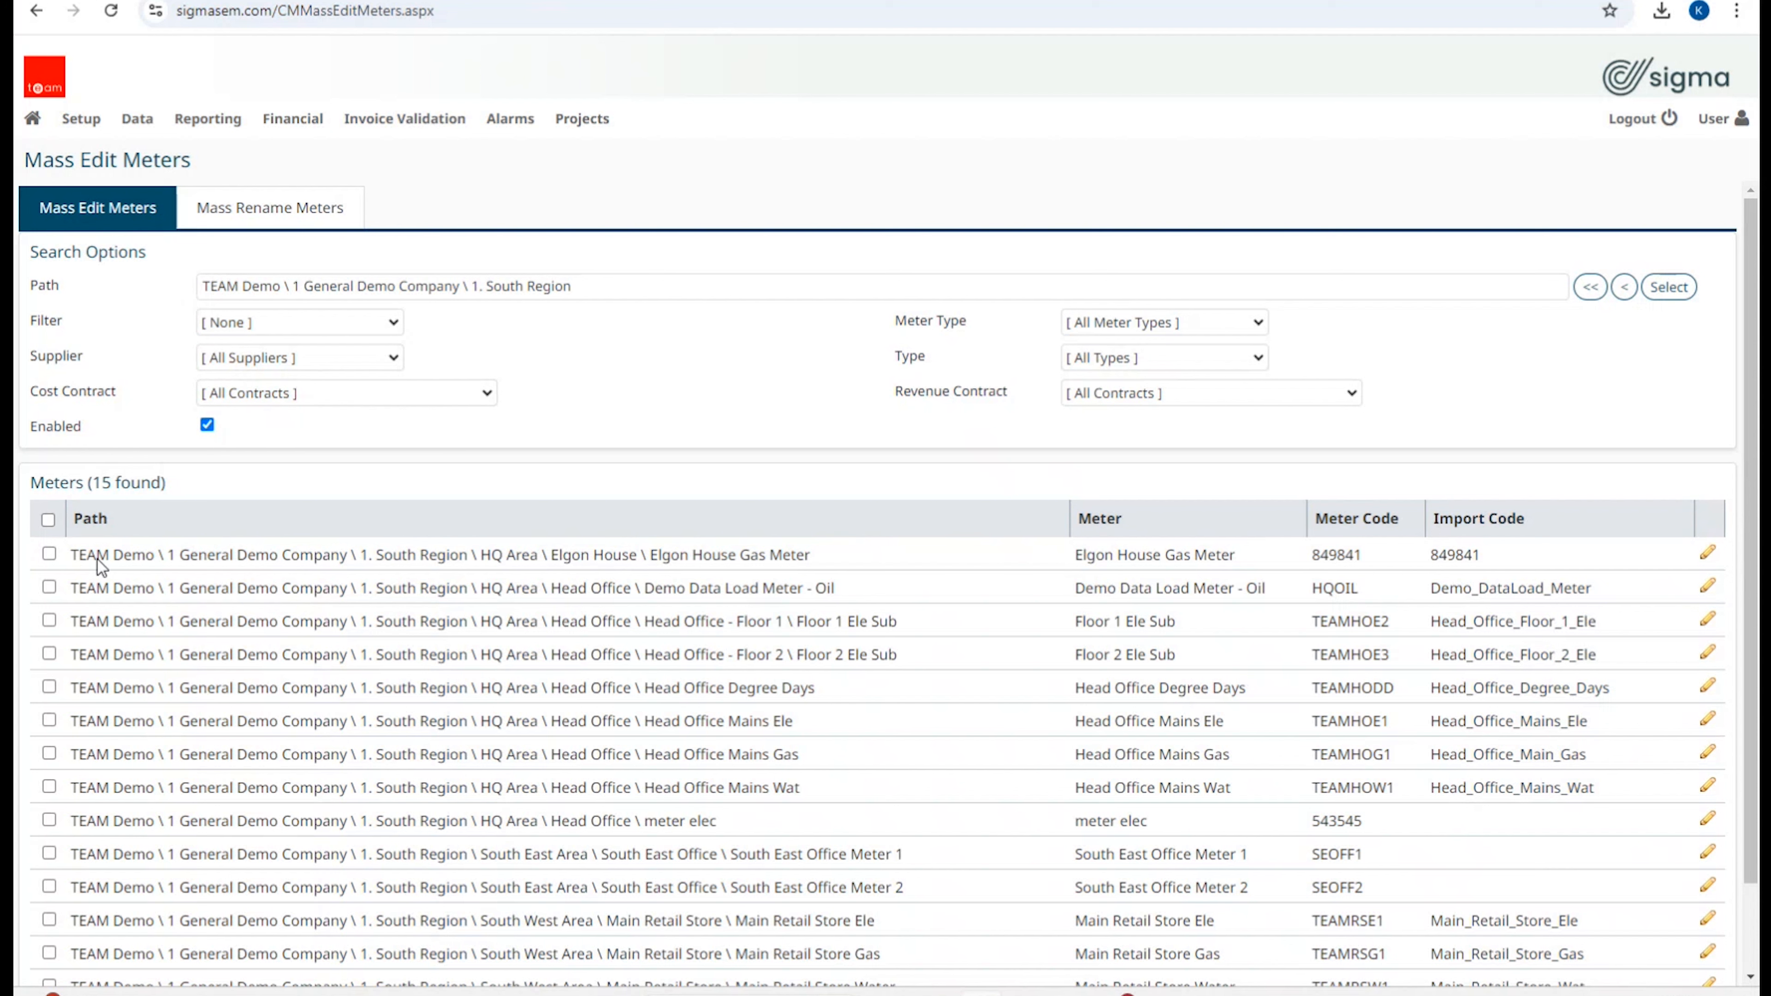
left_click(50, 555)
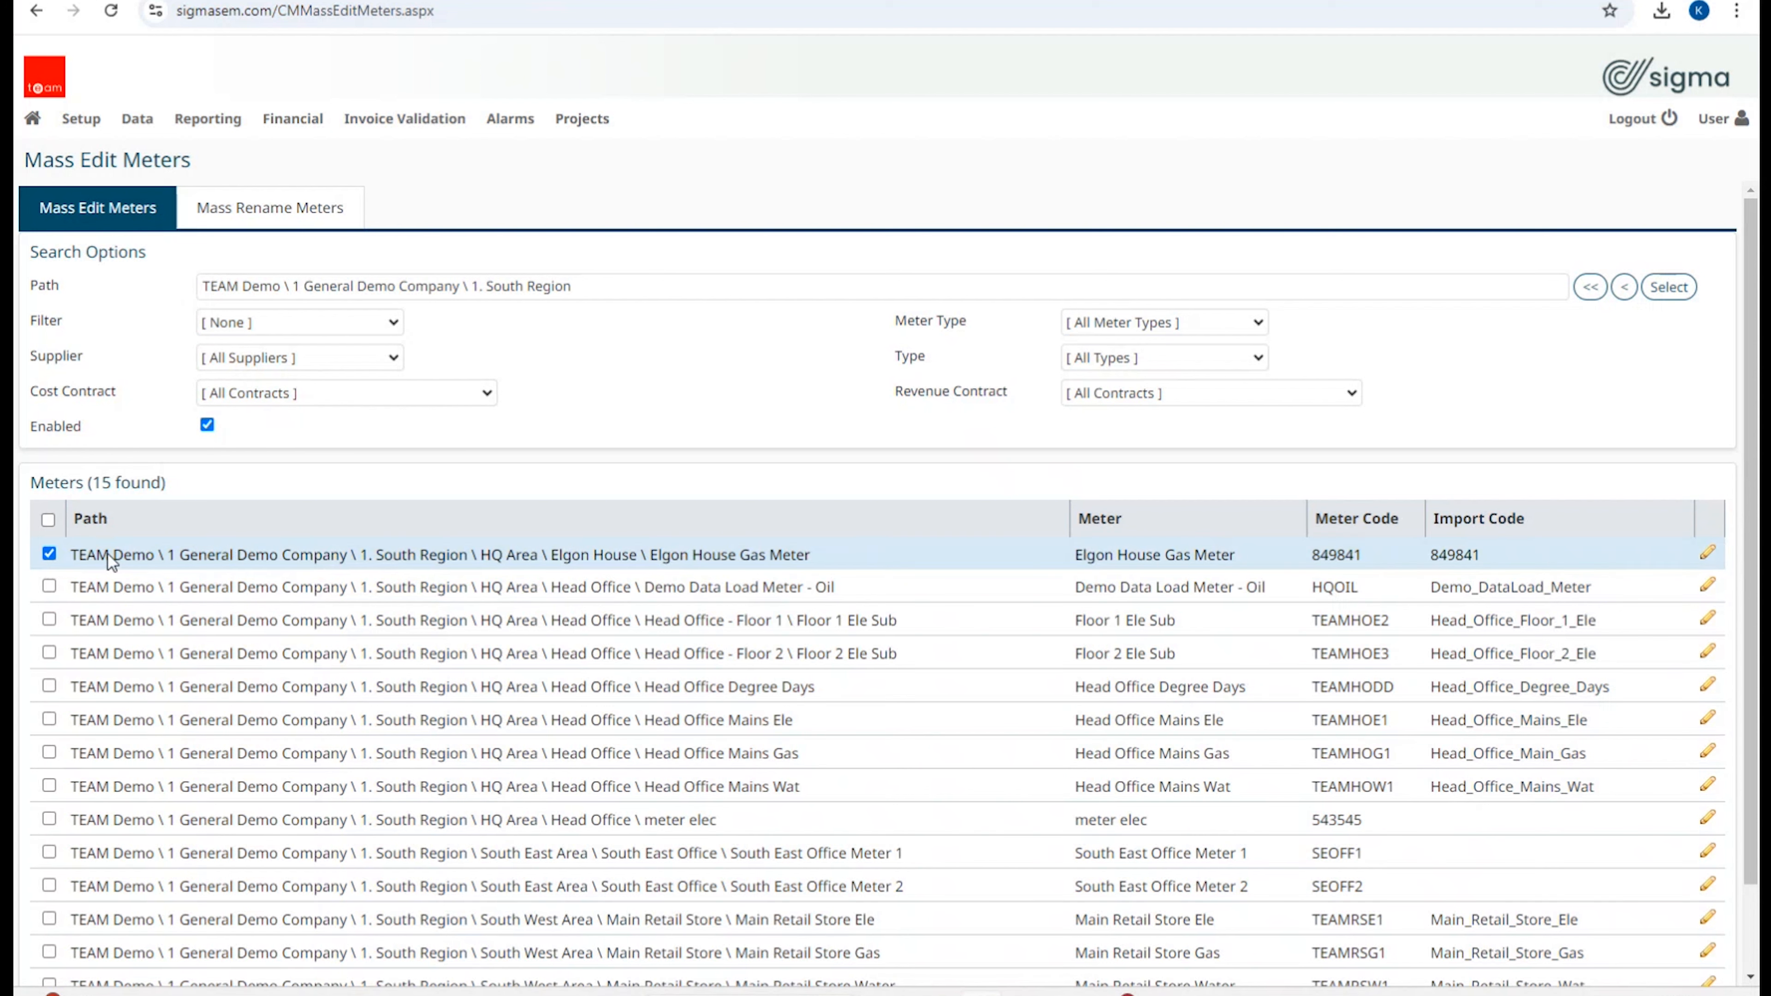
left_click(1708, 557)
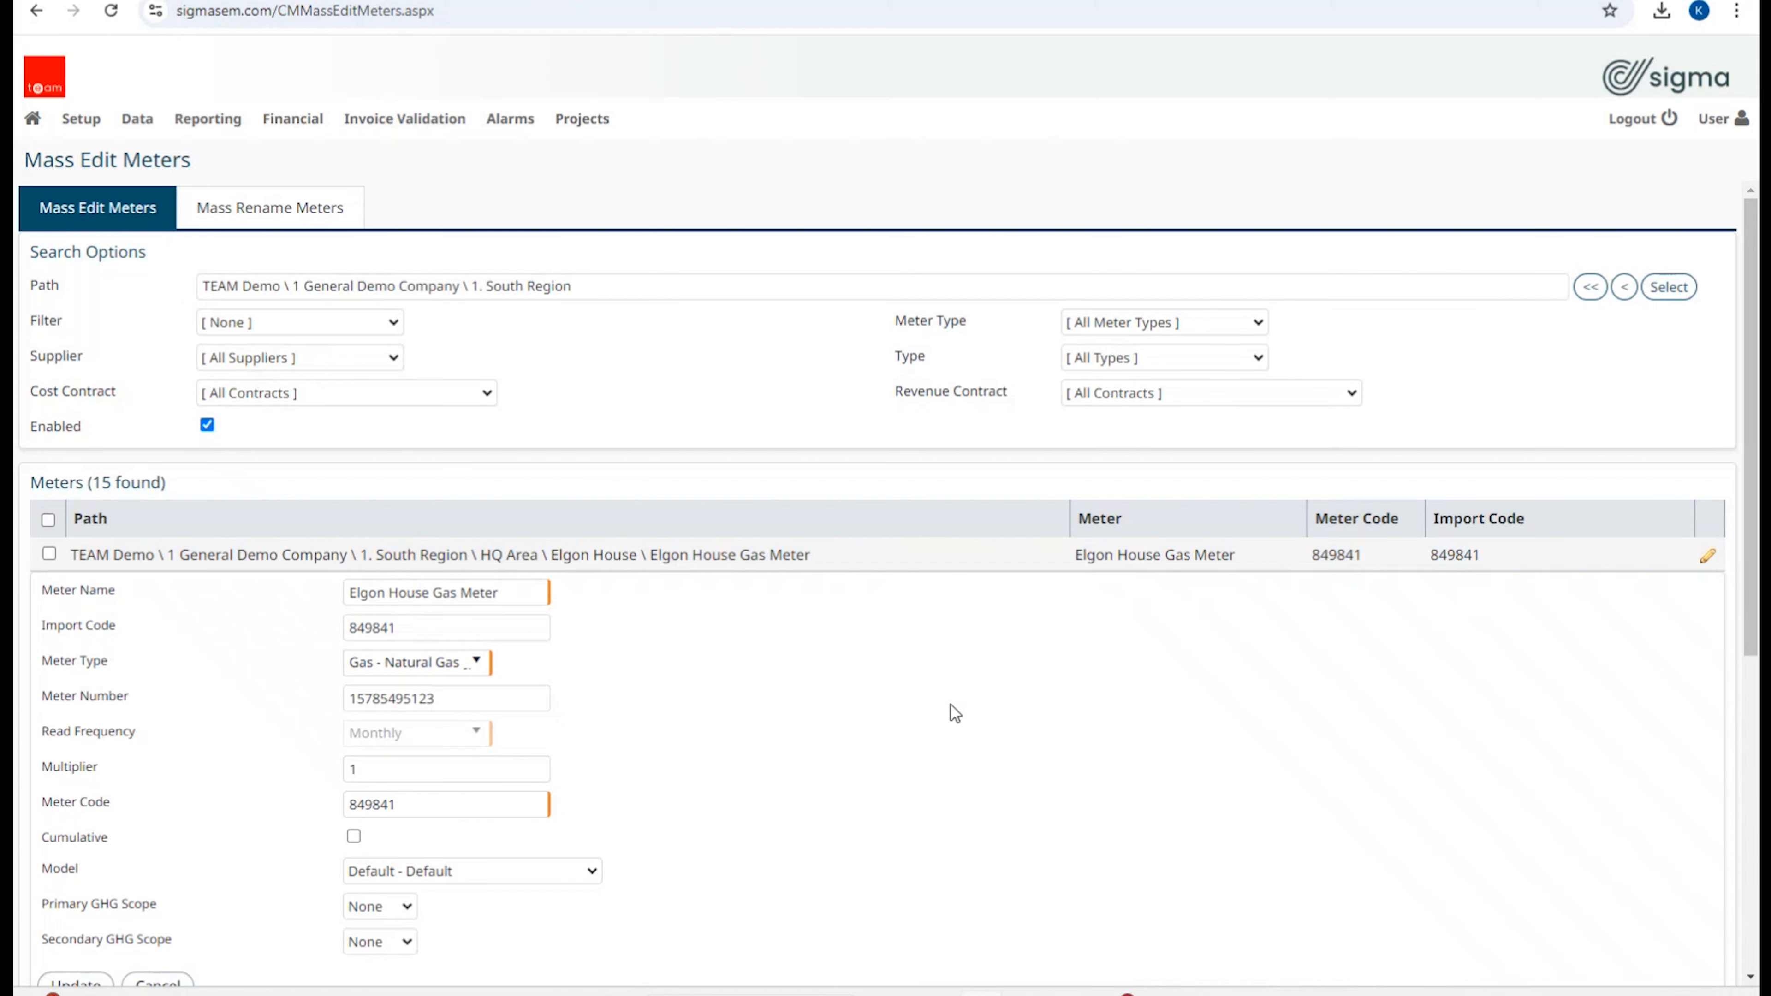
scroll(950, 707, "down", 6)
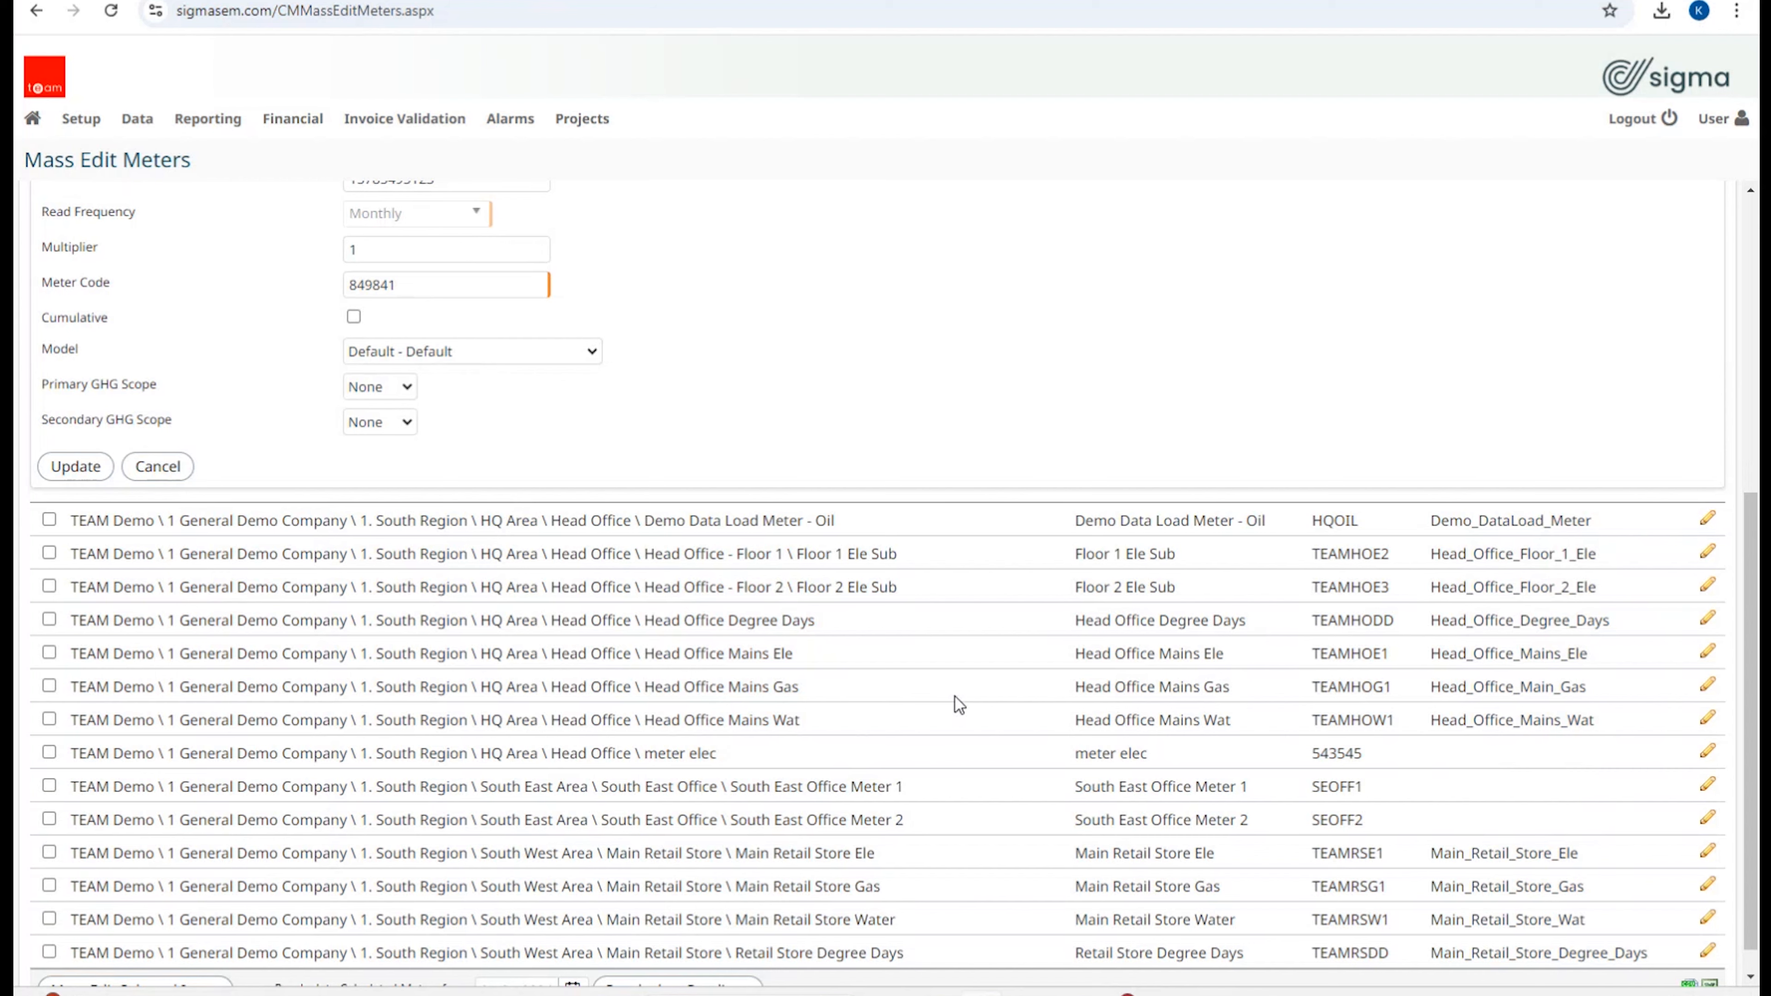
scroll(1356, 624, "up", 5)
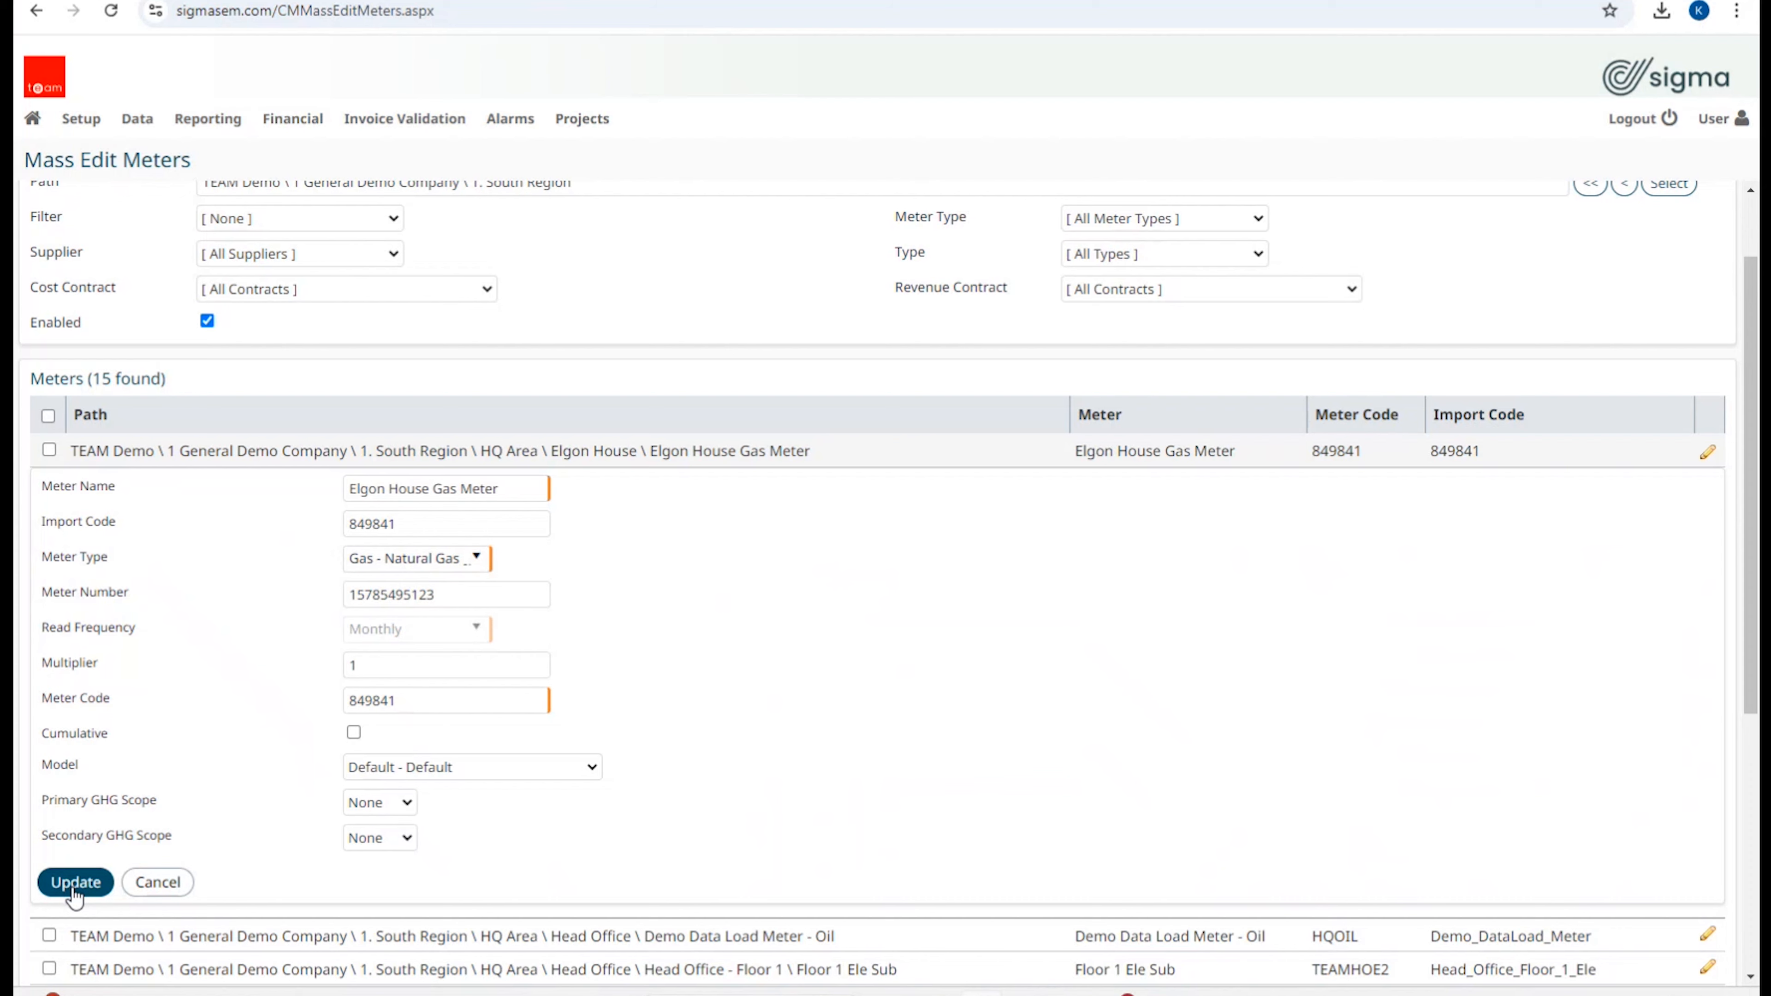
left_click(175, 892)
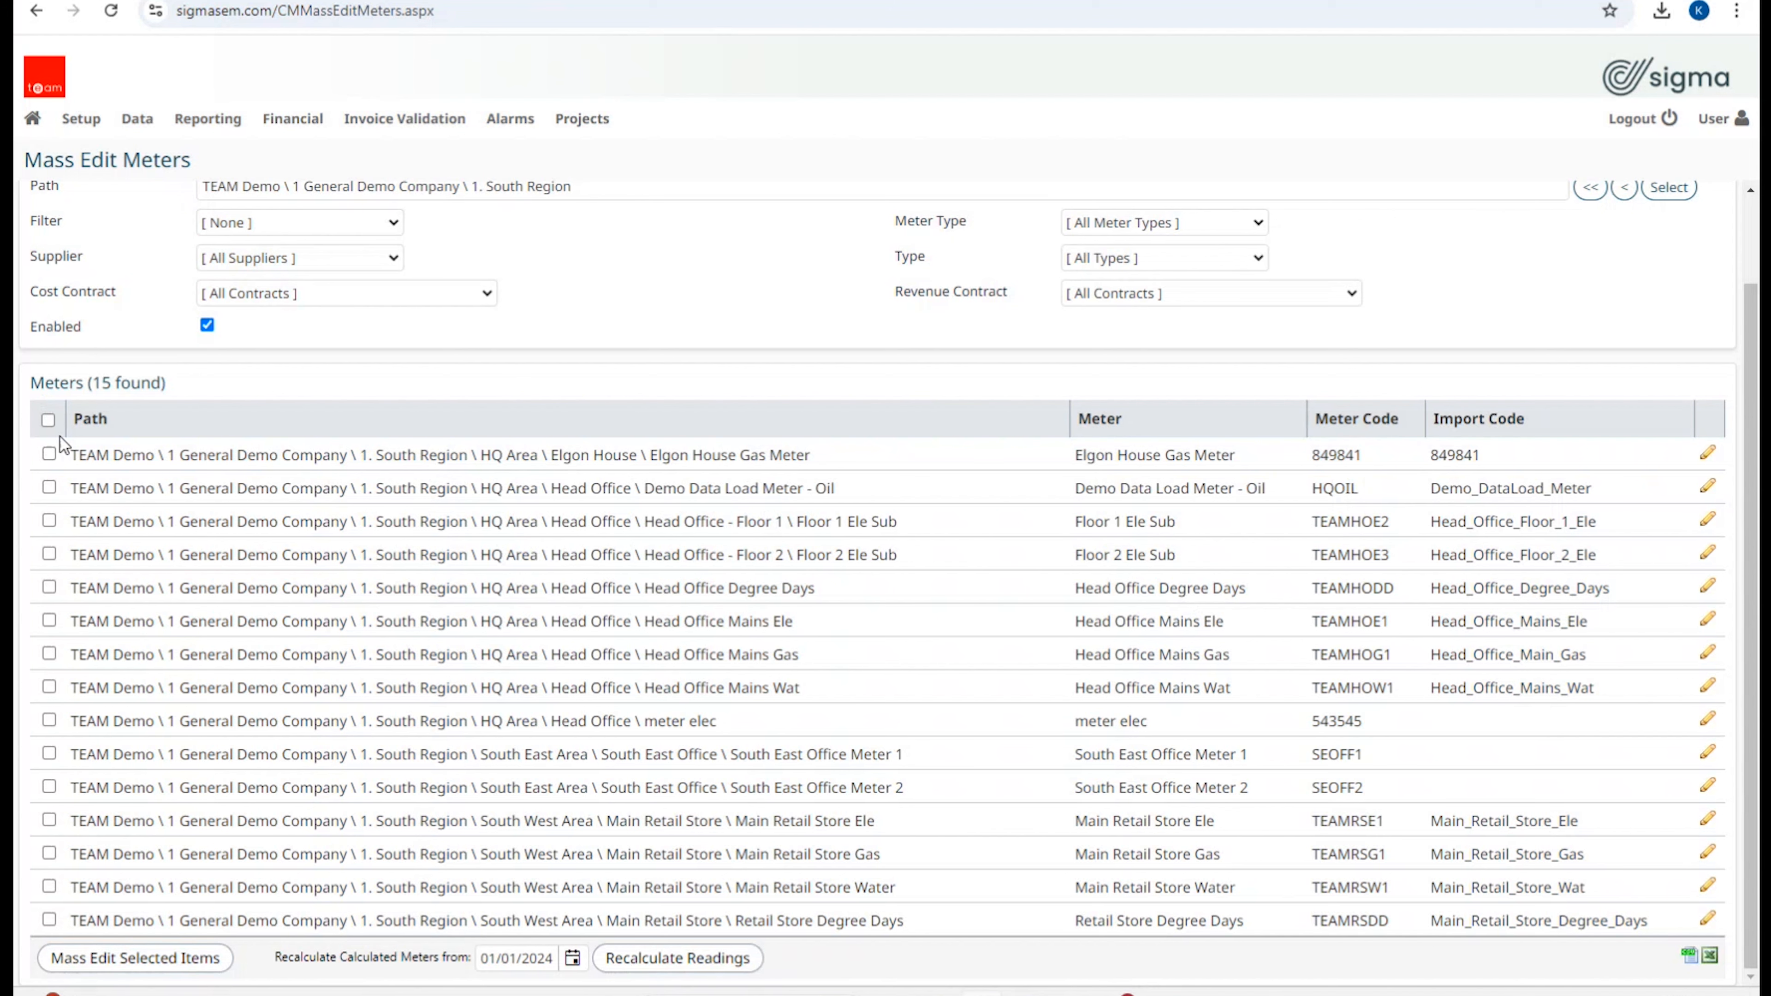
Step: Select all 15 South Region meters and open the Mass Edit dialog for them
left_click(49, 455)
left_click(49, 487)
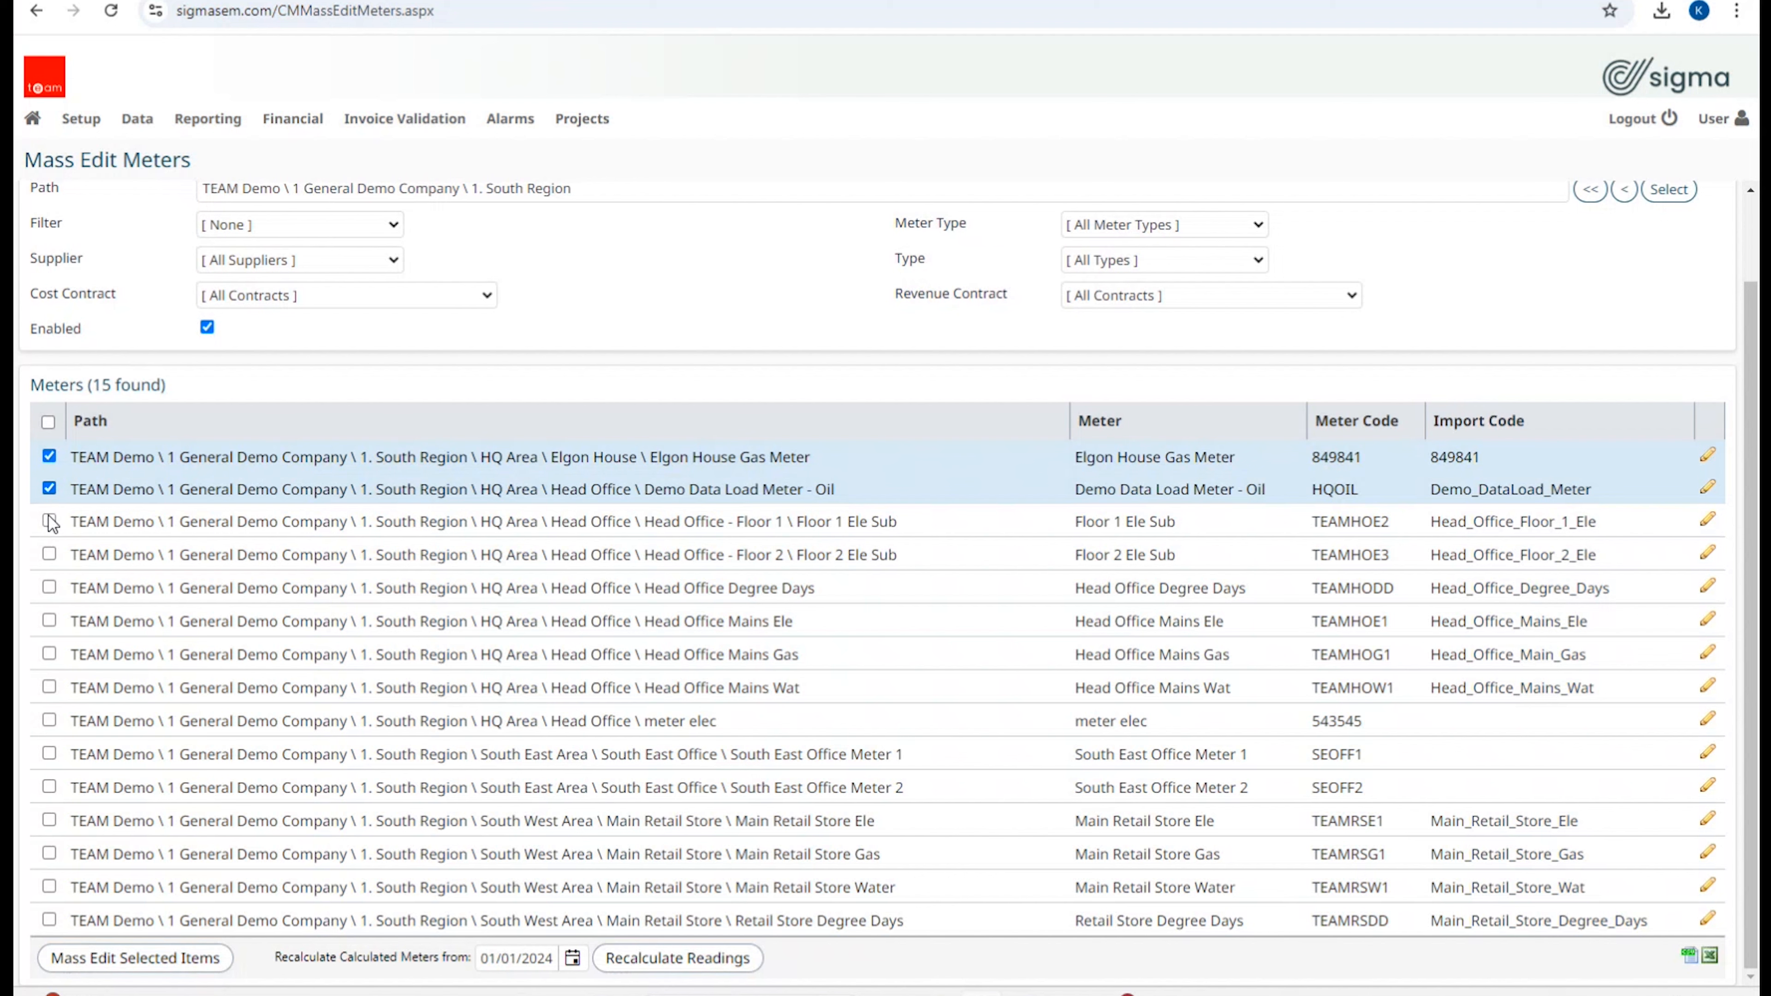
left_click(49, 521)
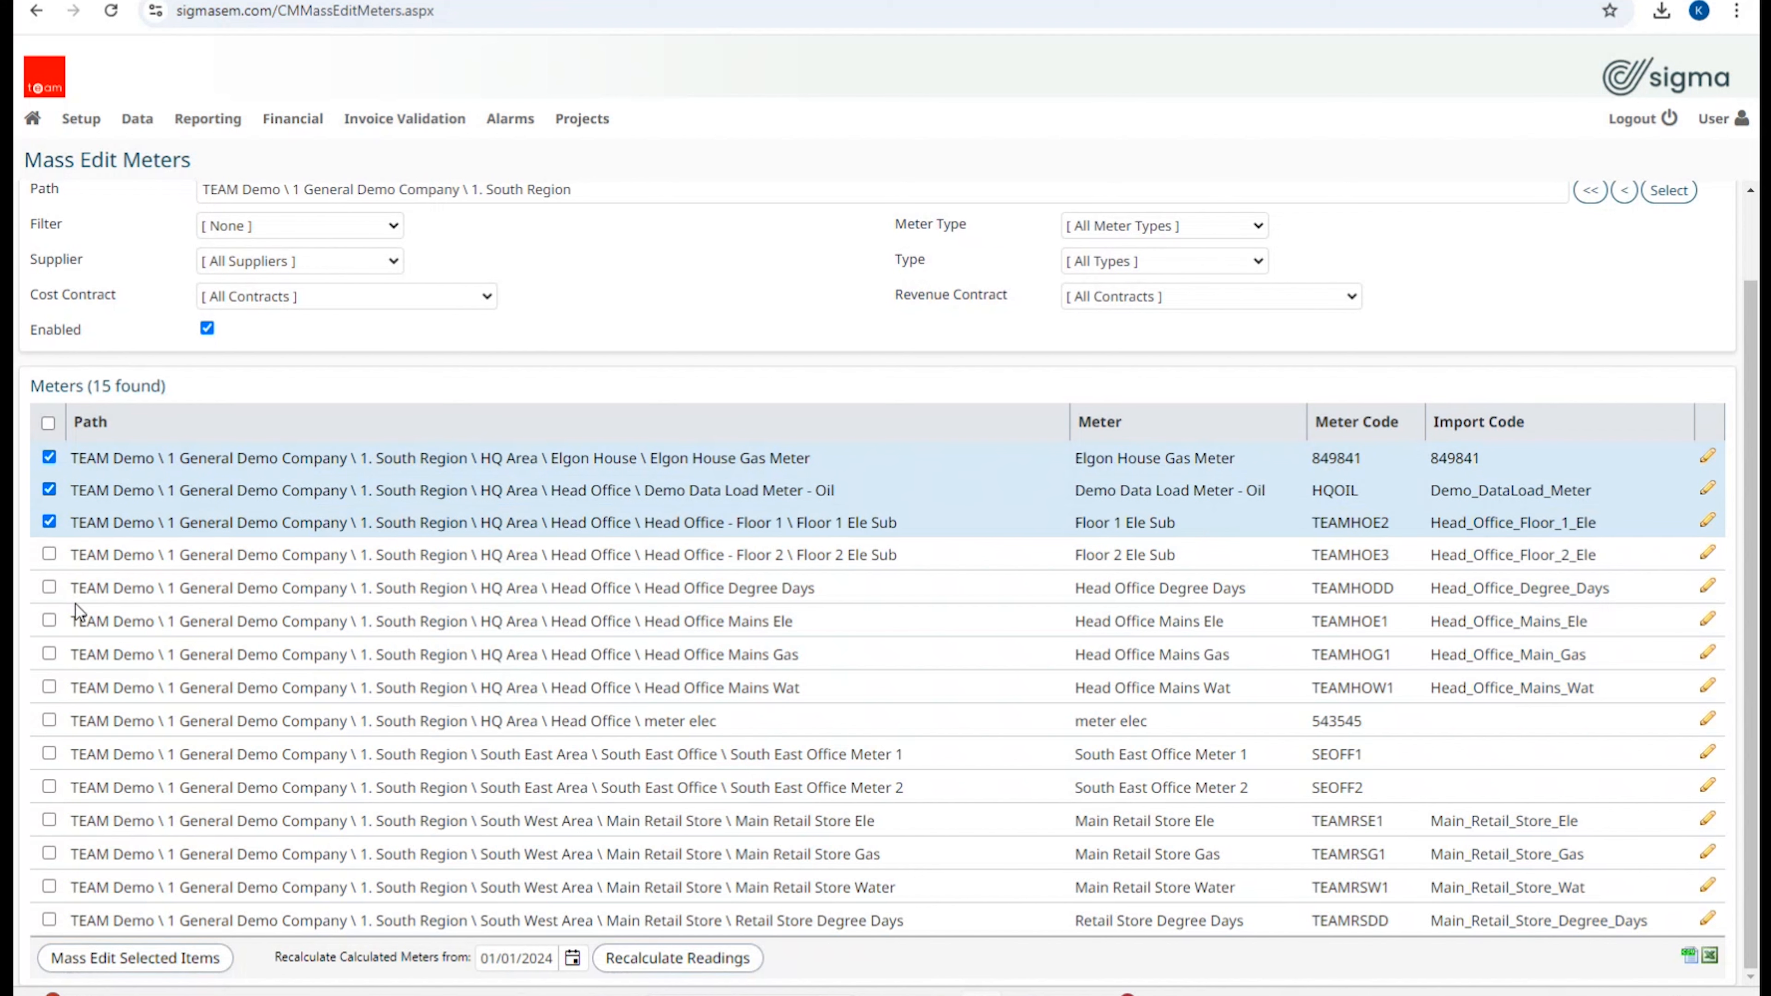
left_click(46, 425)
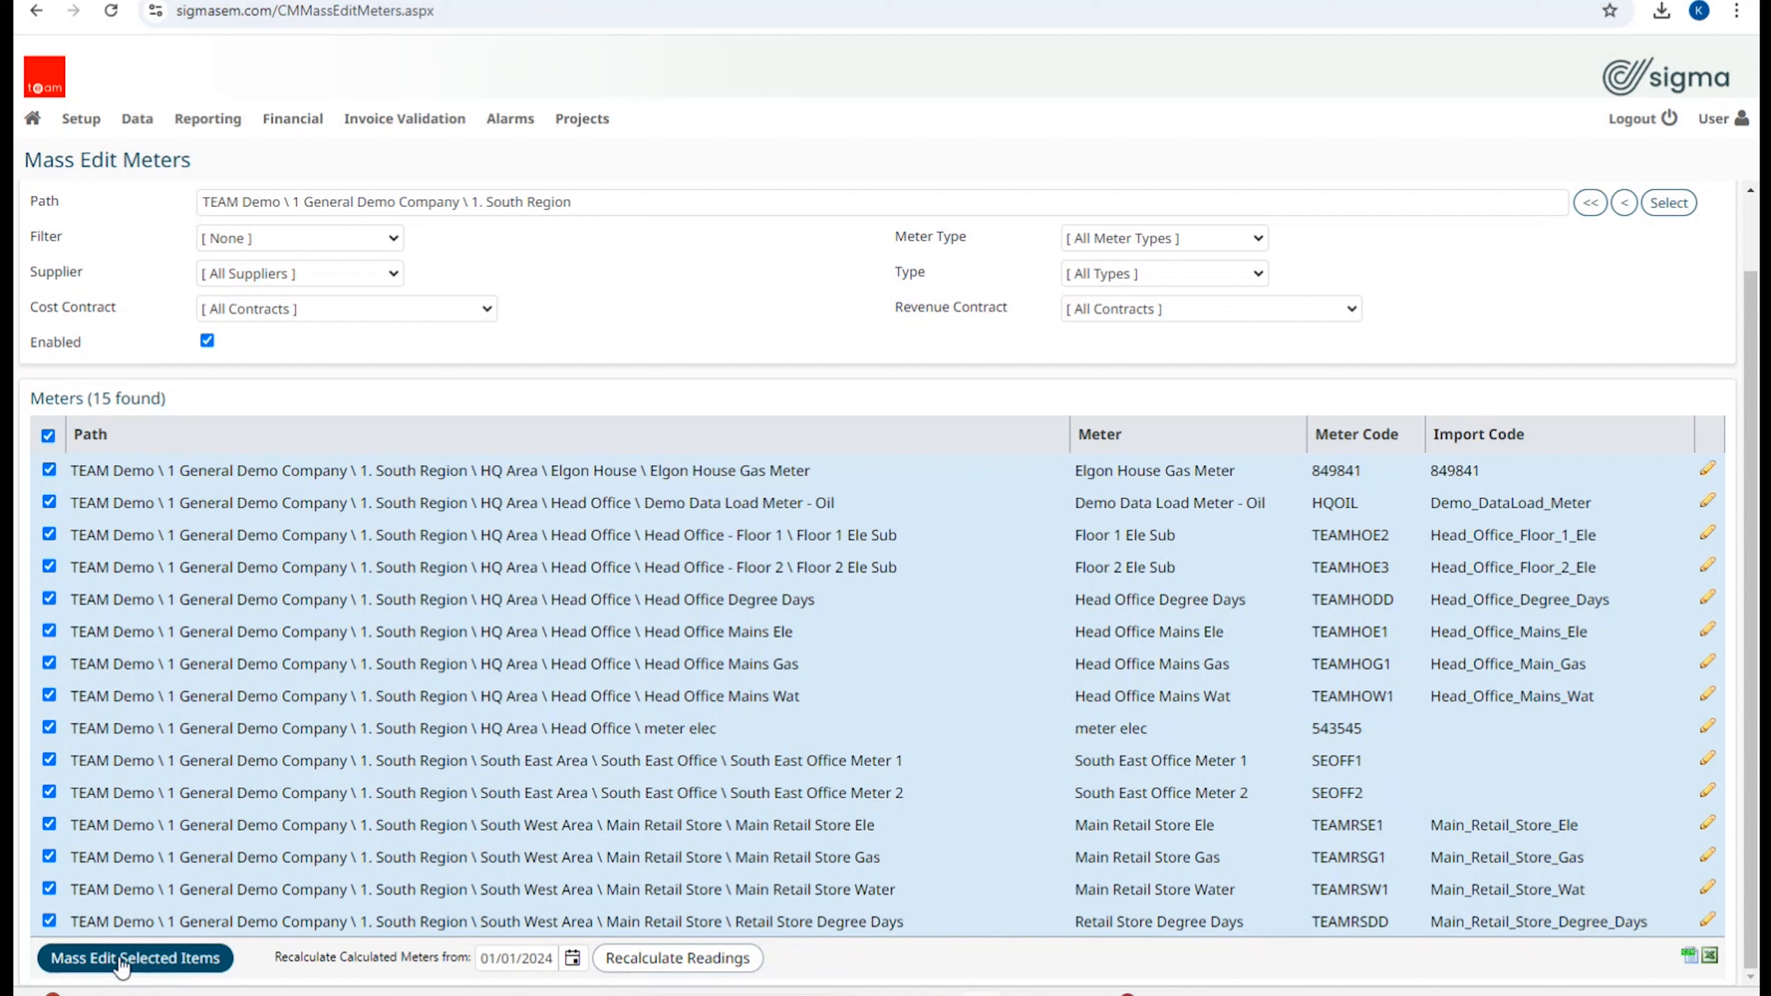
left_click(122, 962)
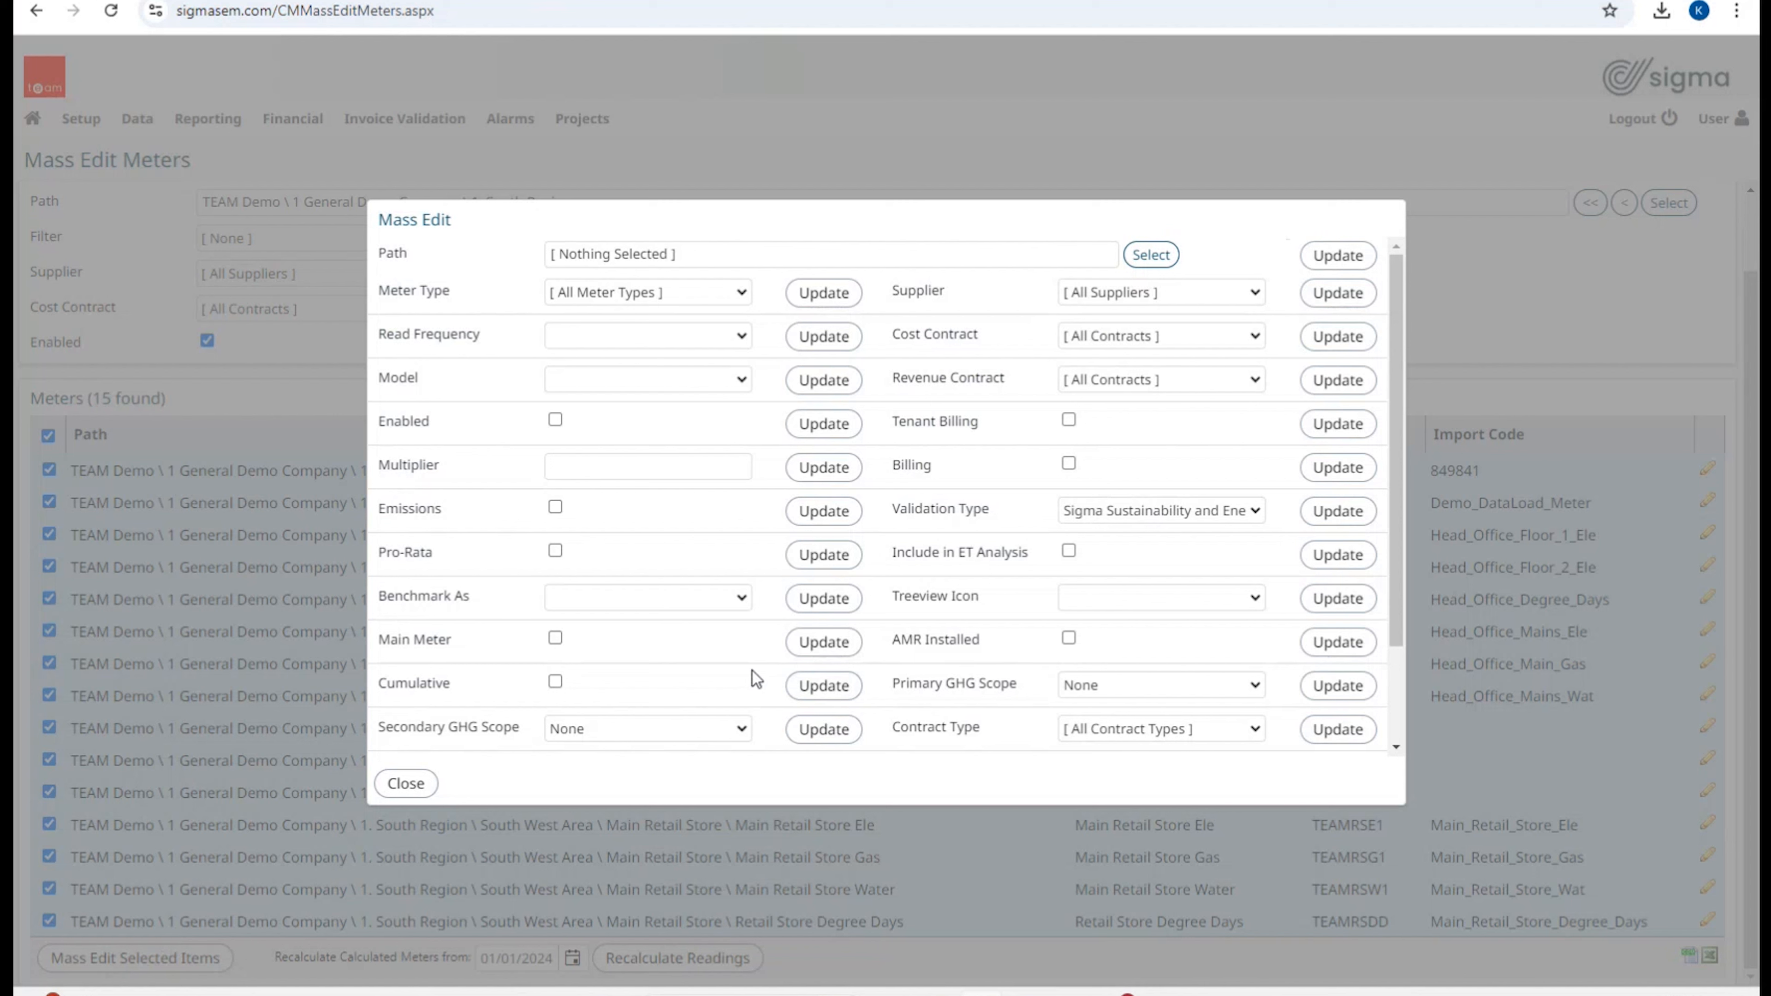
Step: Check the Primary GHG Scope options, leaving None, and toggle Billing on then back off
scroll(732, 427, "down", 3)
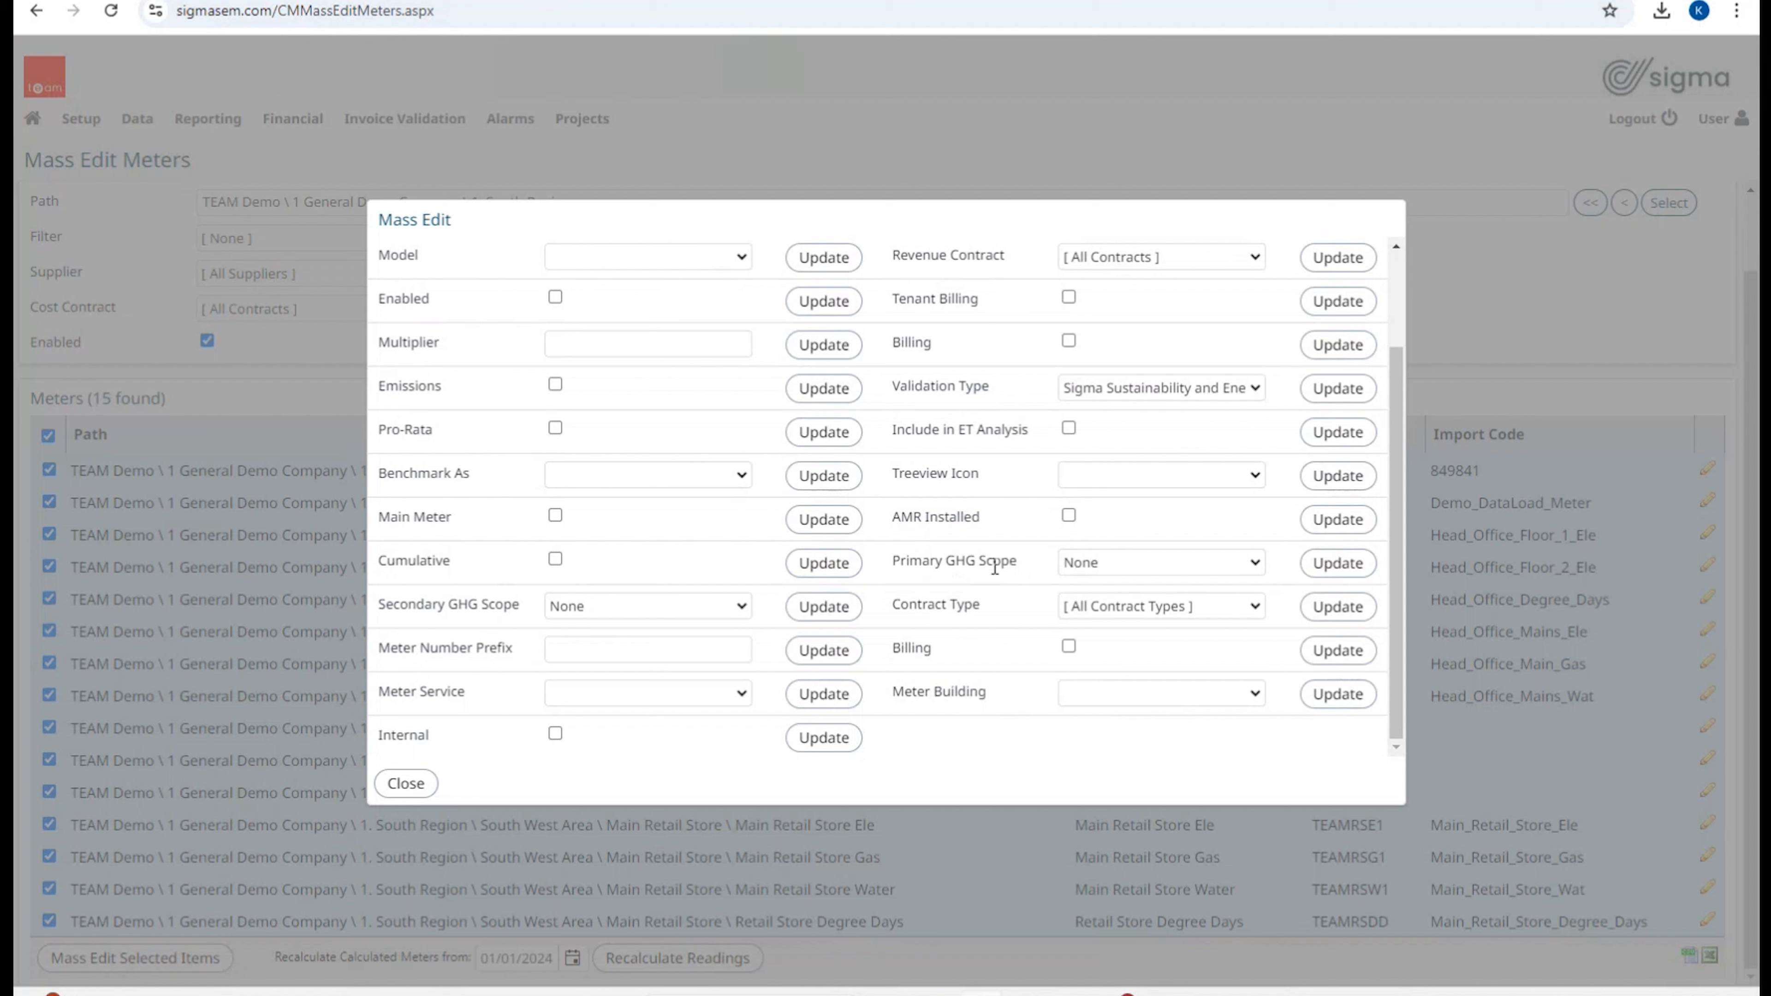
left_click(1255, 562)
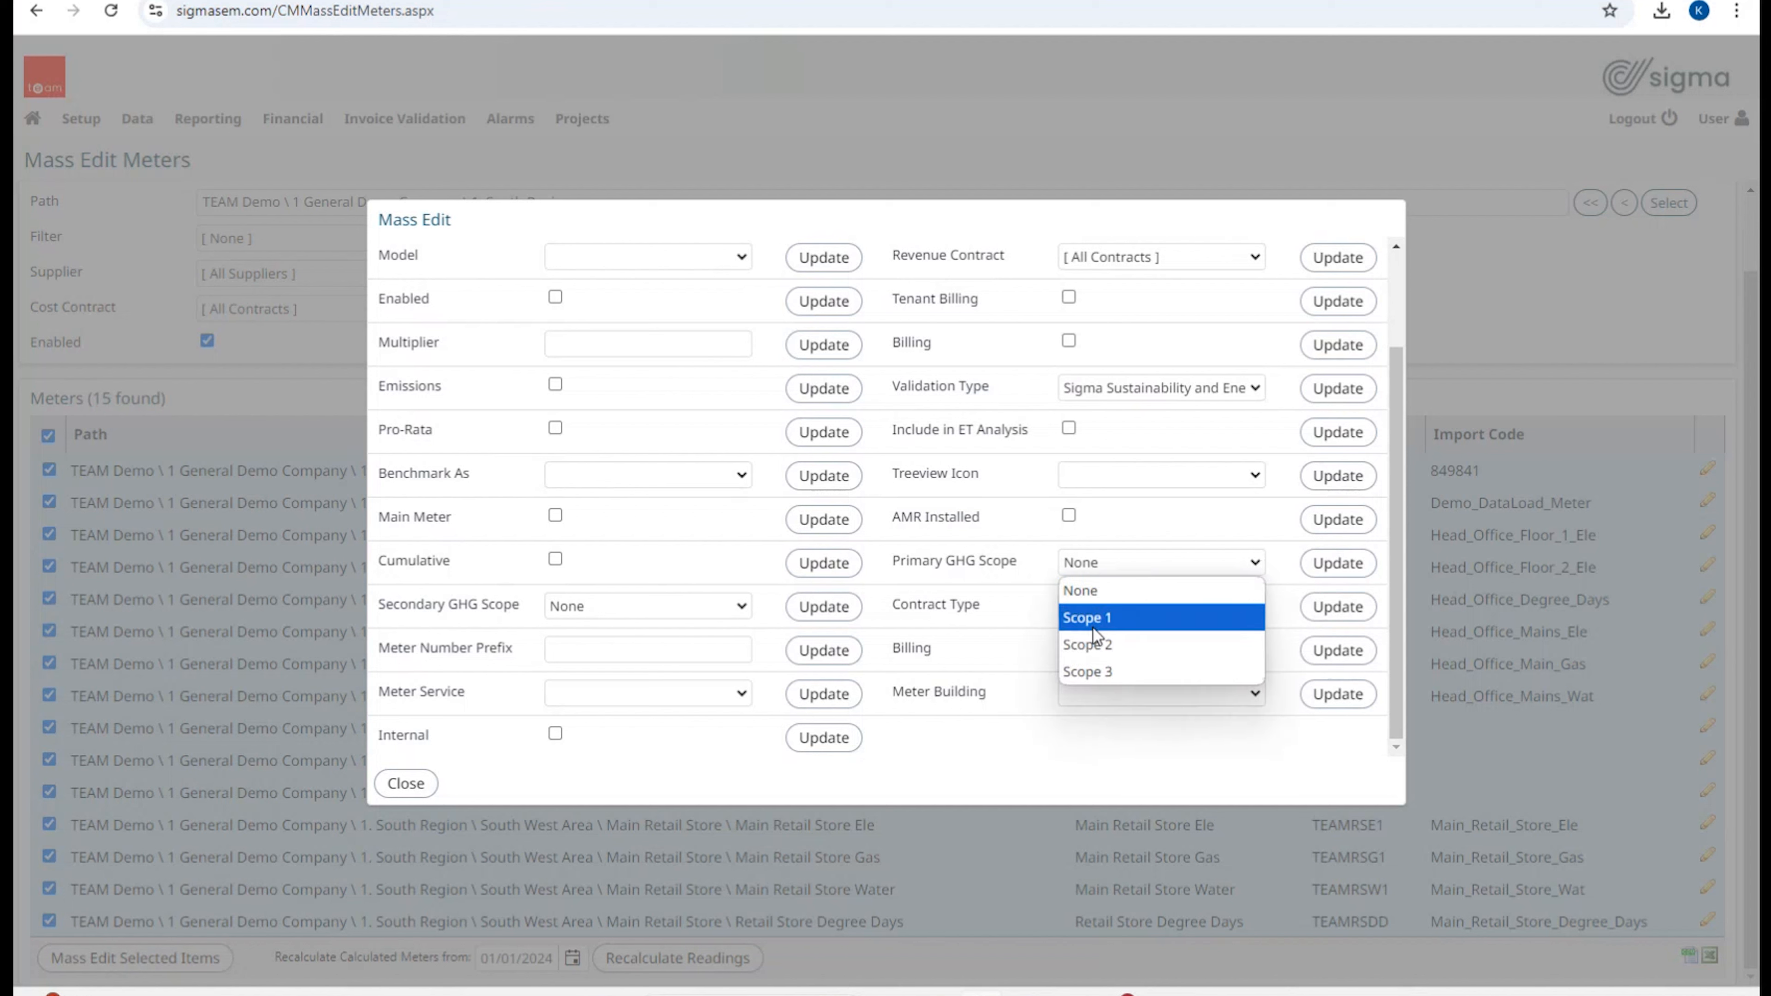
left_click(1053, 753)
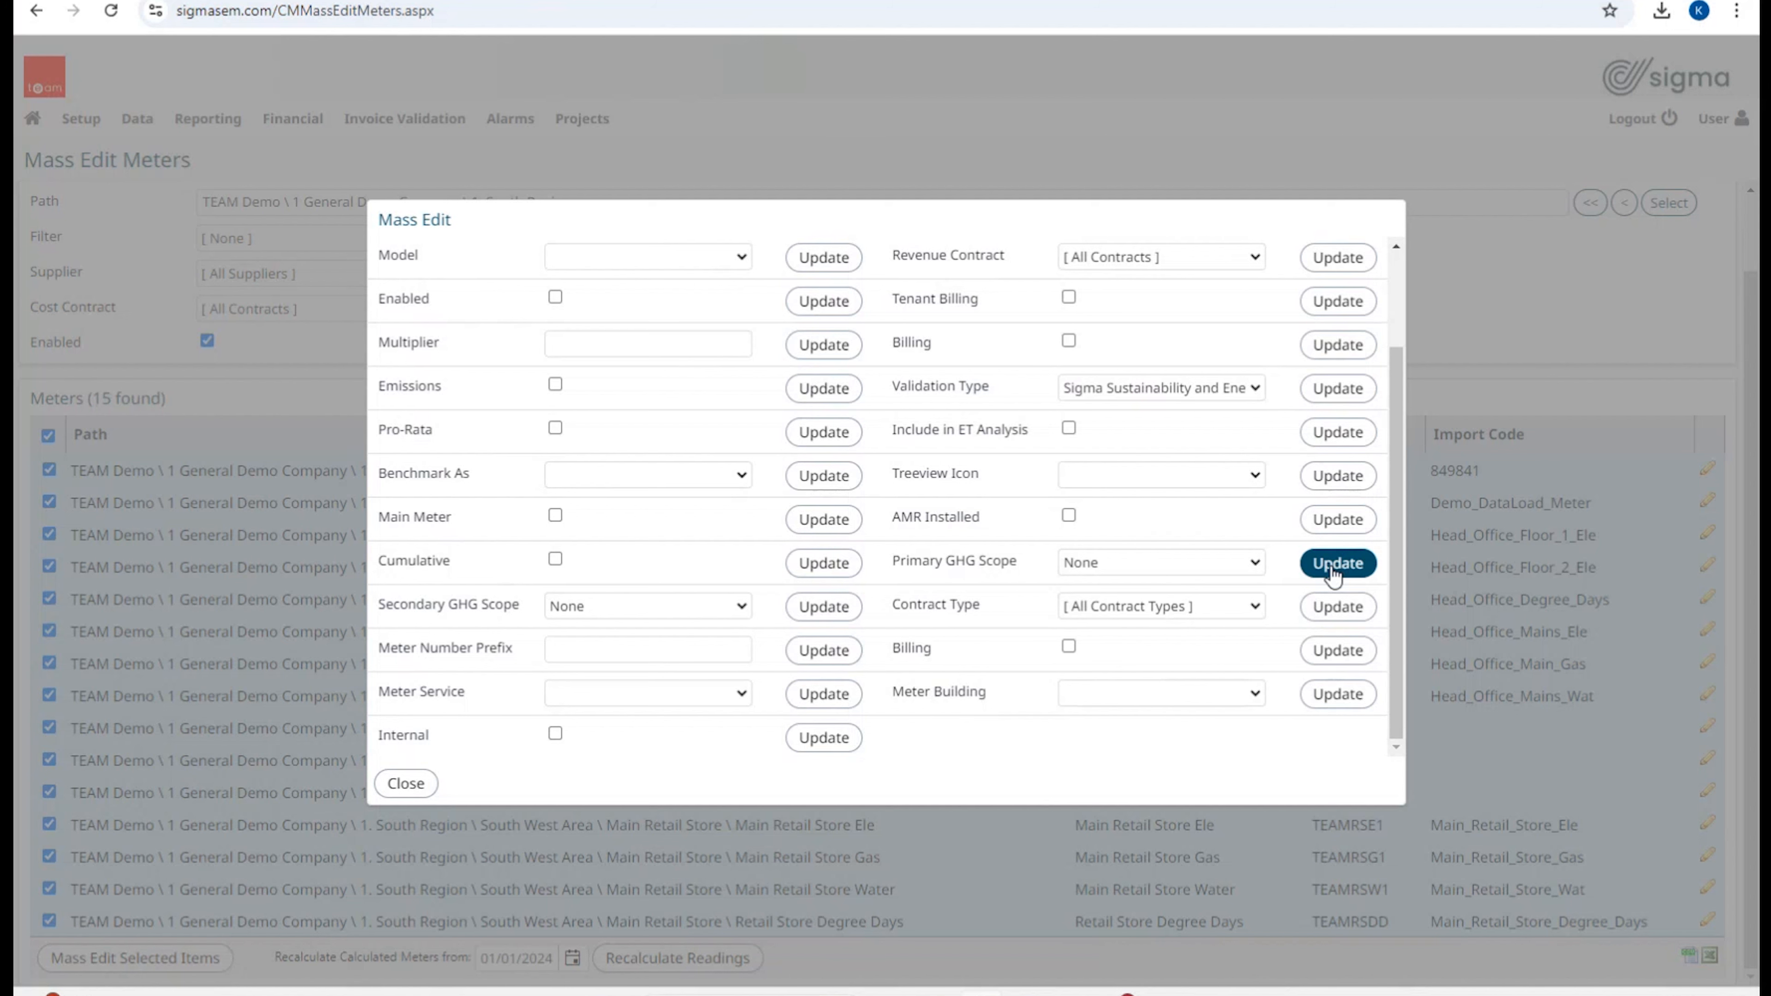
scroll(981, 560, "up", 2)
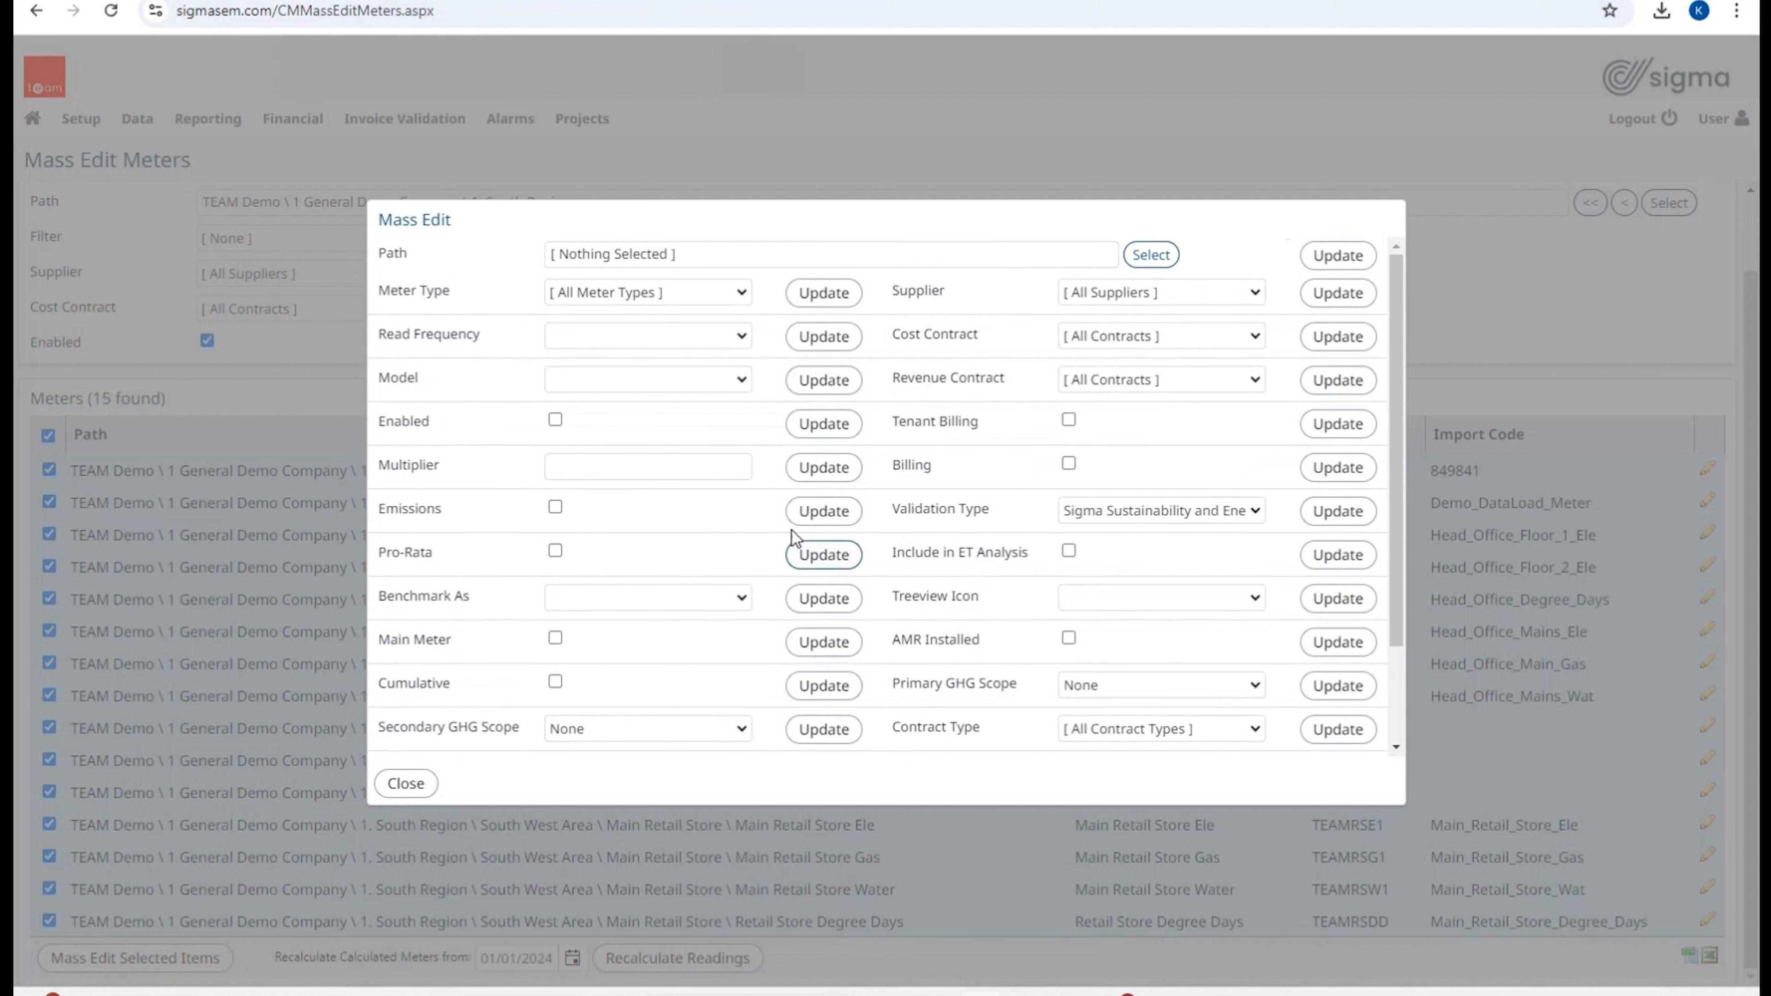
left_click(1069, 464)
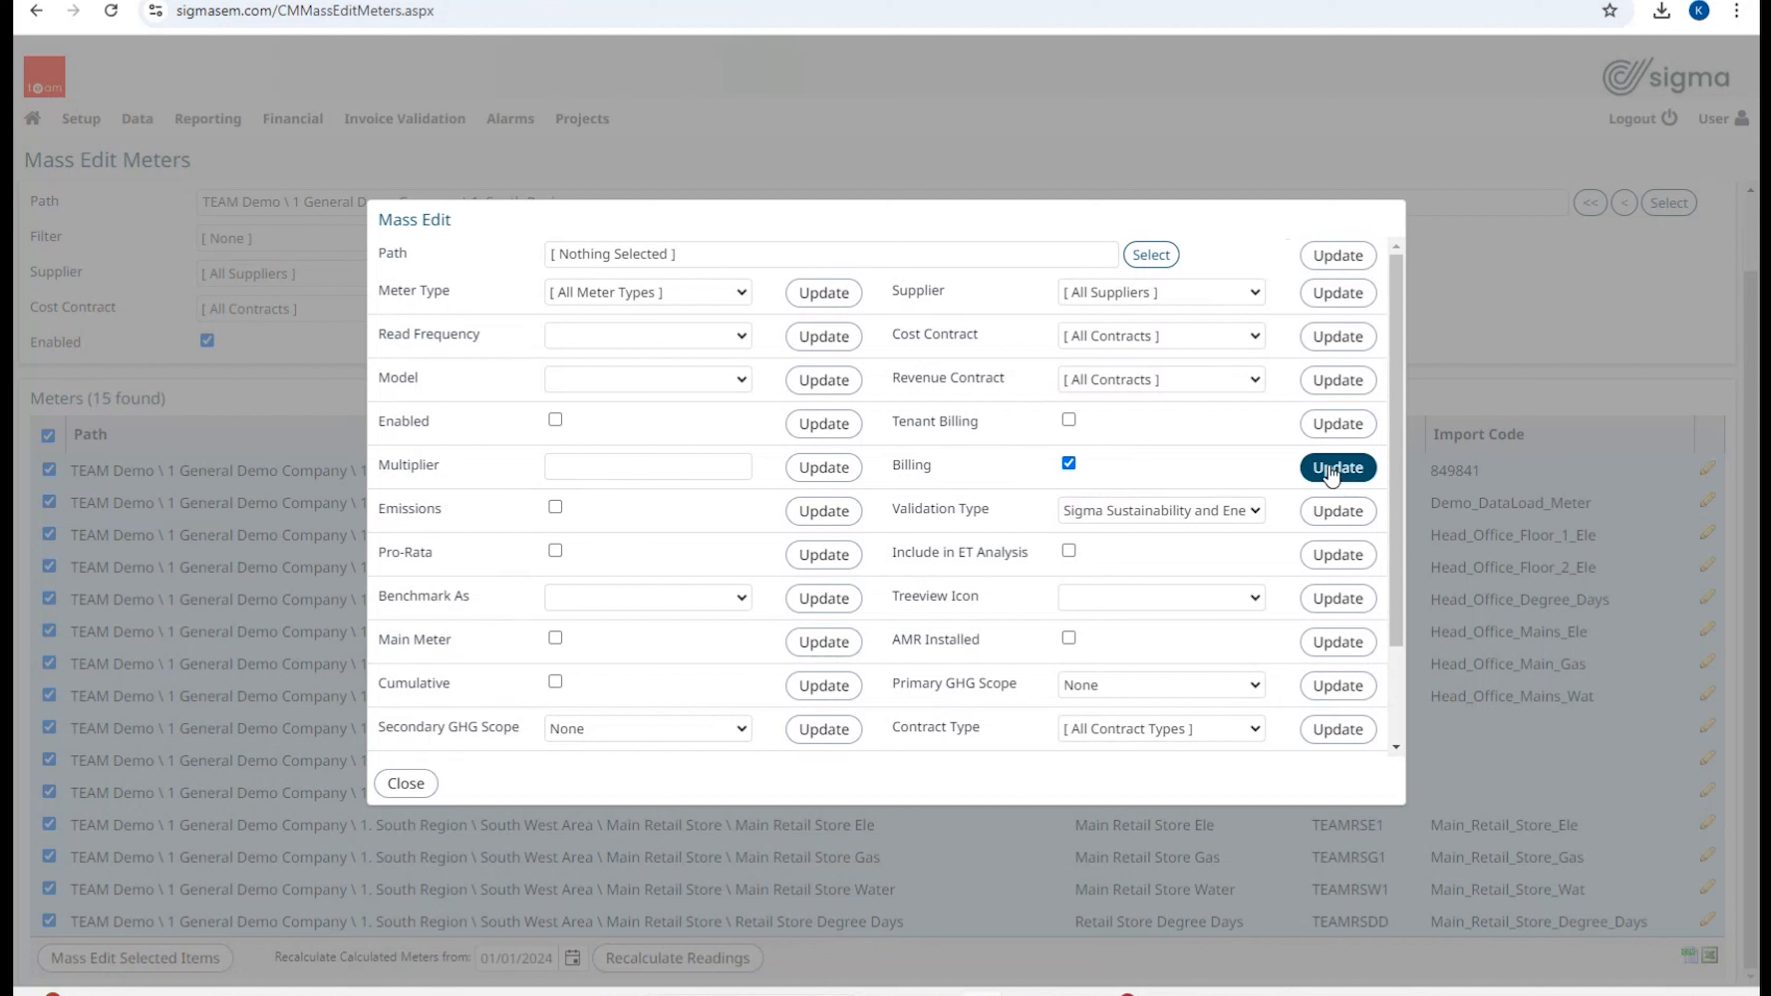
left_click(1069, 464)
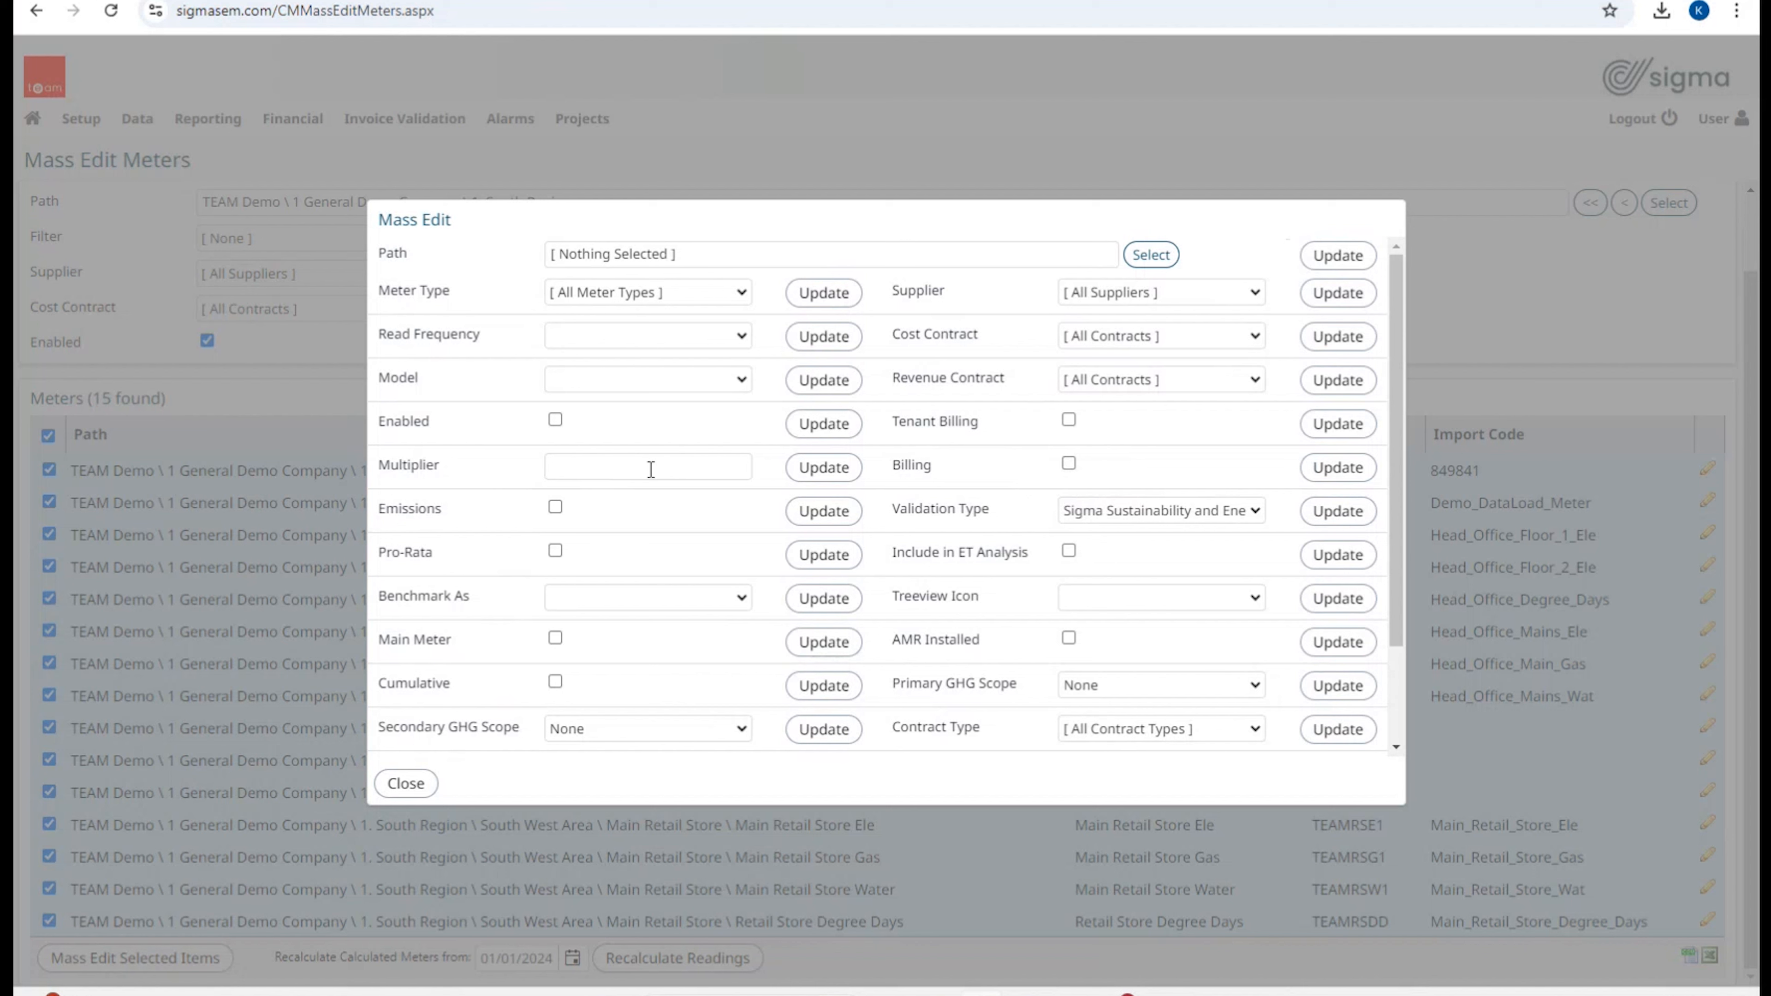
Step: Apply Half Hourly read frequency to all meters, close the dialog, and deselect every meter
left_click(741, 337)
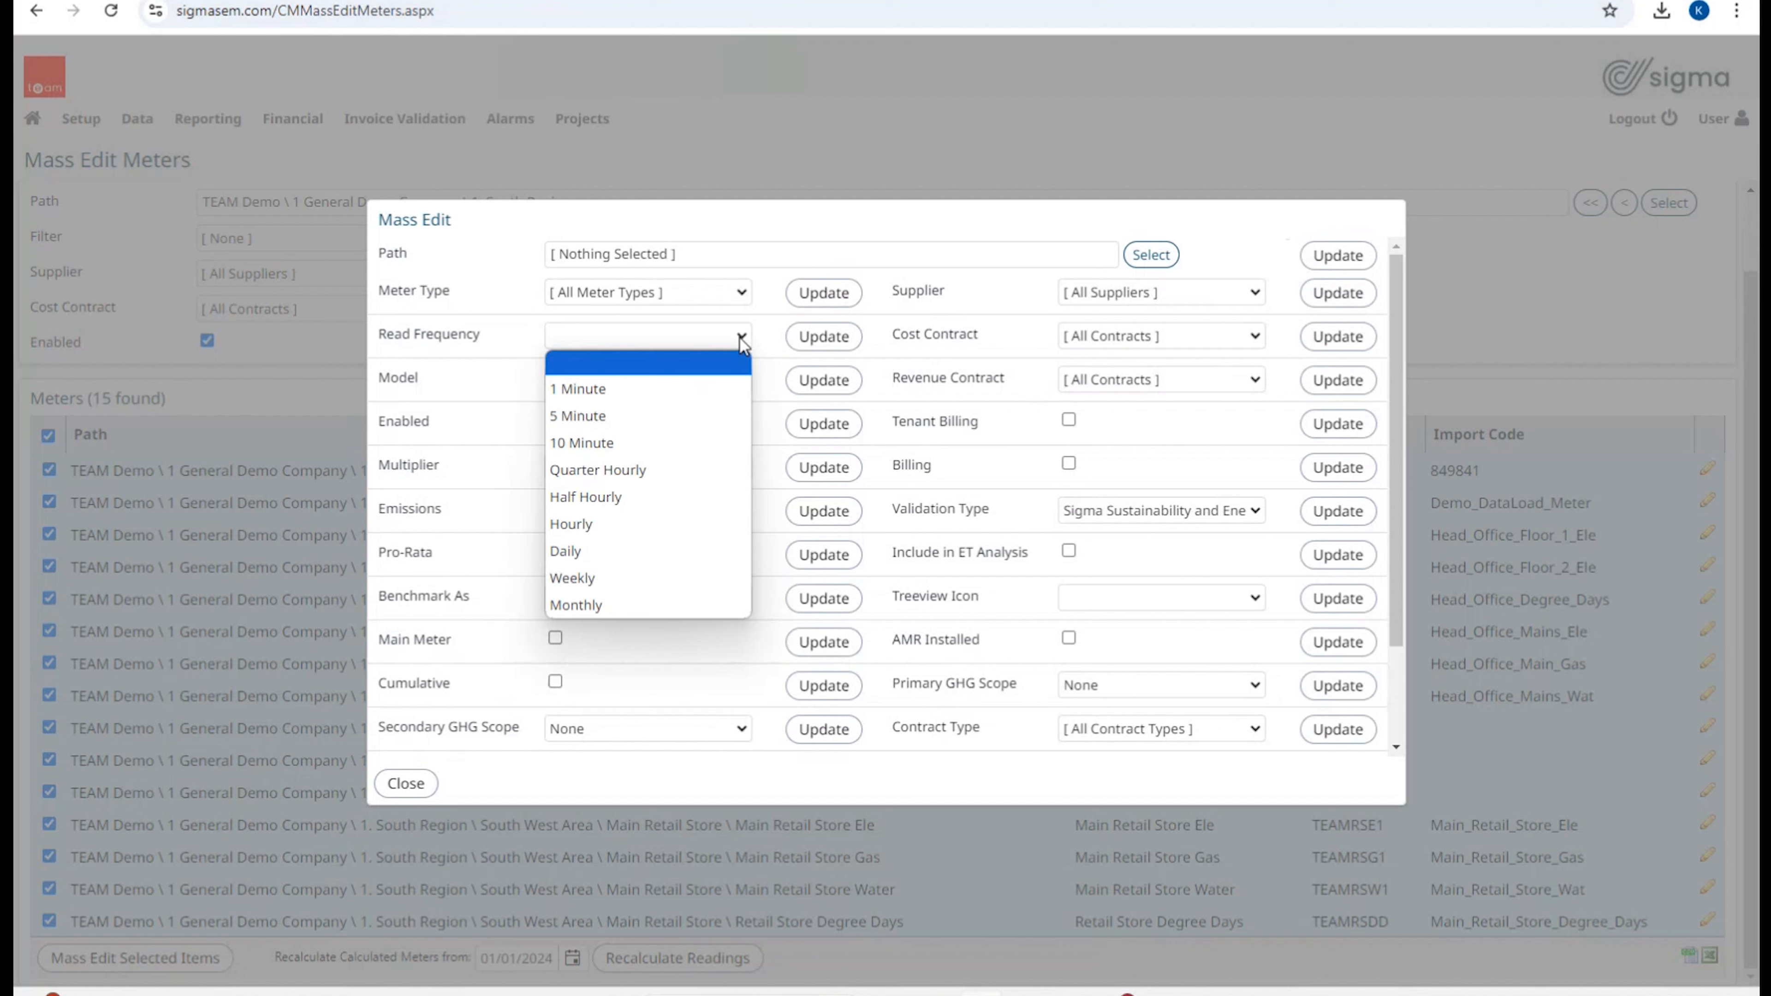
left_click(643, 508)
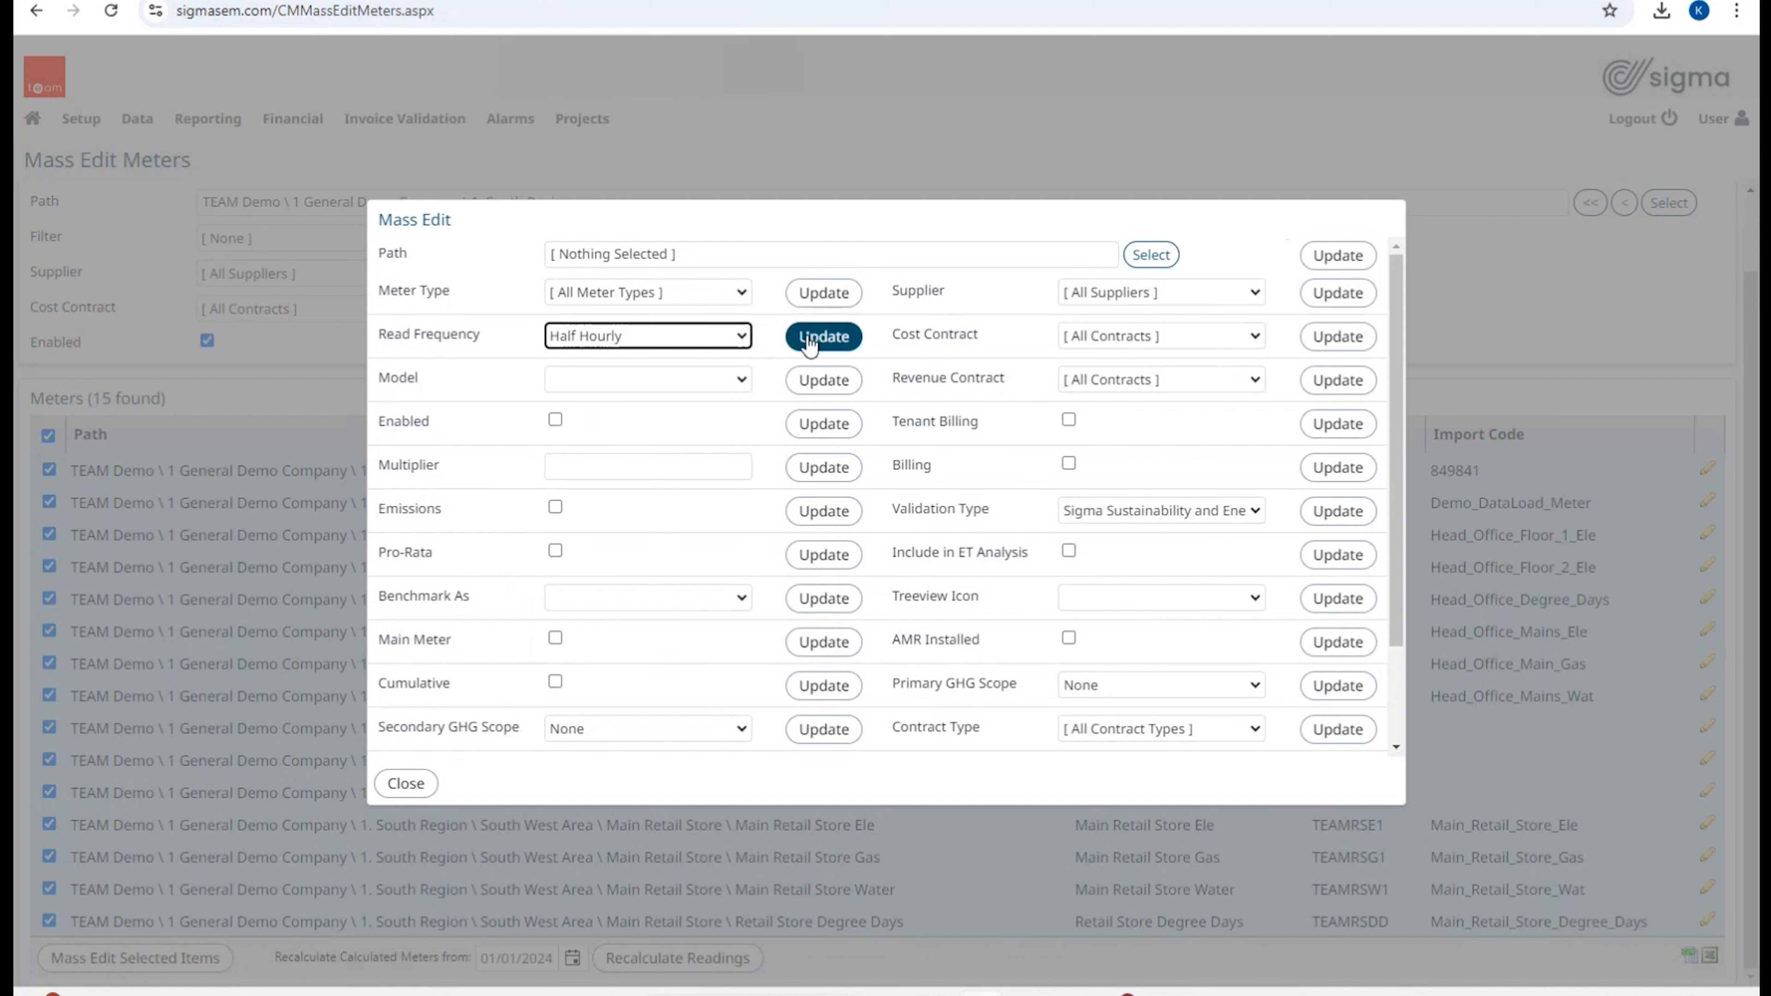
left_click(809, 338)
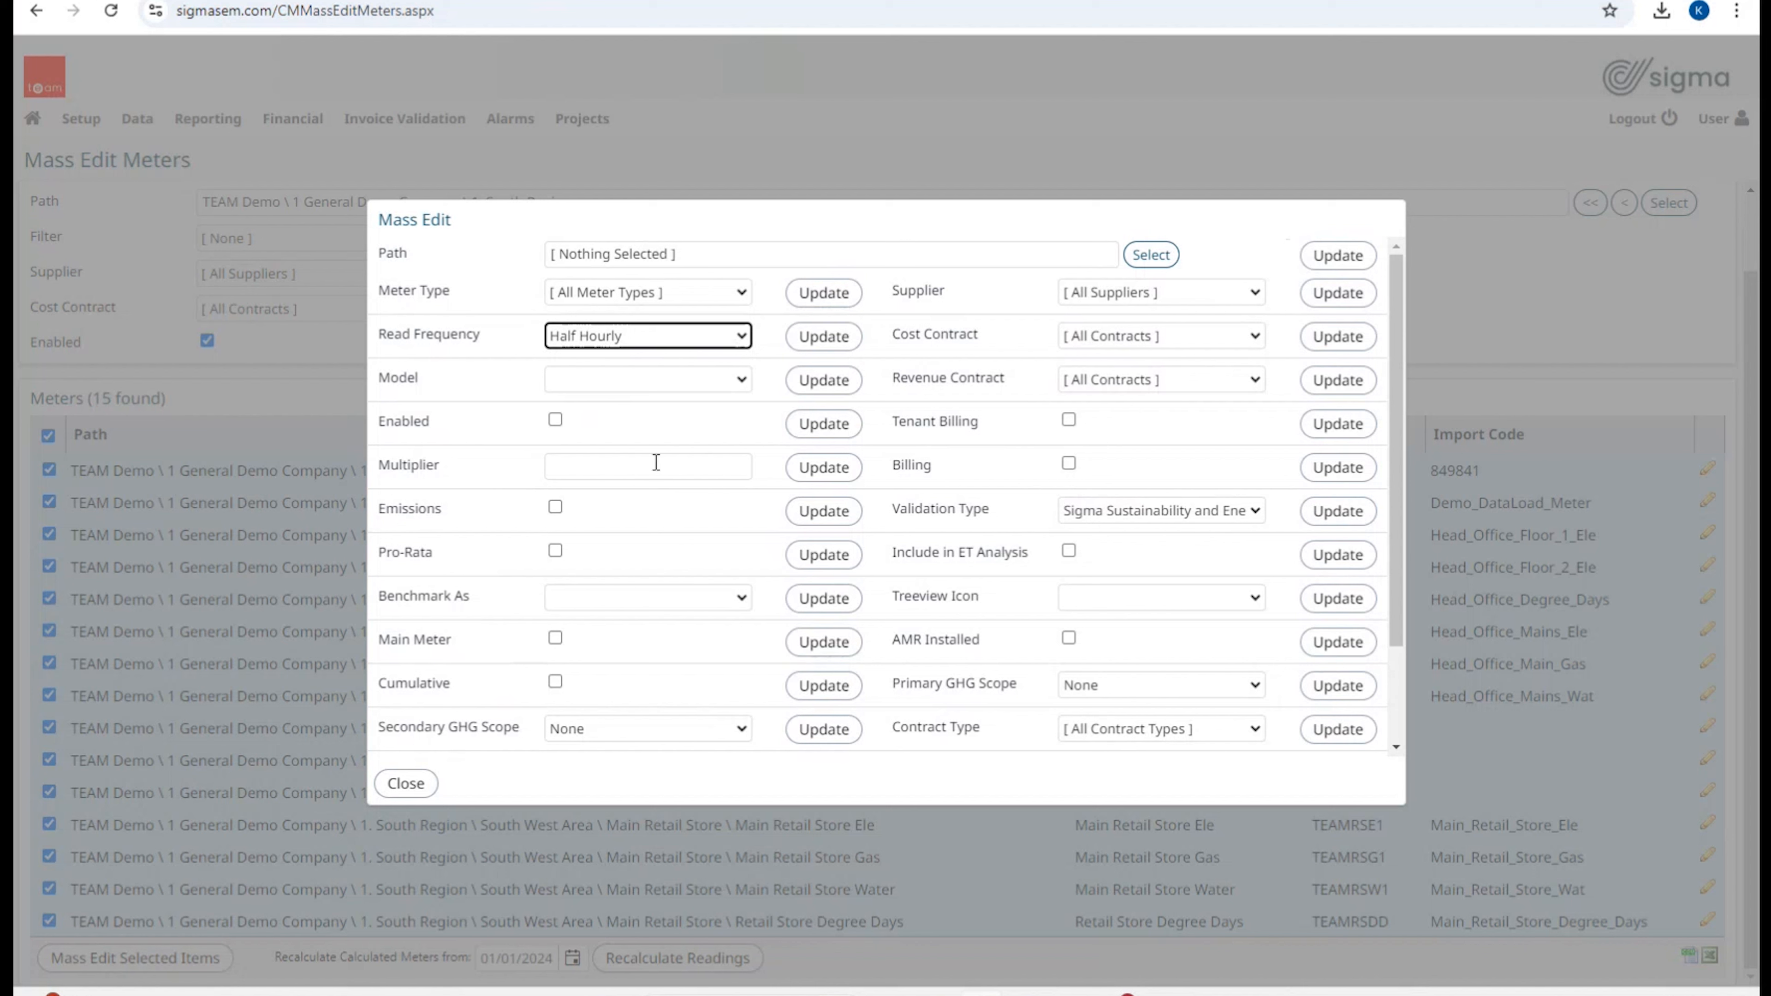
left_click(406, 784)
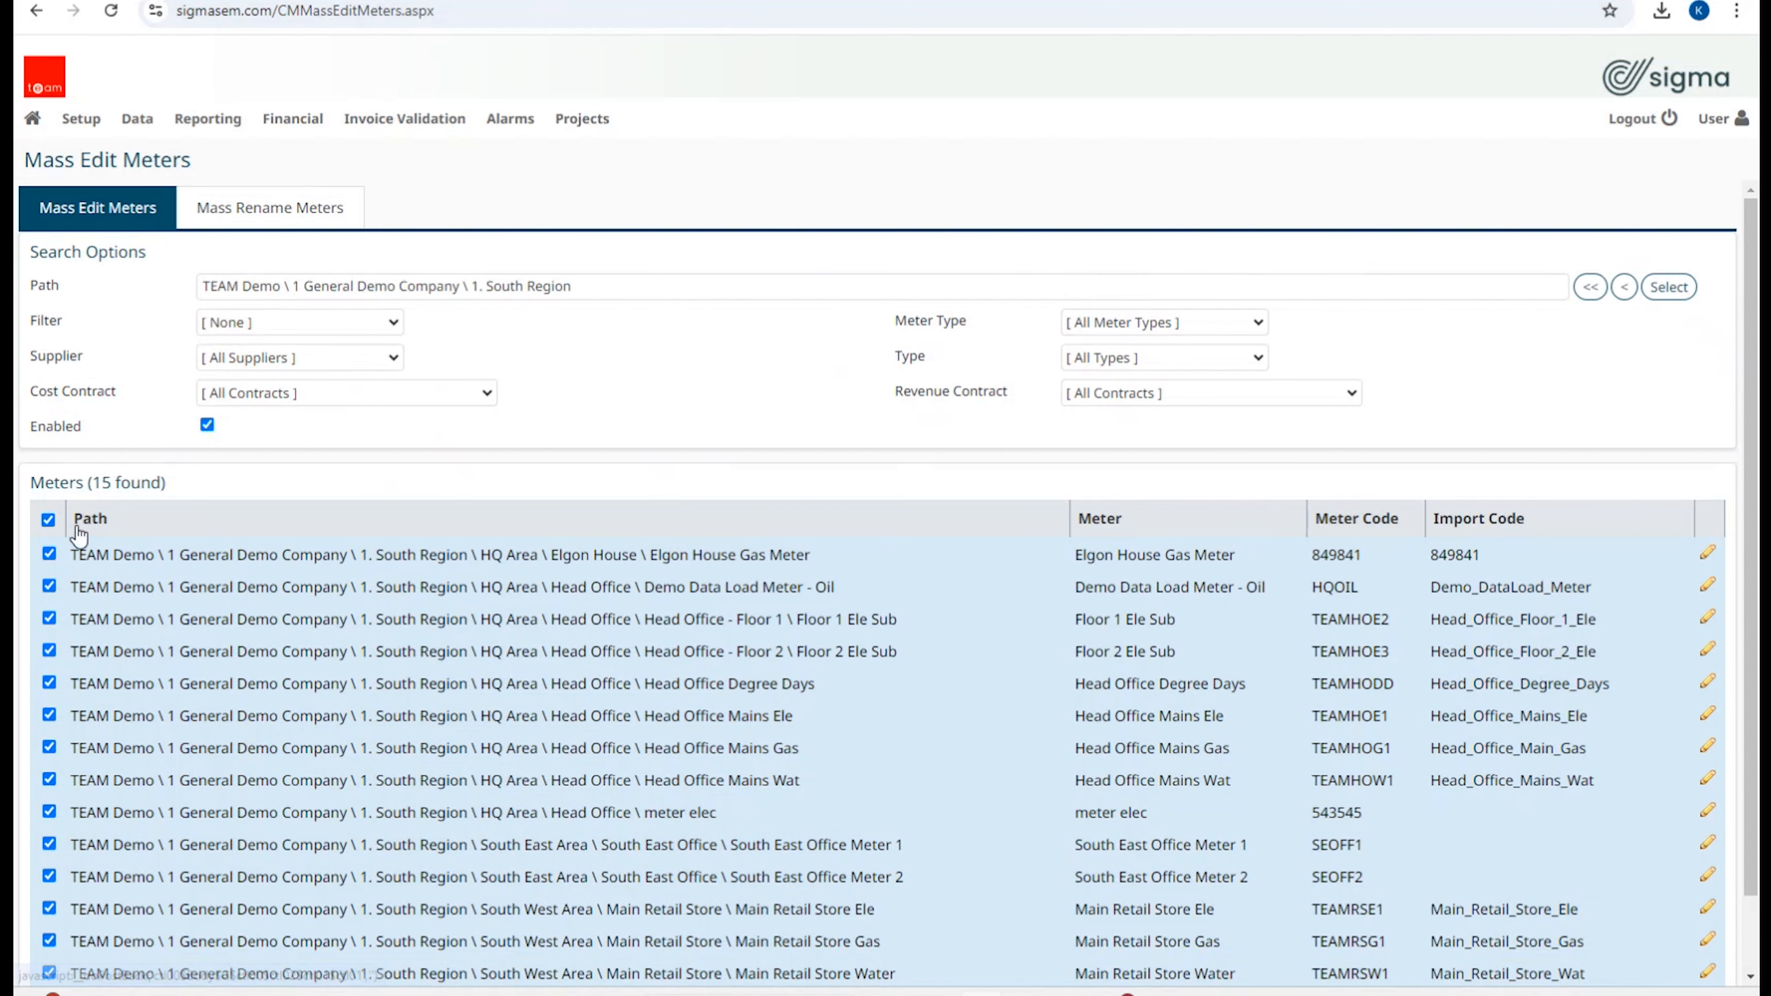
left_click(48, 520)
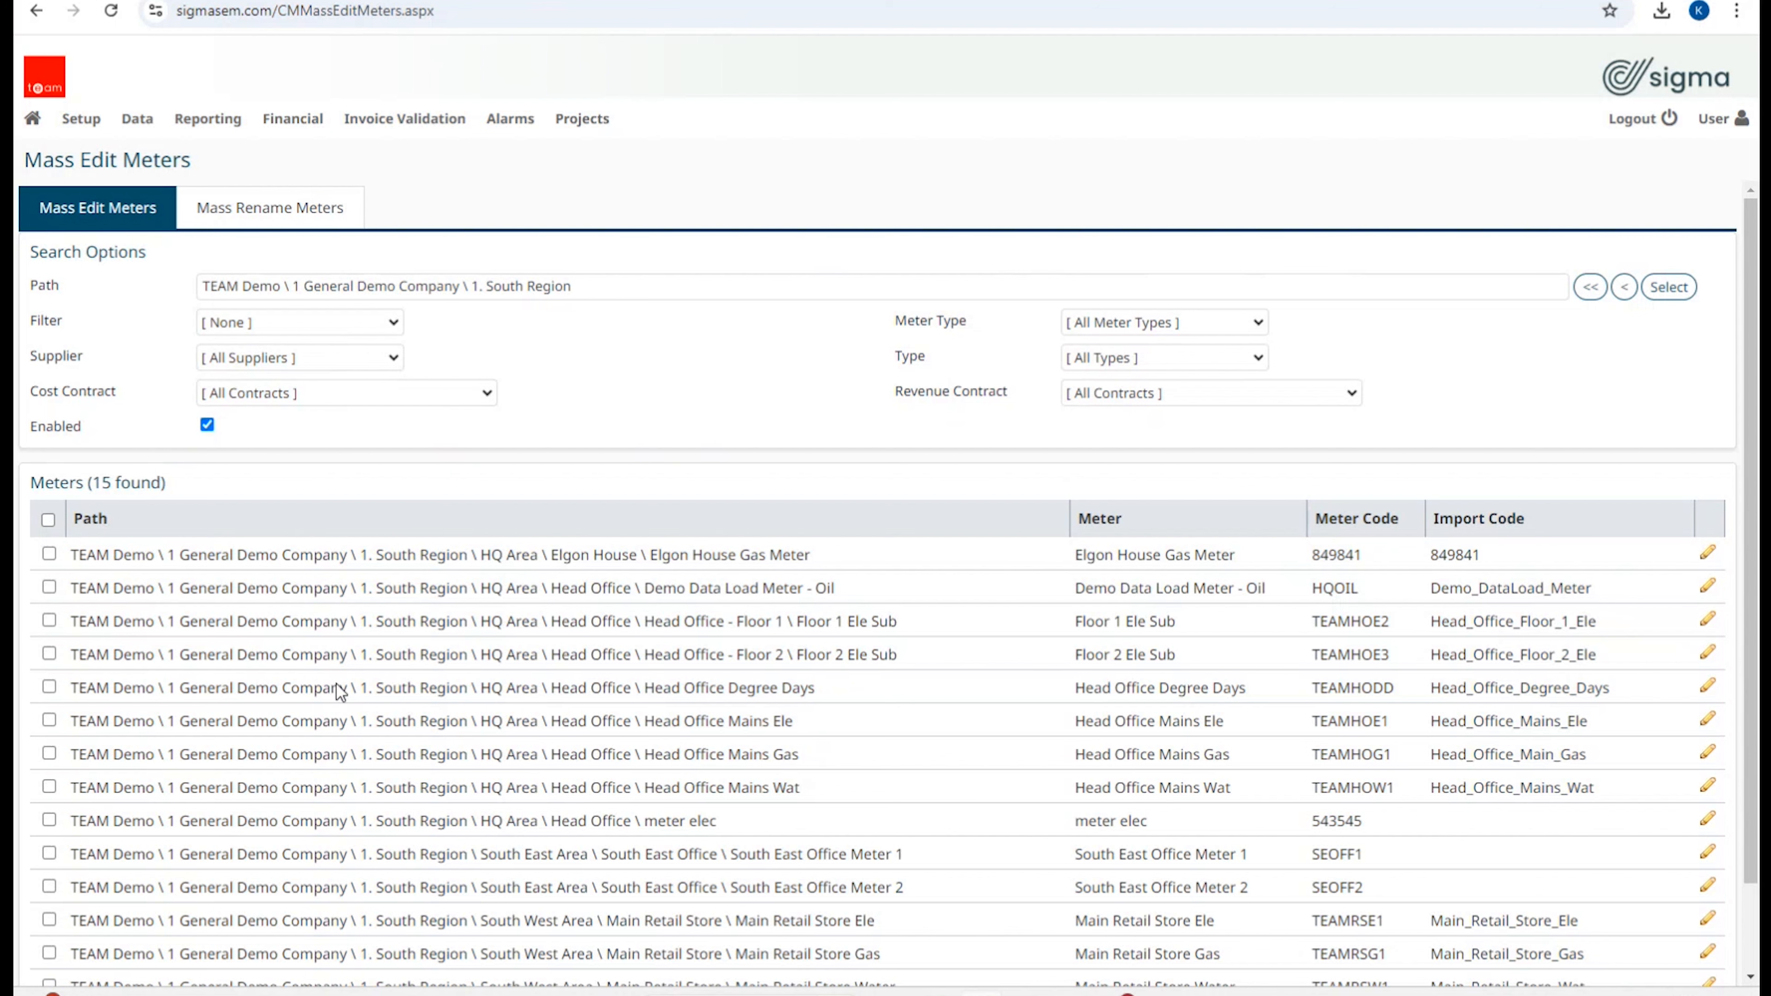
left_click(48, 520)
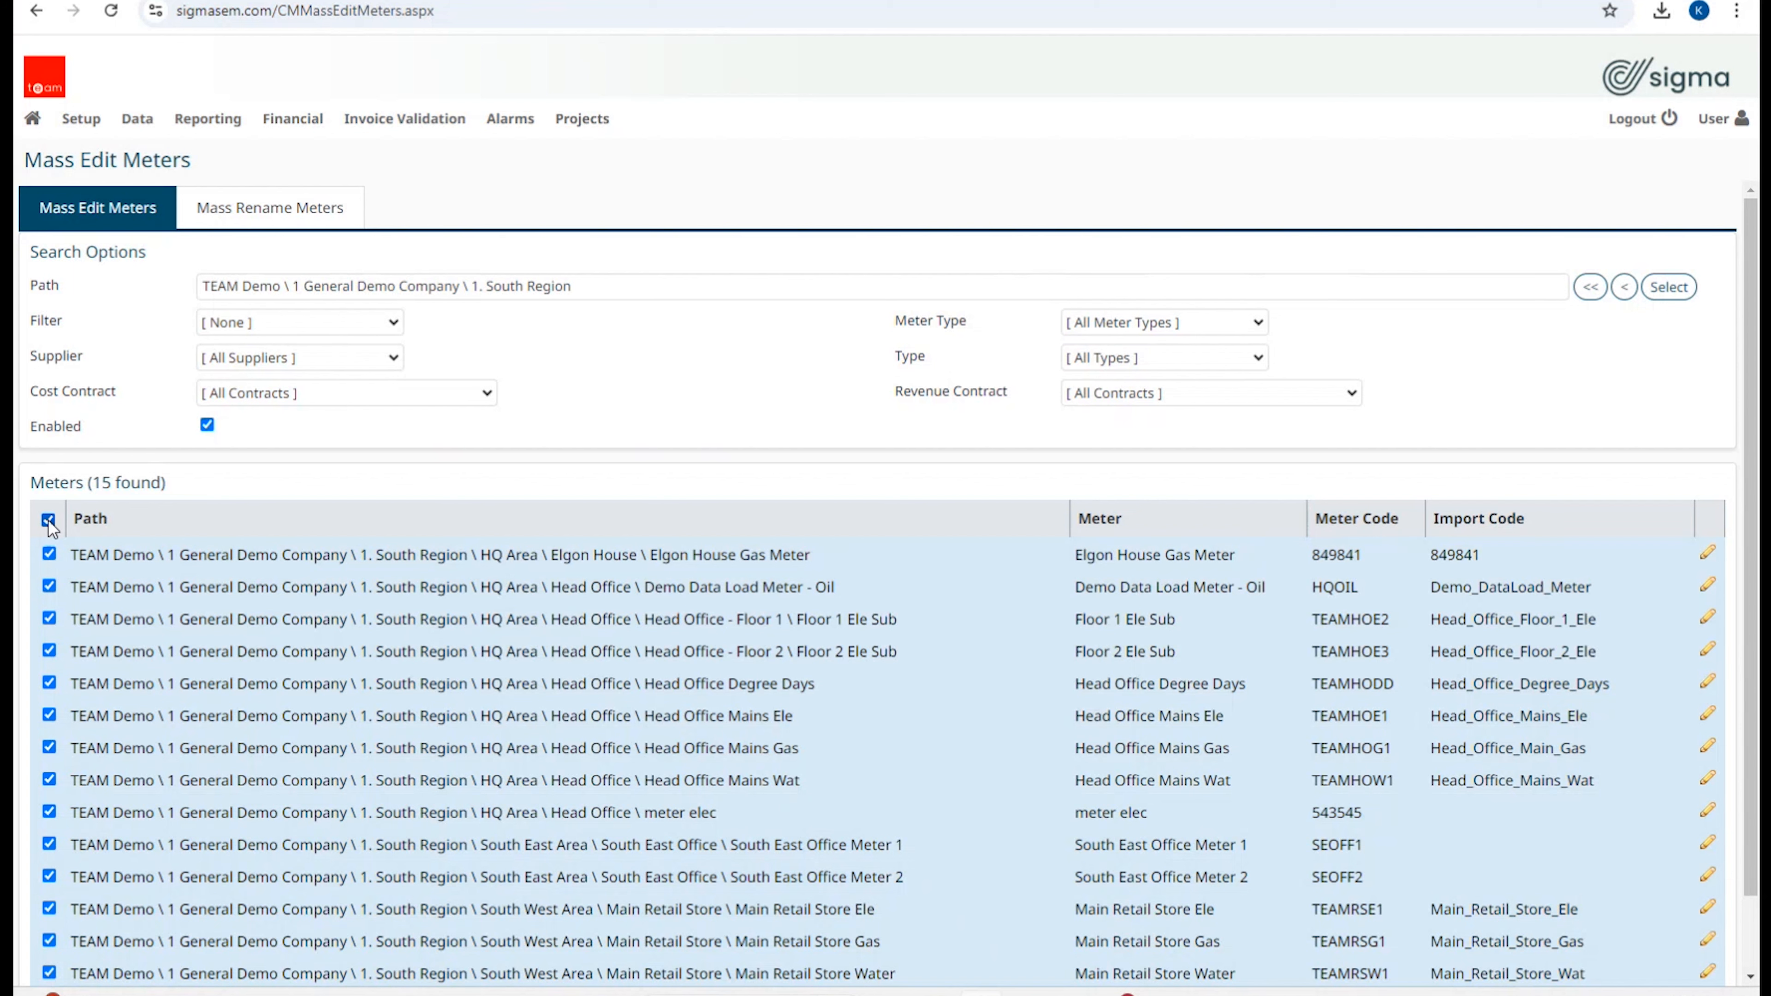
left_click(48, 520)
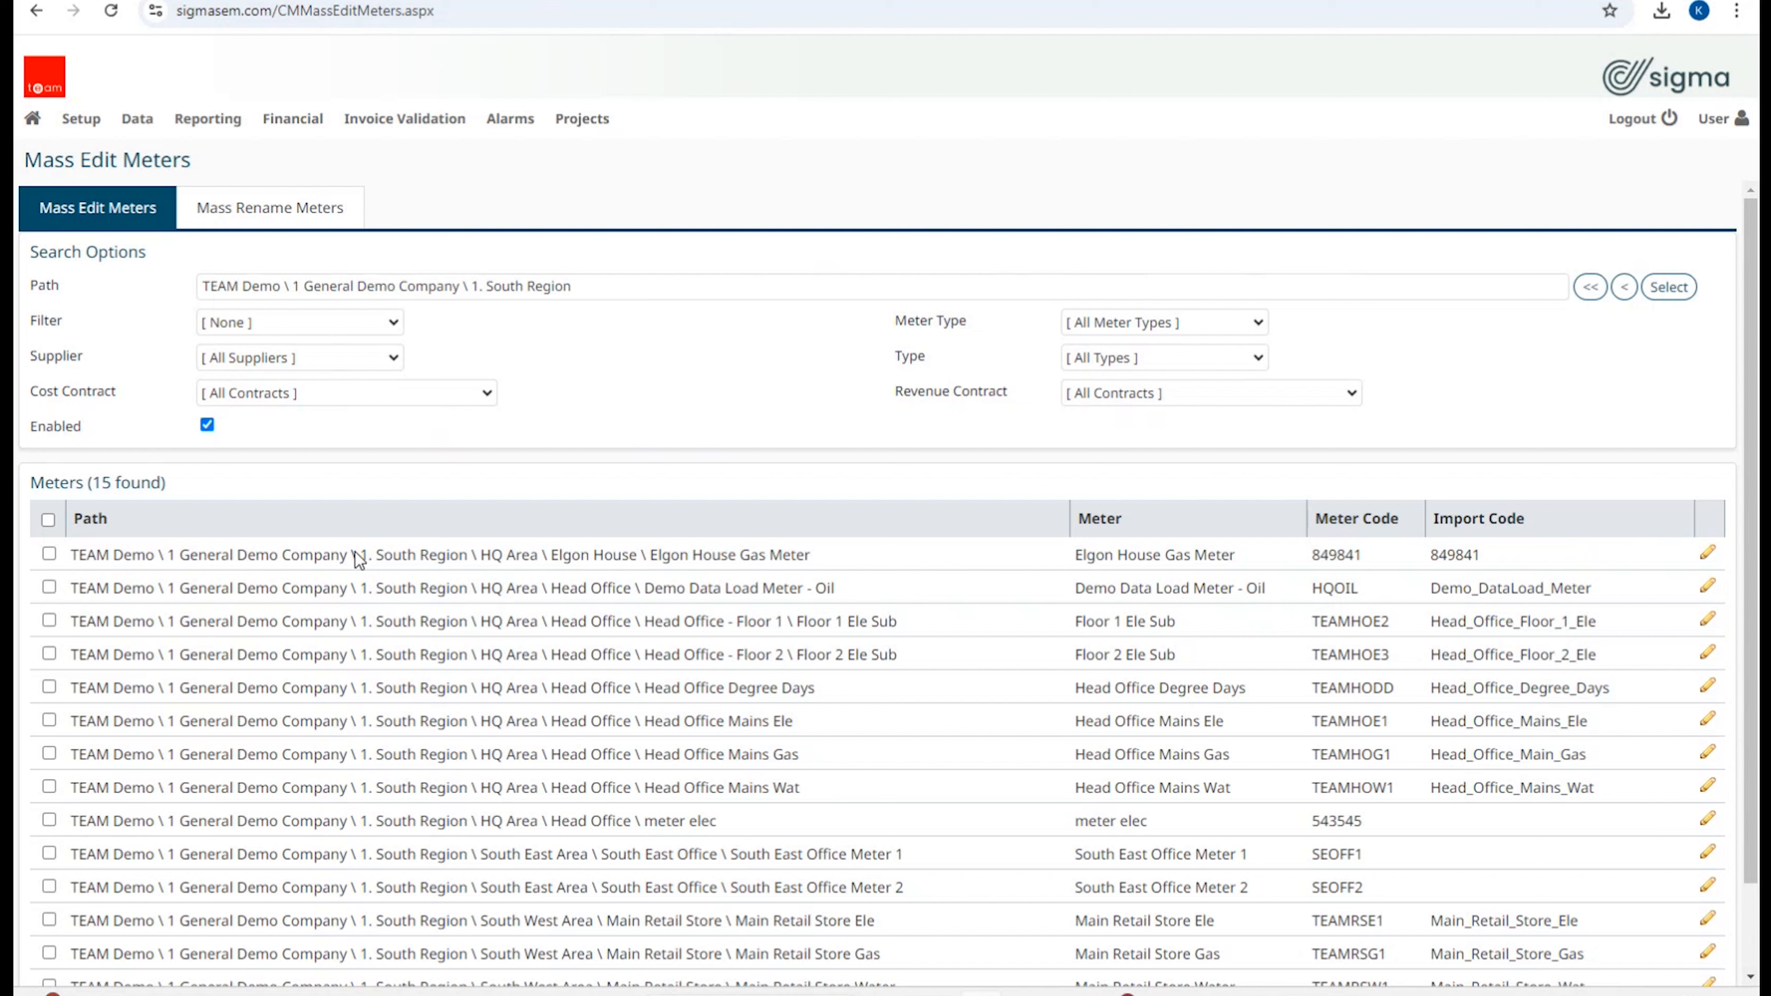
mouse_move(85, 127)
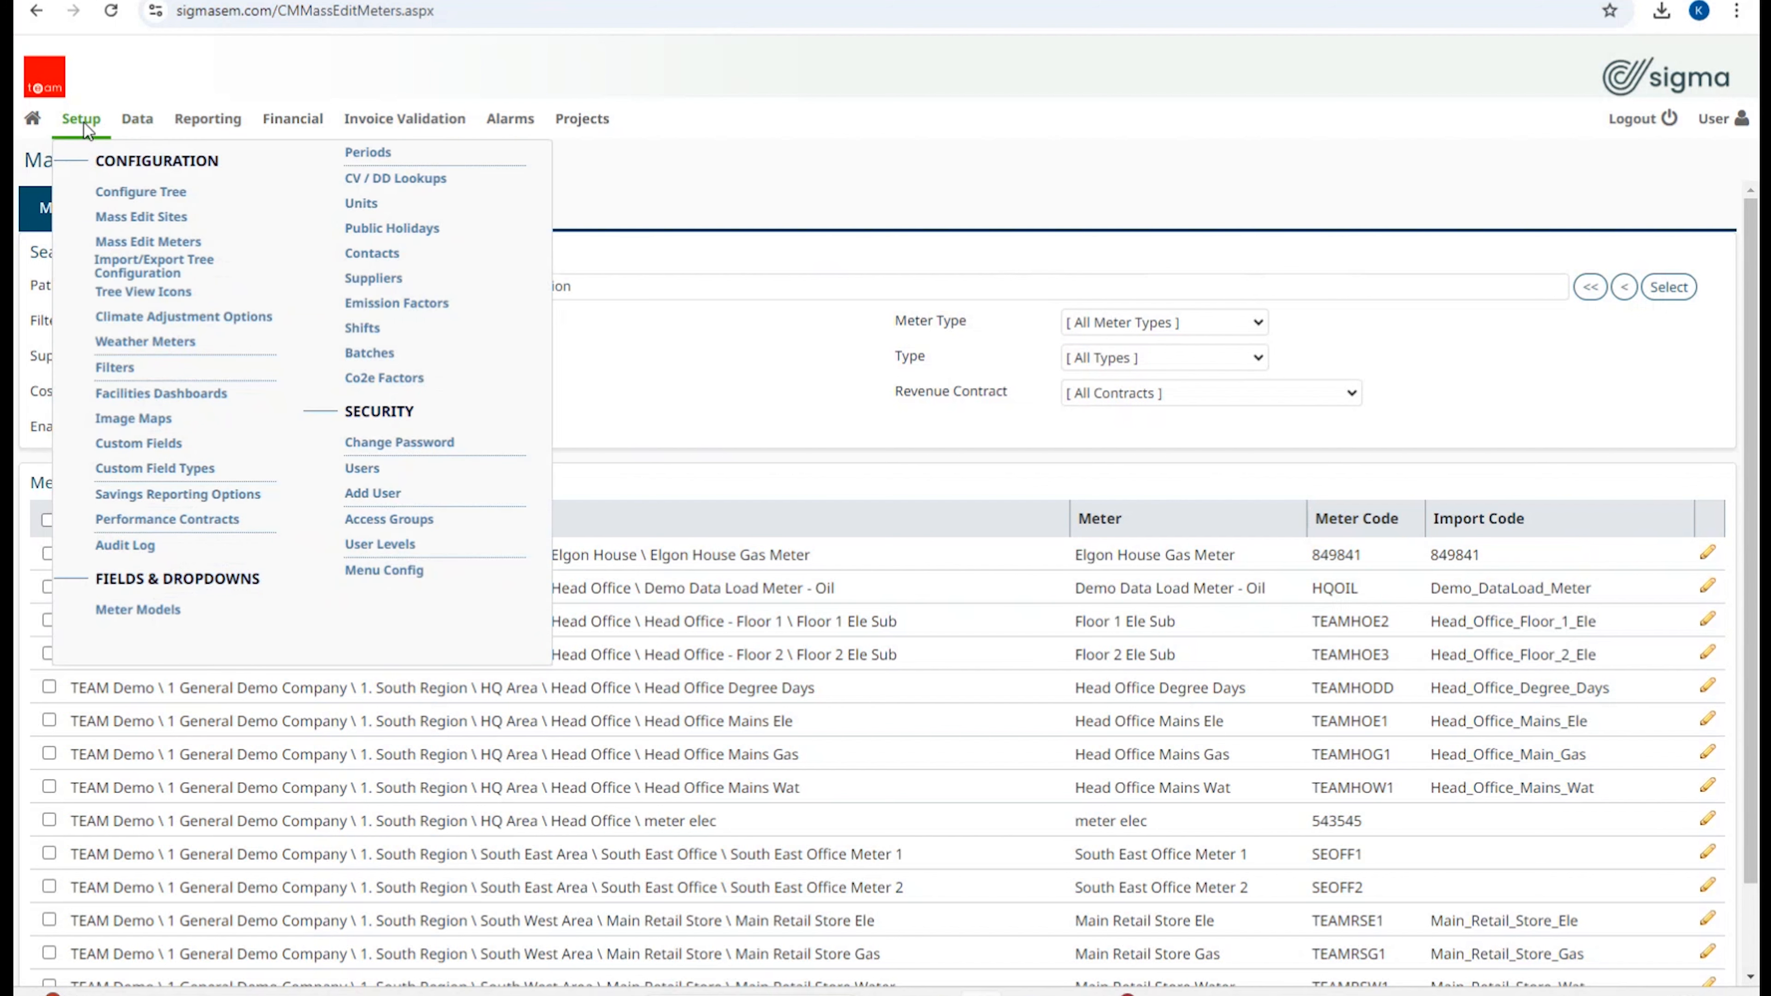
Step: Export the Head Office tree configuration and open Meters.csv from the TreeObjects archive
left_click(135, 269)
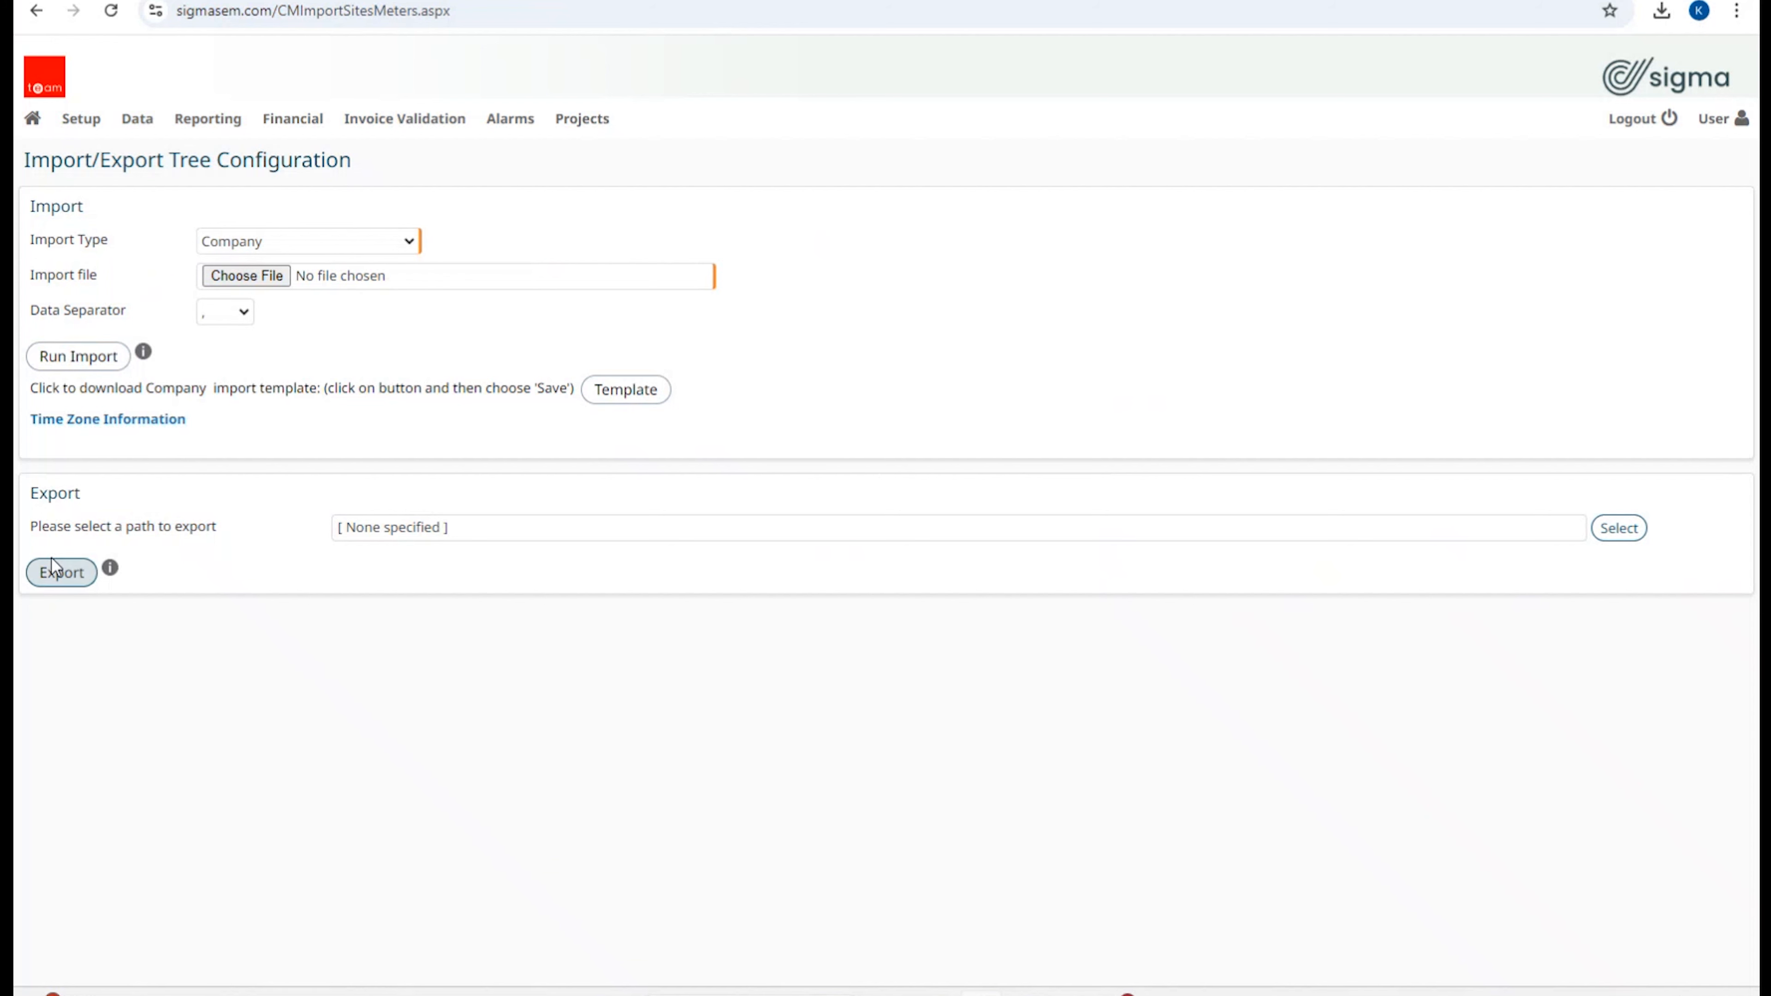
left_click(1616, 537)
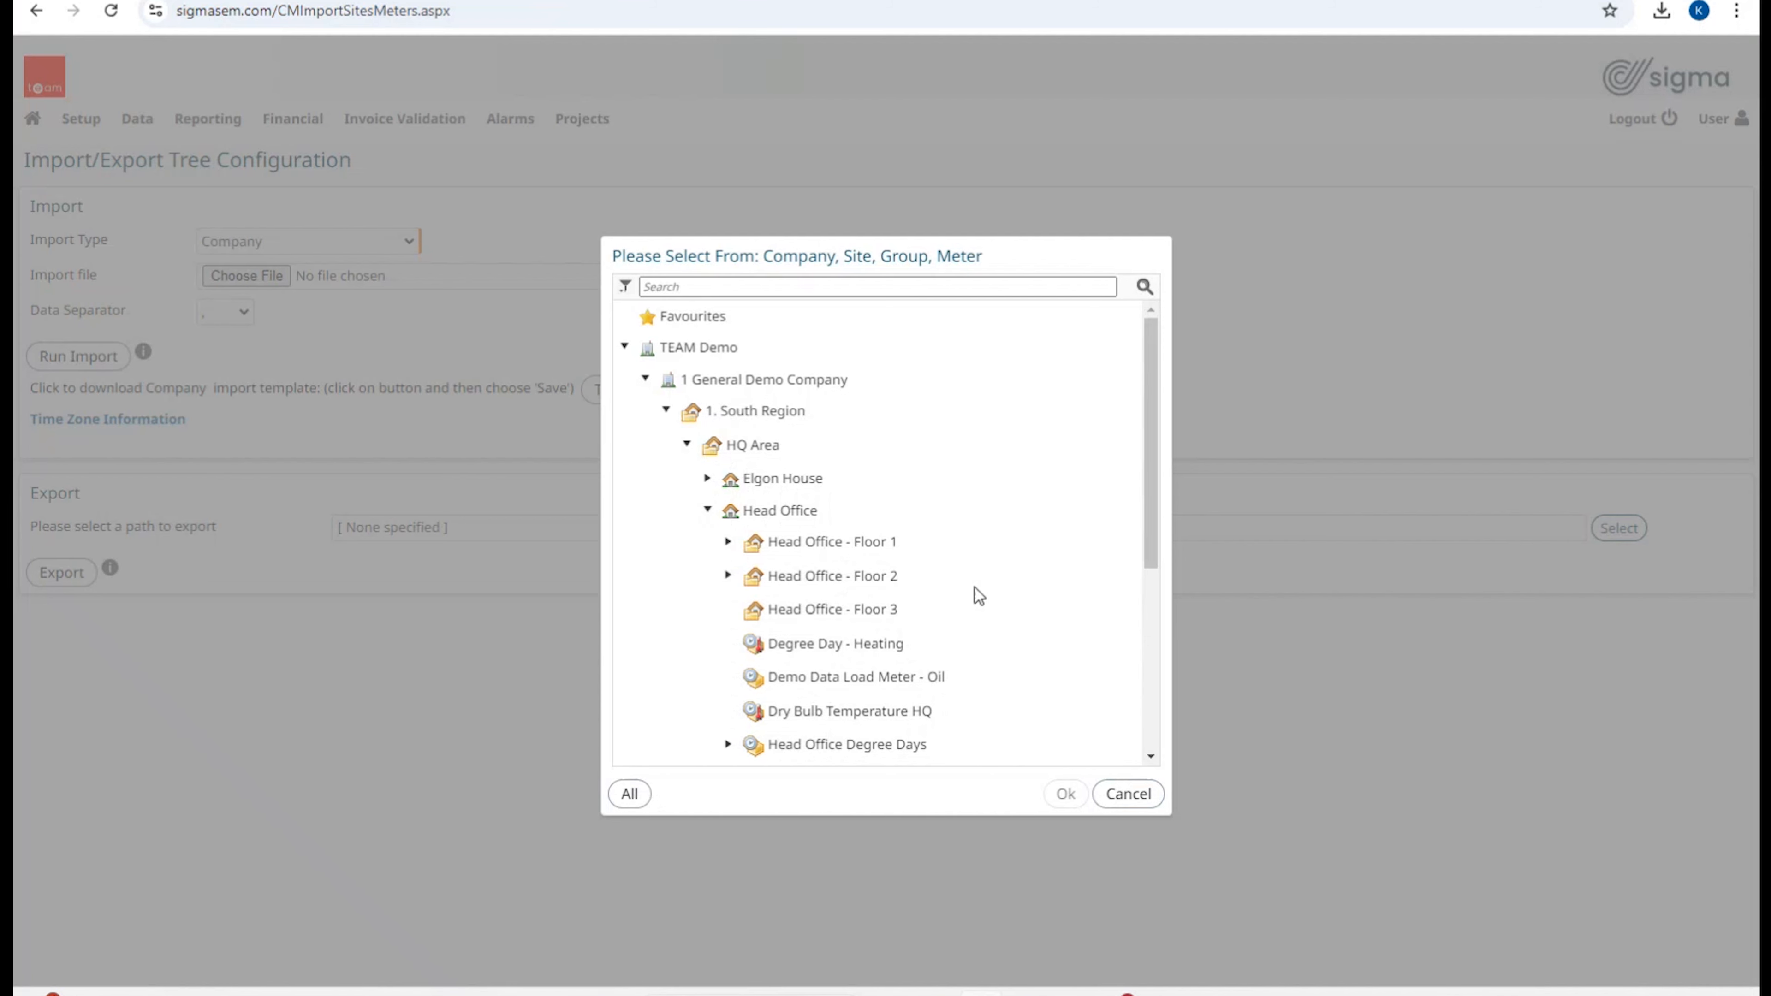
left_click(781, 515)
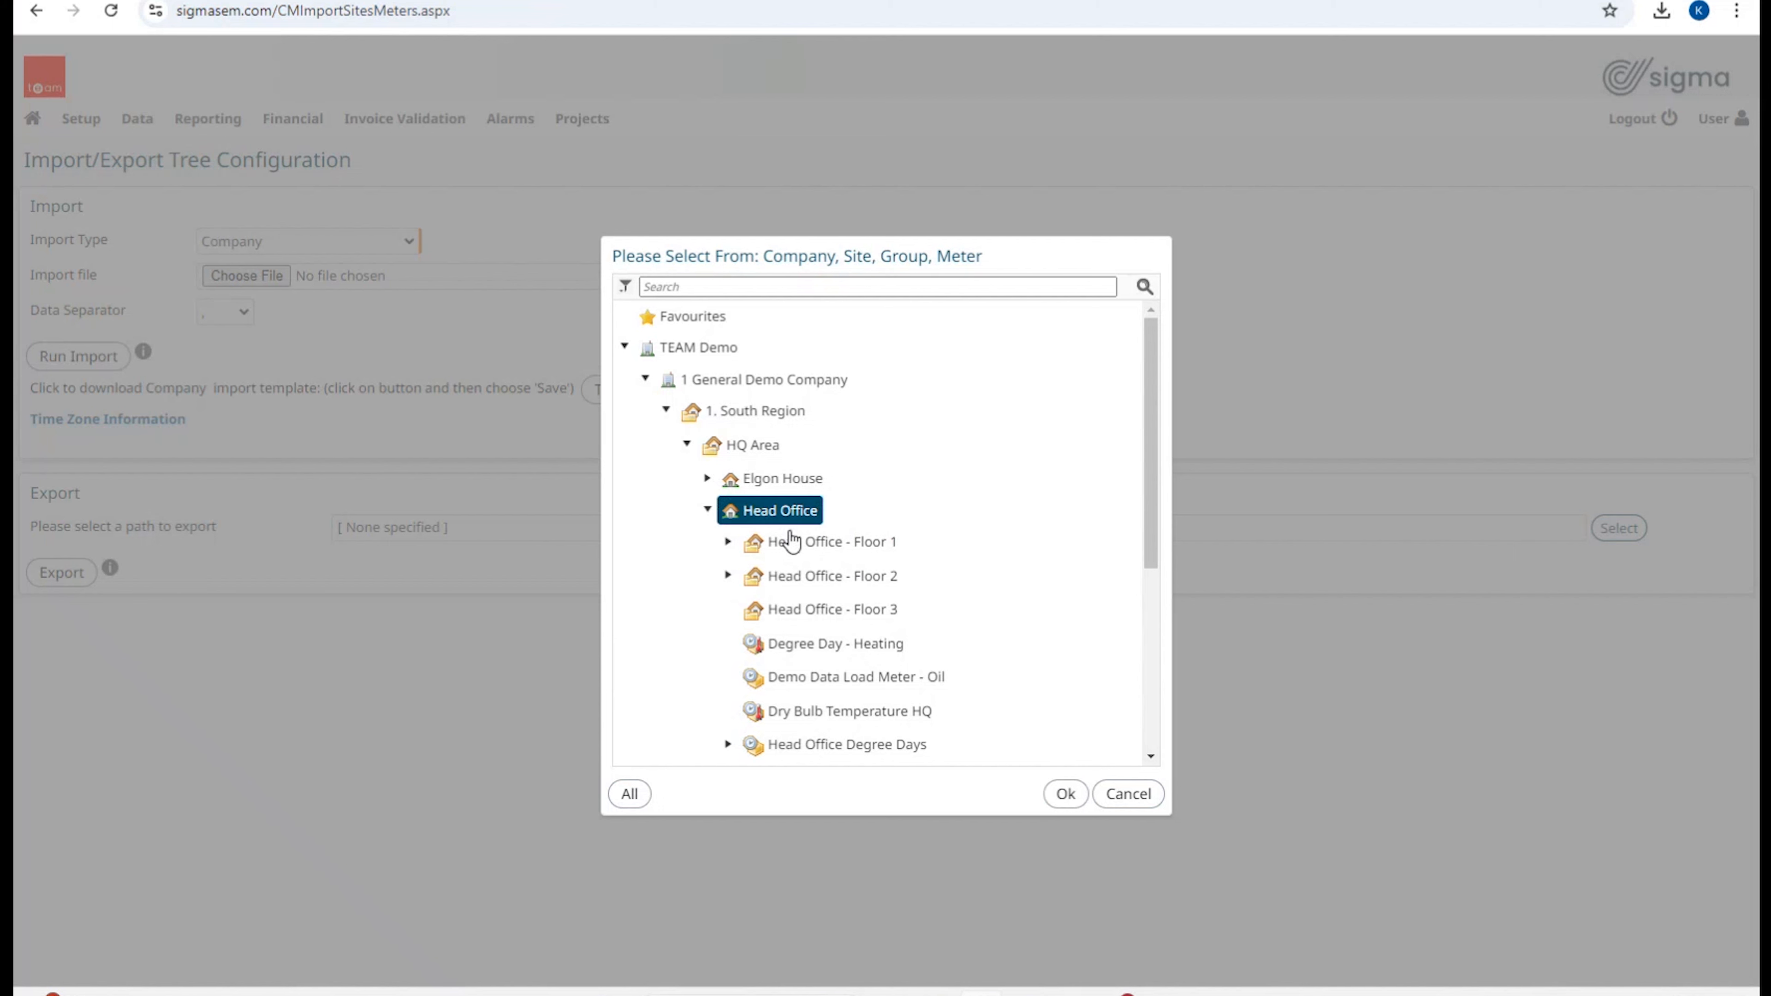
left_click(1065, 793)
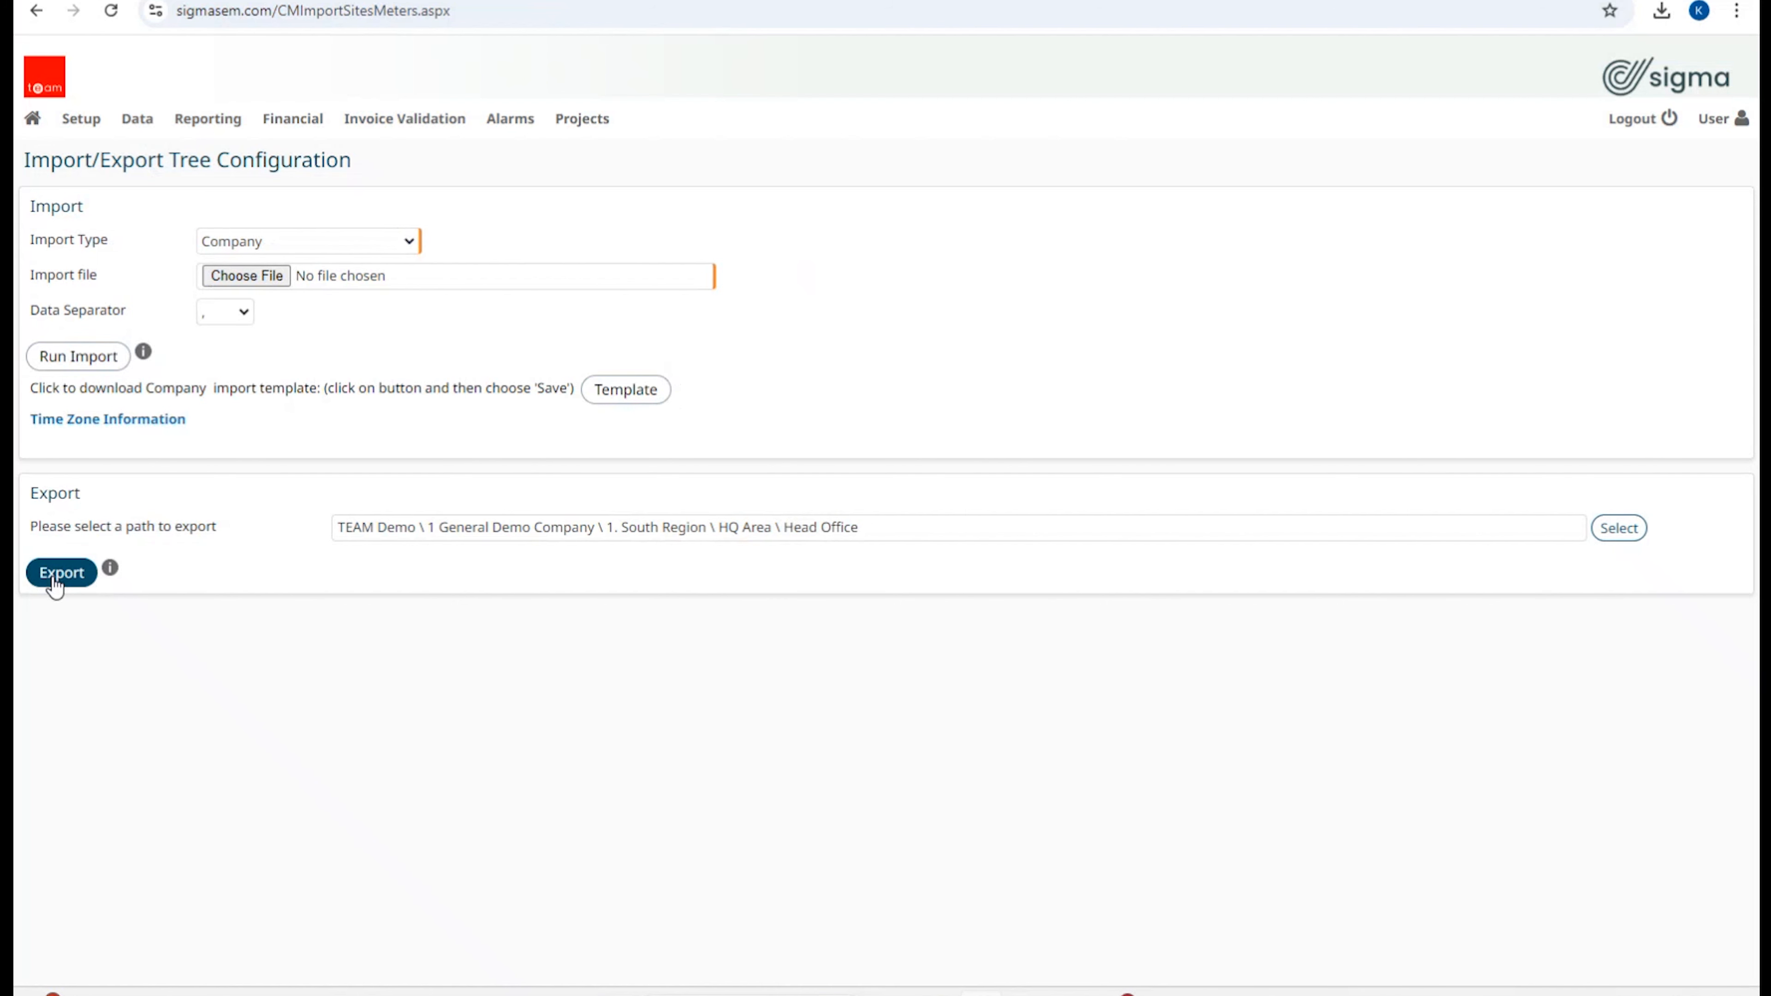
mouse_move(111, 571)
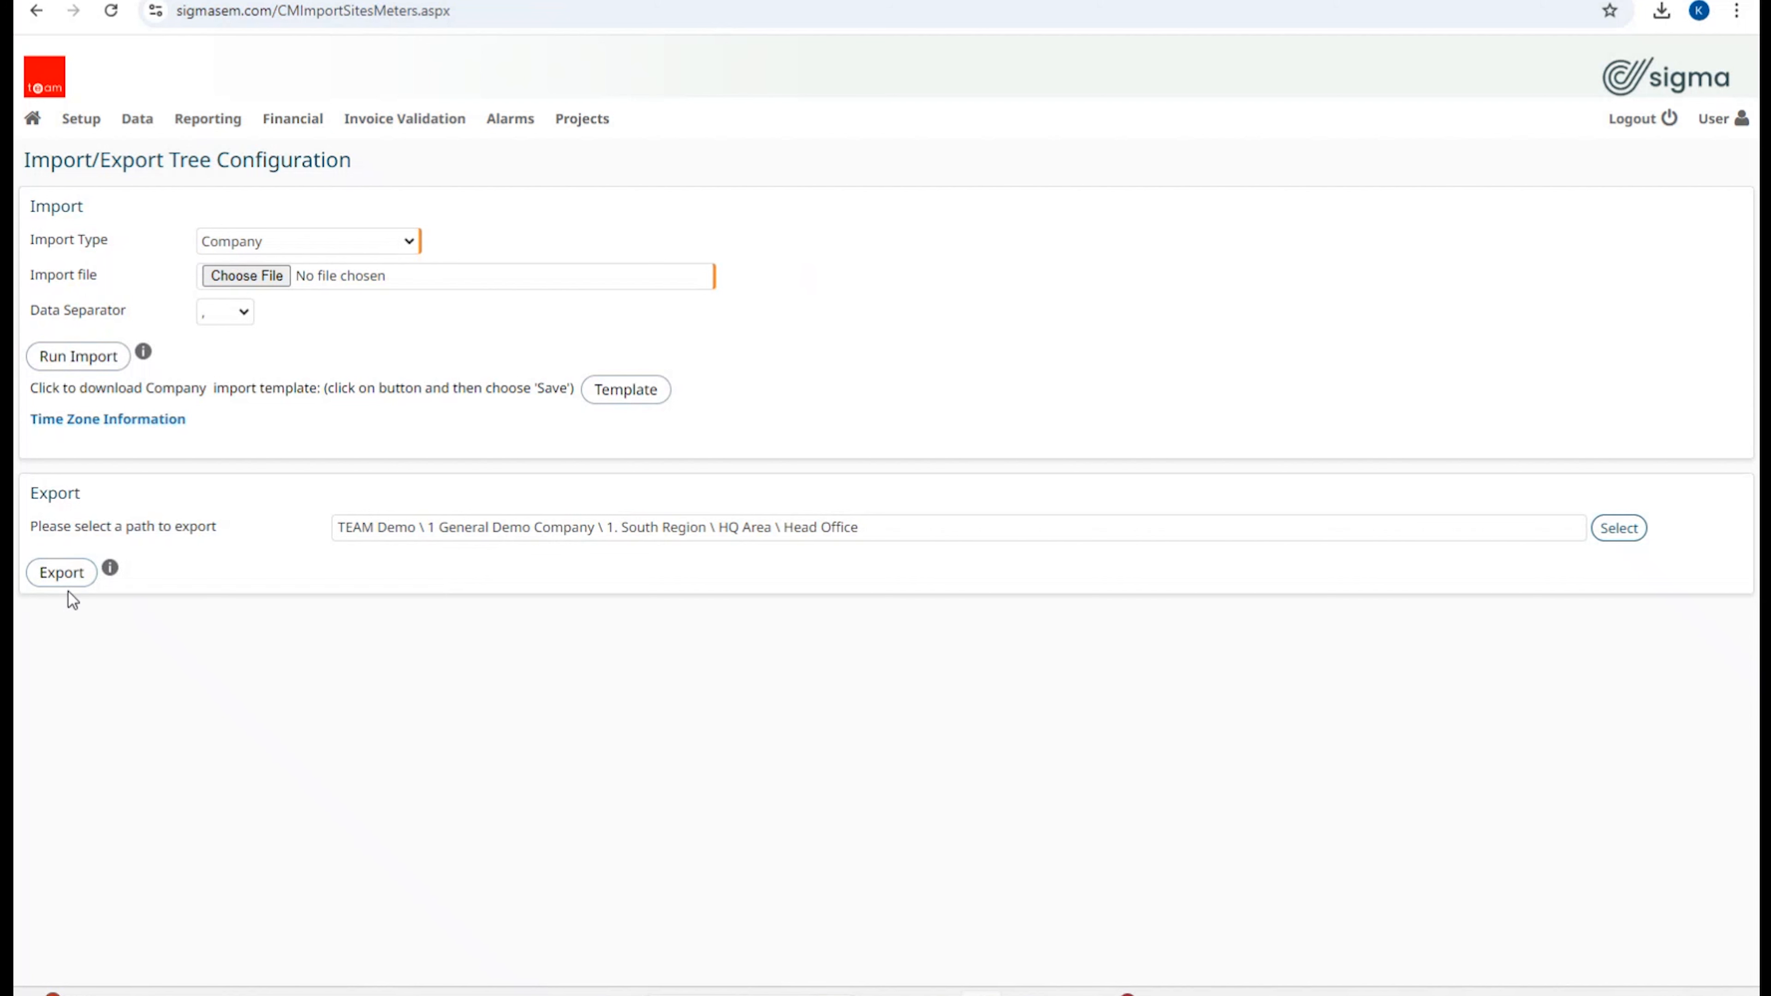
left_click(64, 574)
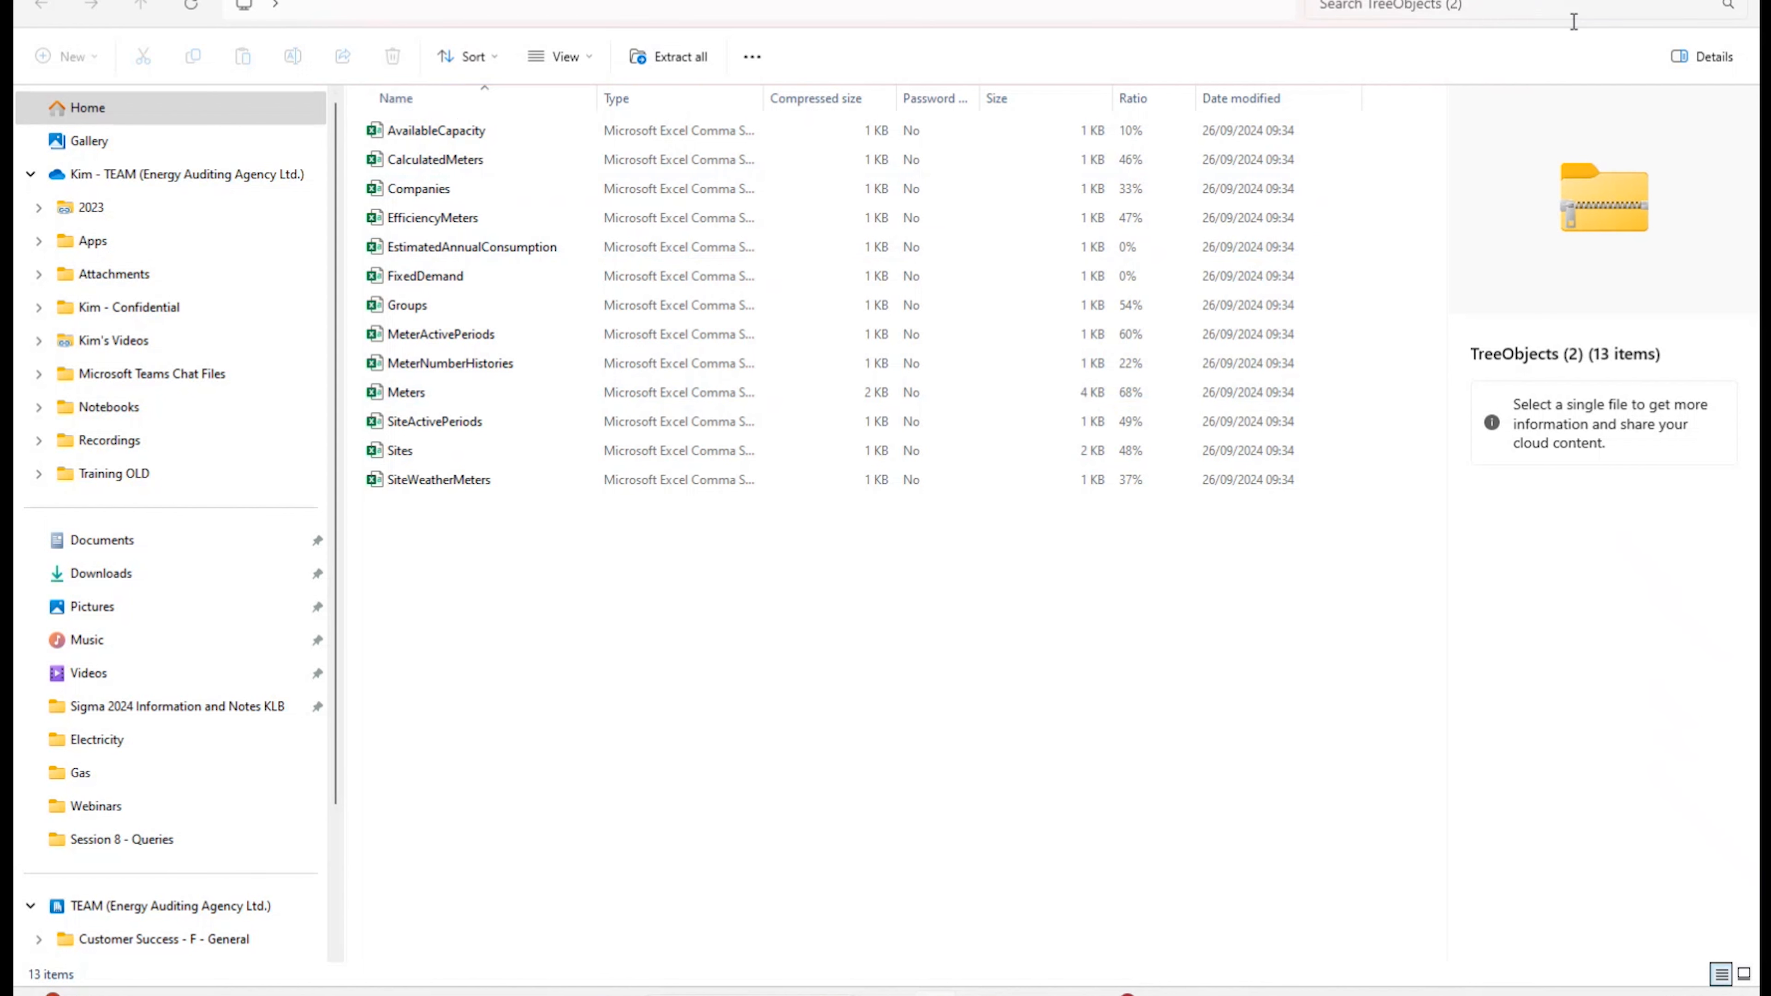
double_click(534, 395)
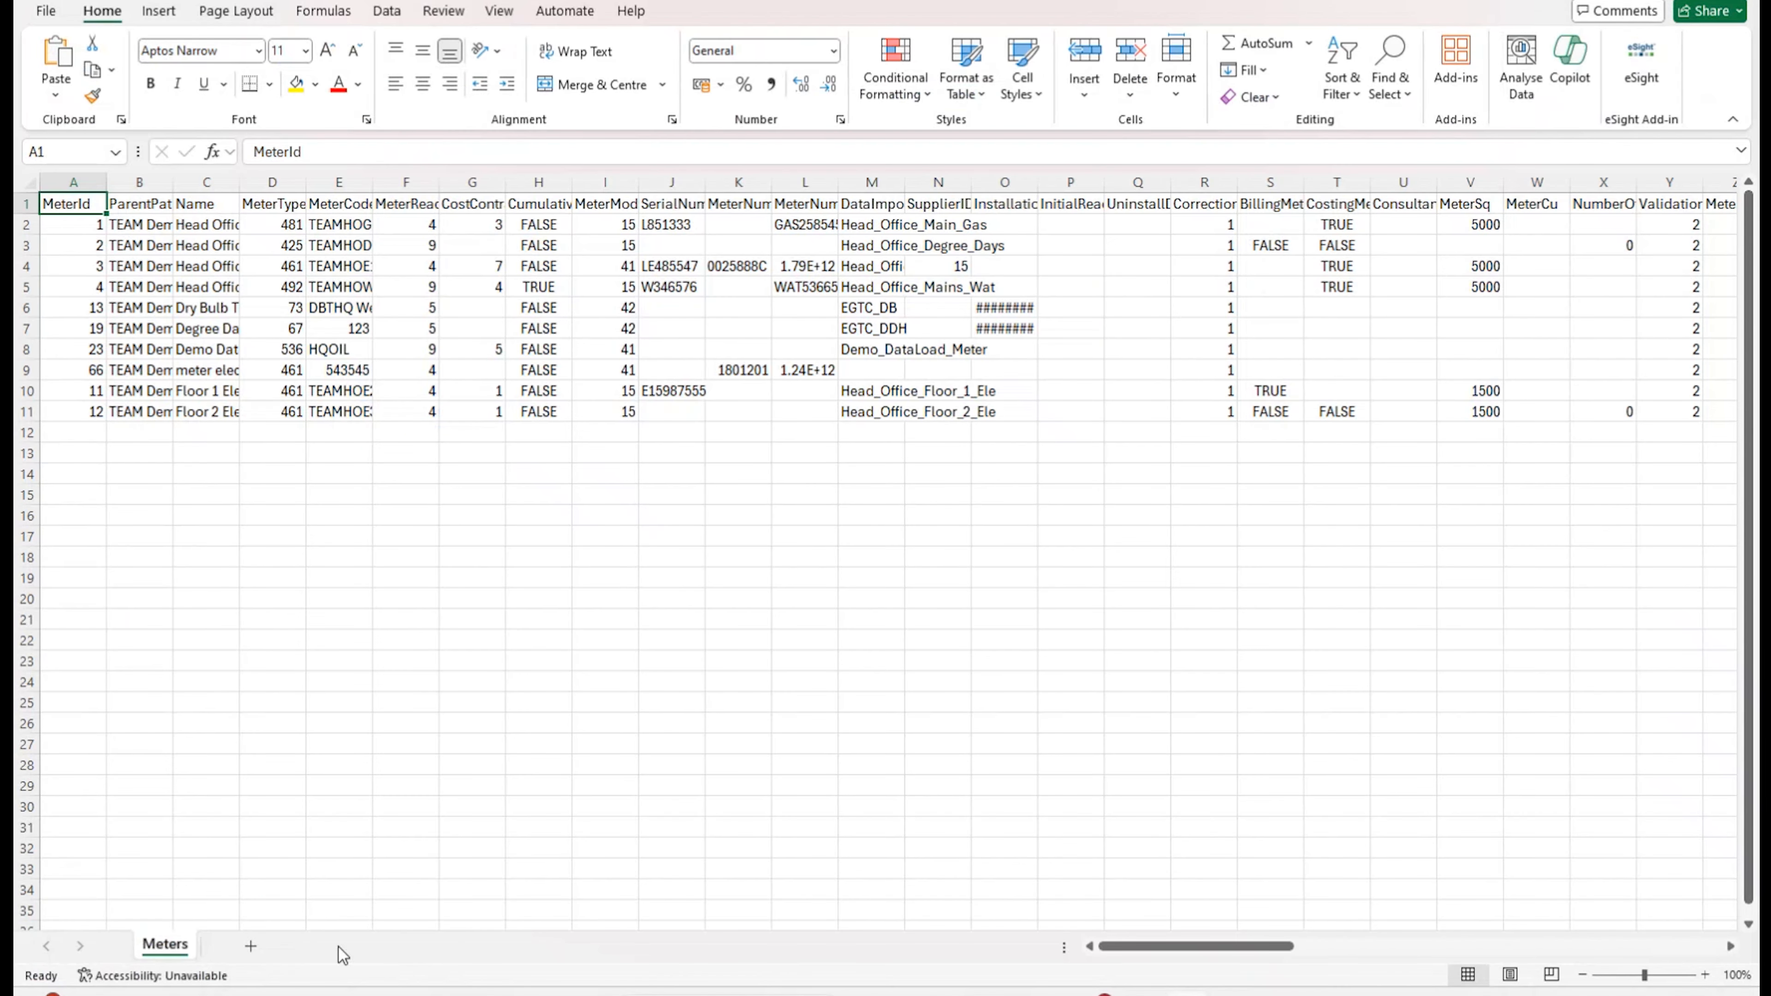
Step: Auto-fit every column of Meters.csv to its contents
left_click_drag(1123, 948, 1165, 953)
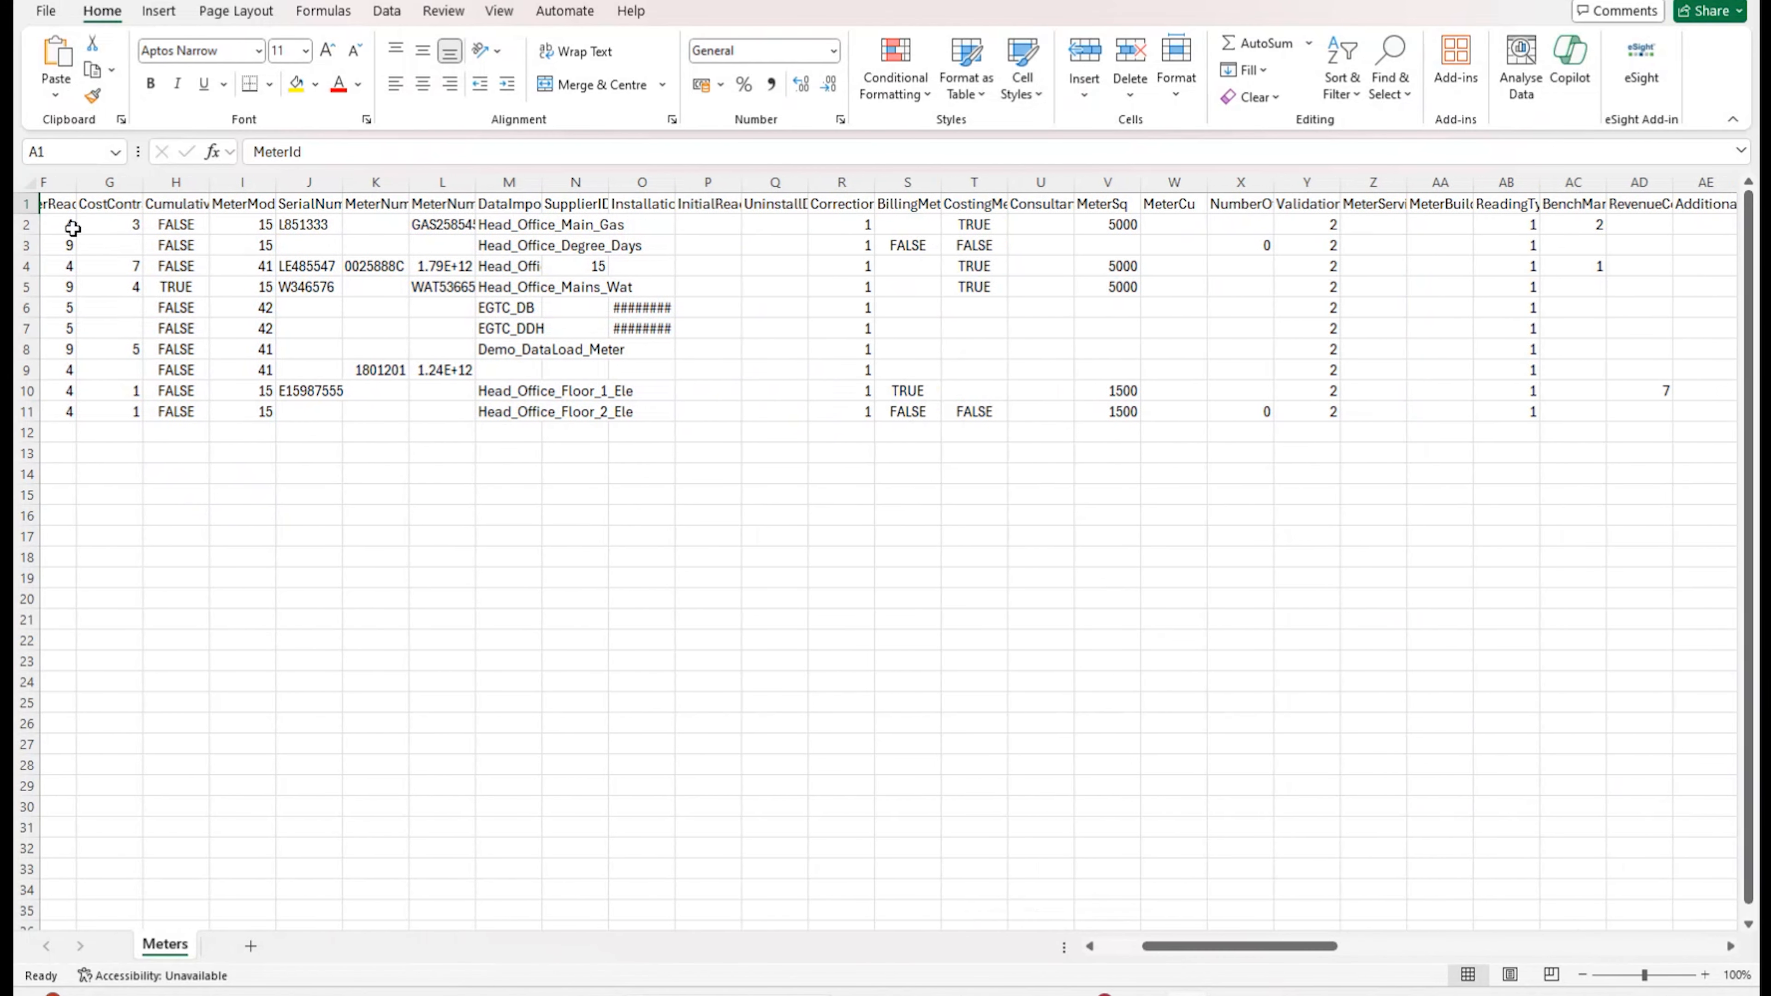
left_click(26, 188)
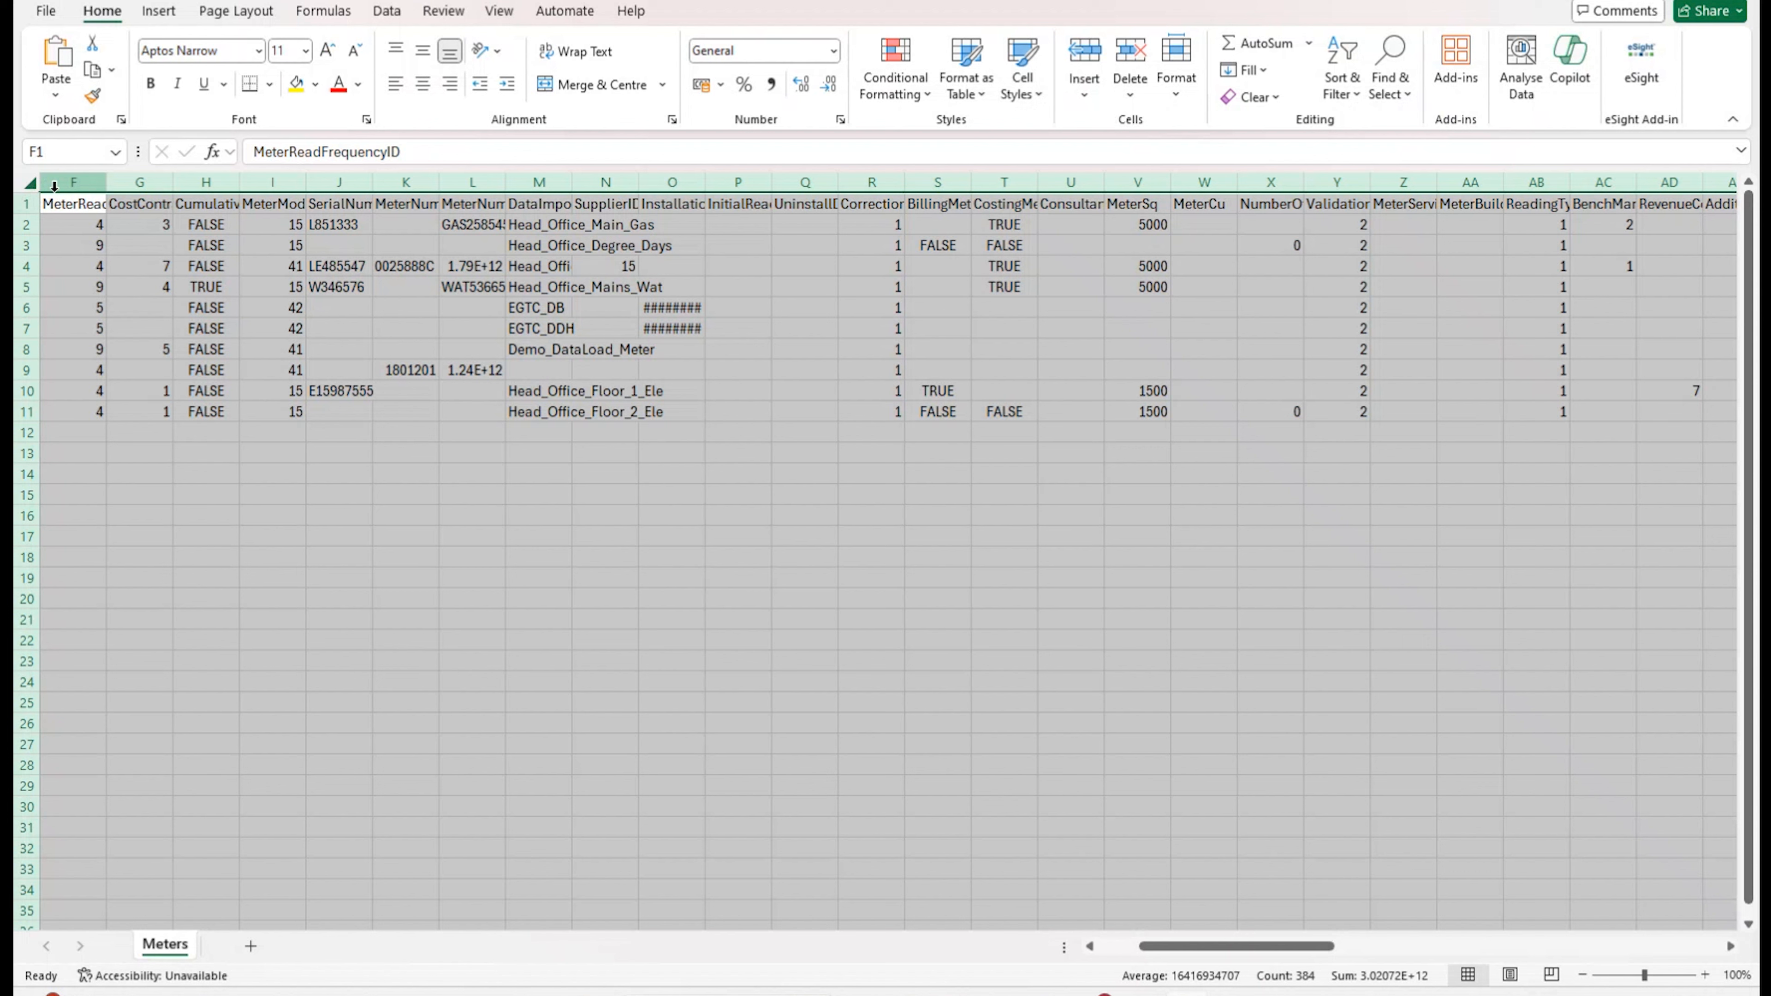
double_click(105, 187)
left_click(326, 582)
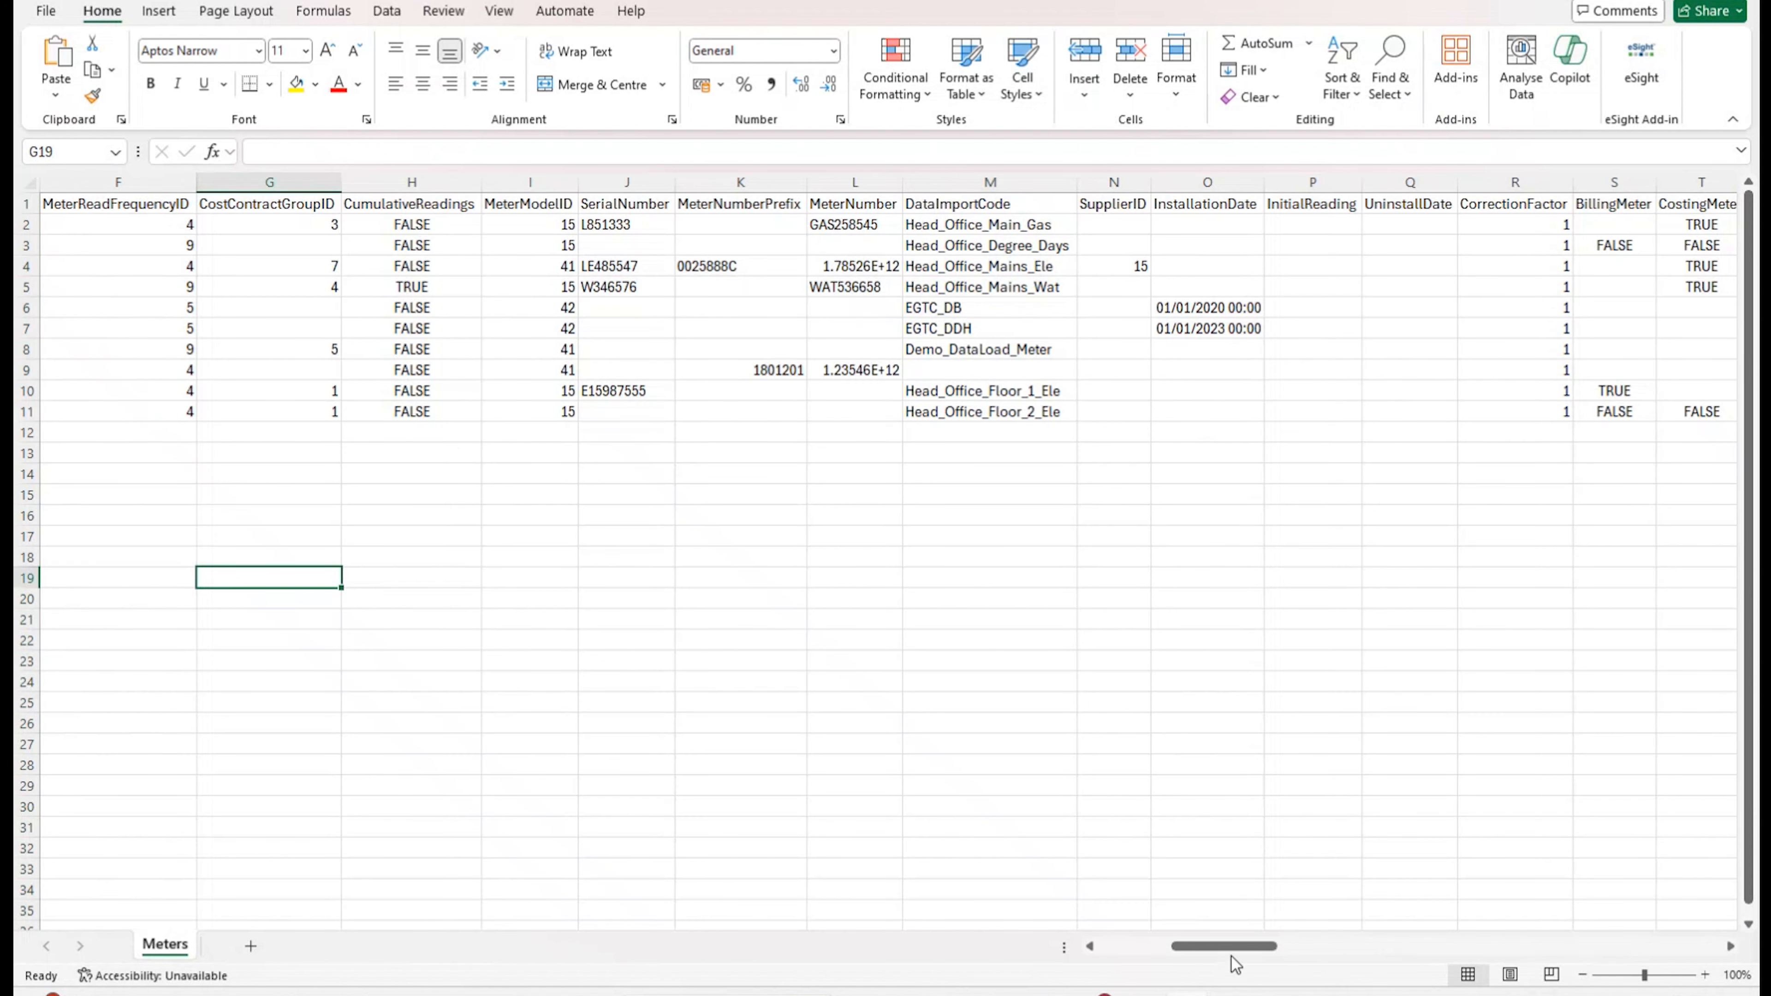
Step: Inspect the MeterId and ParentPath columns, then close Meters.csv without saving
left_click_drag(1230, 955, 1146, 953)
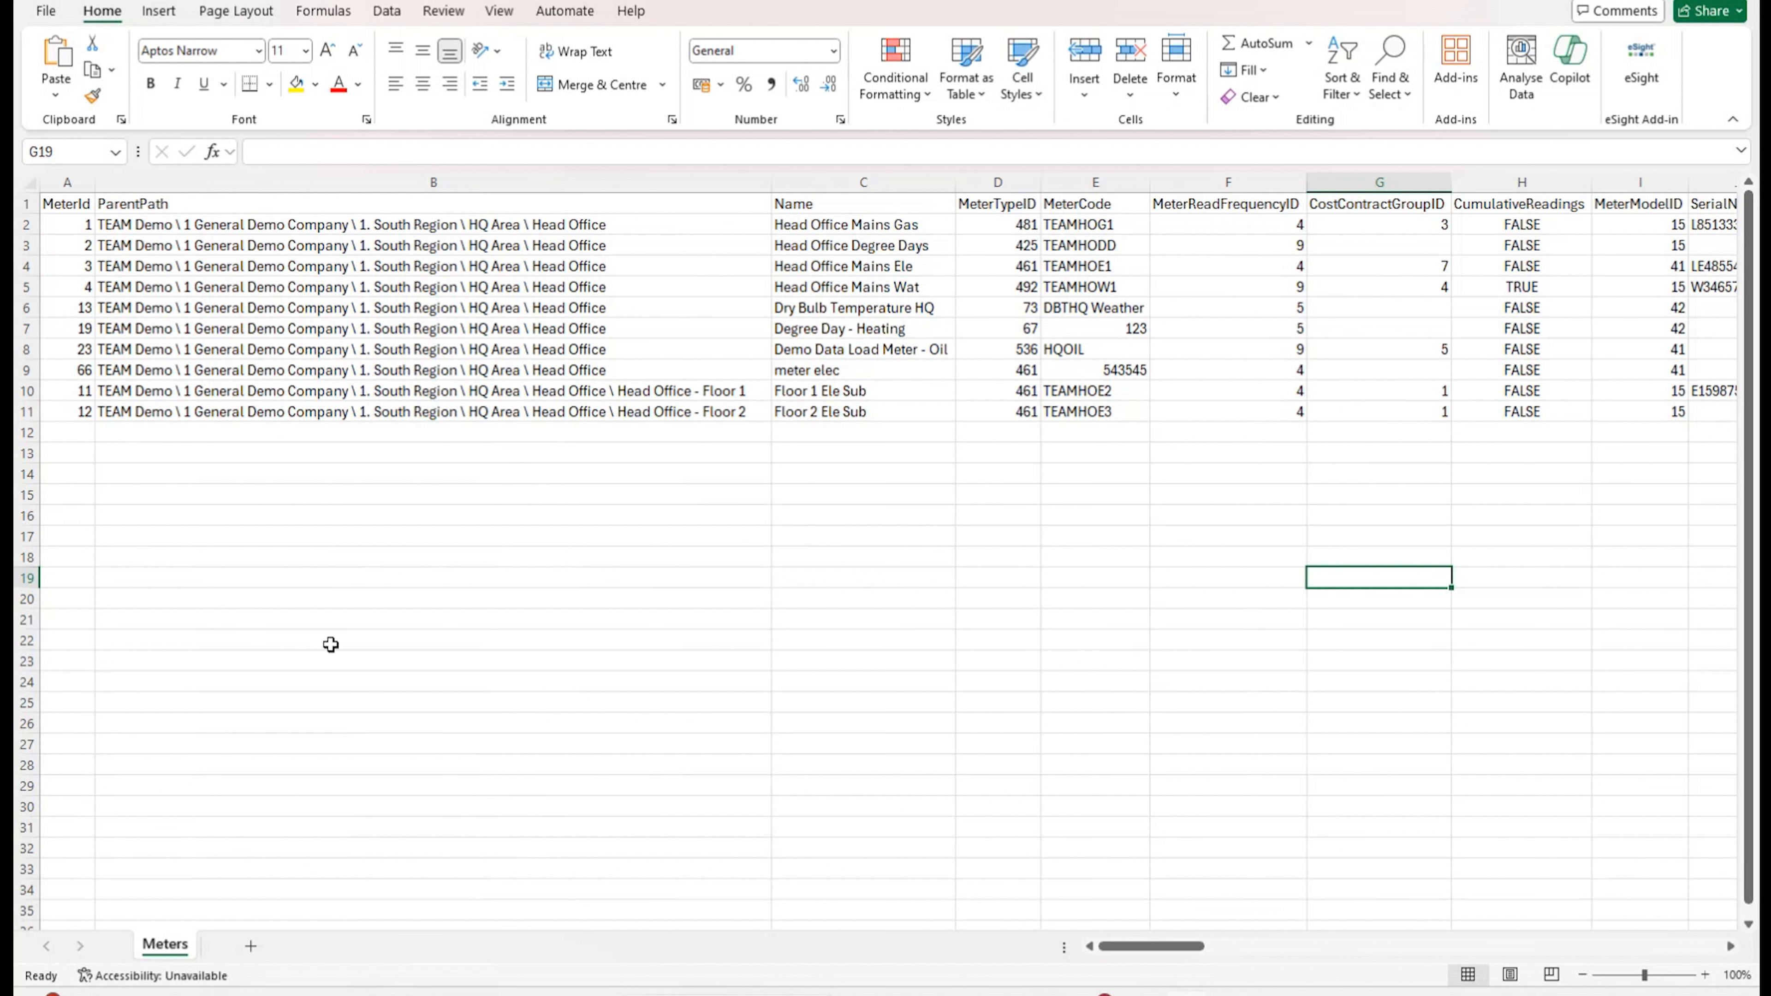
left_click(68, 182)
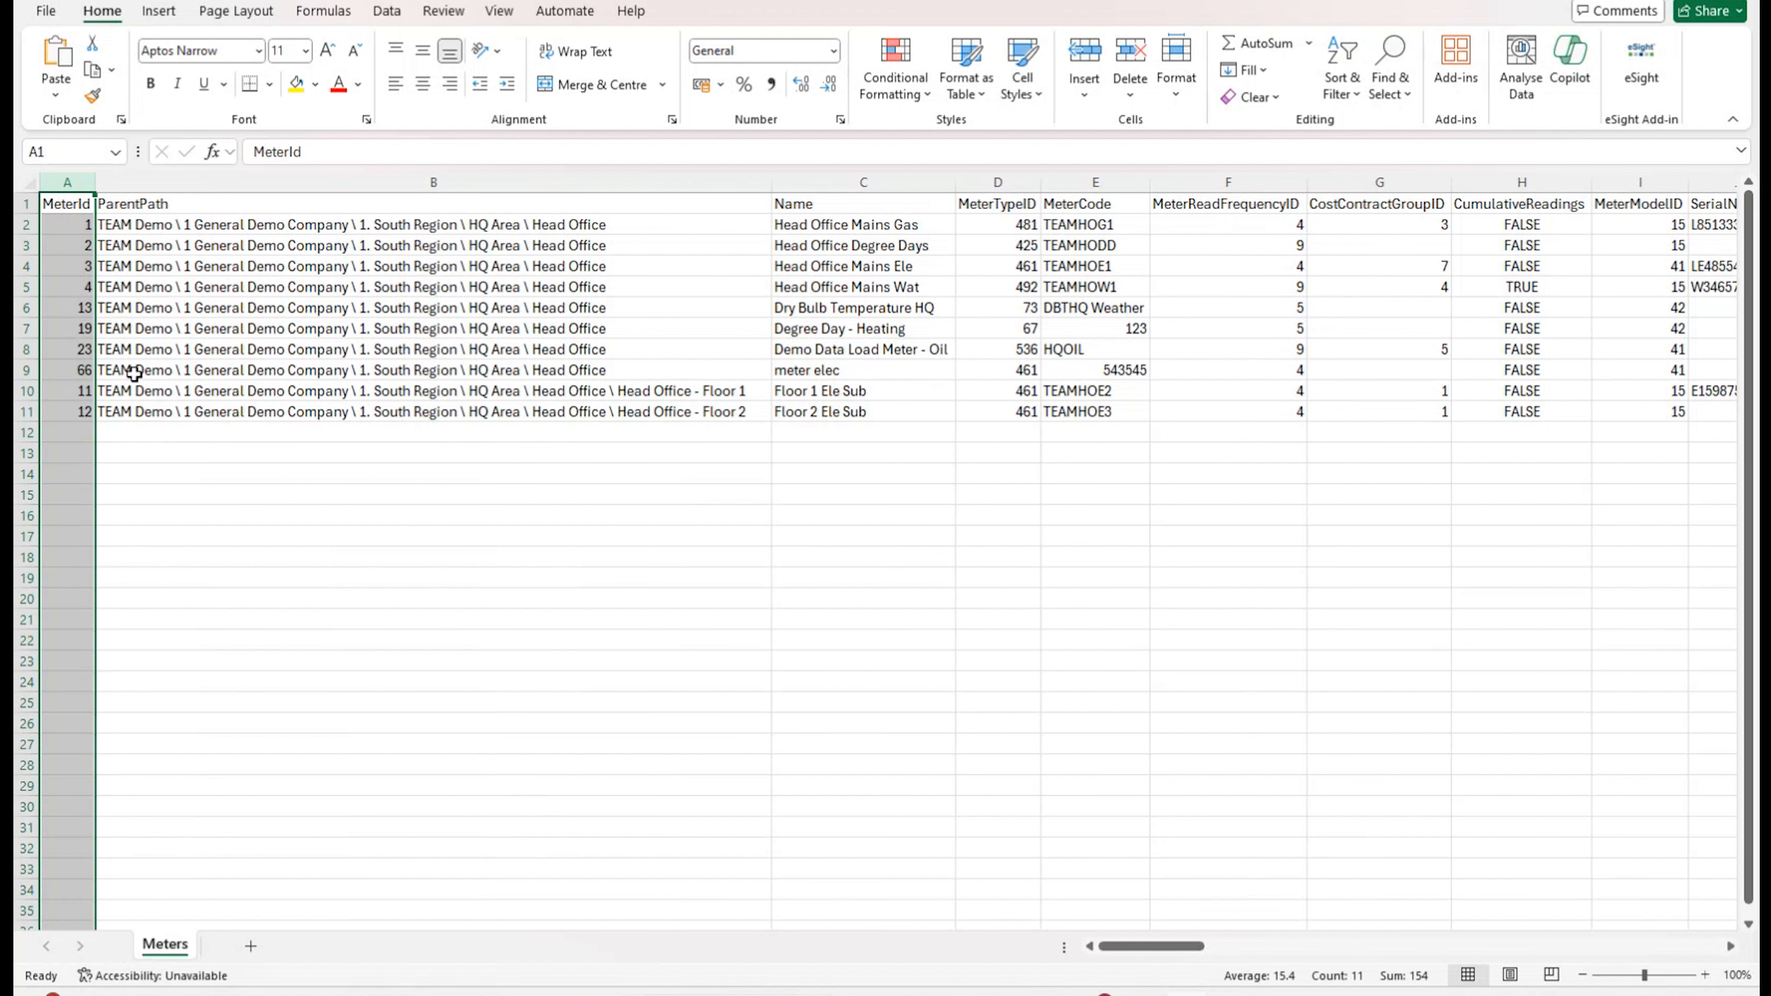
left_click(446, 182)
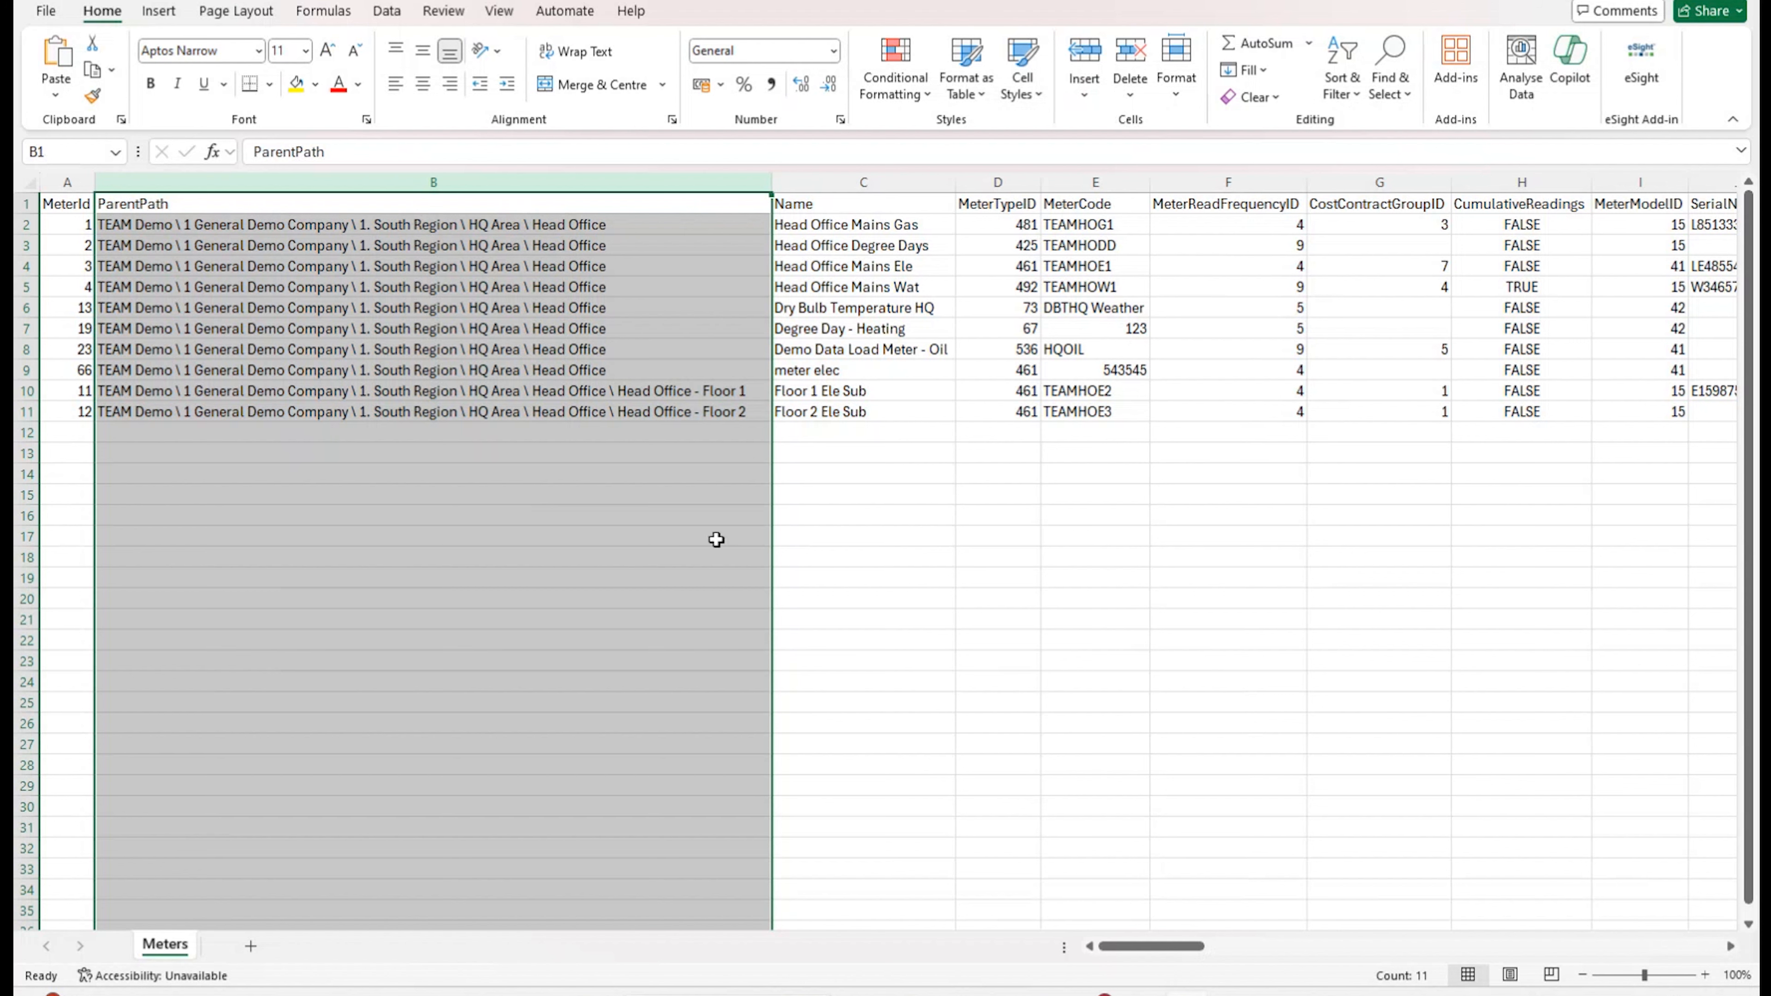
left_click(872, 554)
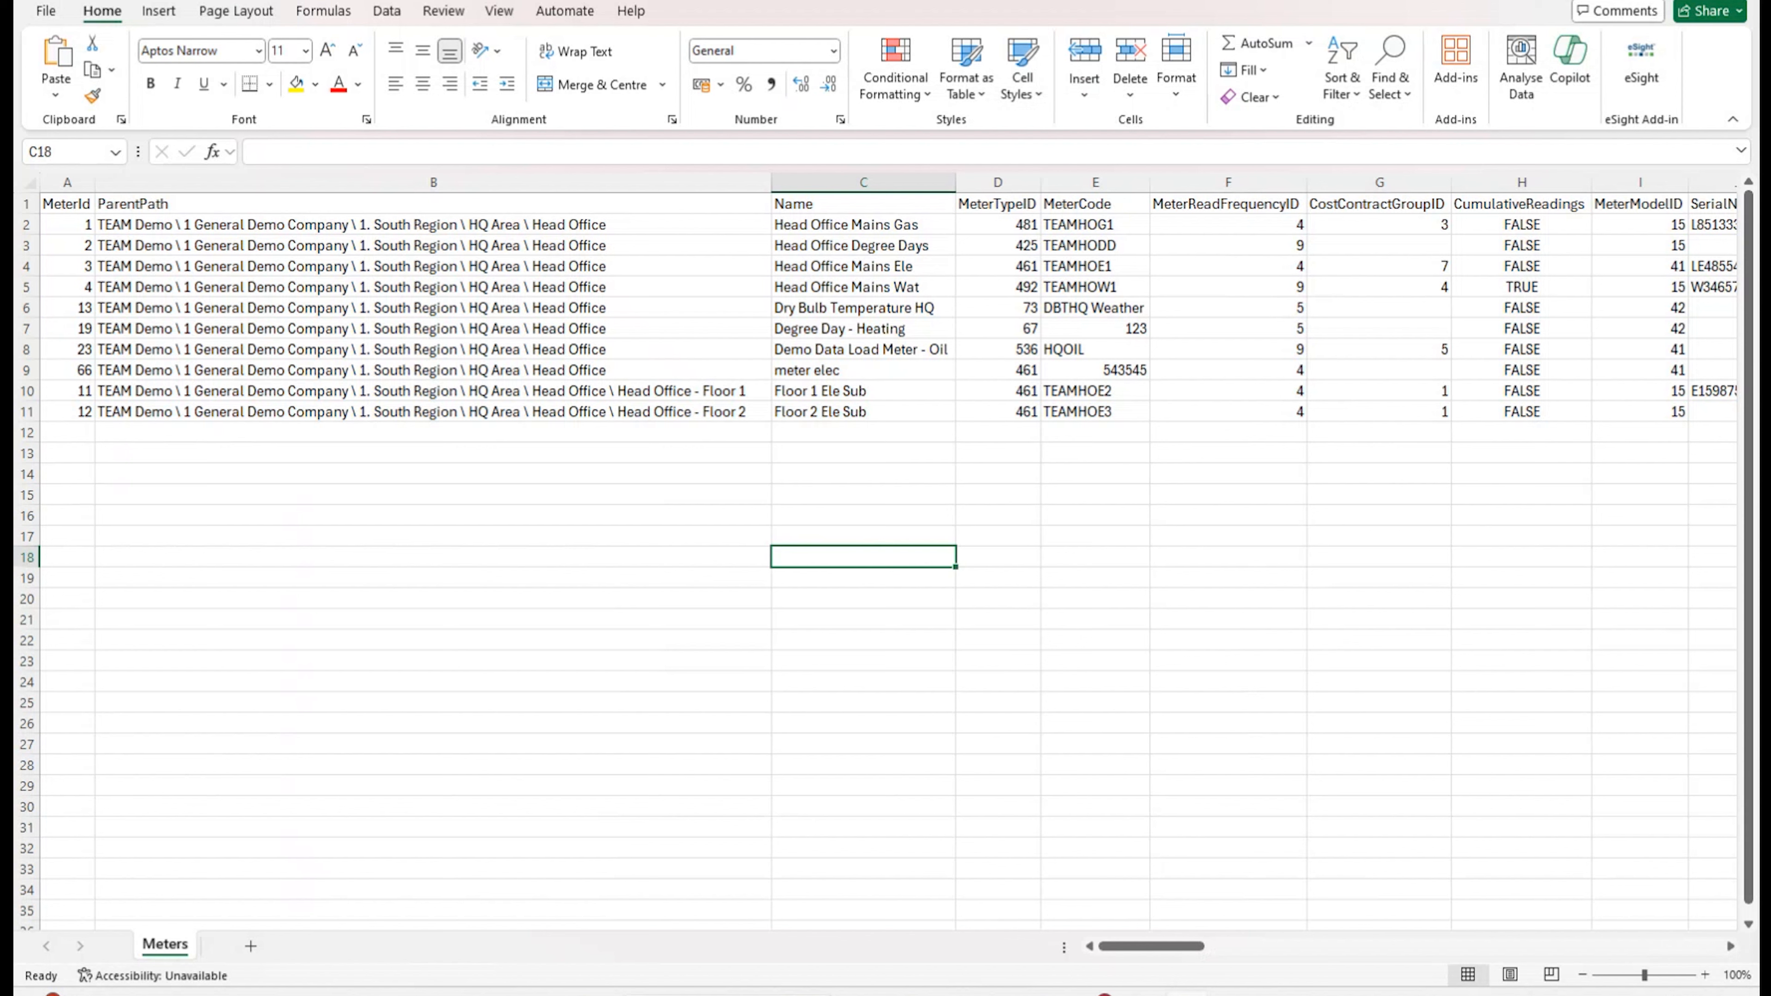
key("alt+F4")
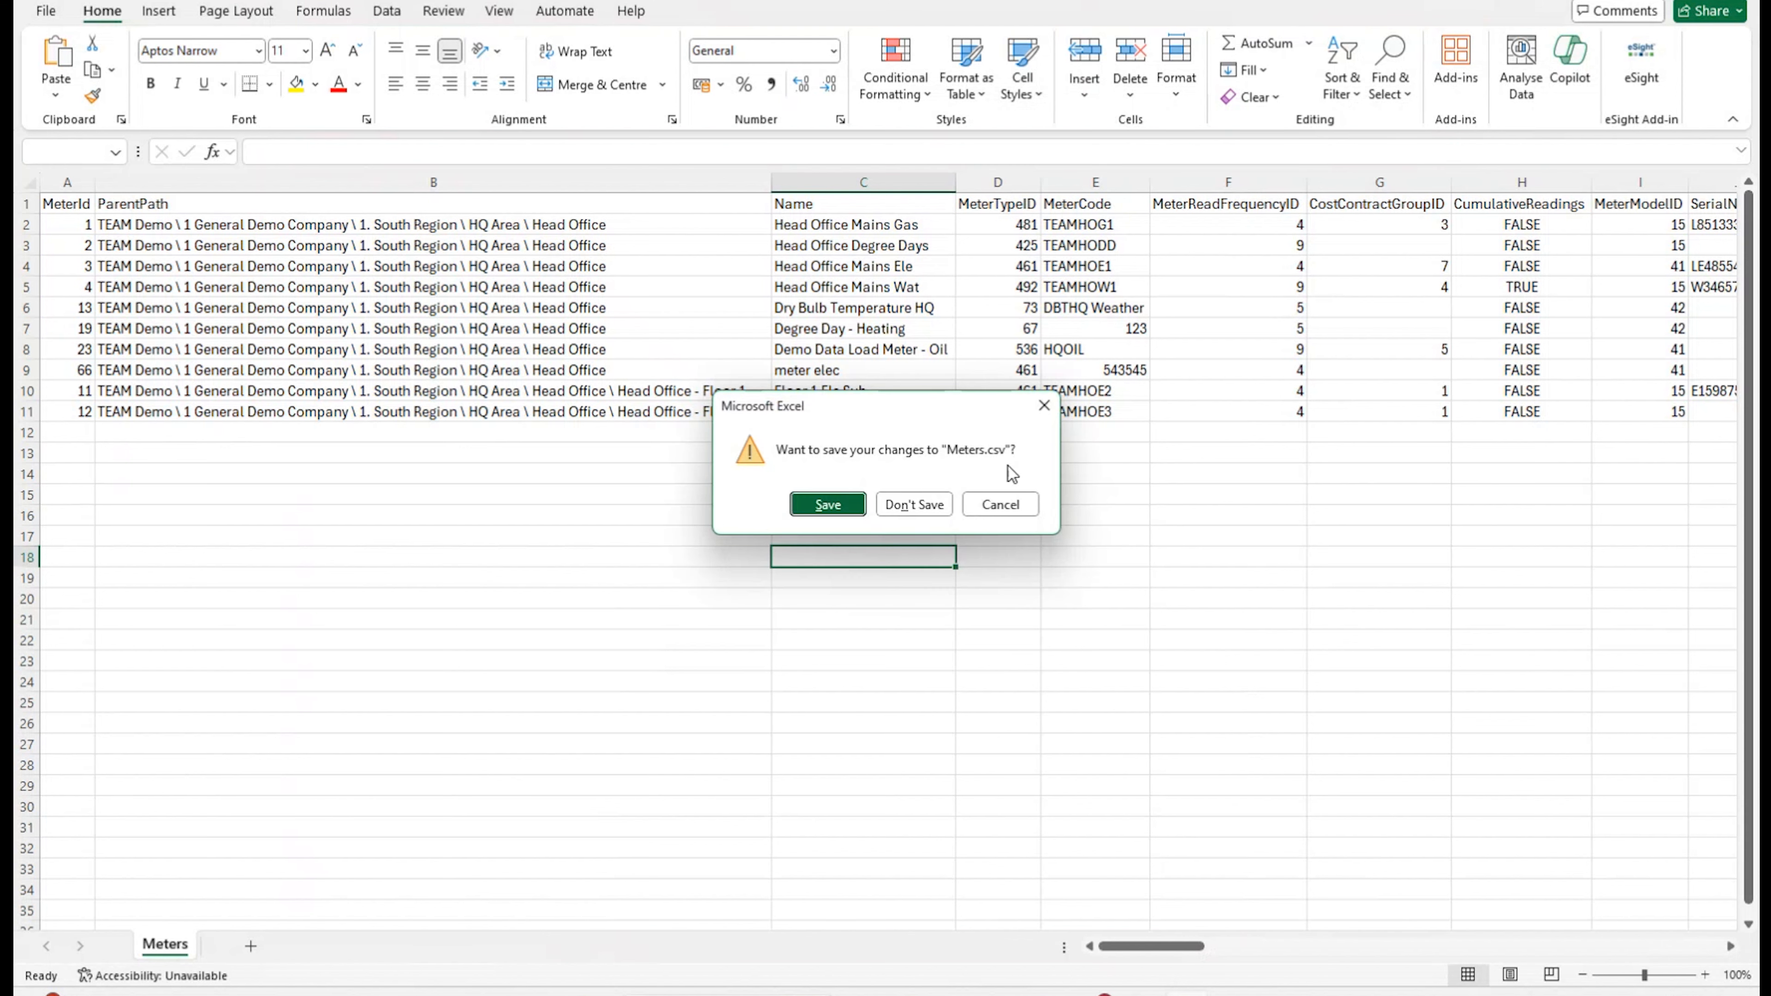
left_click(927, 513)
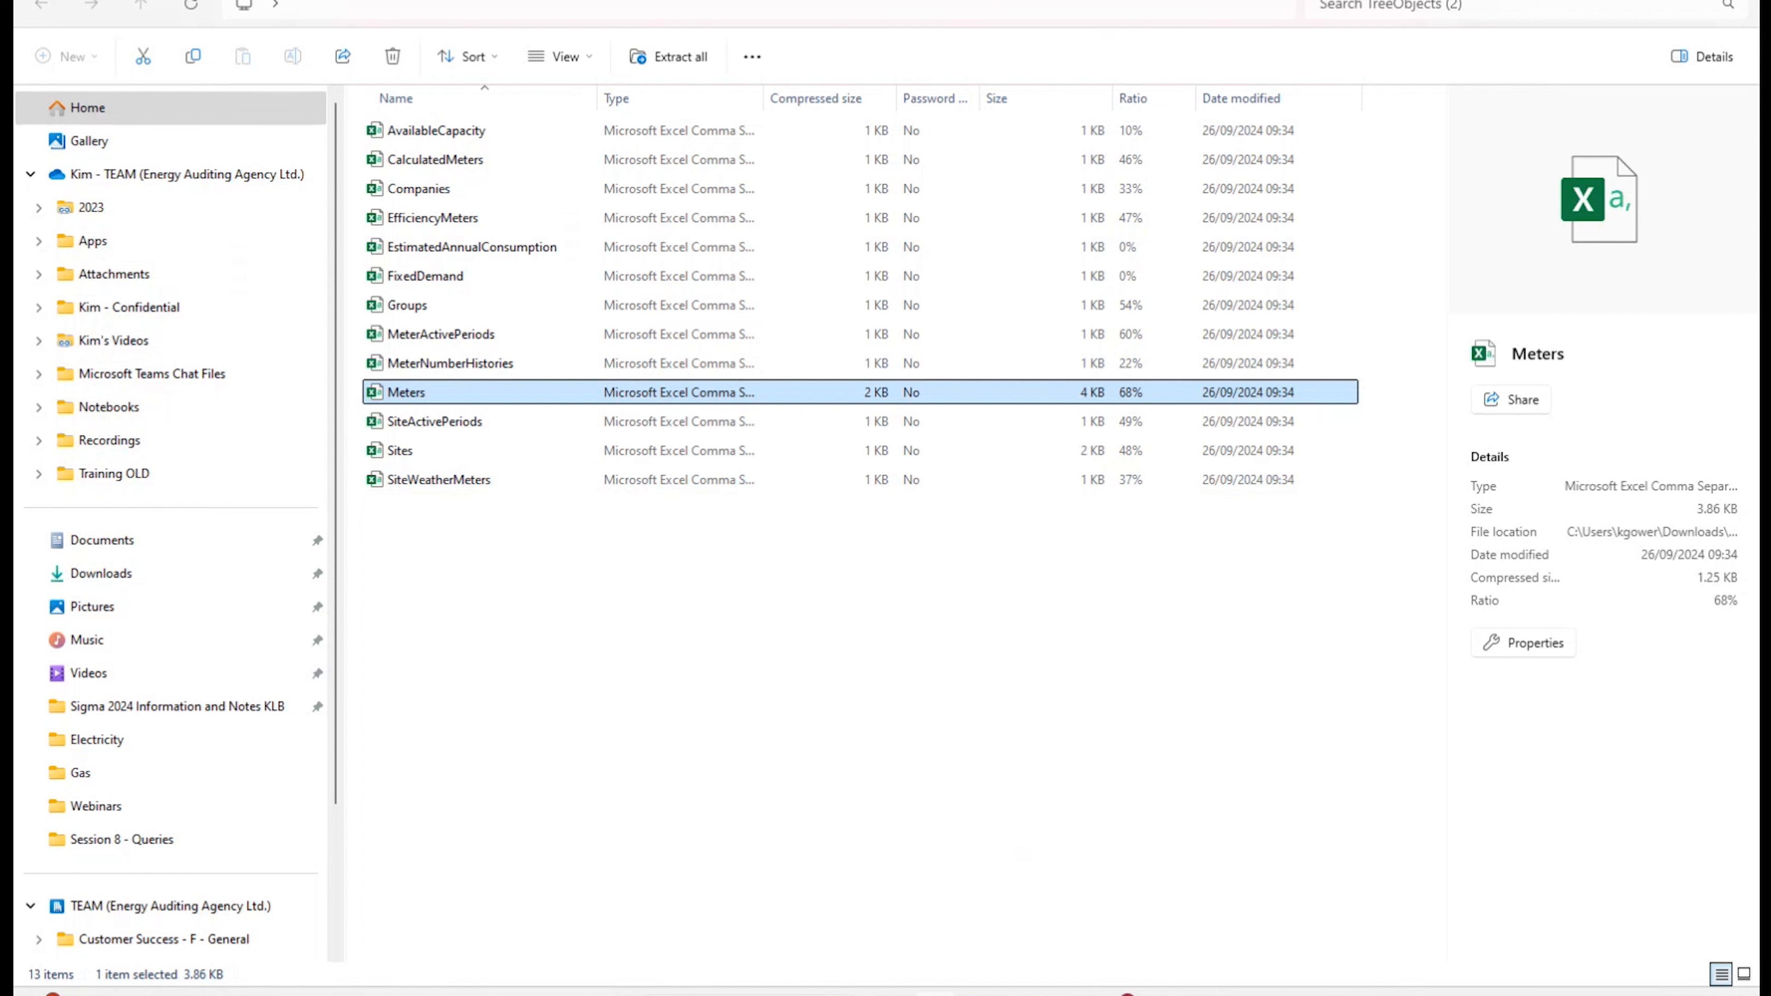
Step: Back in Sigma, change the tree Import Type from Company to Meter
left_click(982, 994)
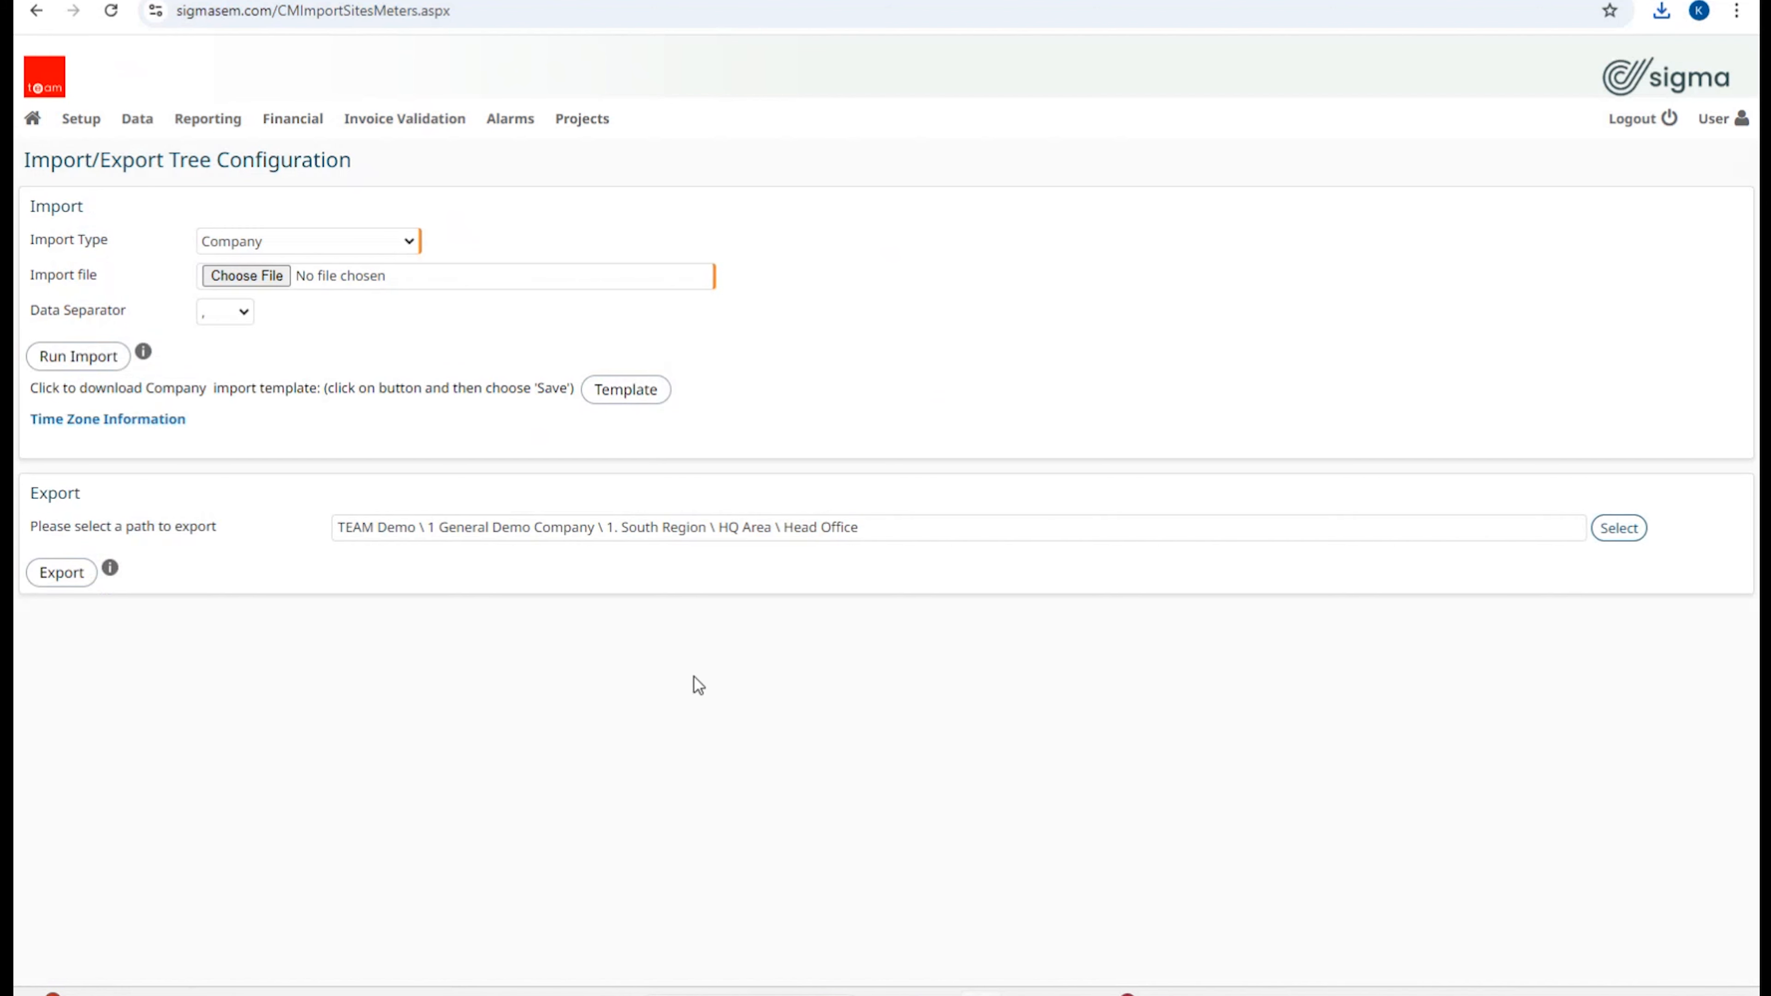
mouse_move(111, 122)
left_click(411, 243)
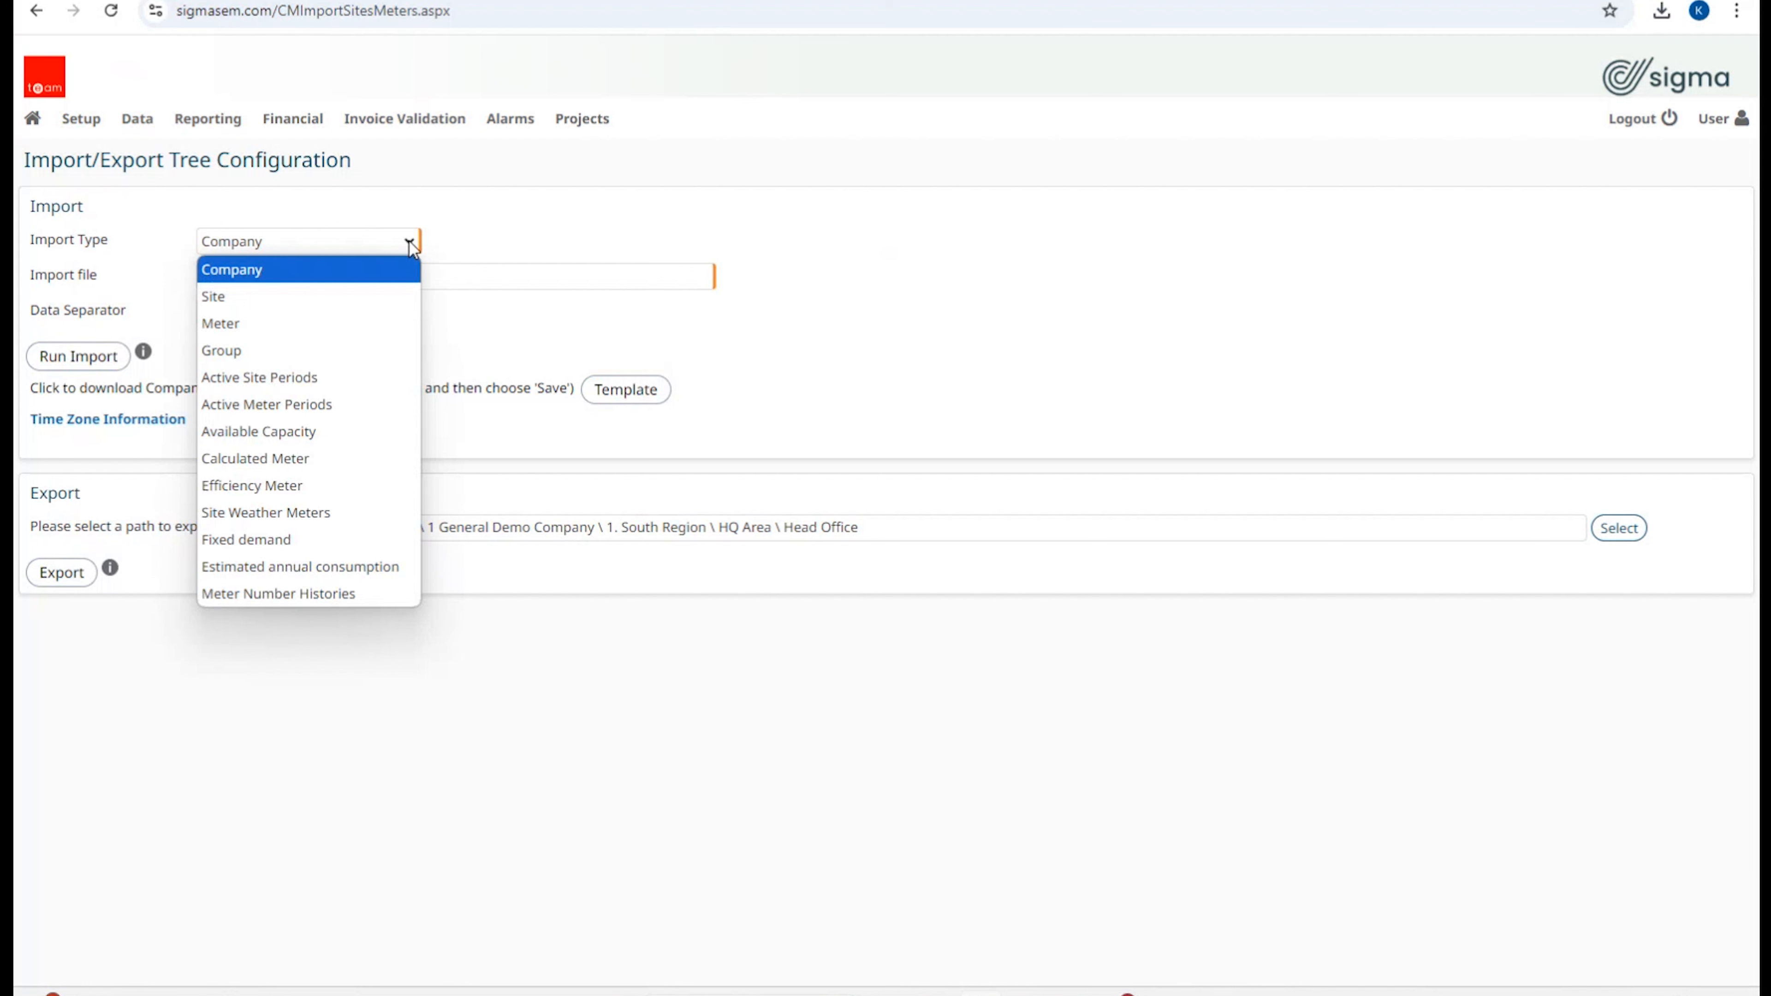
left_click(280, 325)
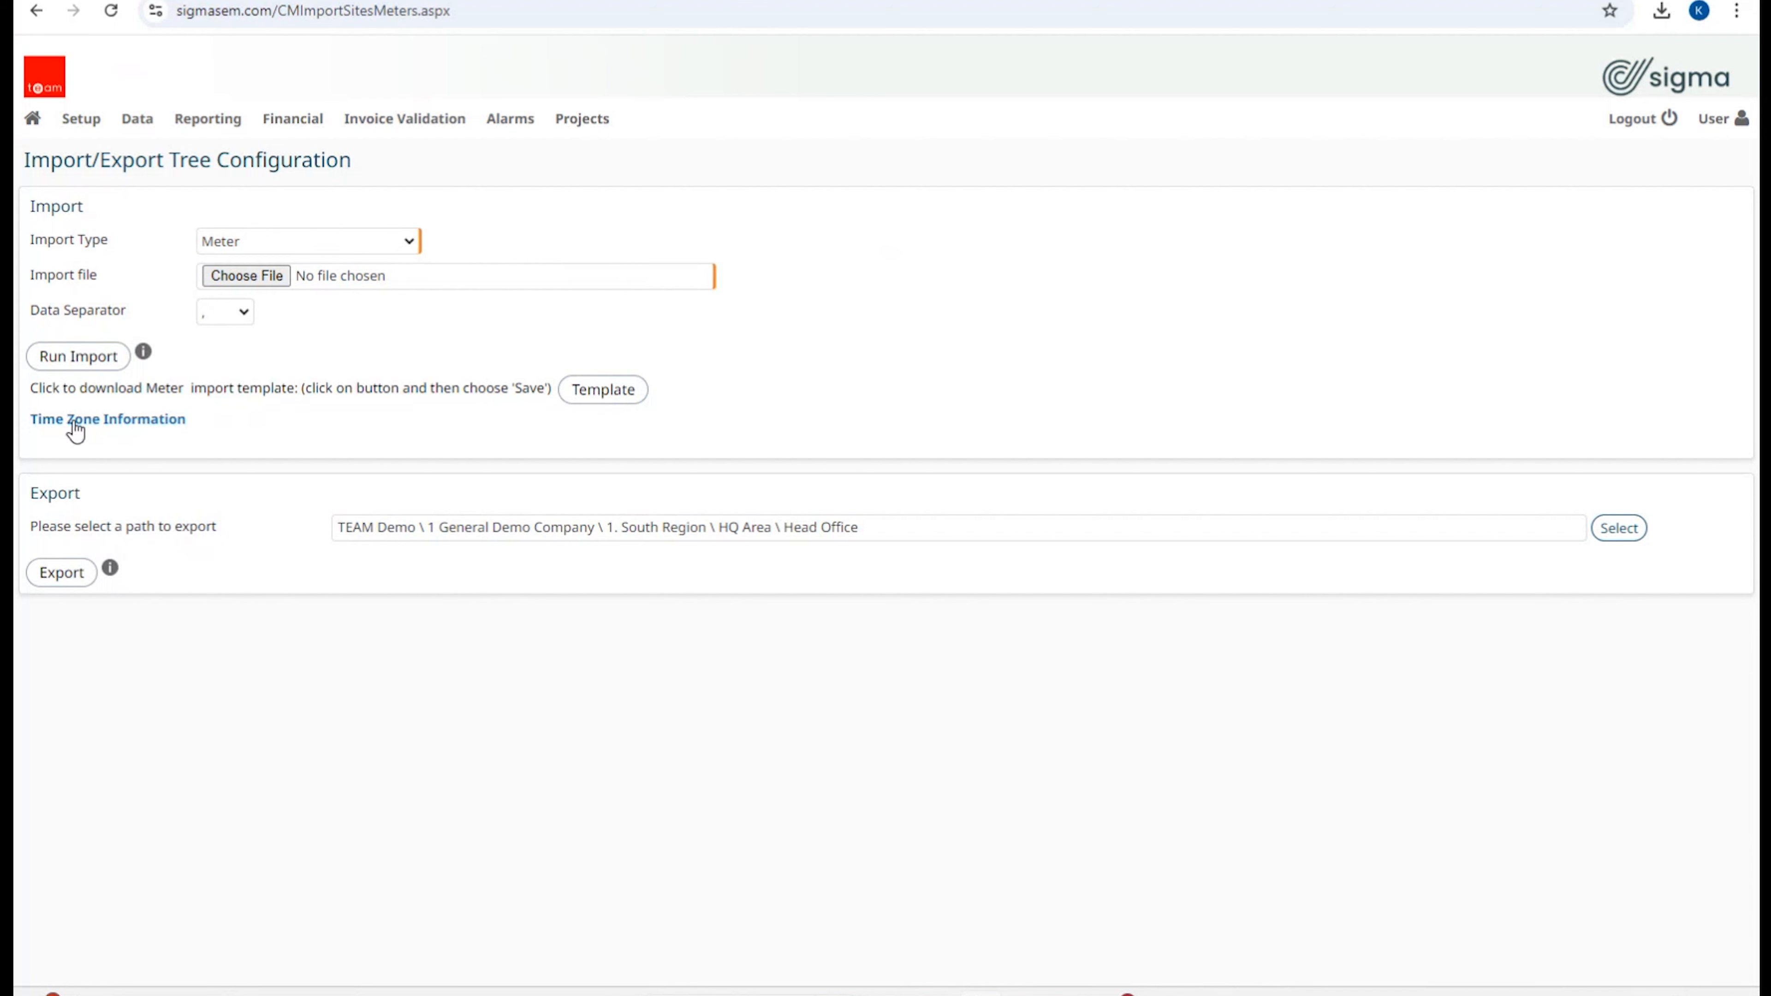
left_click(82, 129)
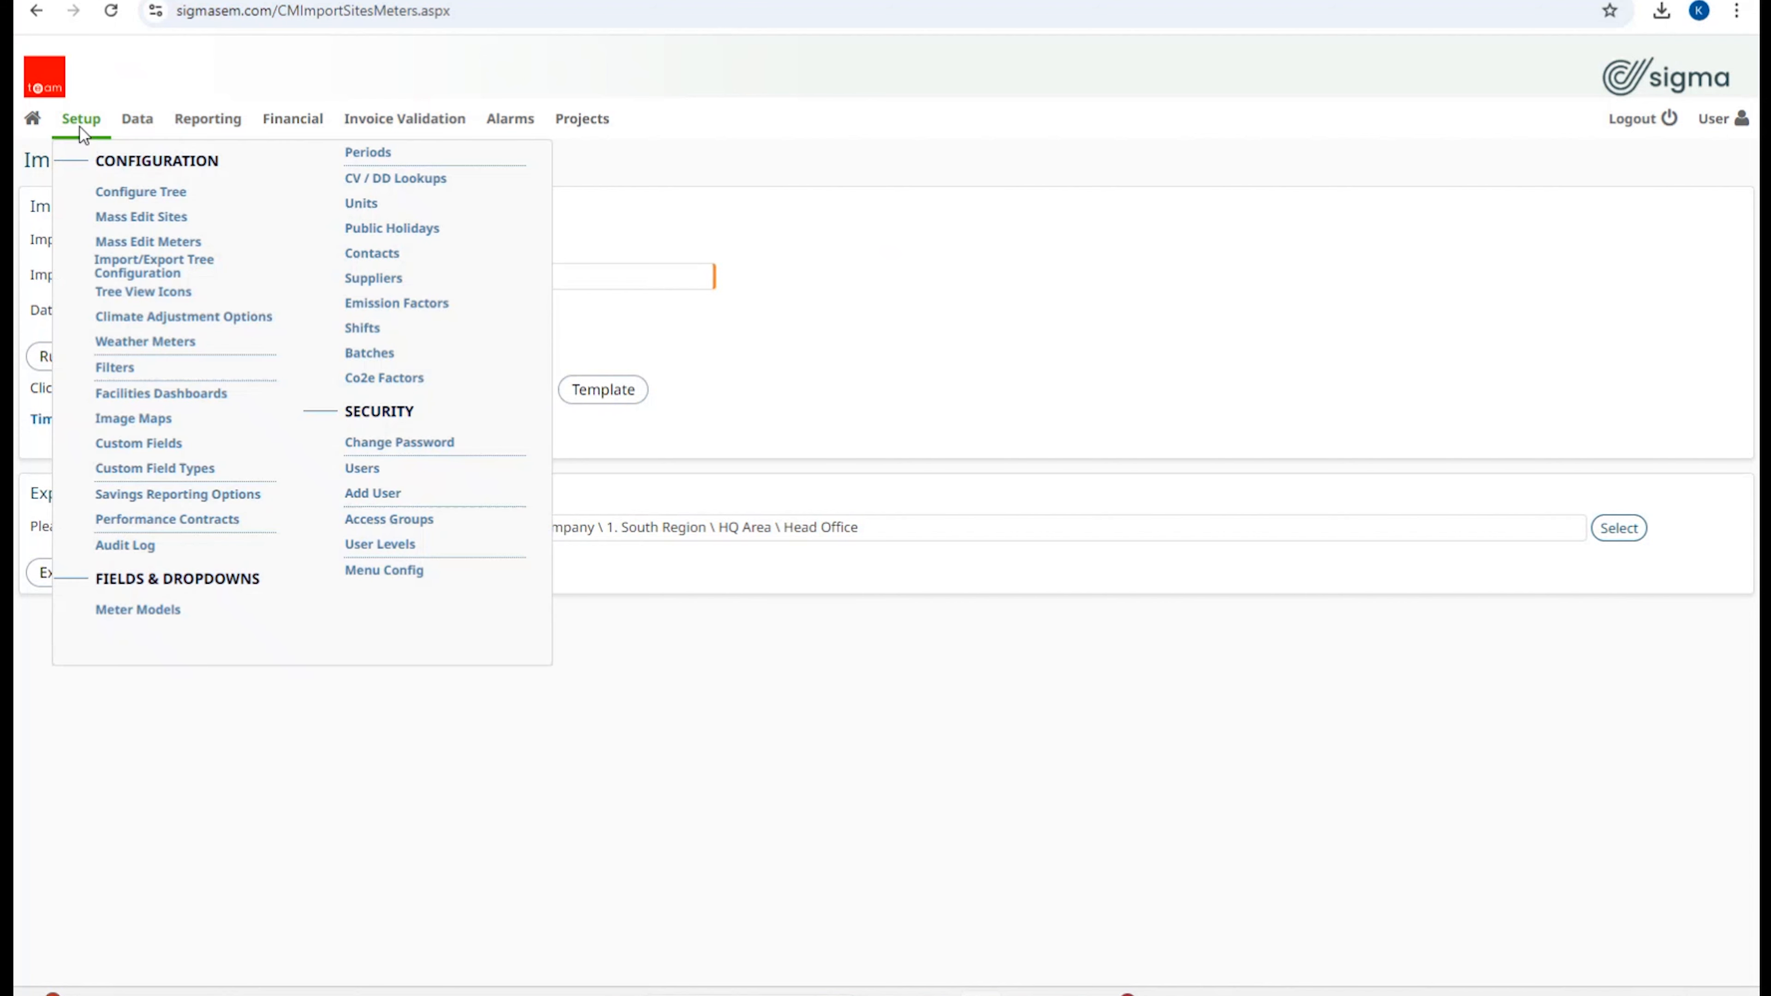
Step: Inspect the Head Office Mains Gas meter in Configure Tree, cancel its edit, and pick Data Imports in Jump To
left_click(103, 202)
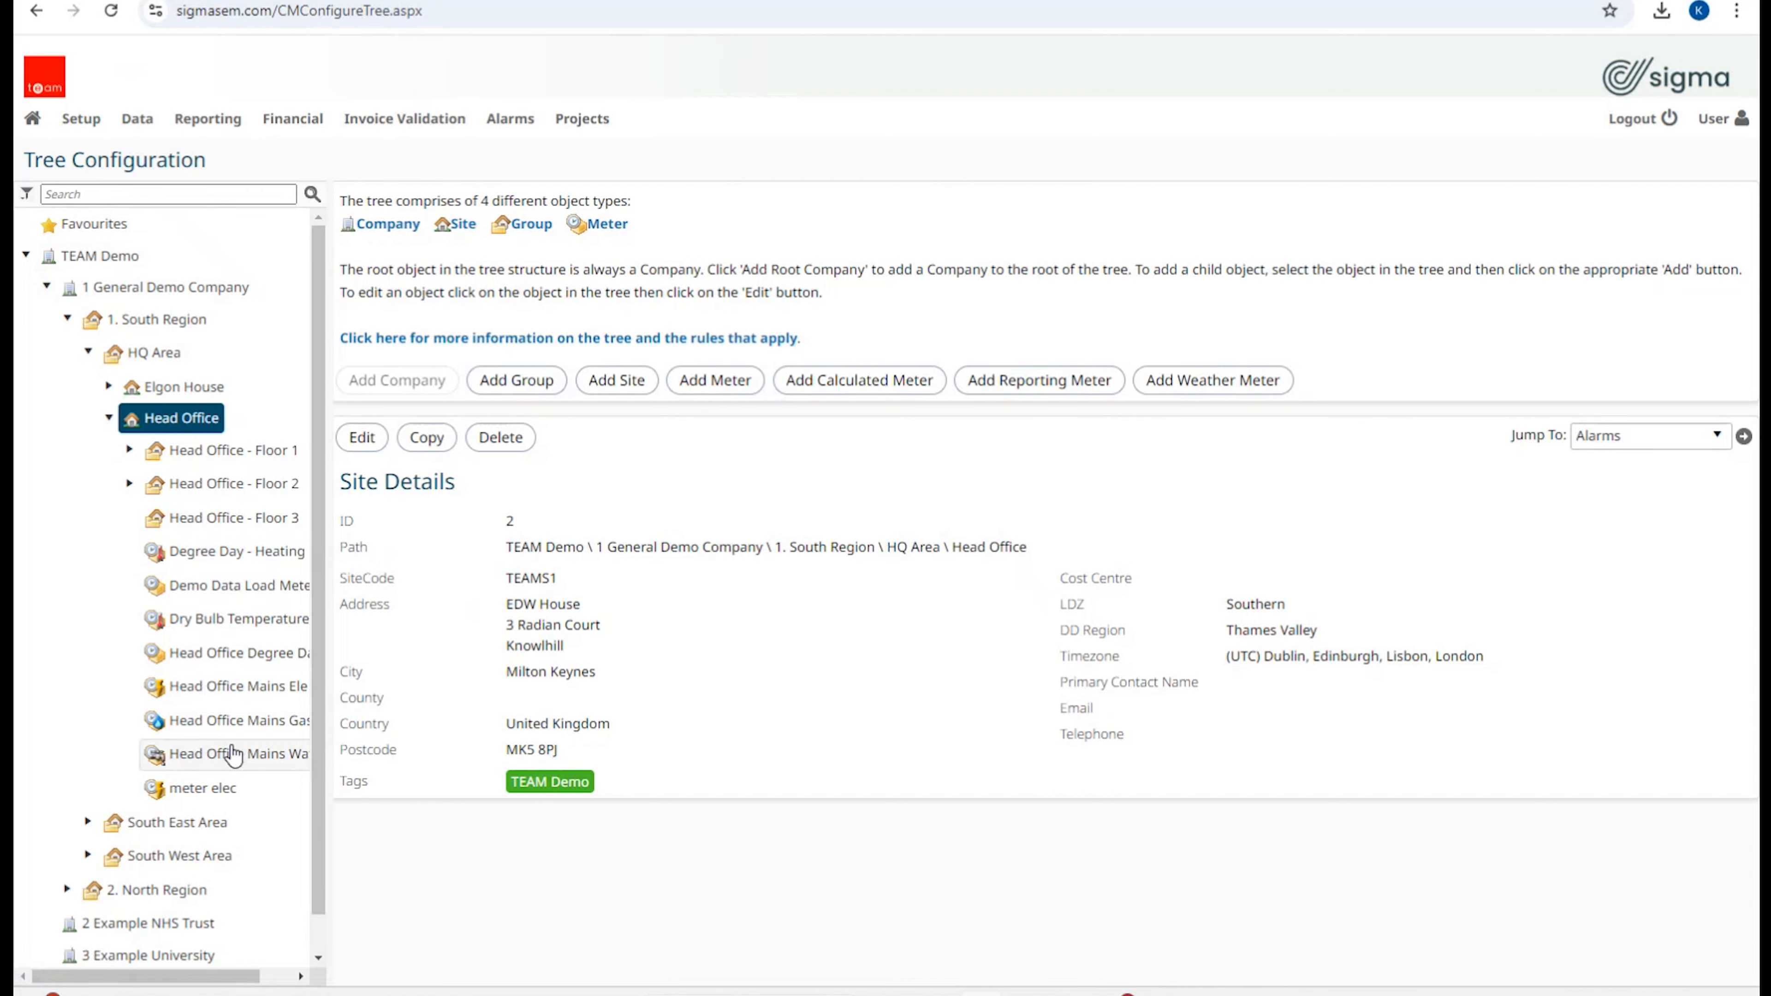
left_click(241, 721)
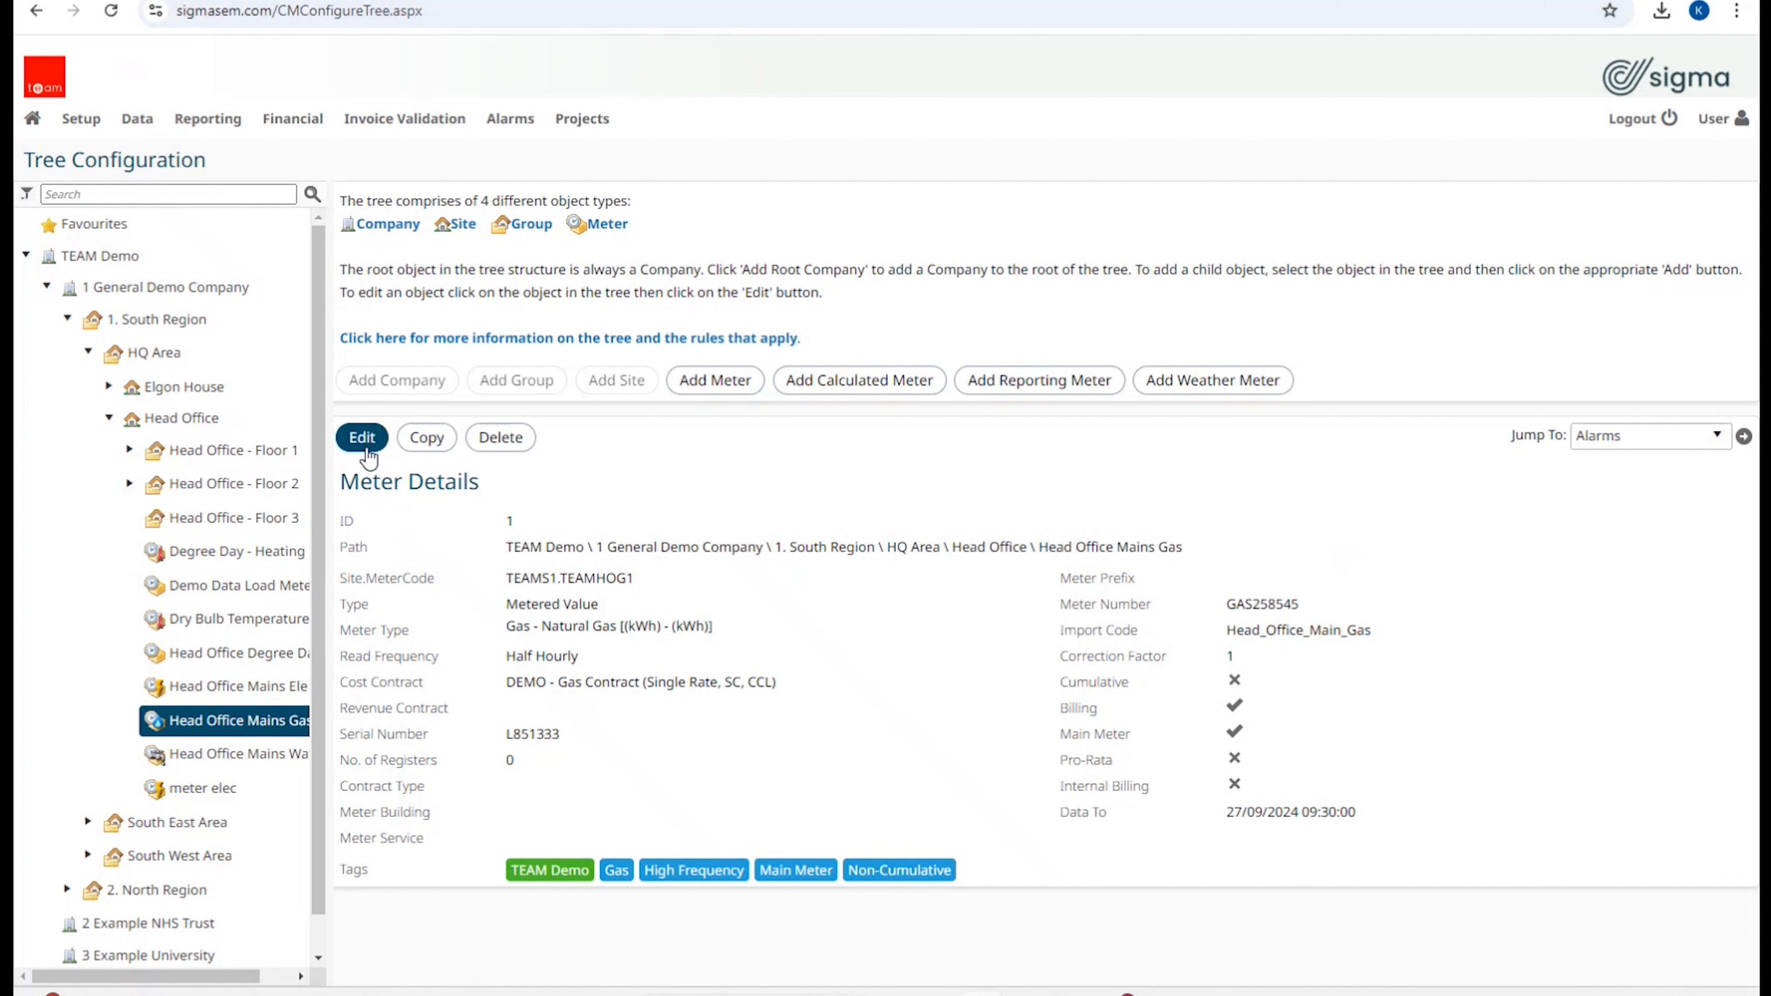
left_click(369, 450)
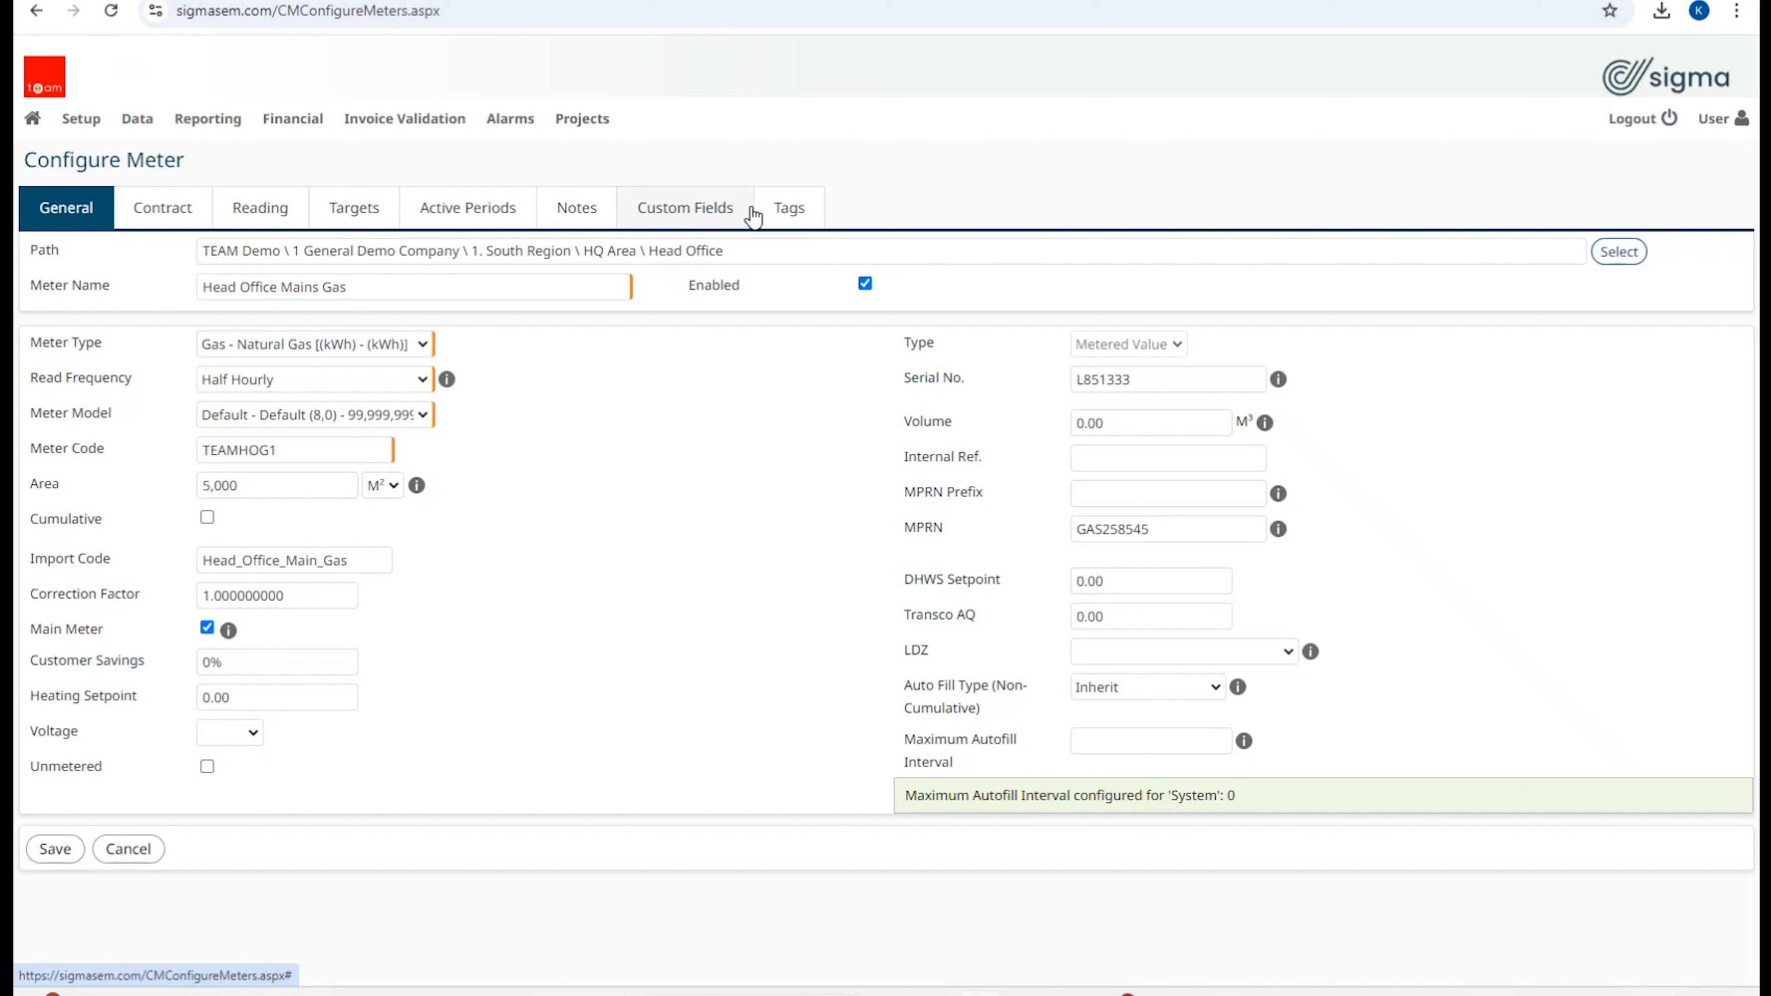
left_click(139, 862)
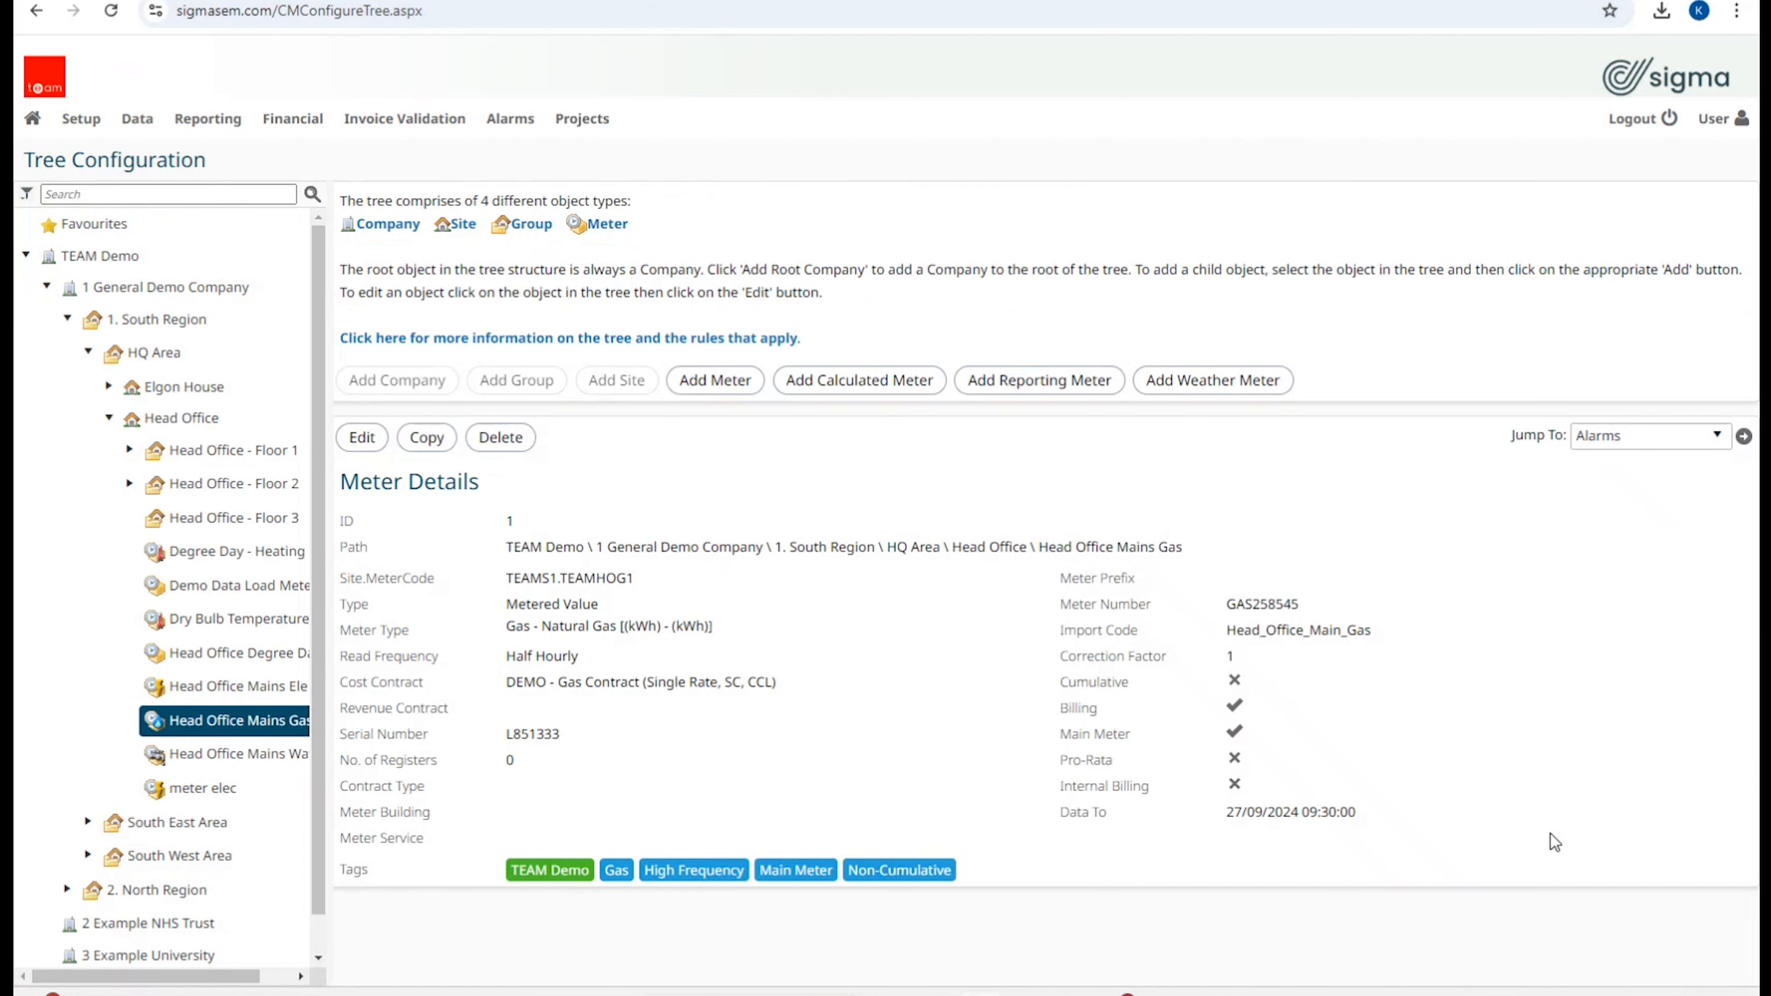
left_click(1719, 437)
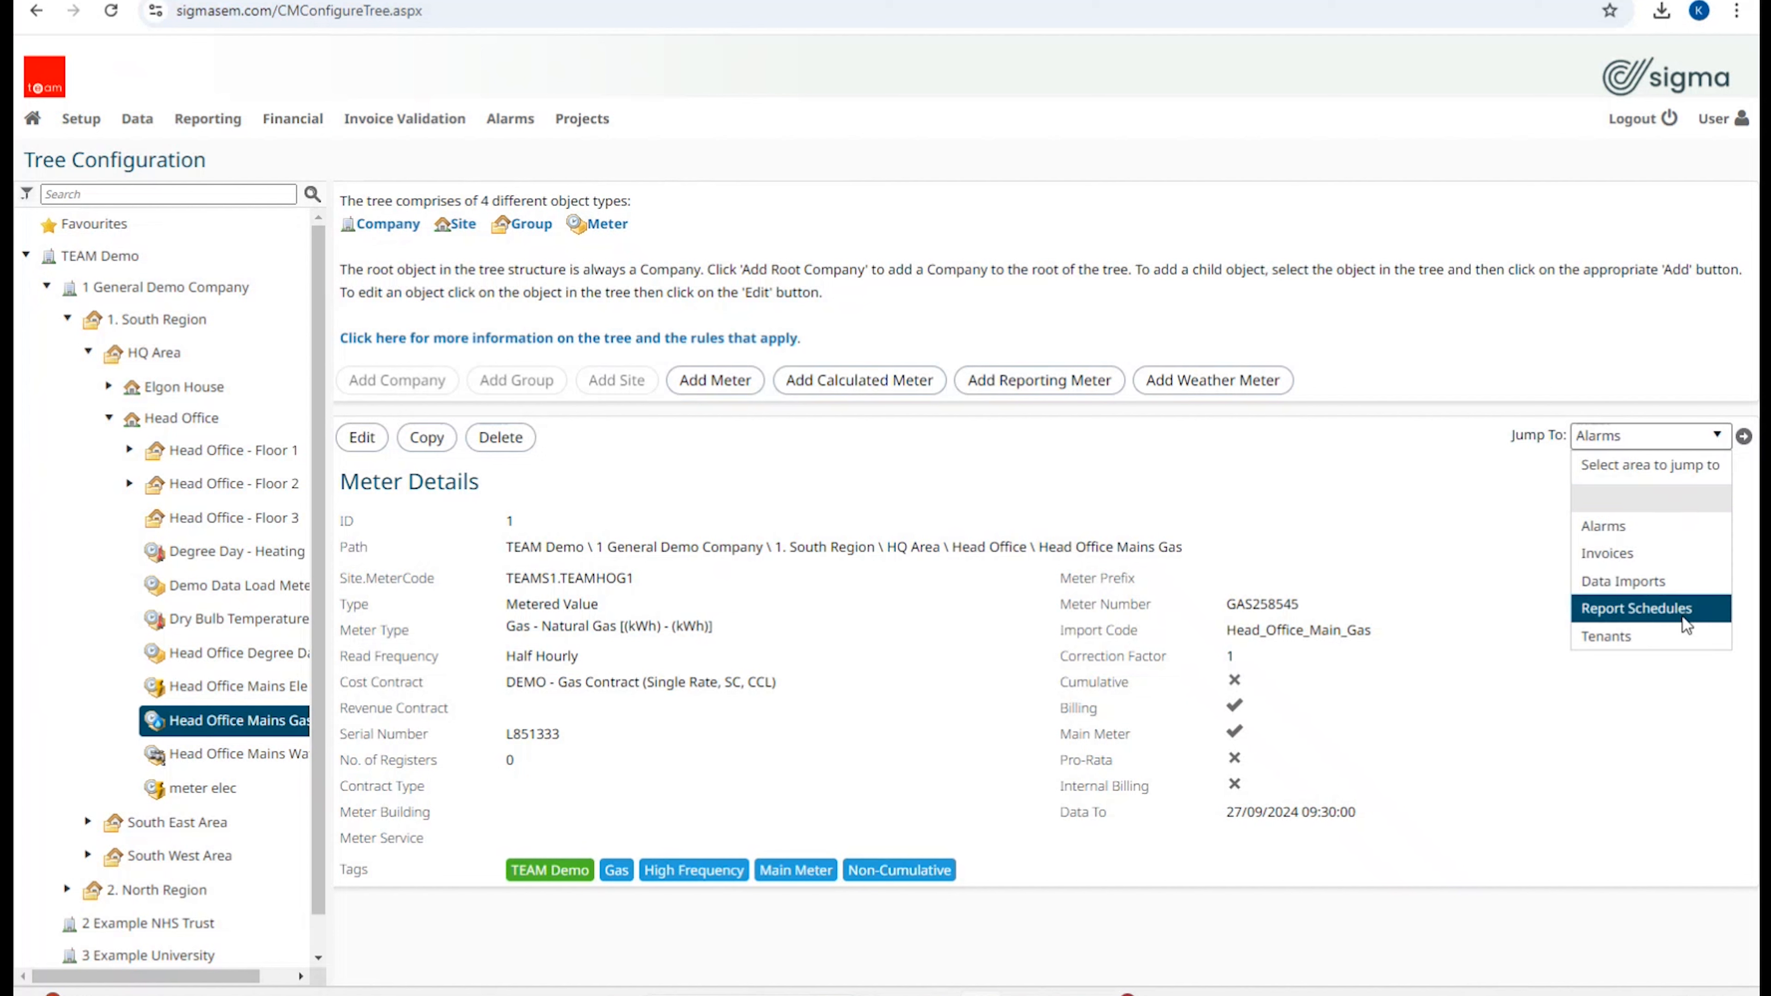
left_click(1635, 586)
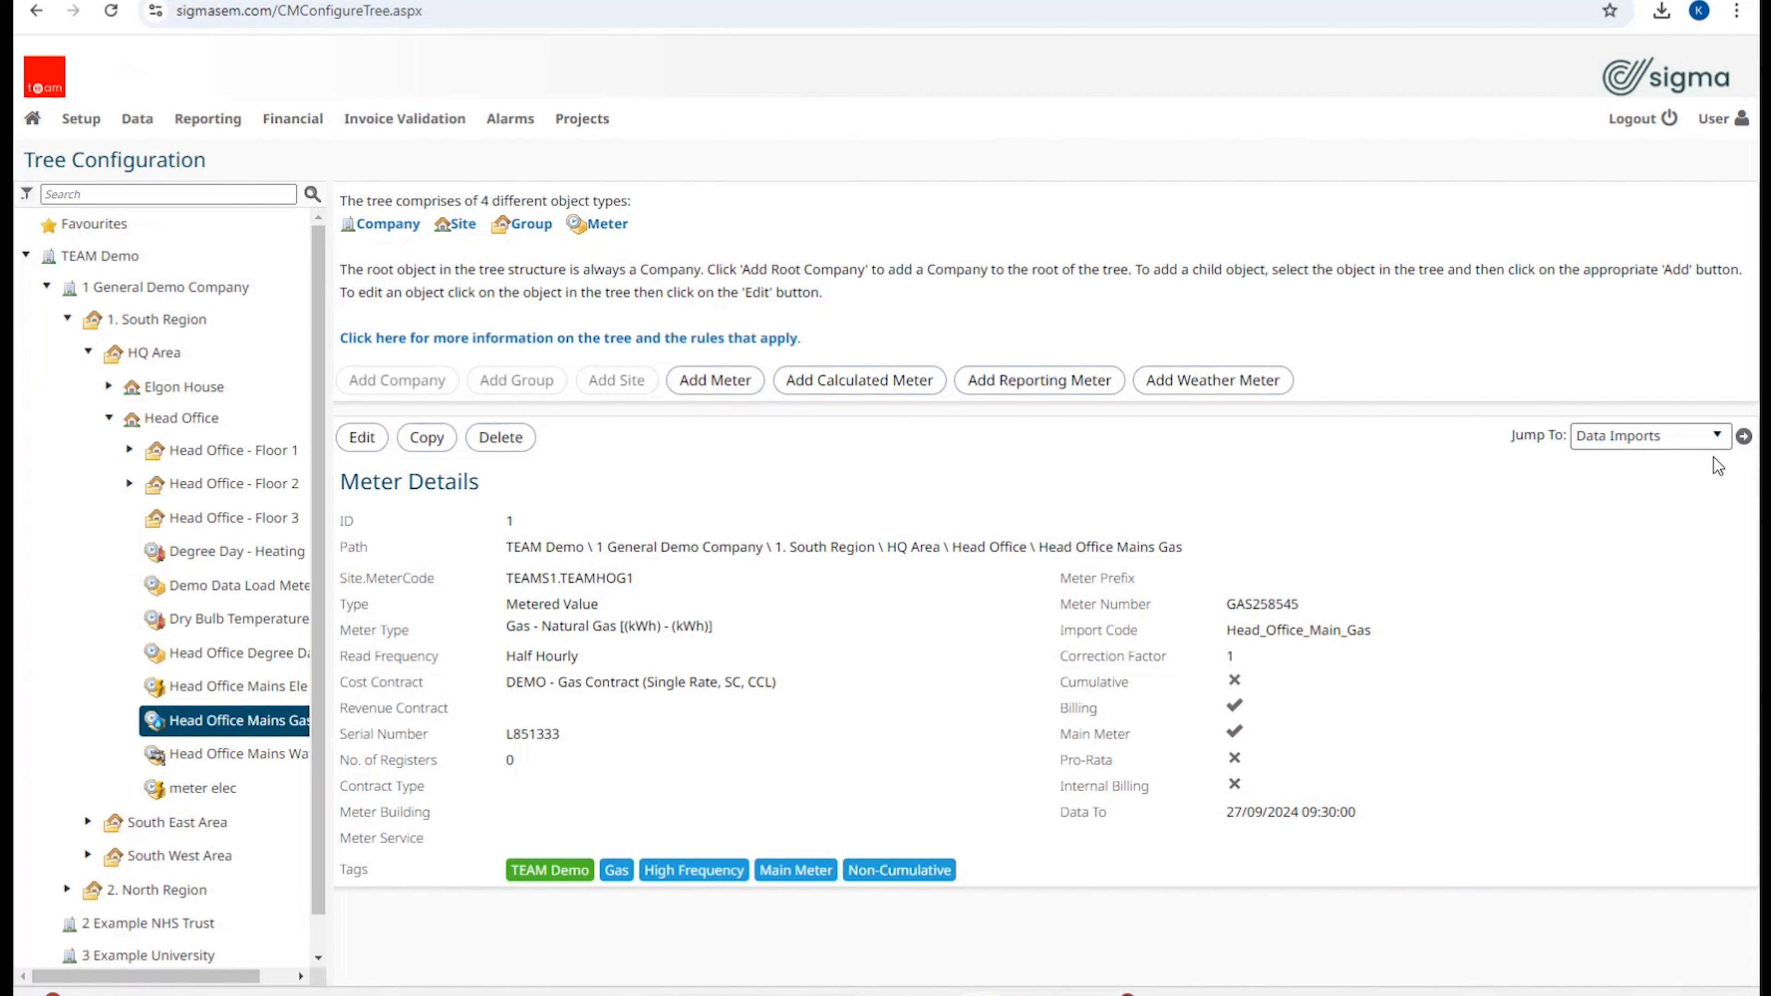
Step: Visit the Low Frequency Meter Readings and Delete Meter Data pages from the Data menu
left_click(138, 118)
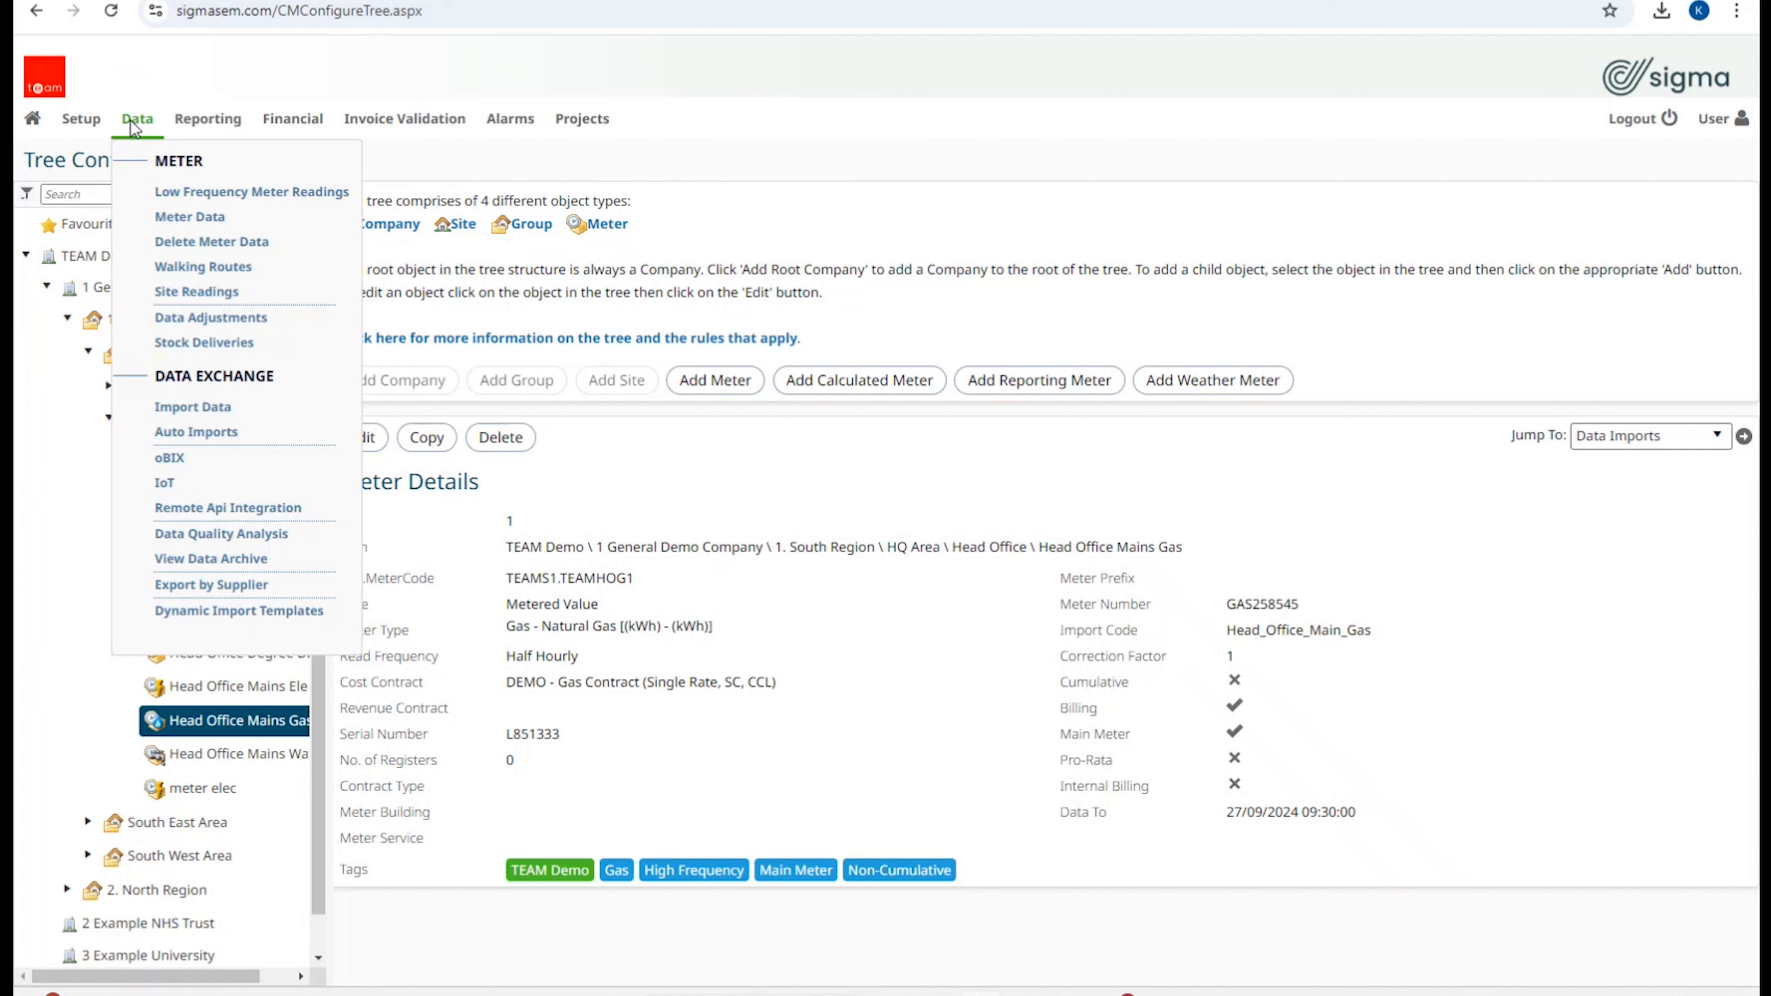
left_click(185, 192)
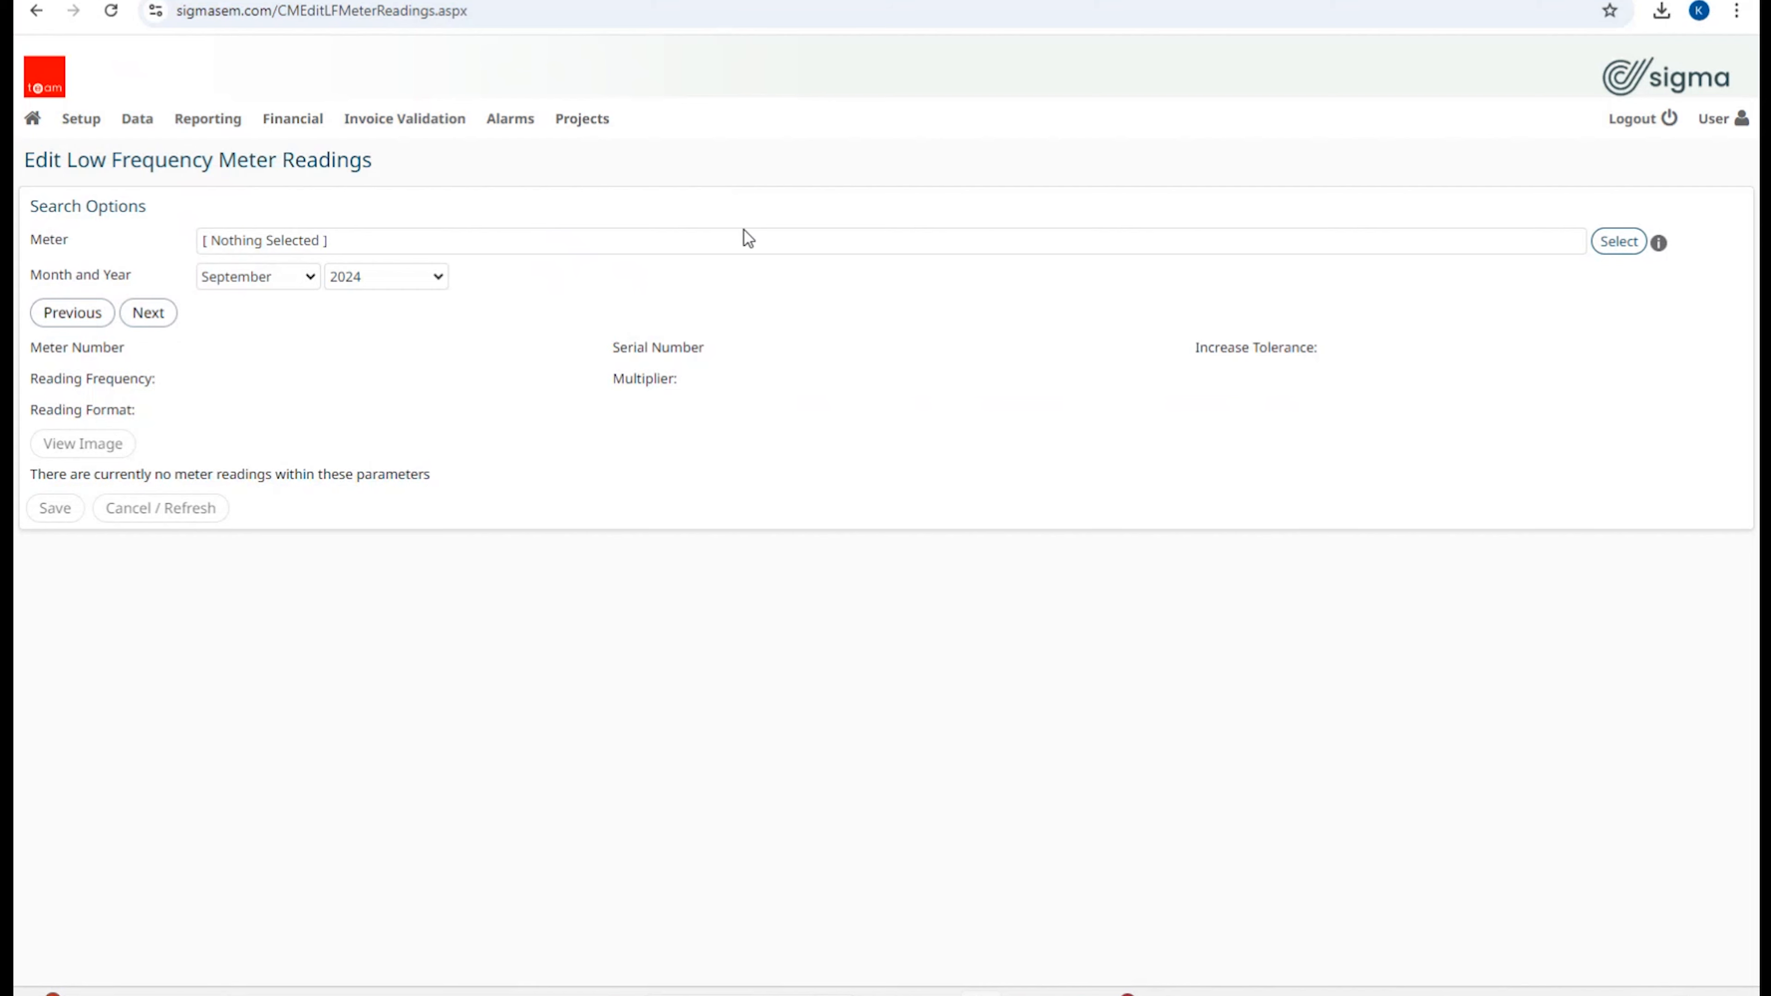
left_click(136, 119)
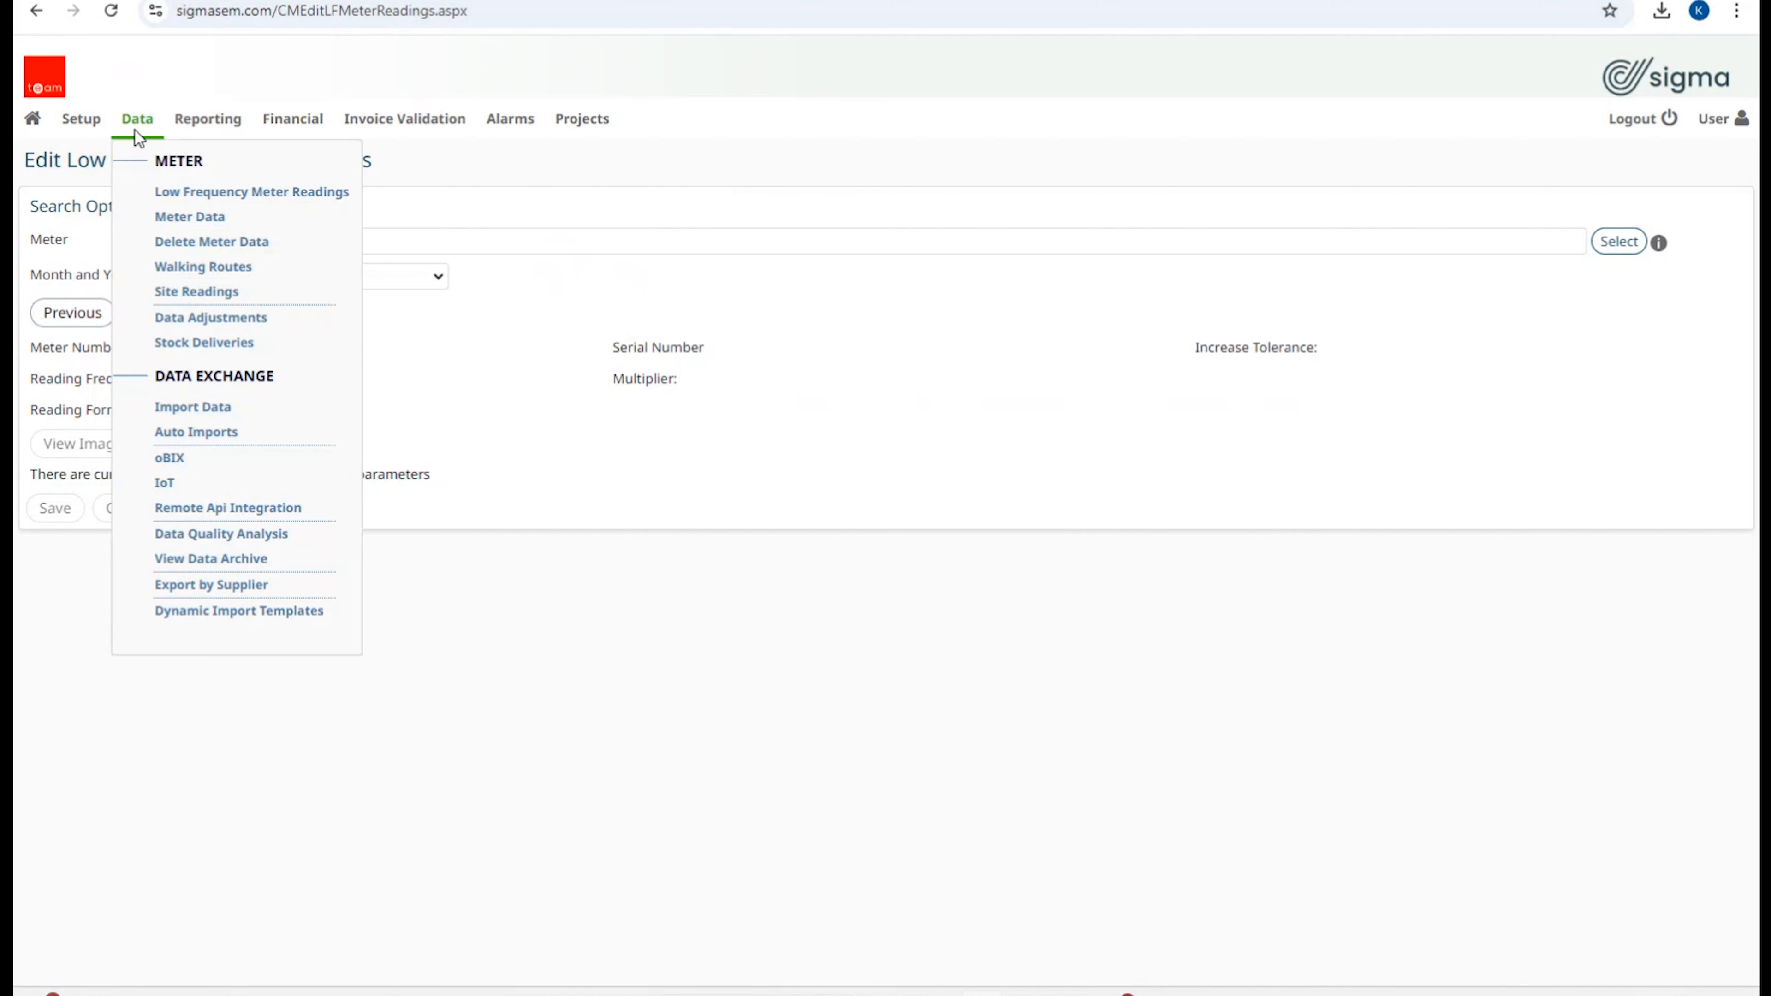
left_click(171, 253)
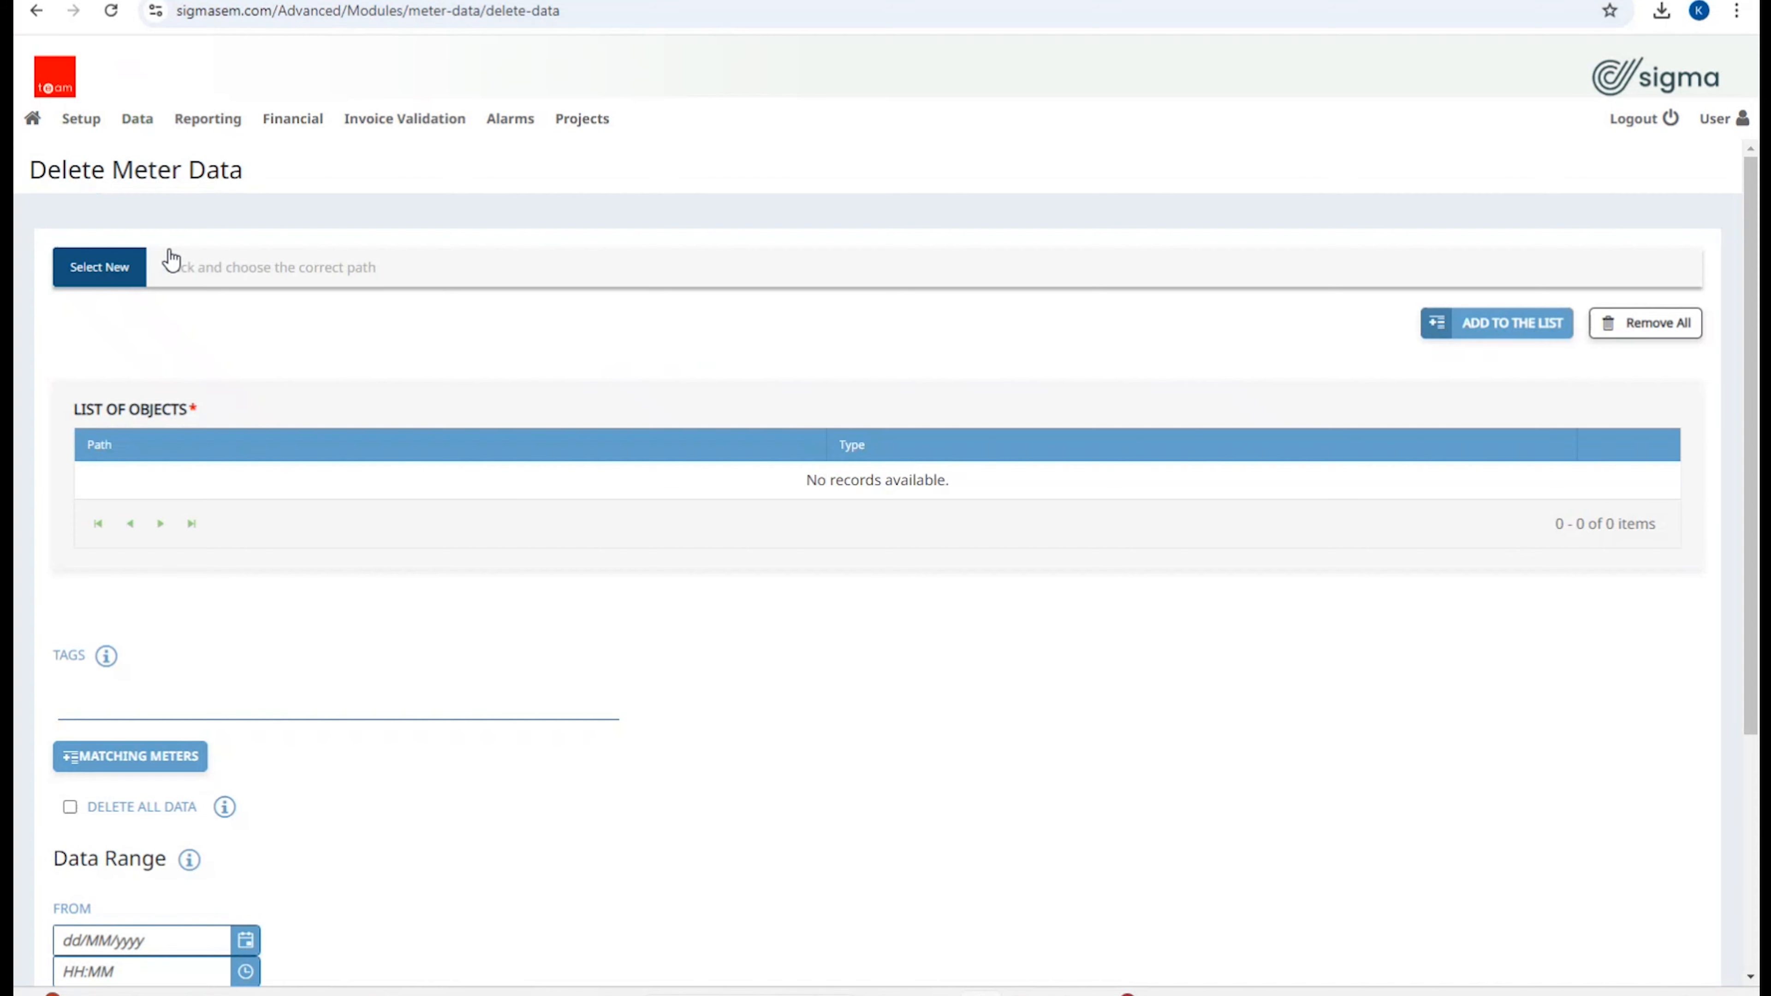
Step: Browse the Walking Routes list, then open the Site Readings page
left_click(137, 120)
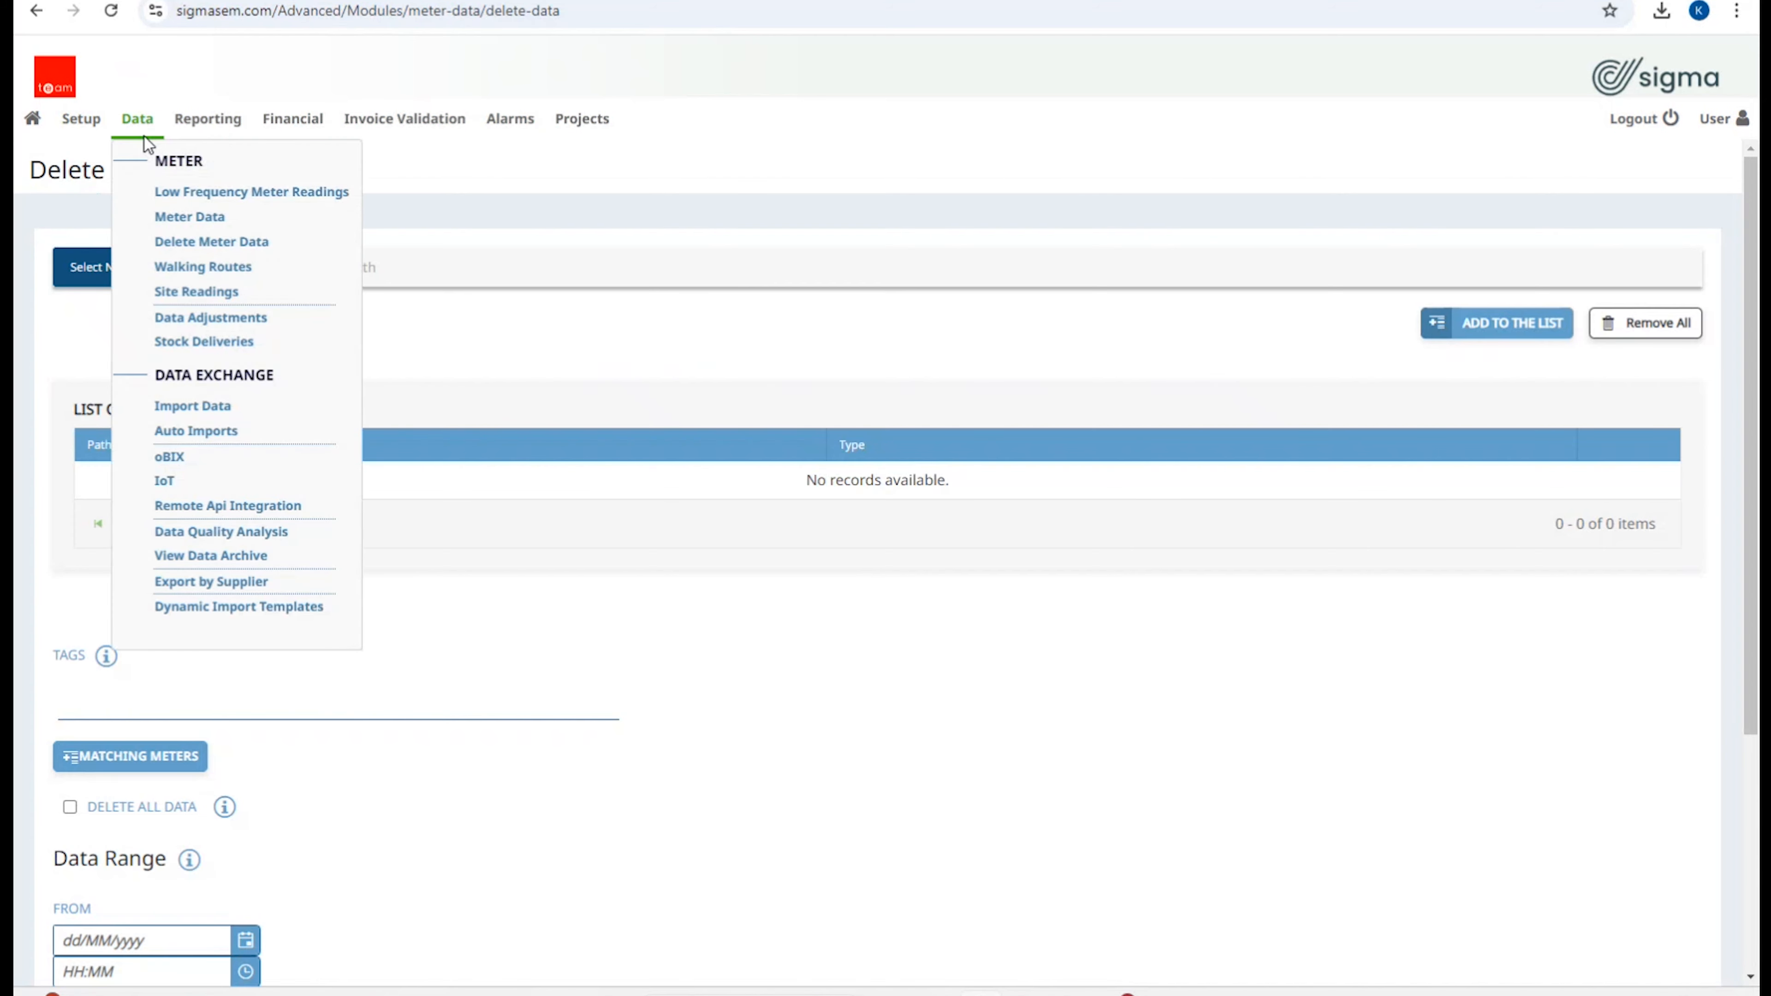
left_click(180, 268)
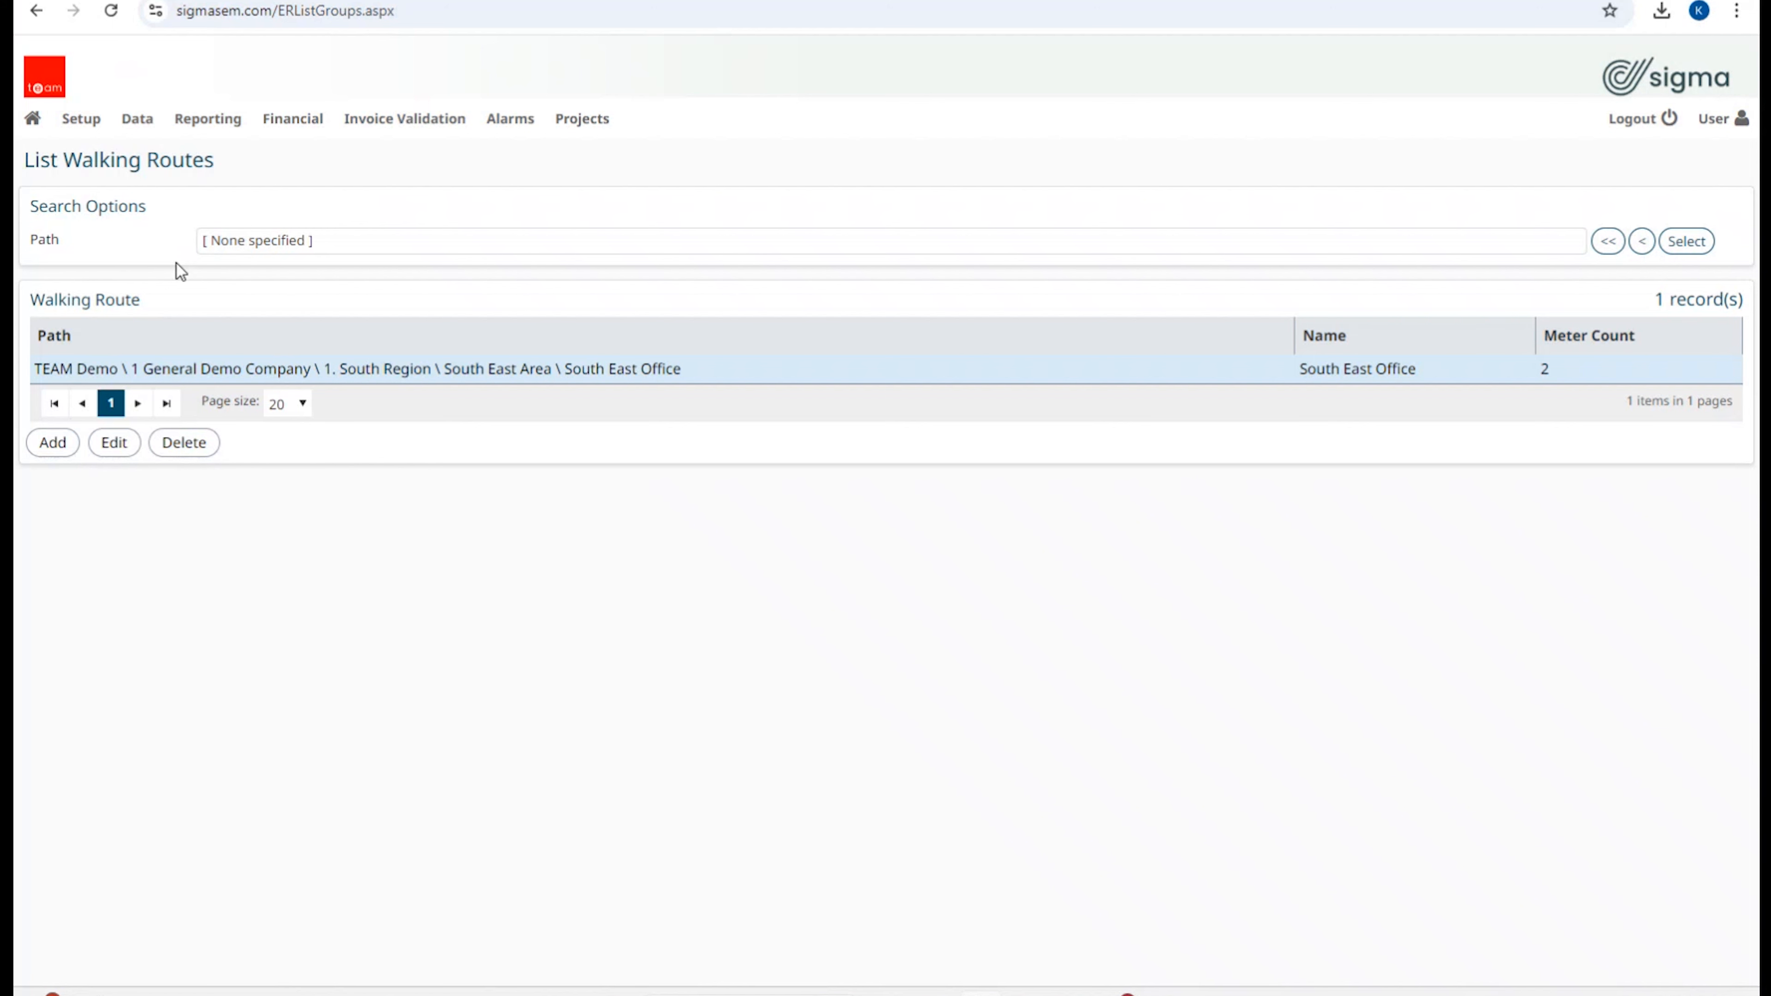
left_click(145, 121)
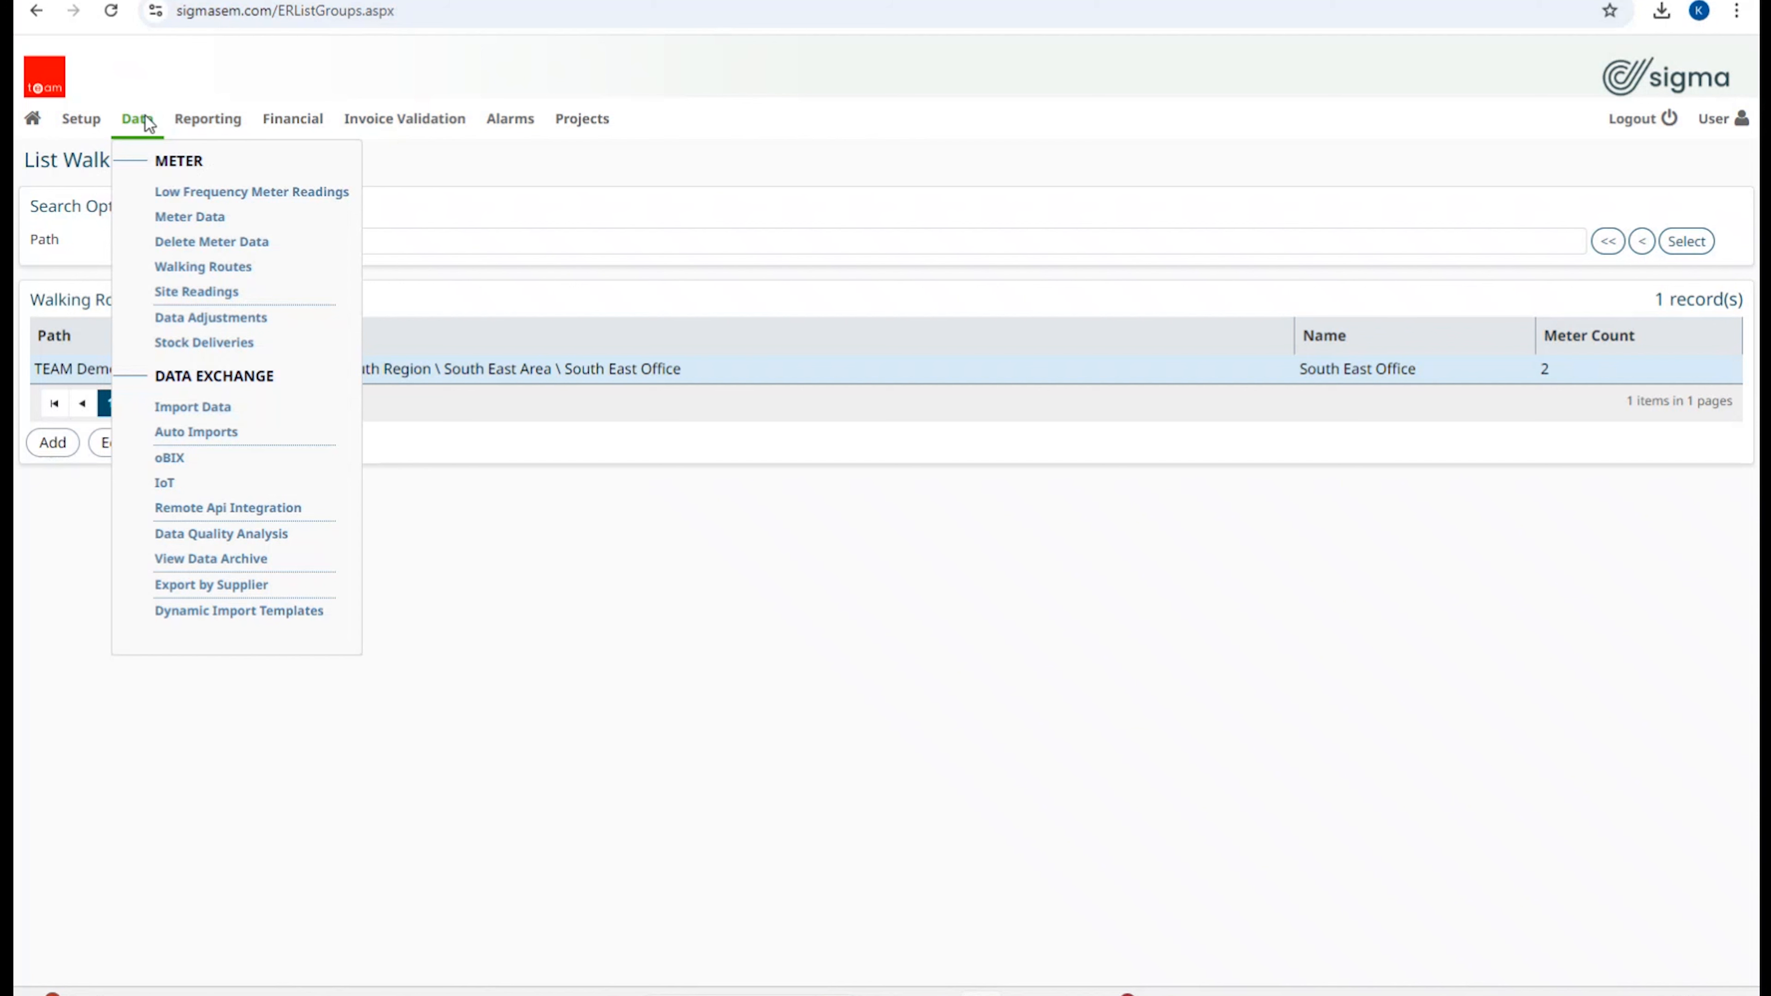
left_click(201, 293)
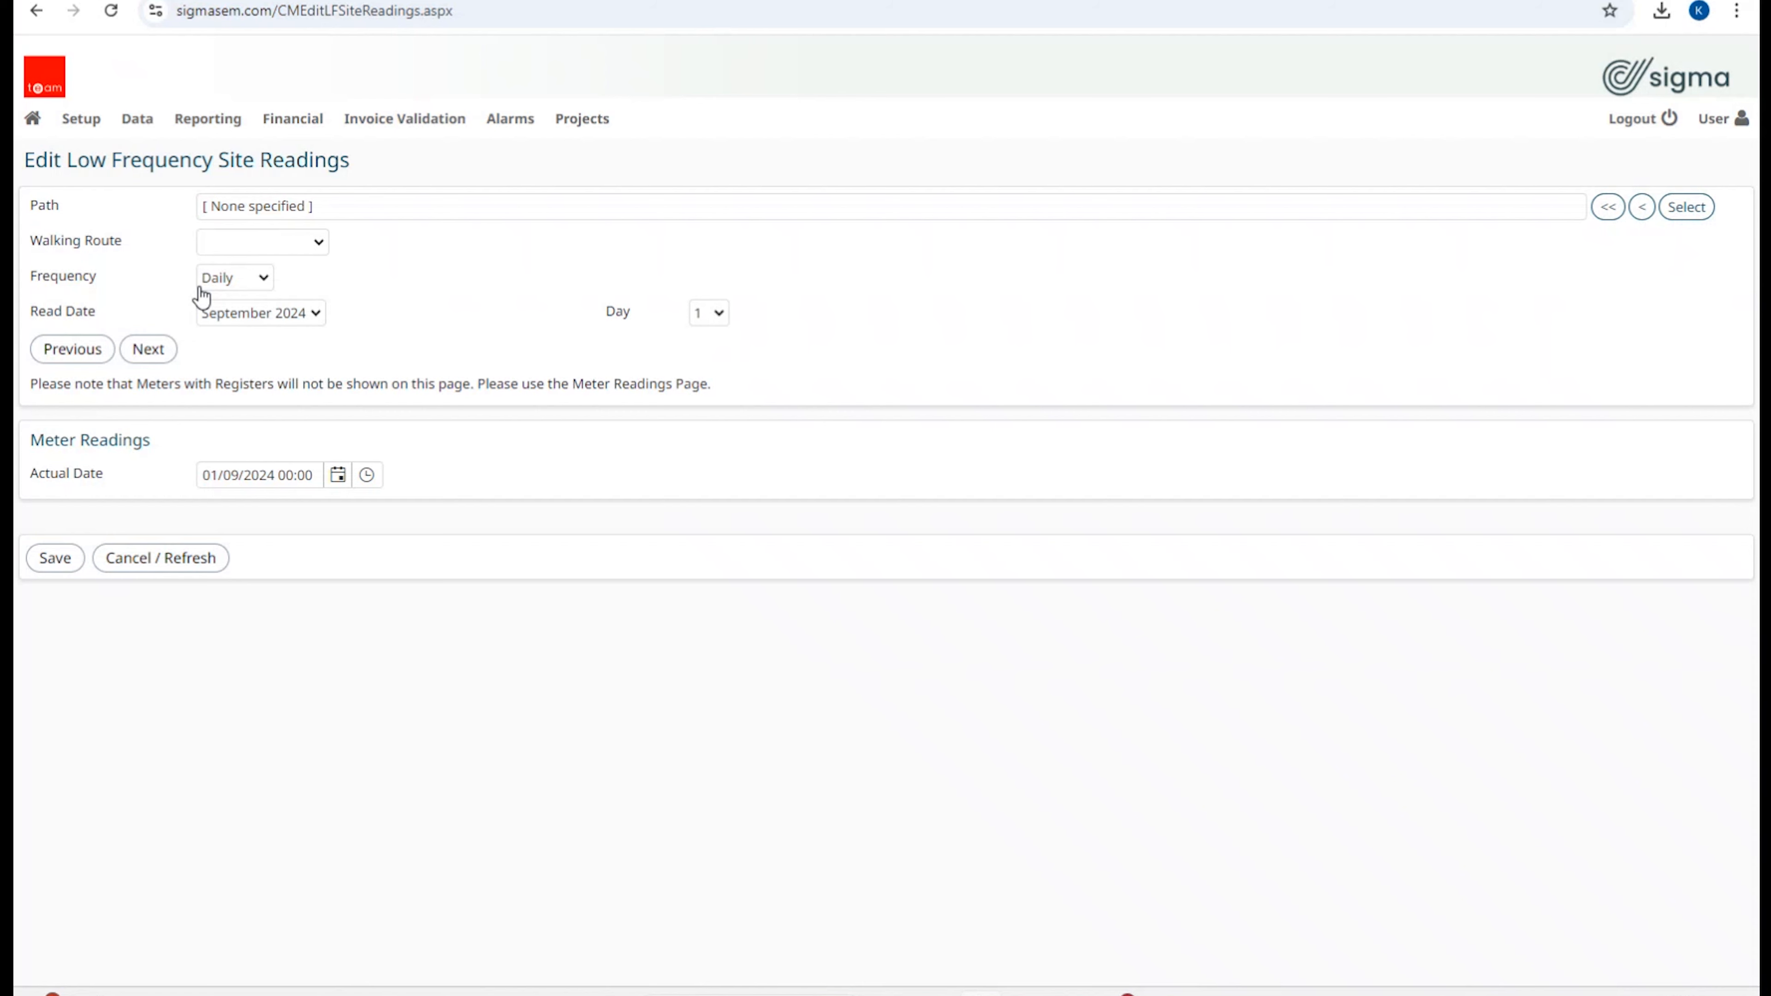
left_click(202, 122)
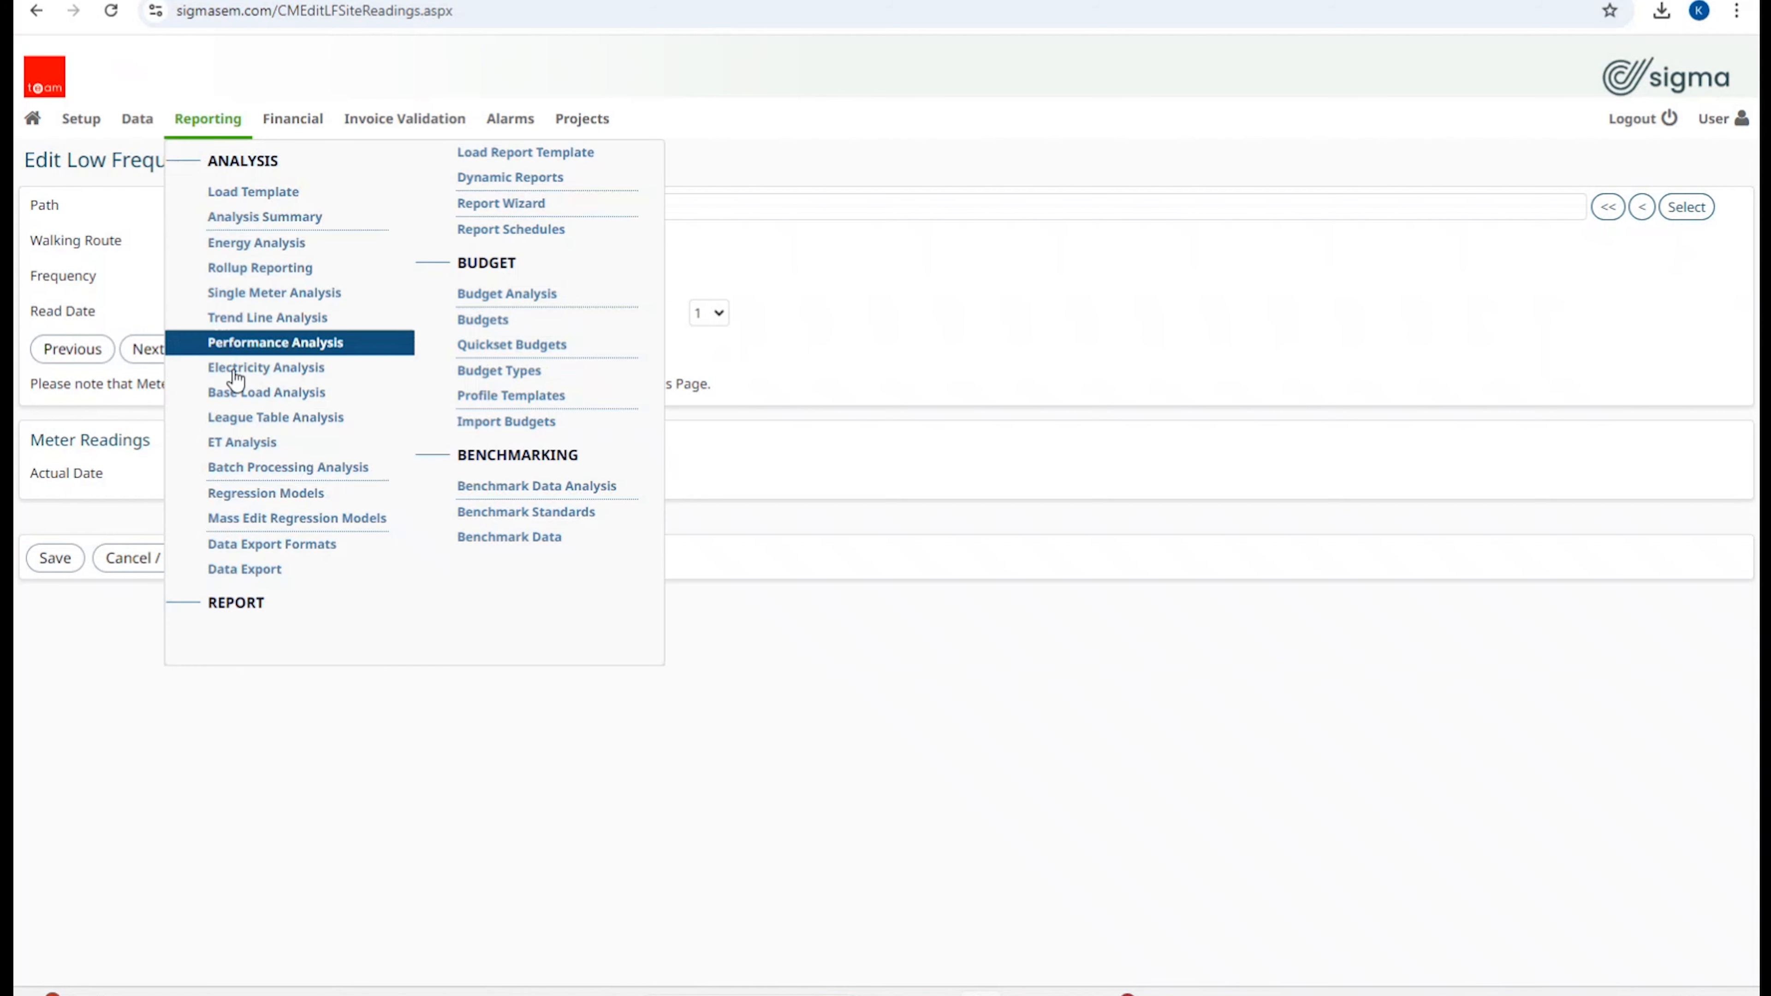
Step: Open the Reporting menu's Data Export page
left_click(242, 570)
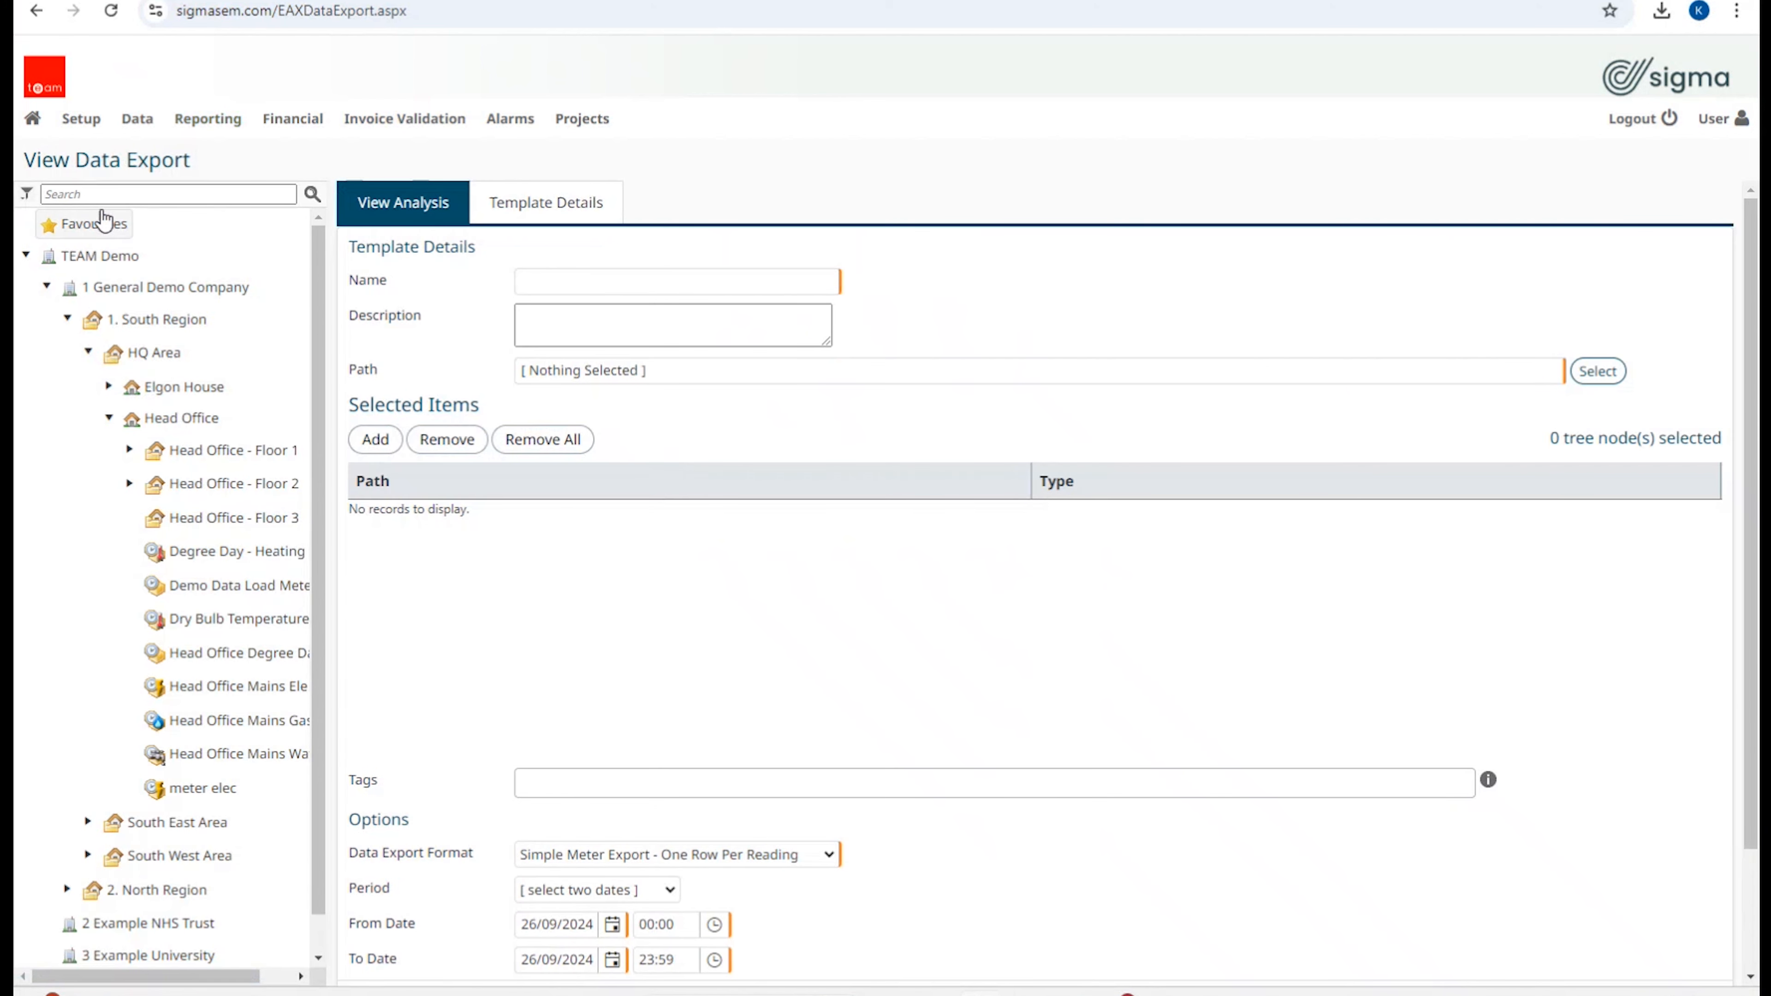
mouse_move(77, 129)
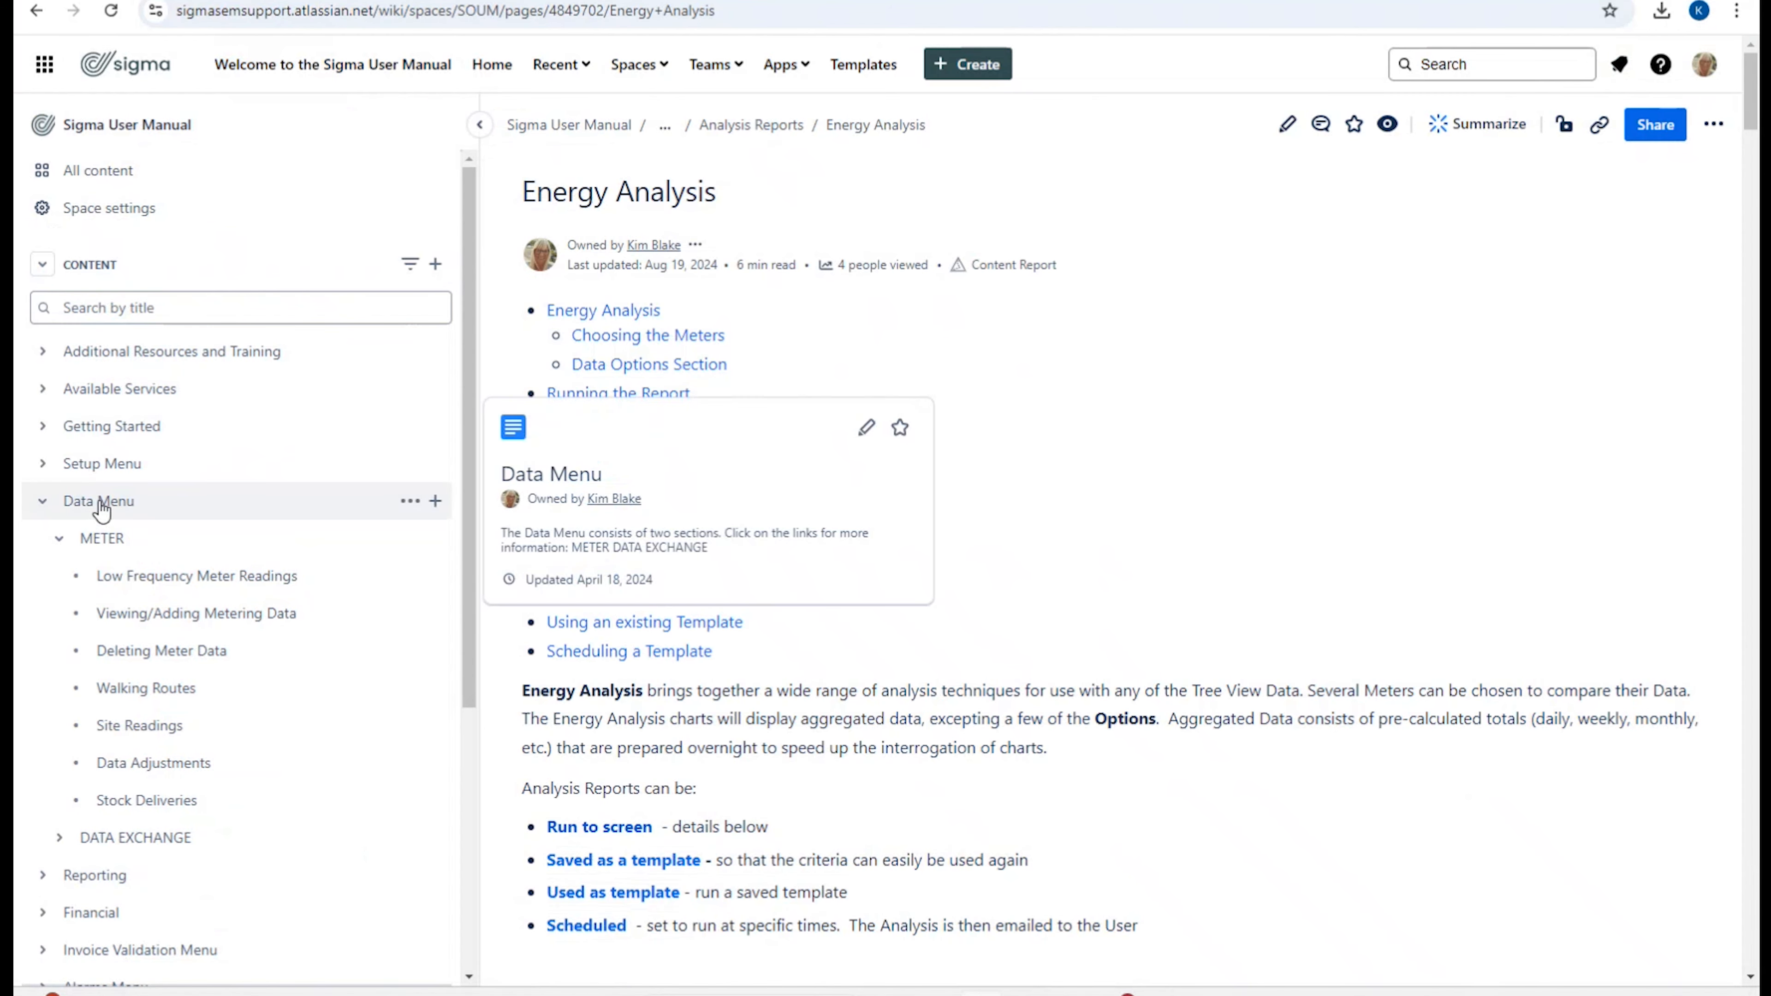
Step: Read the Low Frequency Meter Readings manual article under Data Menu > METER, scrolling through it
mouse_move(108, 554)
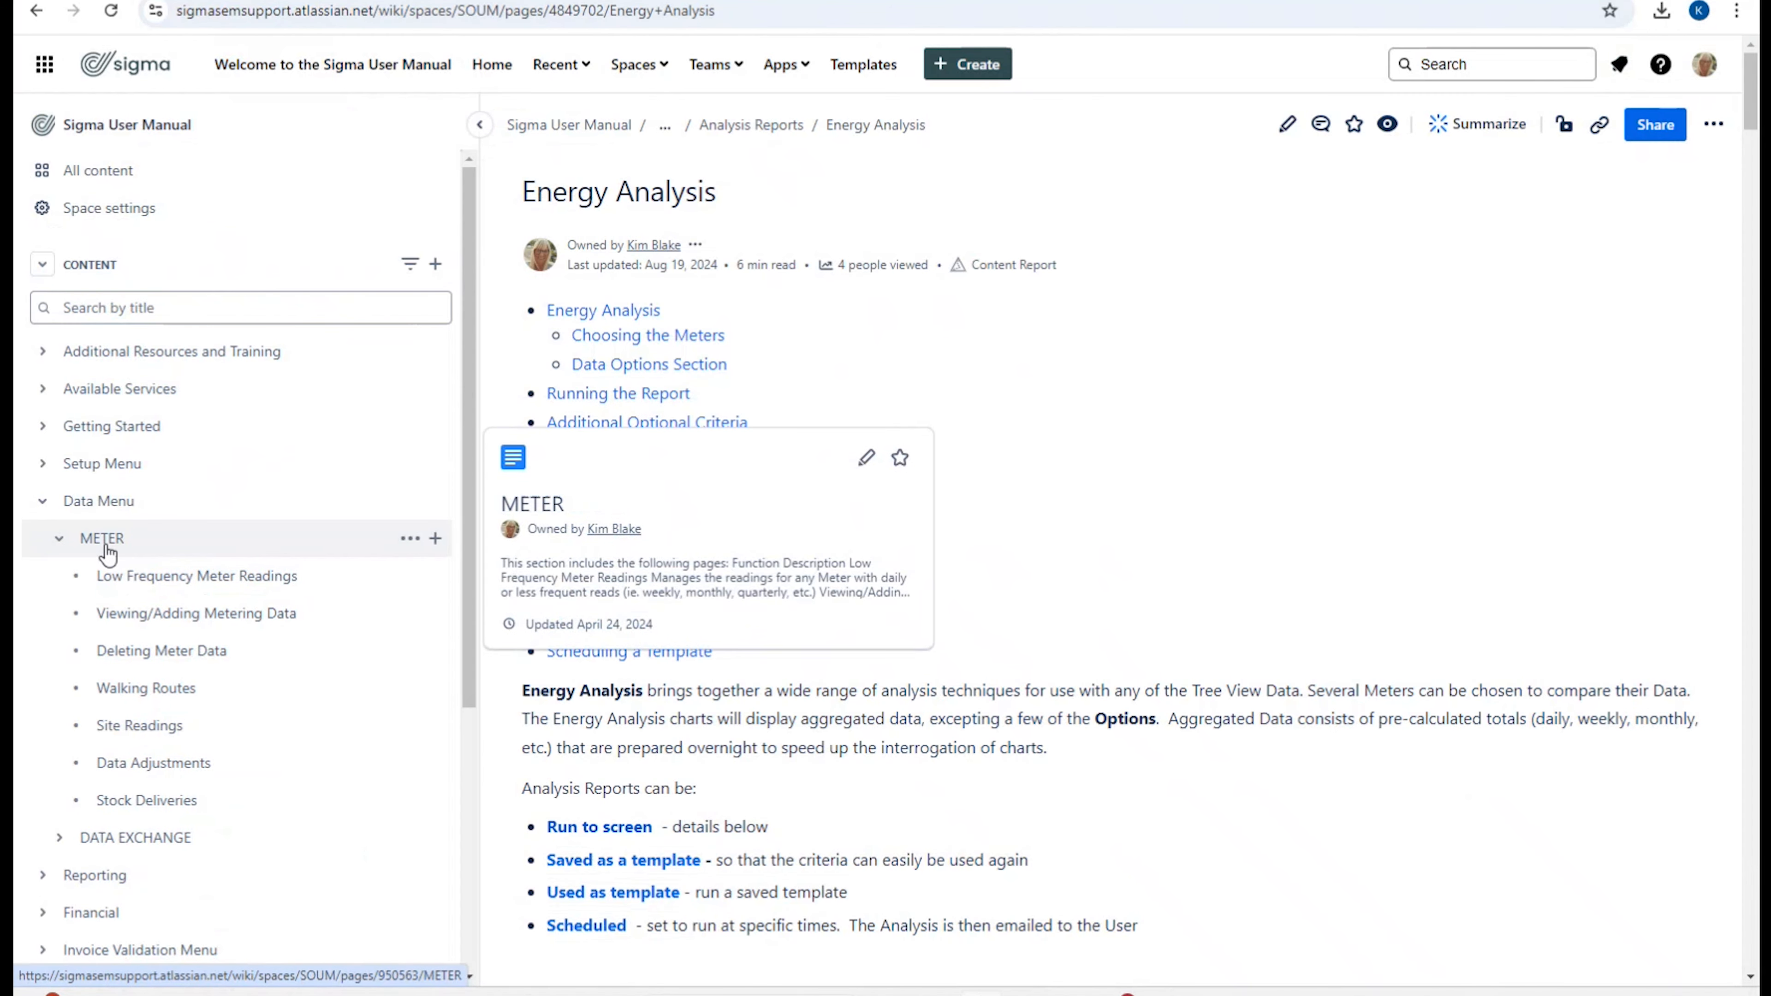
left_click(197, 575)
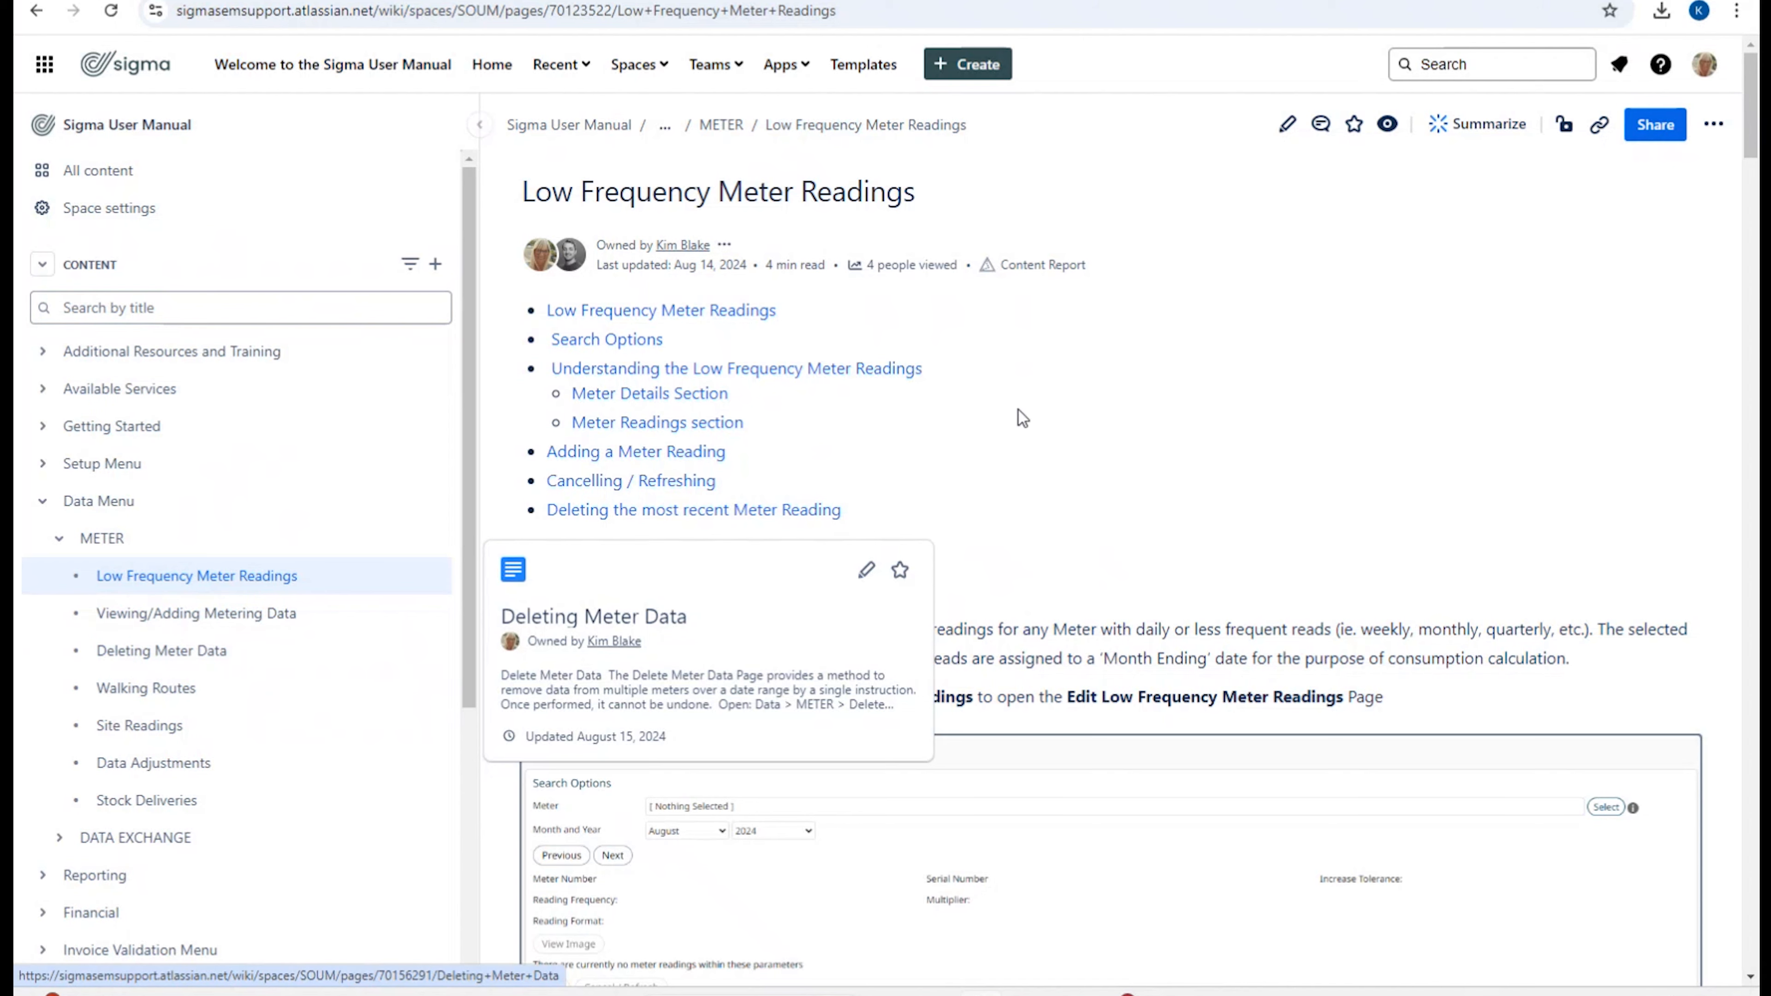
scroll(1099, 371, "down", 3)
scroll(1099, 371, "down", 10)
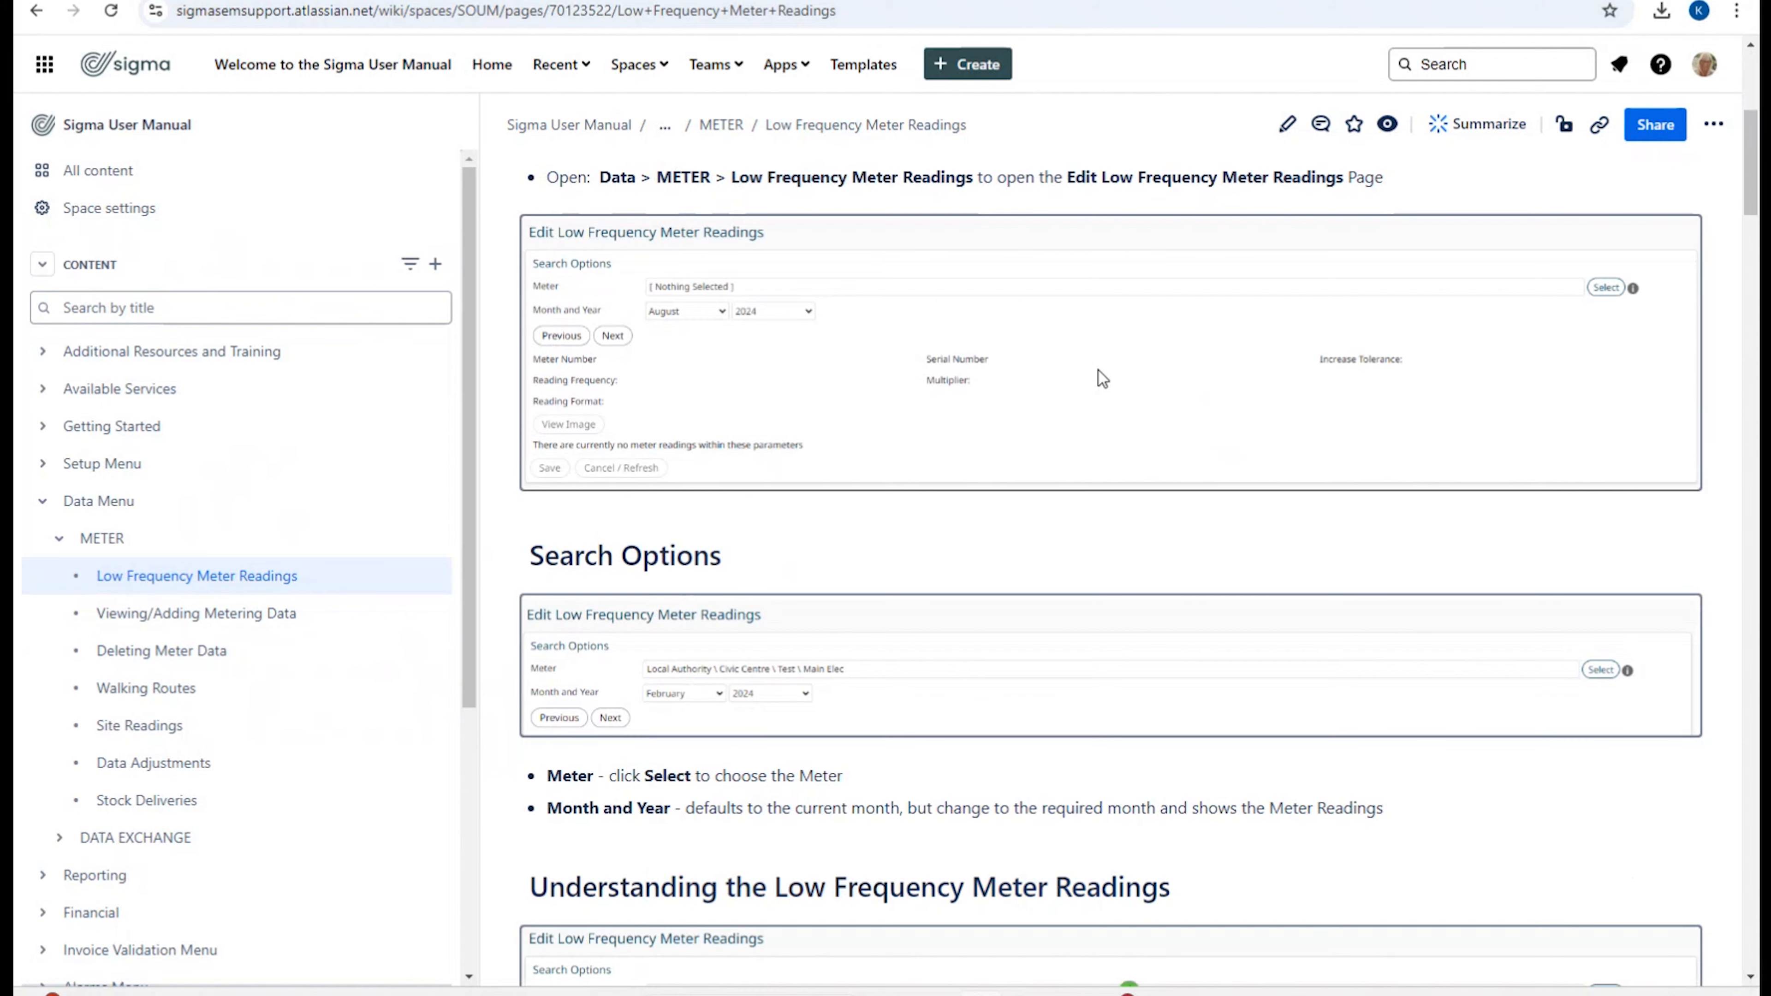
scroll(1099, 371, "down", 5)
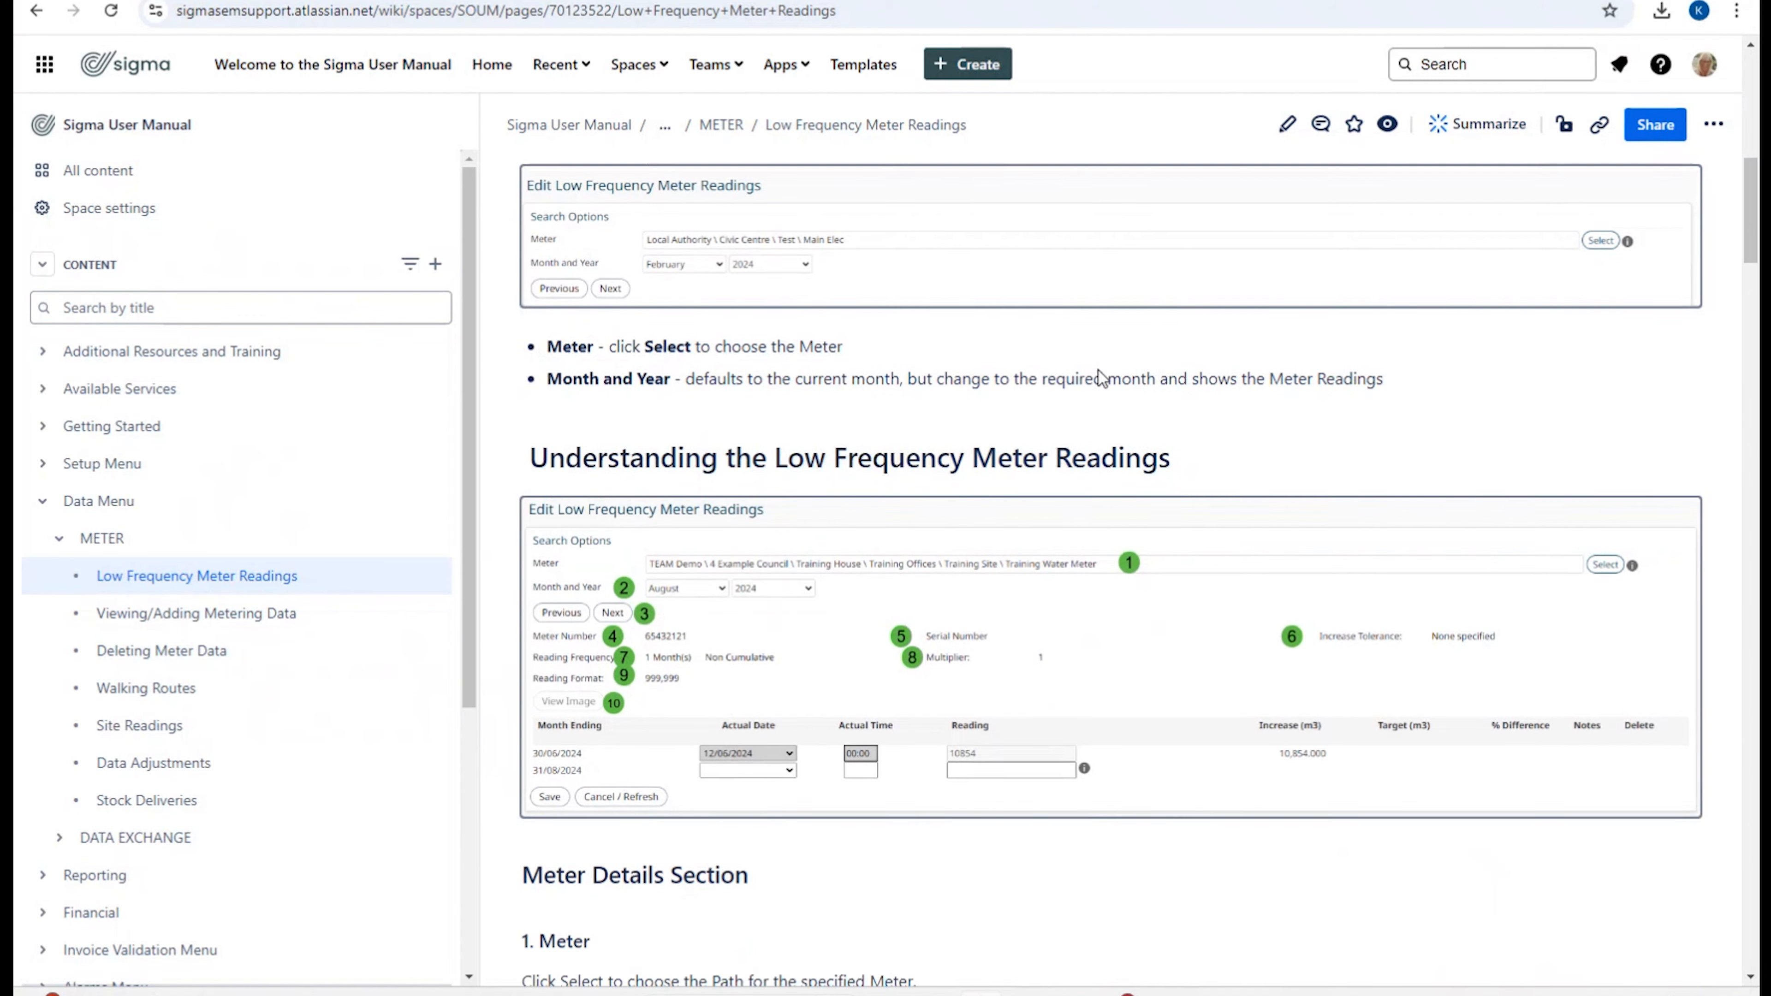